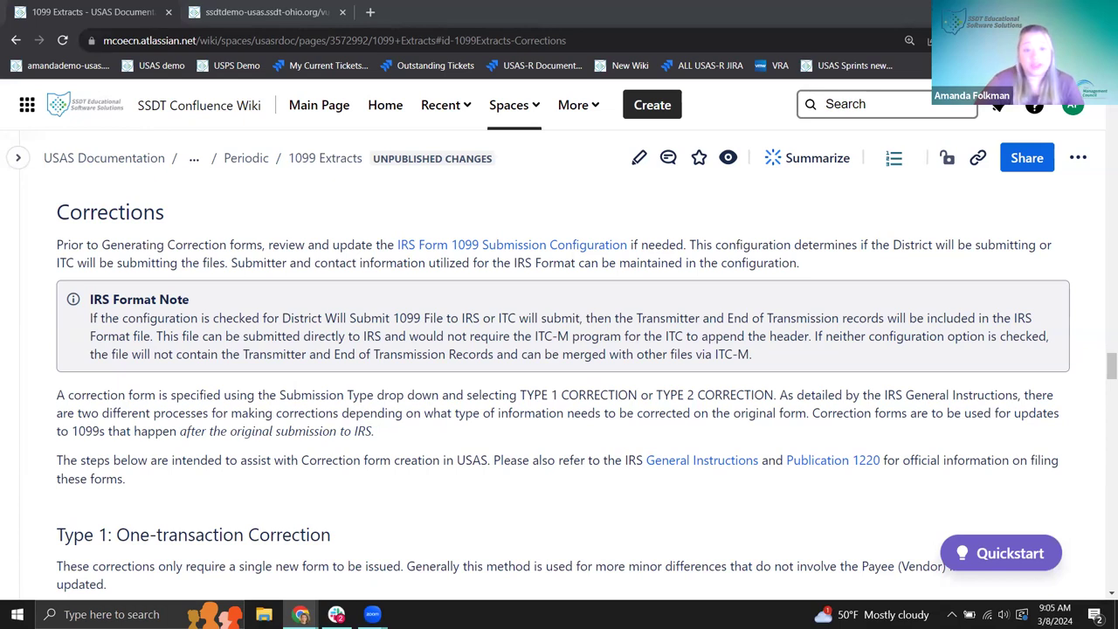
Switch to the USAS application, dismiss the session-expired notice and log in with the saved admin credentials.
{"action": "left_click", "coordinate": [214, 17]}
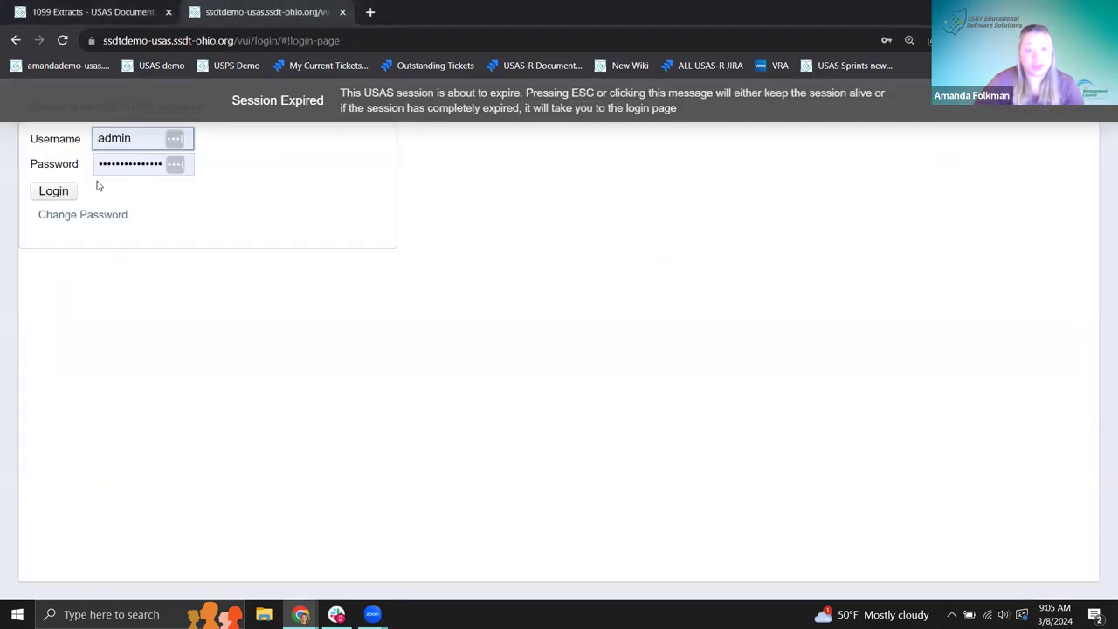
{"action": "left_click", "coordinate": [151, 98]}
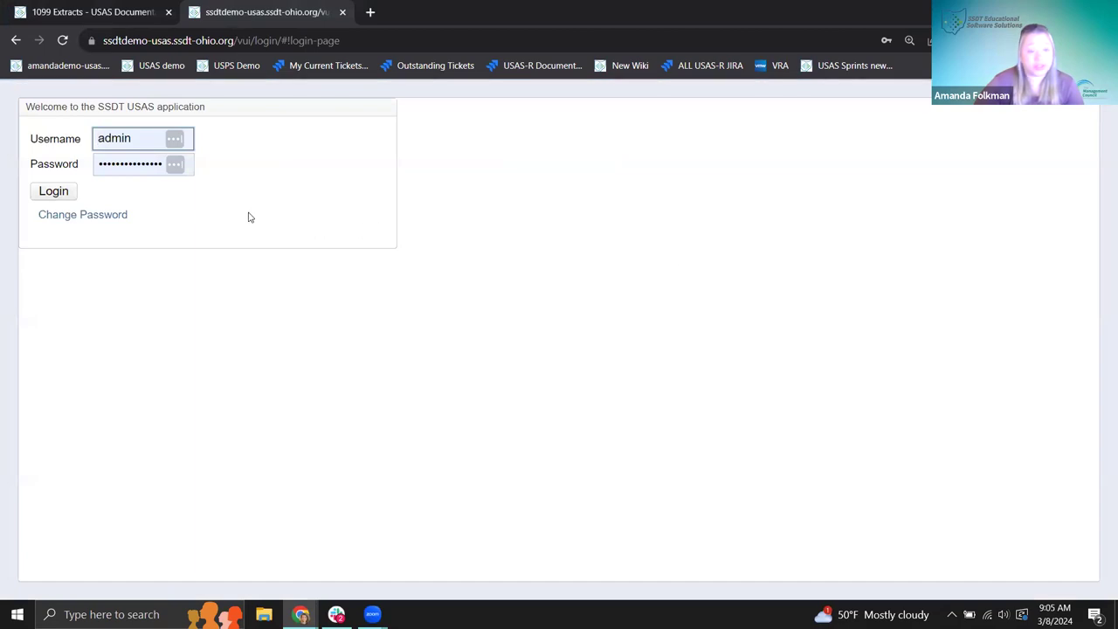
{"action": "left_click", "coordinate": [58, 192]}
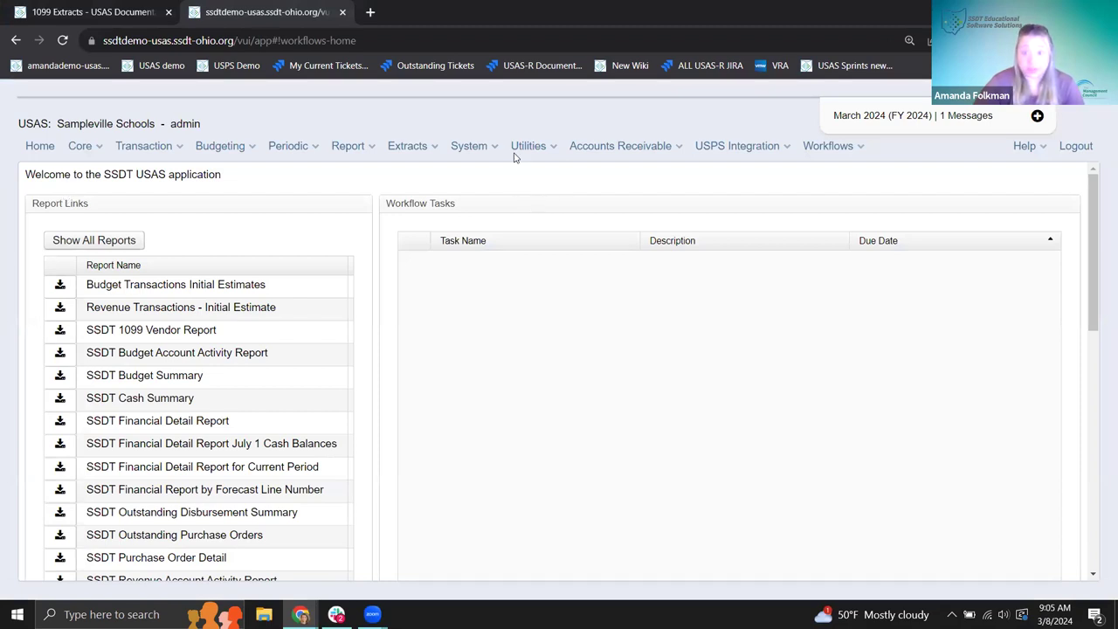
Open the IRS Form 1099 Submission Configuration for editing and review its contact, ITC submission and job parameter settings.
{"action": "left_click", "coordinate": [455, 150]}
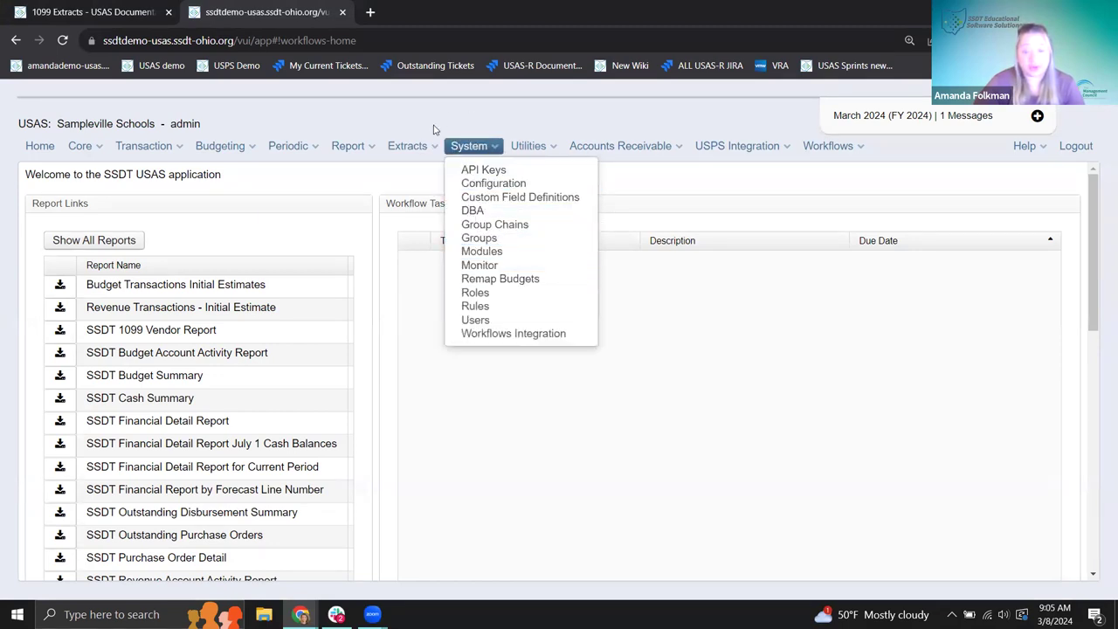
{"action": "left_click", "coordinate": [488, 184]}
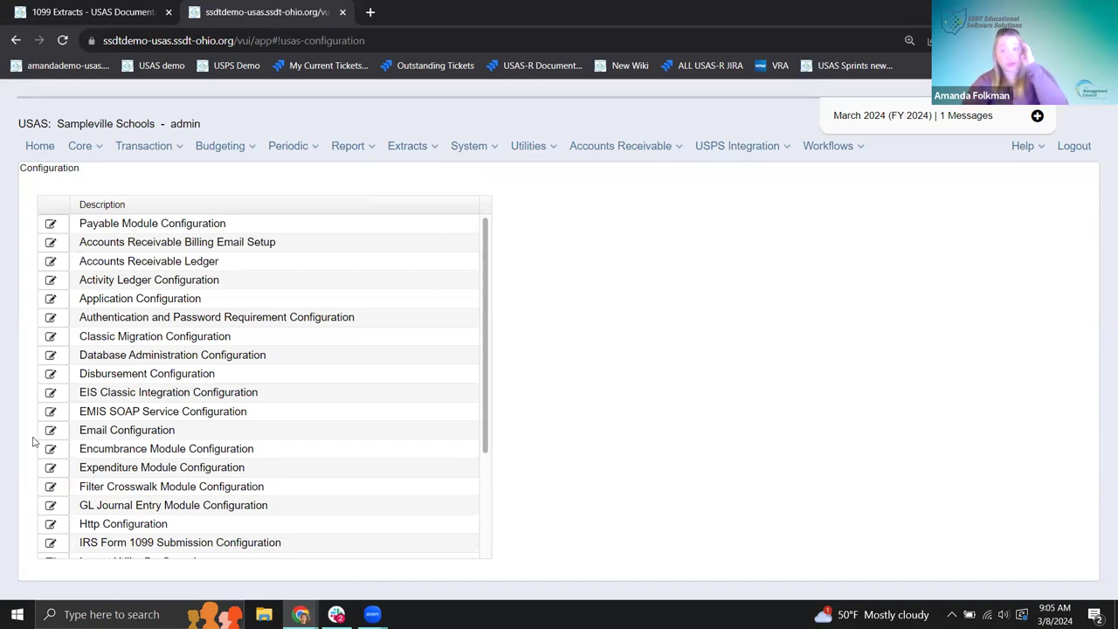
{"action": "left_click", "coordinate": [51, 543]}
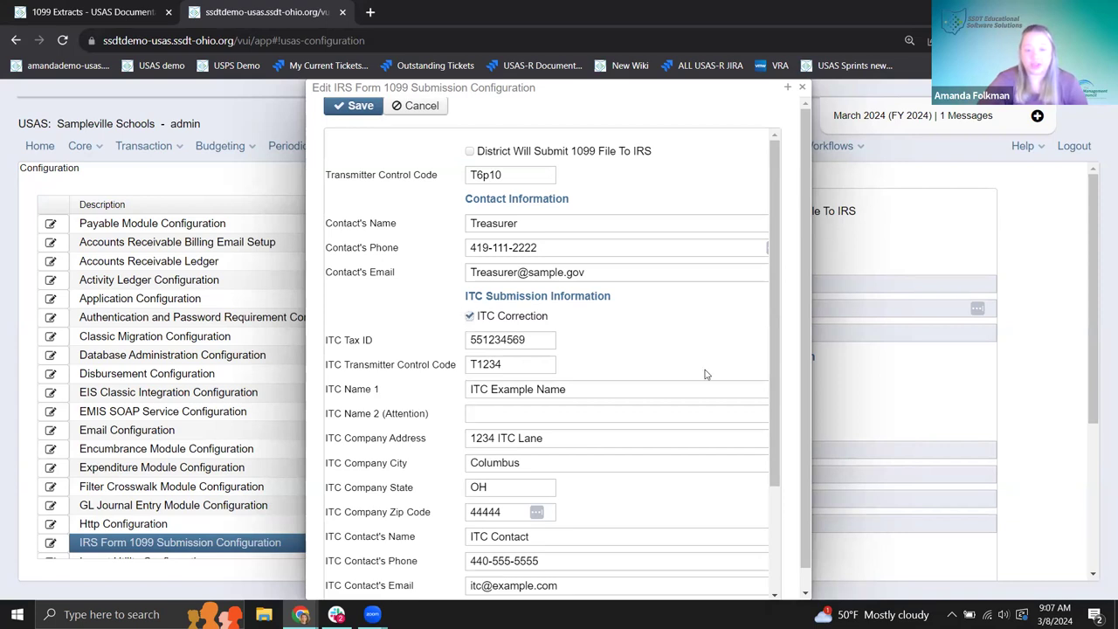
{"action": "scroll", "coordinate": [612, 332], "scroll_direction": "down", "scroll_amount": 3}
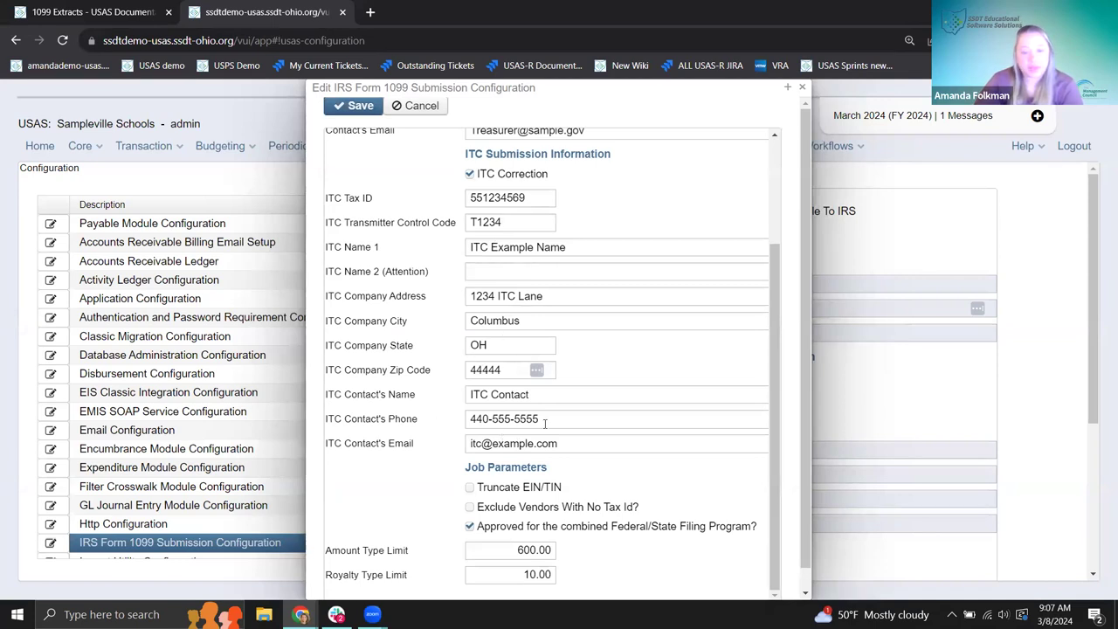
{"action": "scroll", "coordinate": [545, 422], "scroll_direction": "up", "scroll_amount": 2}
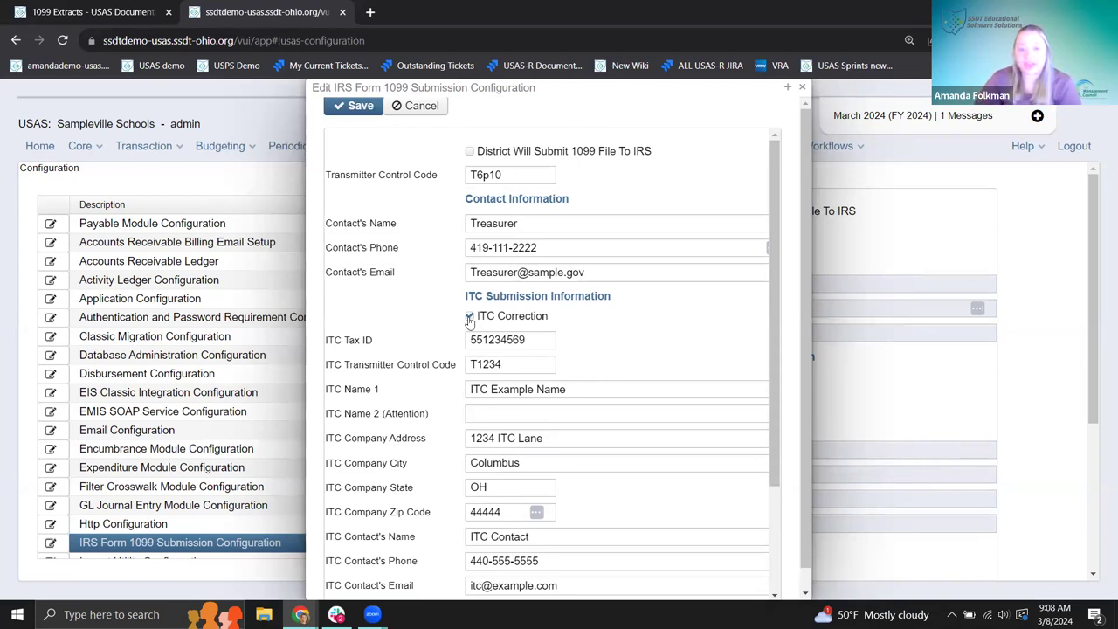
Try to save the configuration with both District Will Submit 1099 File To IRS and ITC Correction enabled, and clear the district option again.
{"action": "left_click", "coordinate": [469, 151]}
{"action": "left_click", "coordinate": [350, 108]}
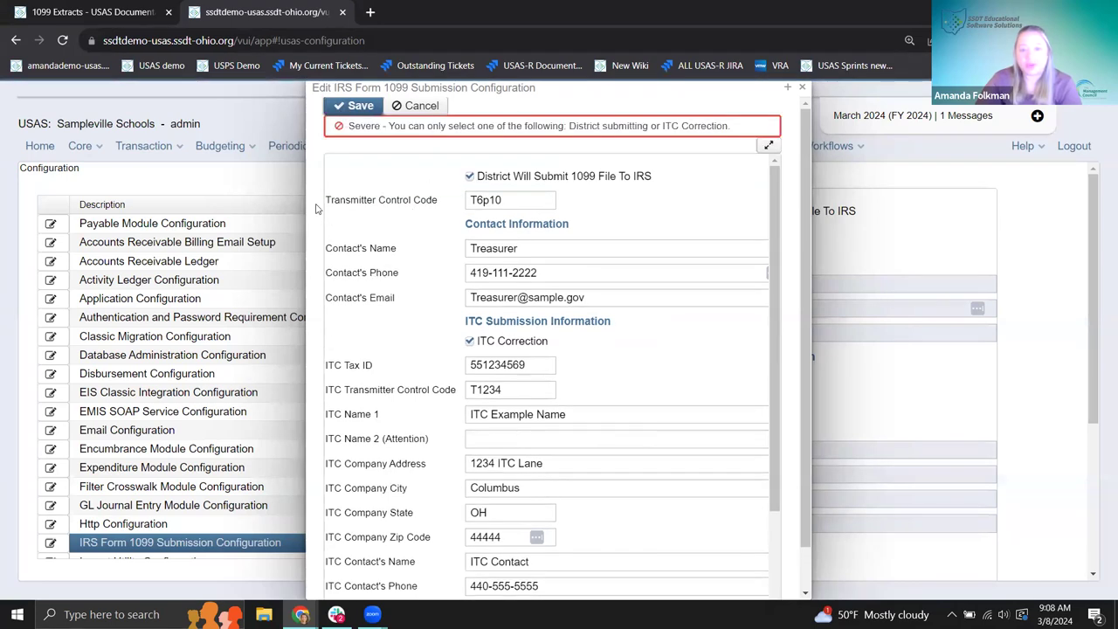
{"action": "left_click", "coordinate": [470, 178]}
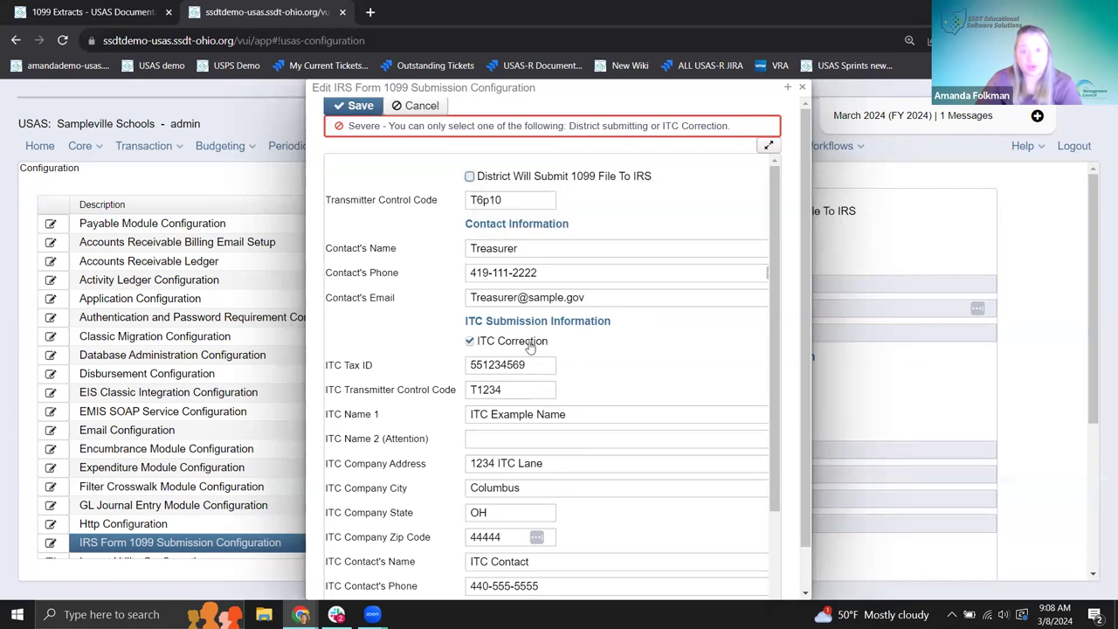
Save the 1099 submission configuration with only ITC Correction selected and check it against the wiki's Corrections section.
{"action": "left_click", "coordinate": [342, 106]}
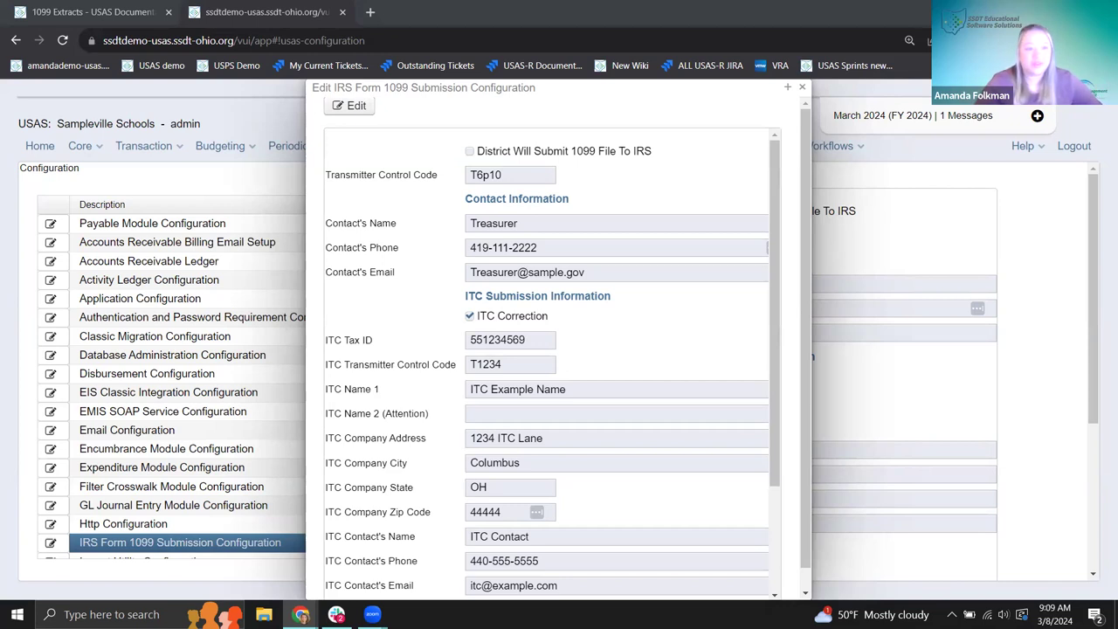
{"action": "key", "text": "alt+Tab"}
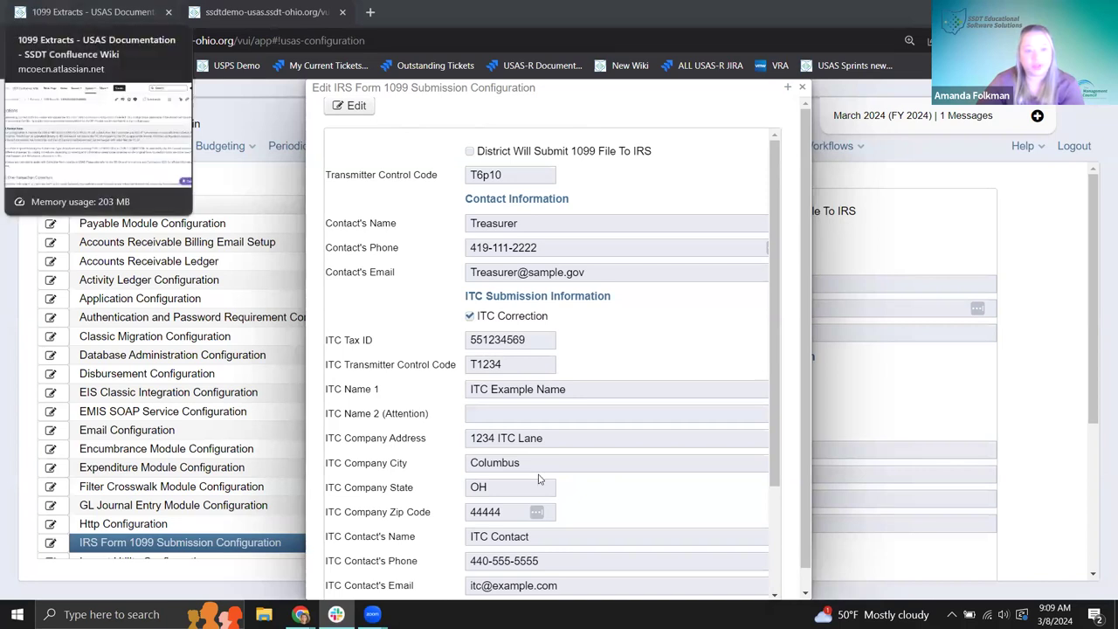
{"action": "left_click", "coordinate": [49, 13]}
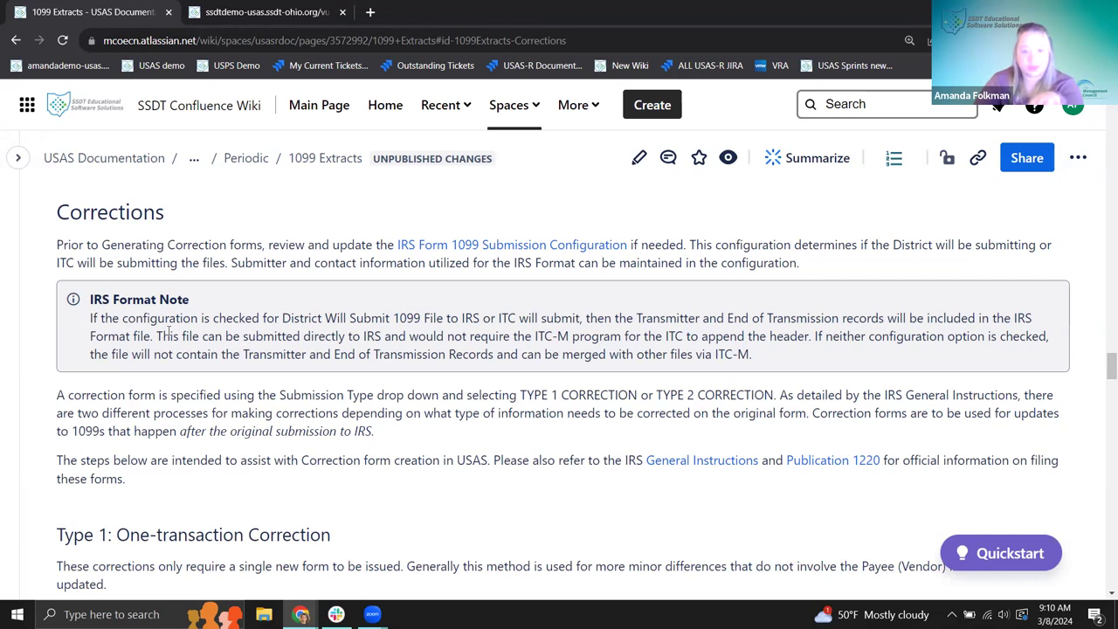
{"action": "left_click", "coordinate": [257, 14]}
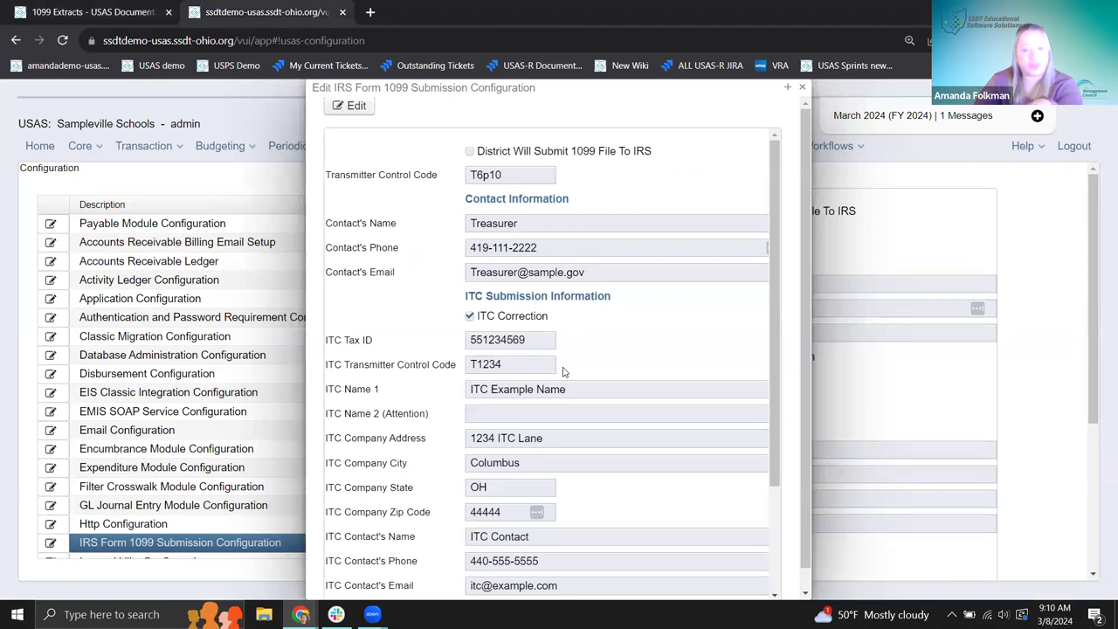
{"action": "scroll", "coordinate": [562, 371], "scroll_direction": "down", "scroll_amount": 3}
{"action": "scroll", "coordinate": [562, 371], "scroll_direction": "up", "scroll_amount": 3}
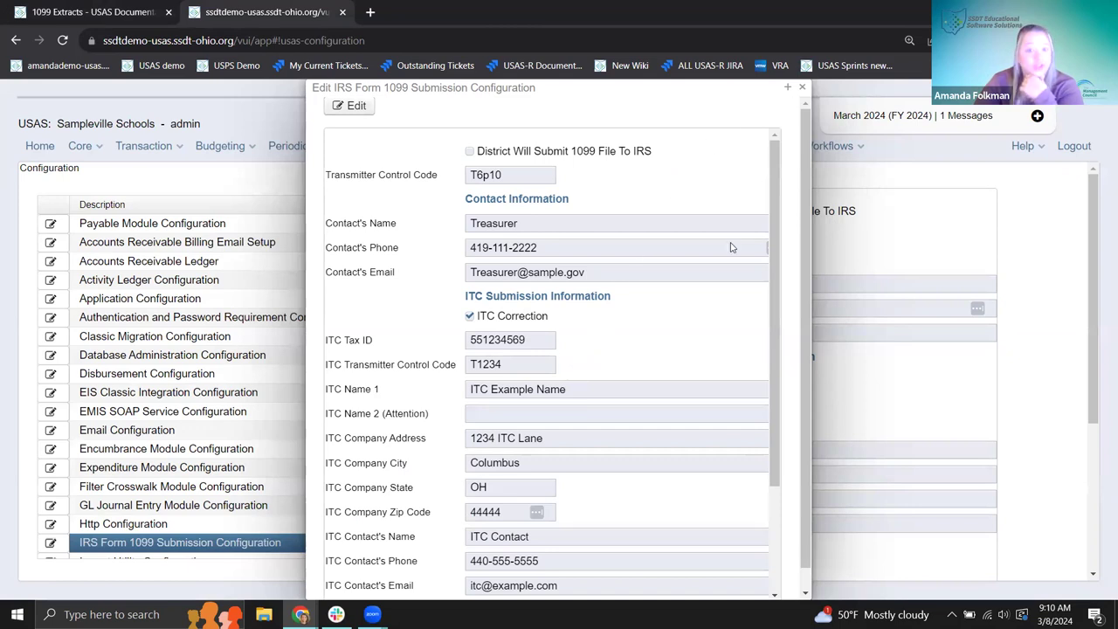
Close the submission configuration and open the periodic 1099 Extracts page.
{"action": "left_click", "coordinate": [804, 89]}
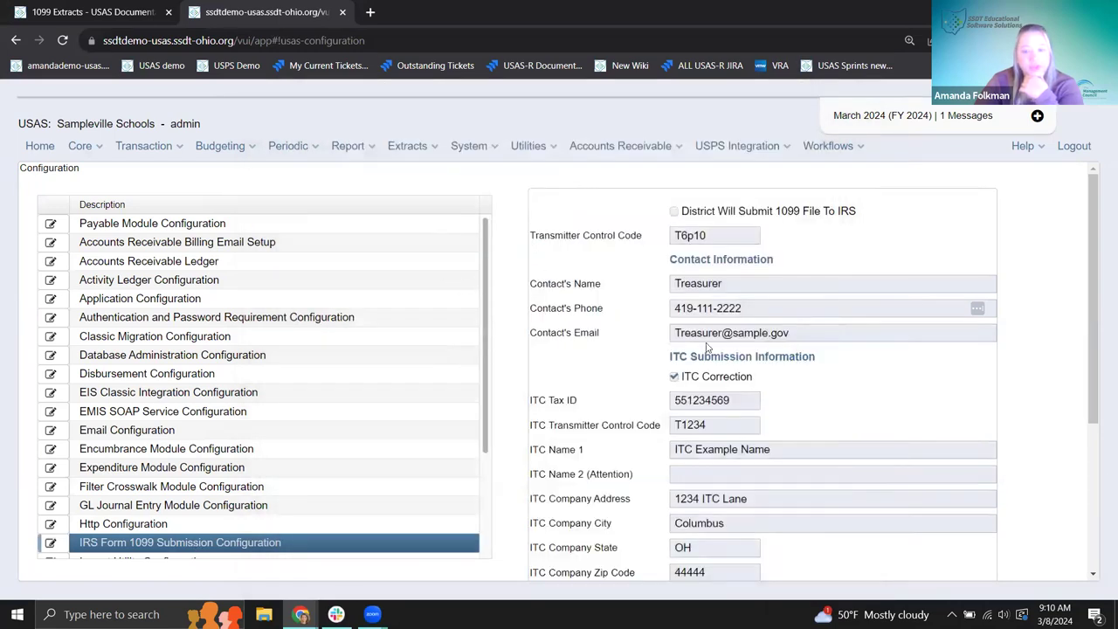
{"action": "left_click", "coordinate": [286, 146]}
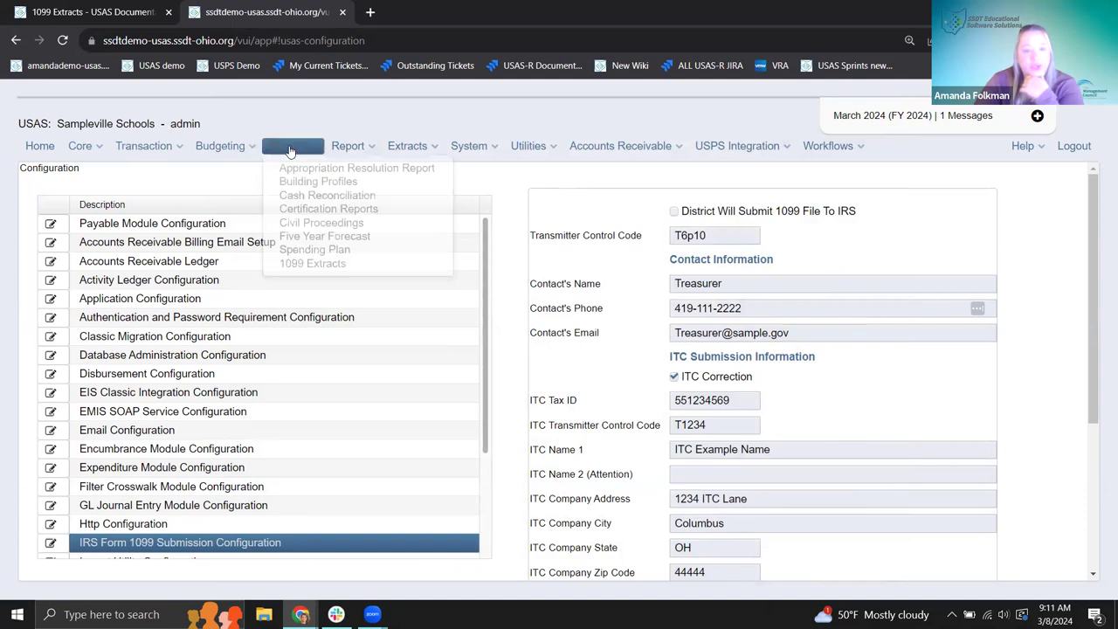
{"action": "left_click", "coordinate": [318, 265]}
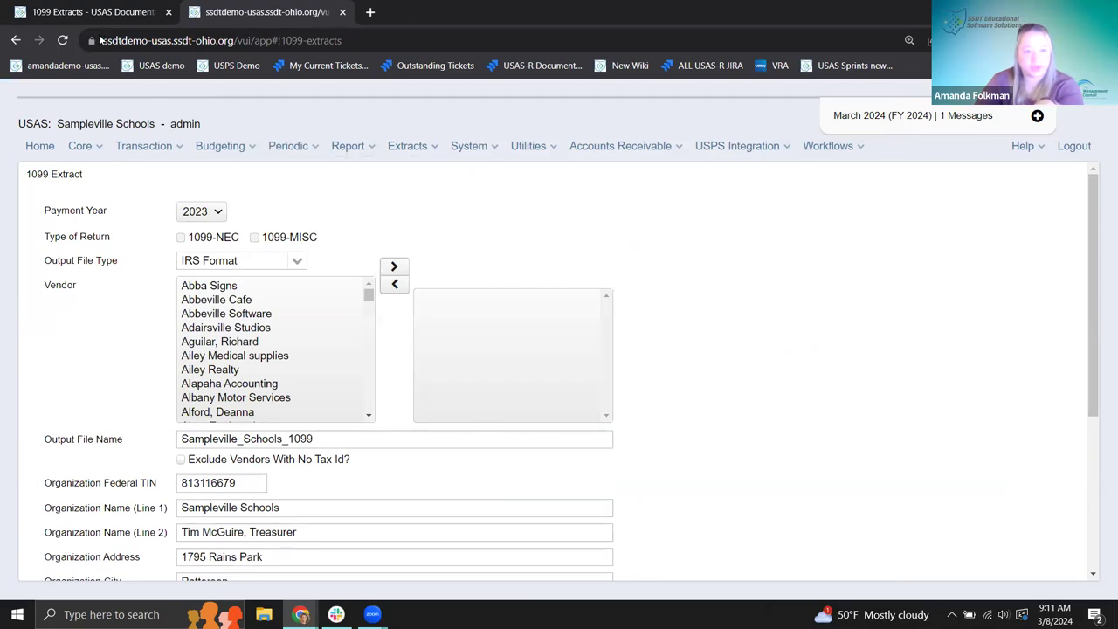
Read in the wiki's Corrections section how TYPE 1 CORRECTION and TYPE 2 CORRECTION are specified.
{"action": "key", "text": "ctrl+shift+Tab"}
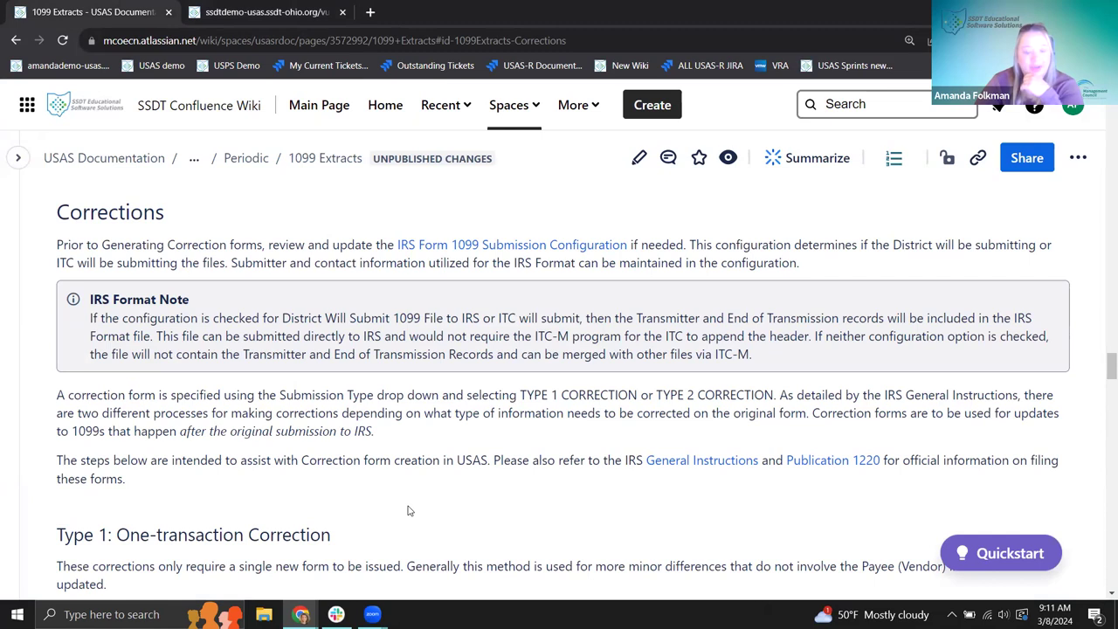
{"action": "scroll", "coordinate": [407, 510], "scroll_direction": "down", "scroll_amount": 1}
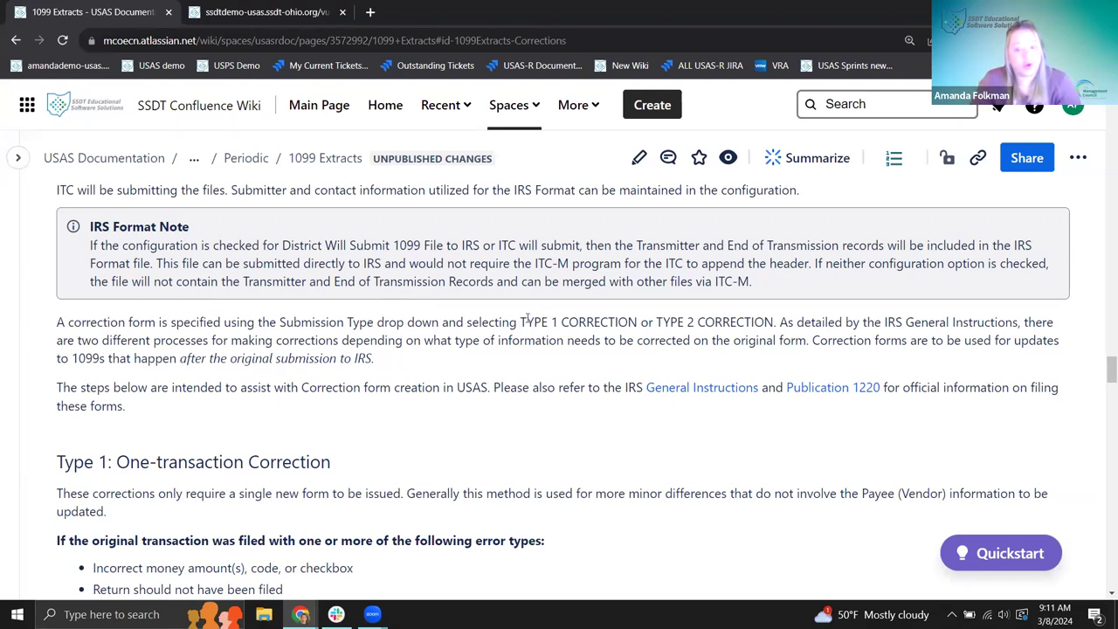
{"action": "left_click_drag", "start_coordinate": [520, 321], "coordinate": [774, 322]}
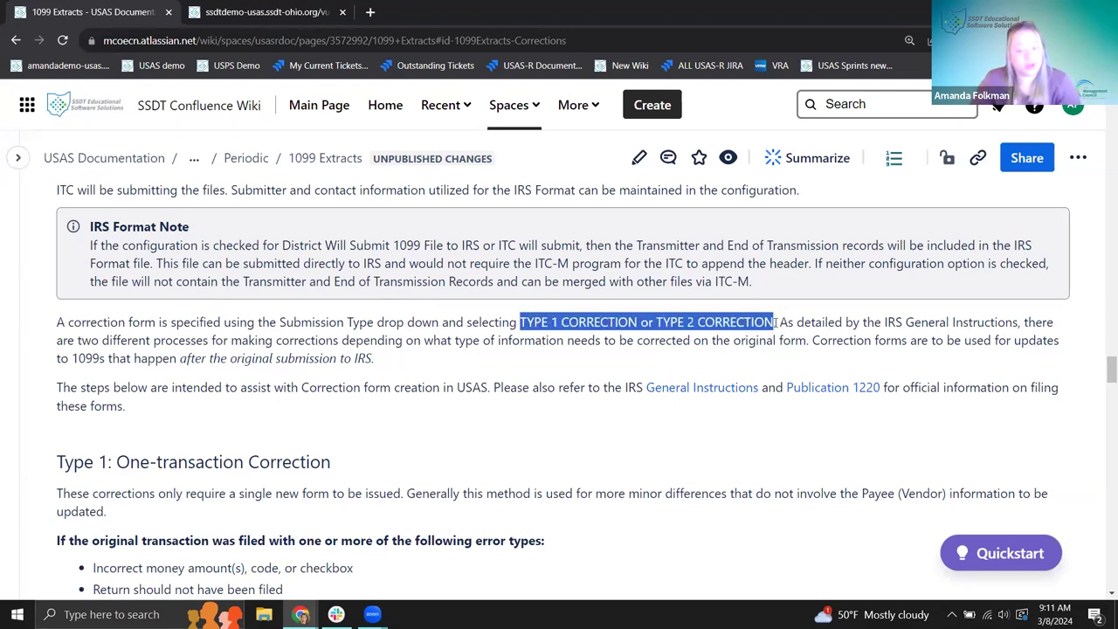
{"action": "left_click", "coordinate": [534, 378]}
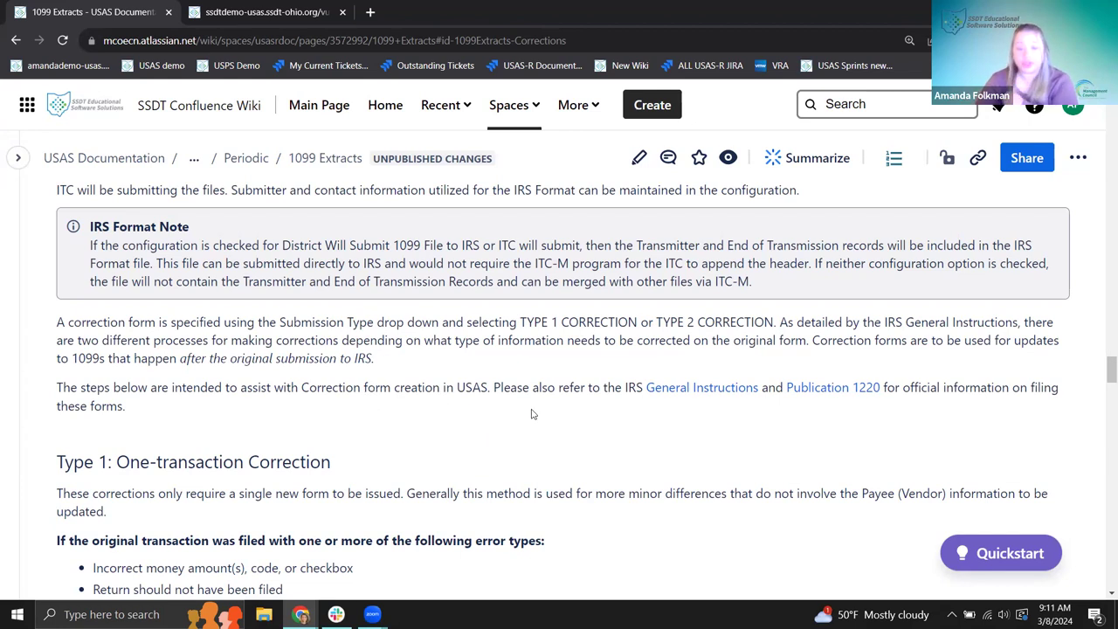
Open the linked IRS General Instructions, enlarge the page to 110% and find the second occurrence of "corrections".
{"action": "left_click", "coordinate": [694, 394]}
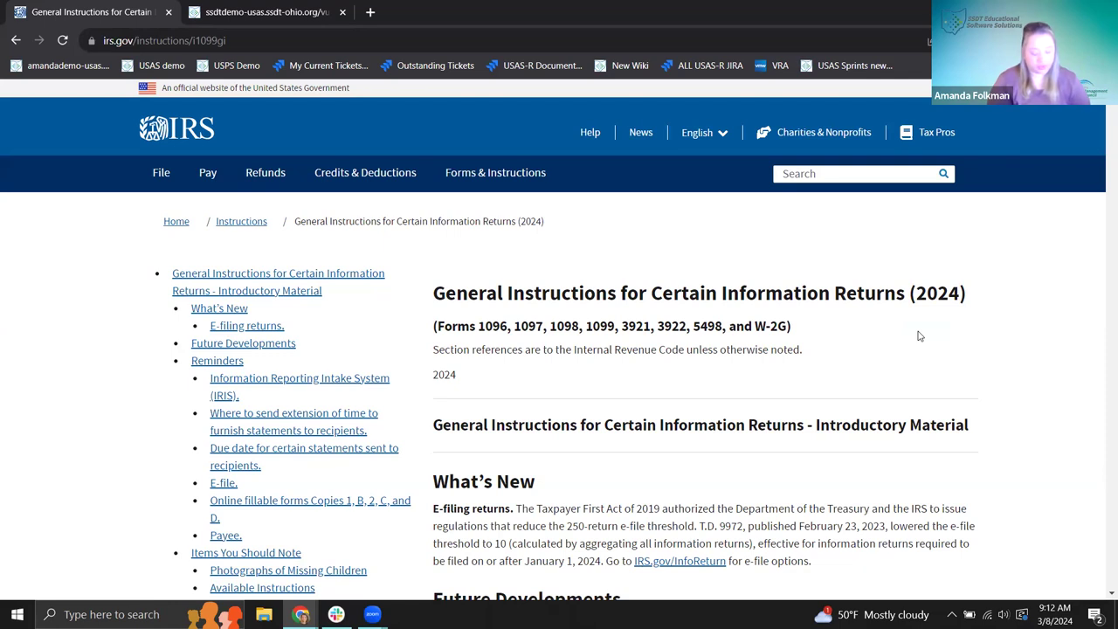
{"action": "key", "text": "ctrl+plus"}
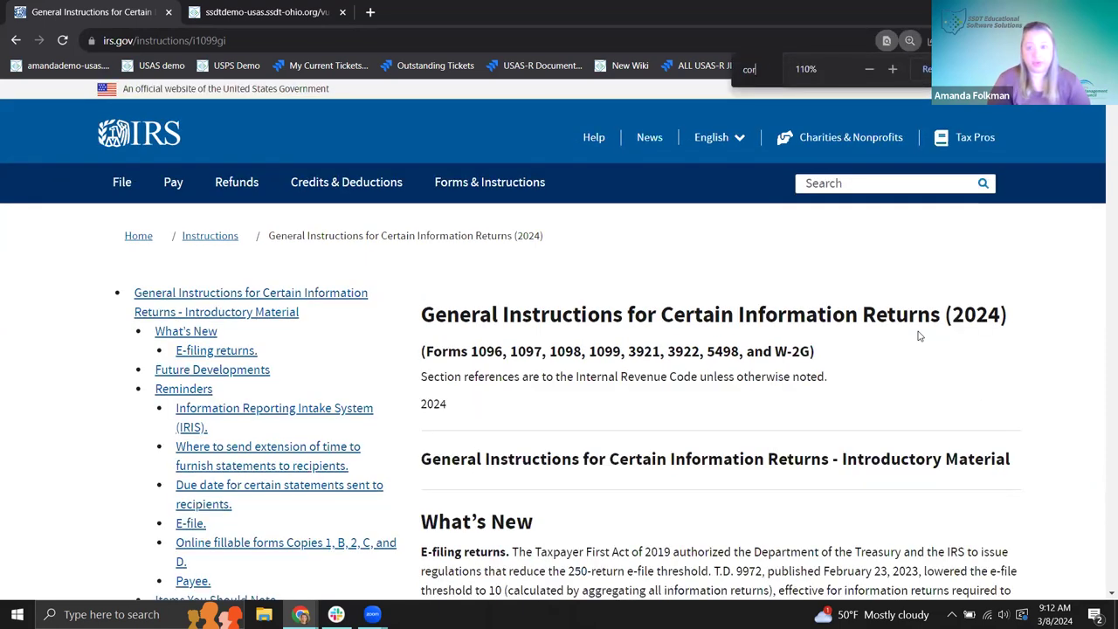
{"action": "type", "text": "rections"}
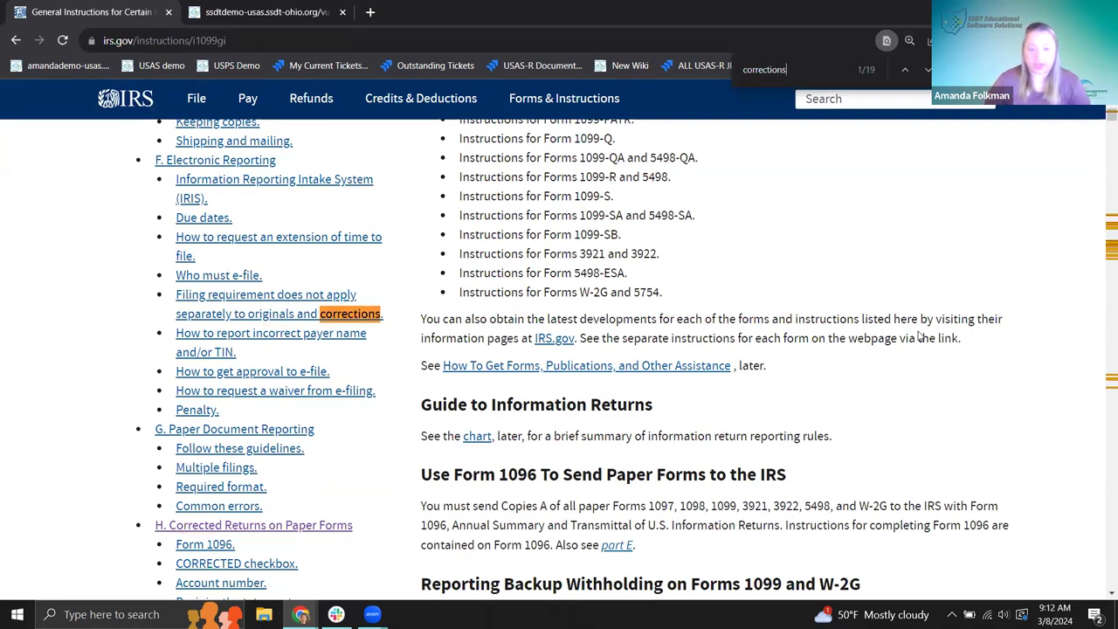
{"action": "key", "text": "Return"}
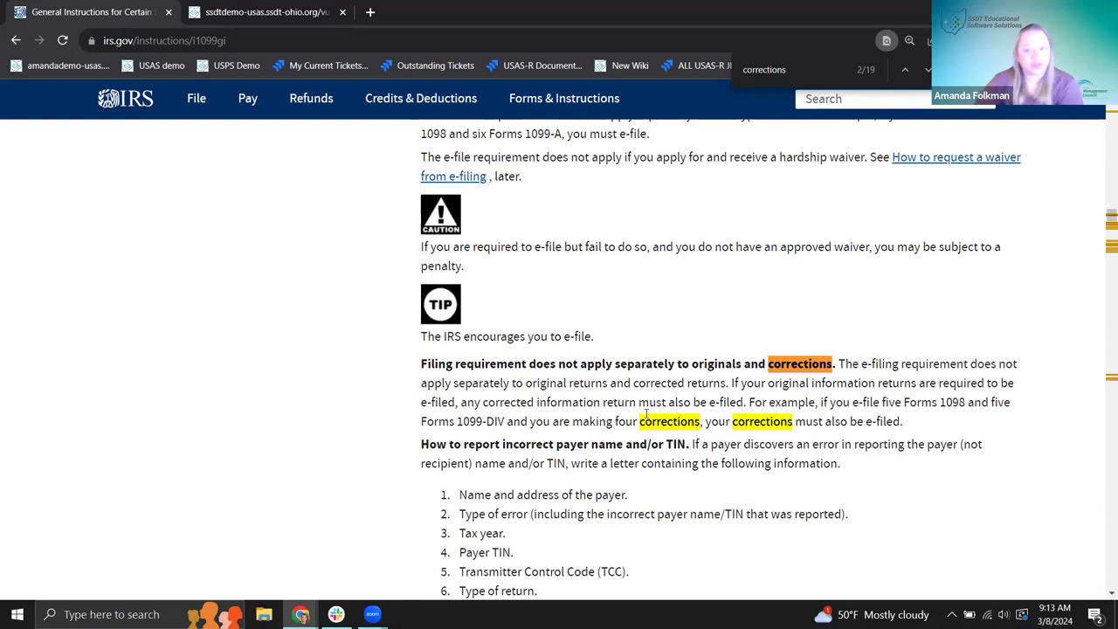
Examine the IRS guidance on e-filing corrections, reporting an incorrect payer name or TIN, waivers and penalties.
{"action": "scroll", "coordinate": [629, 390], "scroll_direction": "down", "scroll_amount": 1}
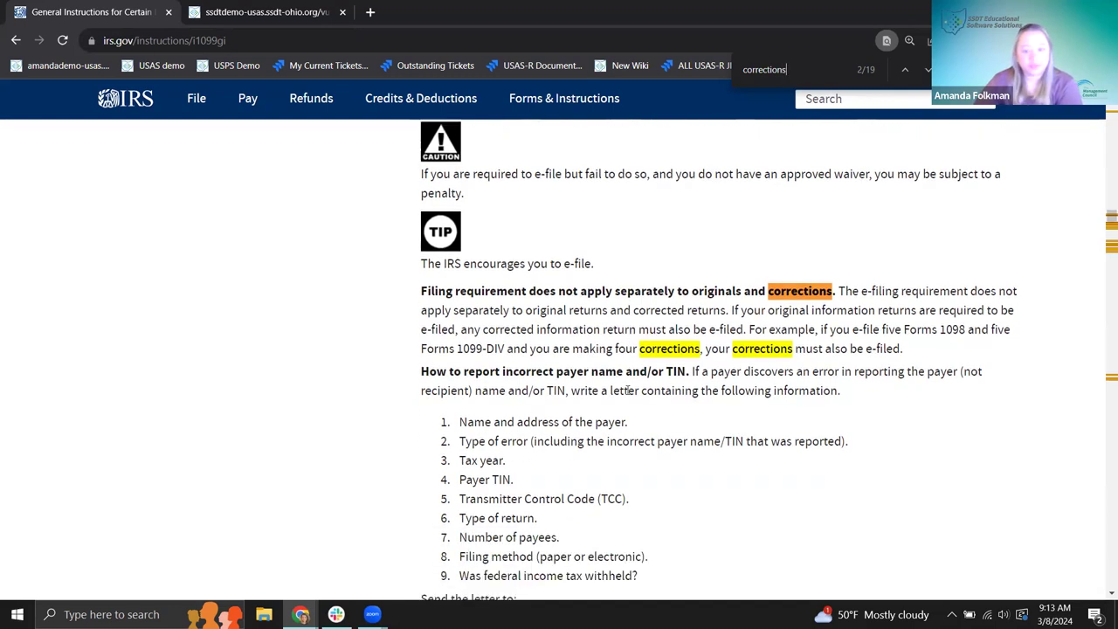
{"action": "scroll", "coordinate": [571, 312], "scroll_direction": "down", "scroll_amount": 1}
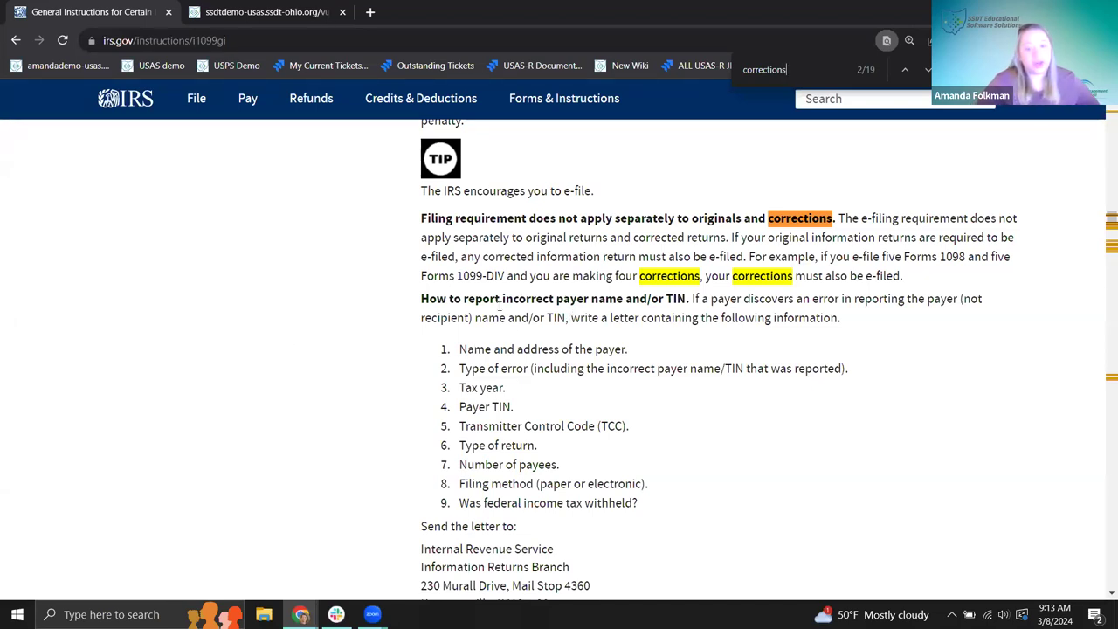
{"action": "left_click_drag", "start_coordinate": [421, 299], "coordinate": [694, 300]}
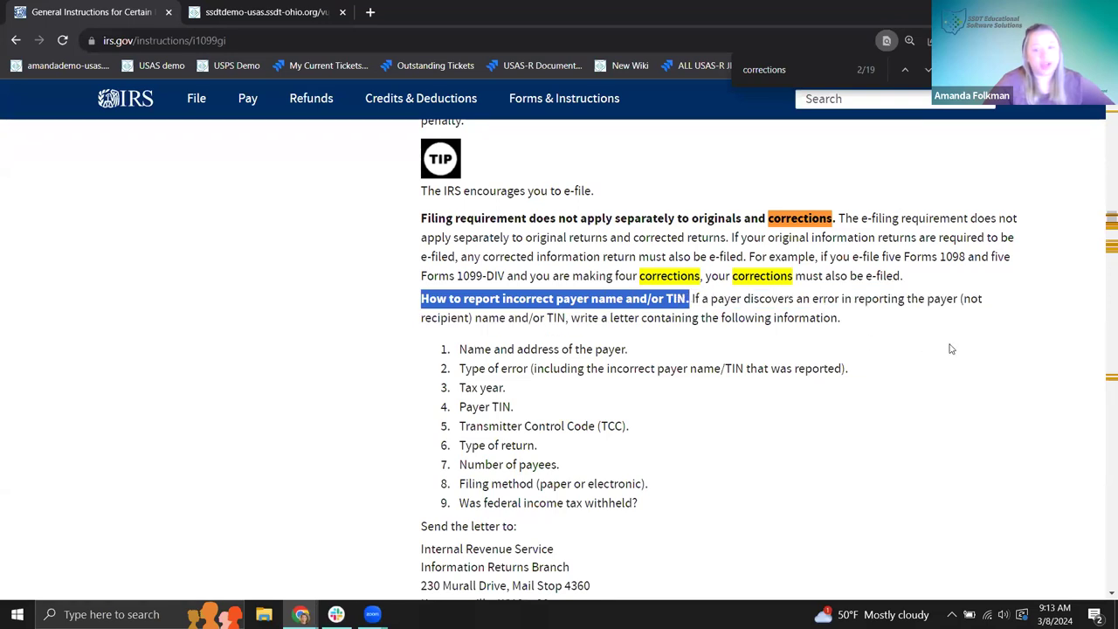
{"action": "left_click", "coordinate": [948, 345]}
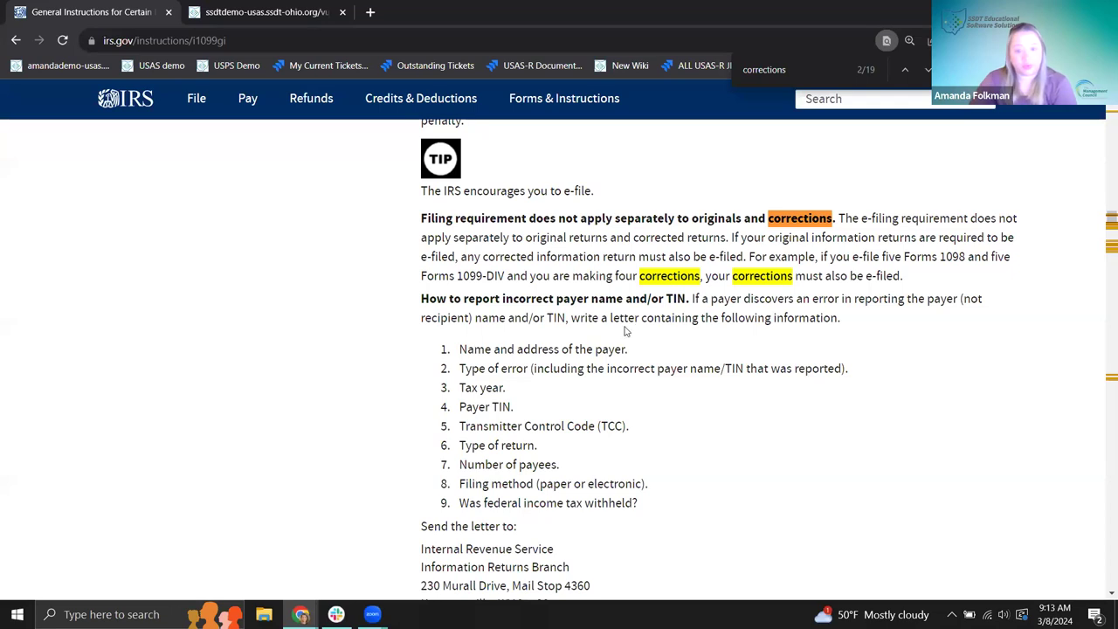
{"action": "scroll", "coordinate": [489, 346], "scroll_direction": "down", "scroll_amount": 1}
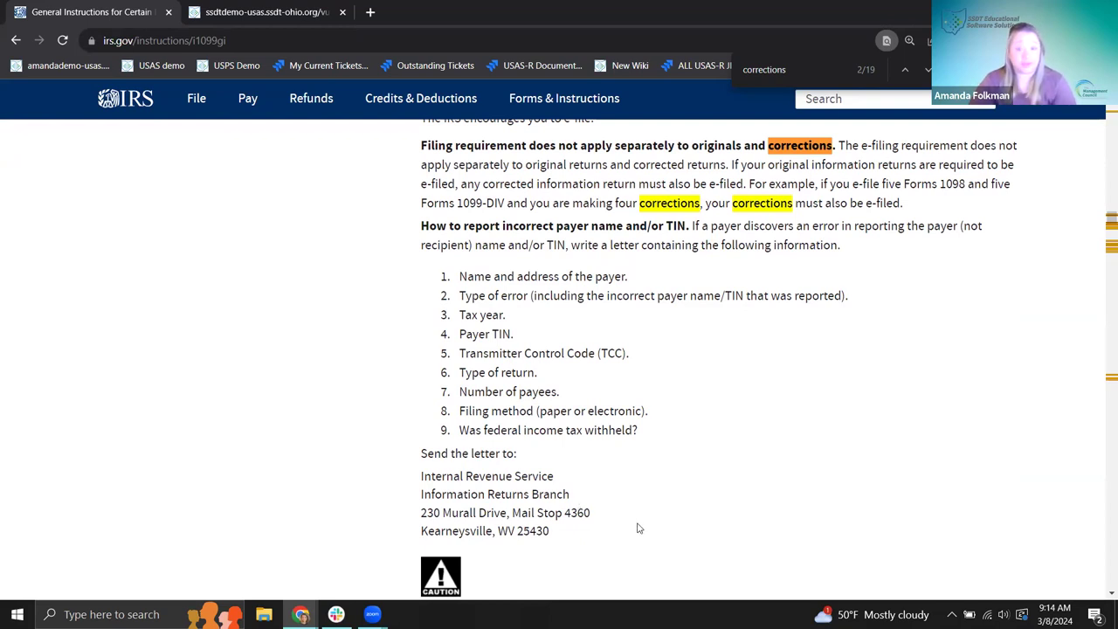
{"action": "scroll", "coordinate": [640, 524], "scroll_direction": "down", "scroll_amount": 1}
{"action": "scroll", "coordinate": [644, 498], "scroll_direction": "down", "scroll_amount": 2}
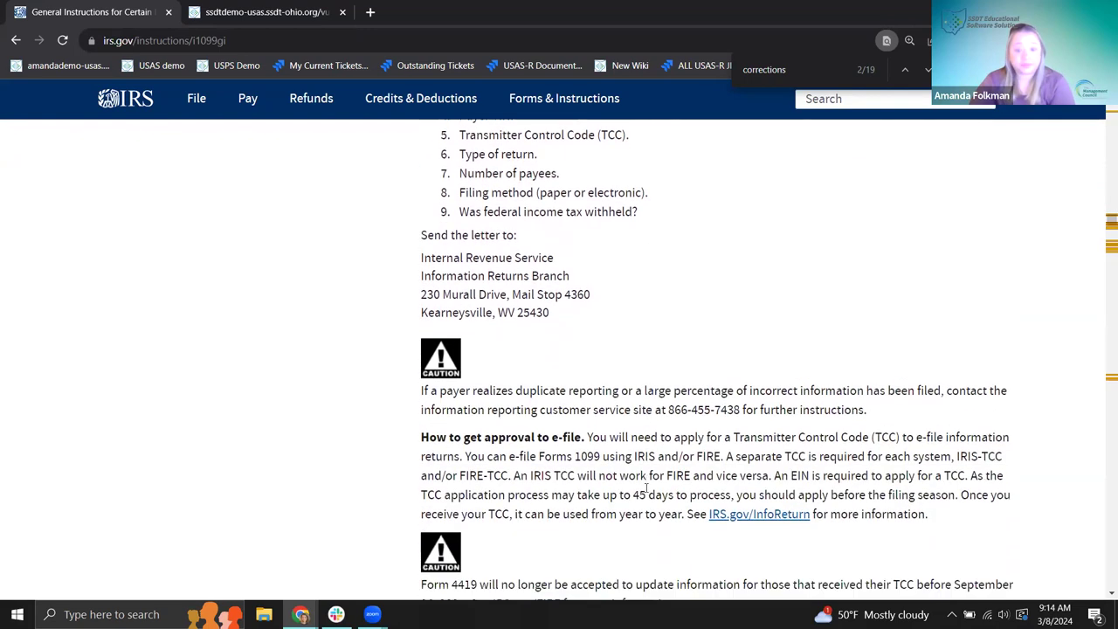
{"action": "scroll", "coordinate": [644, 498], "scroll_direction": "up", "scroll_amount": 2}
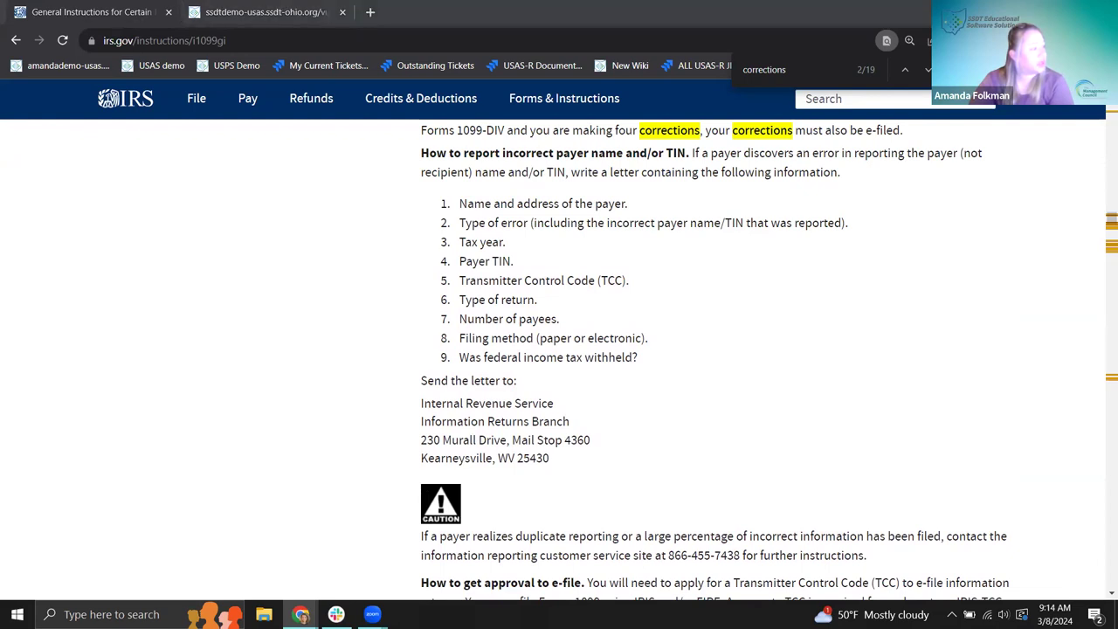
{"action": "scroll", "coordinate": [838, 292], "scroll_direction": "down", "scroll_amount": 7}
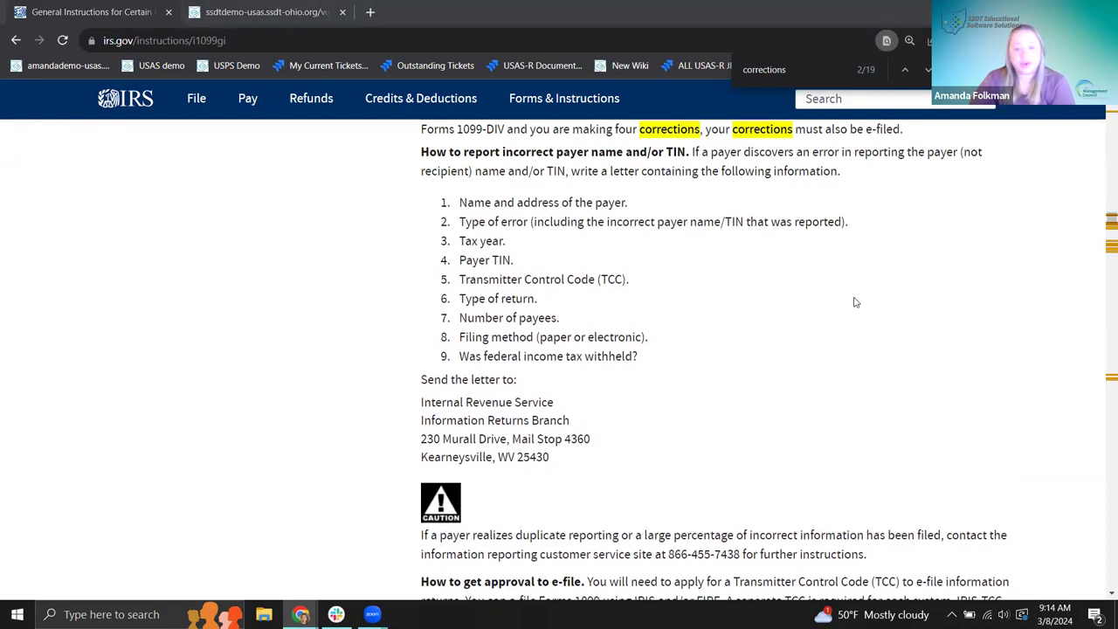
{"action": "scroll", "coordinate": [855, 300], "scroll_direction": "down", "scroll_amount": 2}
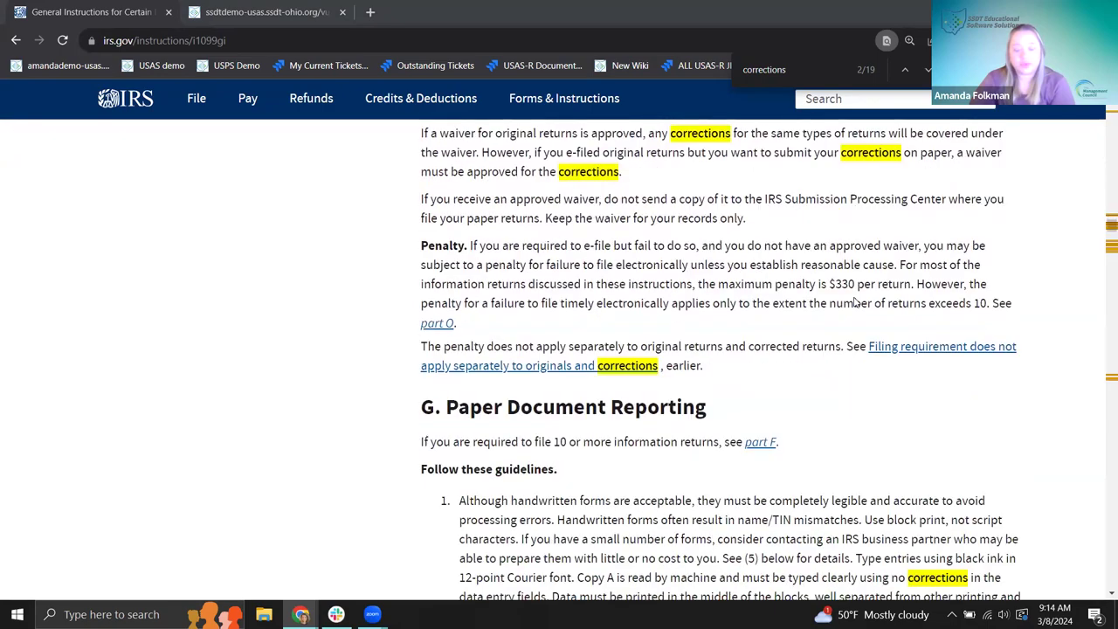
Review the e-filing guidance in the IRS instructions, covering the FIRE System, IRIS portal, due dates and waivers.
{"action": "scroll", "coordinate": [855, 303], "scroll_direction": "up", "scroll_amount": 10}
{"action": "scroll", "coordinate": [856, 302], "scroll_direction": "up", "scroll_amount": 7}
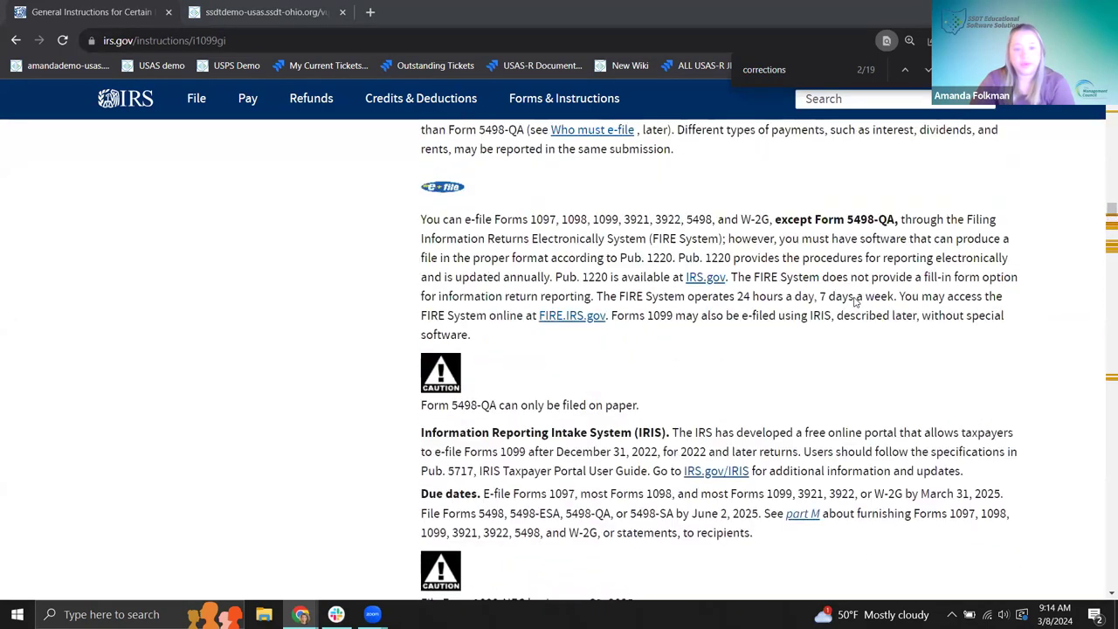
{"action": "scroll", "coordinate": [855, 300], "scroll_direction": "up", "scroll_amount": 3}
{"action": "scroll", "coordinate": [624, 346], "scroll_direction": "down", "scroll_amount": 5}
{"action": "scroll", "coordinate": [623, 346], "scroll_direction": "down", "scroll_amount": 11}
{"action": "scroll", "coordinate": [345, 374], "scroll_direction": "down", "scroll_amount": 4}
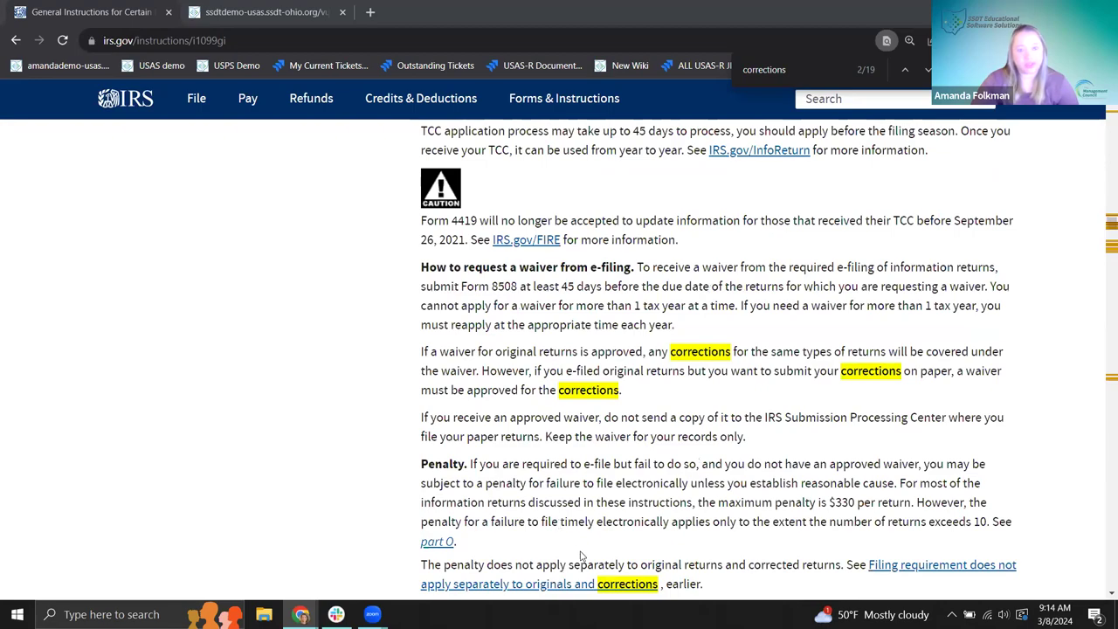
Read part H, Corrected Returns on Paper Forms, highlighting the caution that refers e-filed corrections to part F and Pub. 1220.
{"action": "scroll", "coordinate": [581, 556], "scroll_direction": "down", "scroll_amount": 10}
{"action": "scroll", "coordinate": [578, 510], "scroll_direction": "down", "scroll_amount": 7}
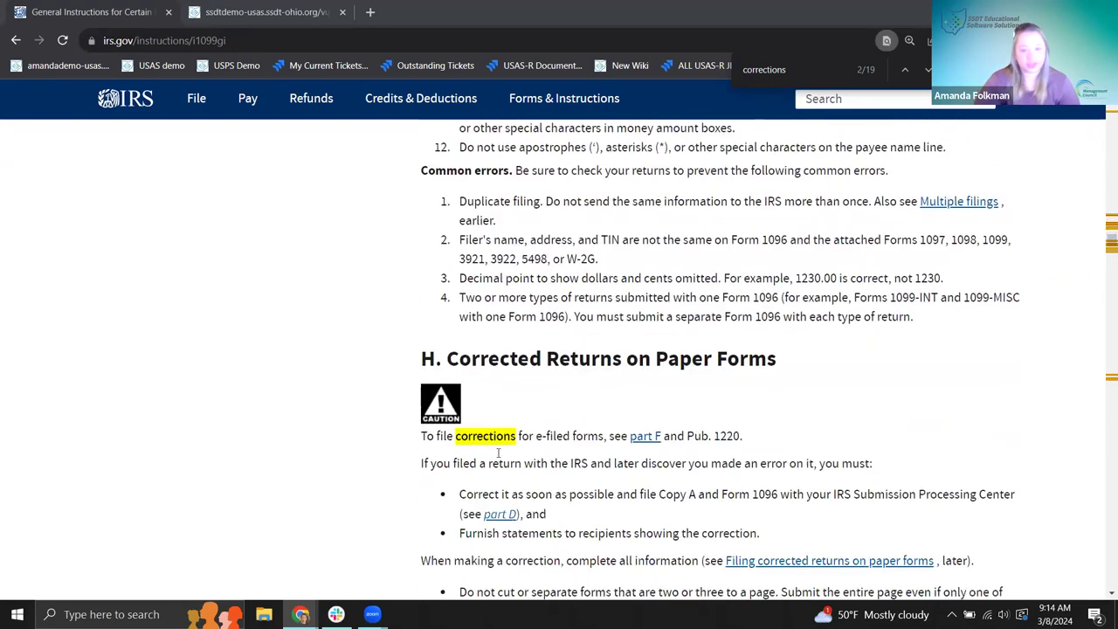
{"action": "scroll", "coordinate": [498, 452], "scroll_direction": "down", "scroll_amount": 1}
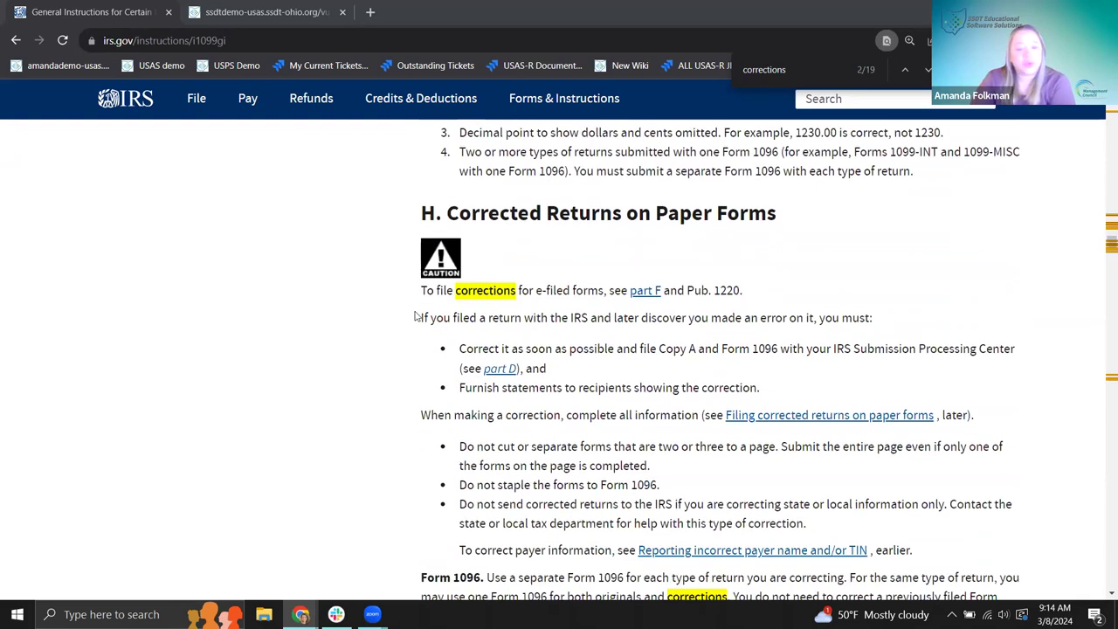
{"action": "left_click_drag", "start_coordinate": [421, 290], "coordinate": [535, 292]}
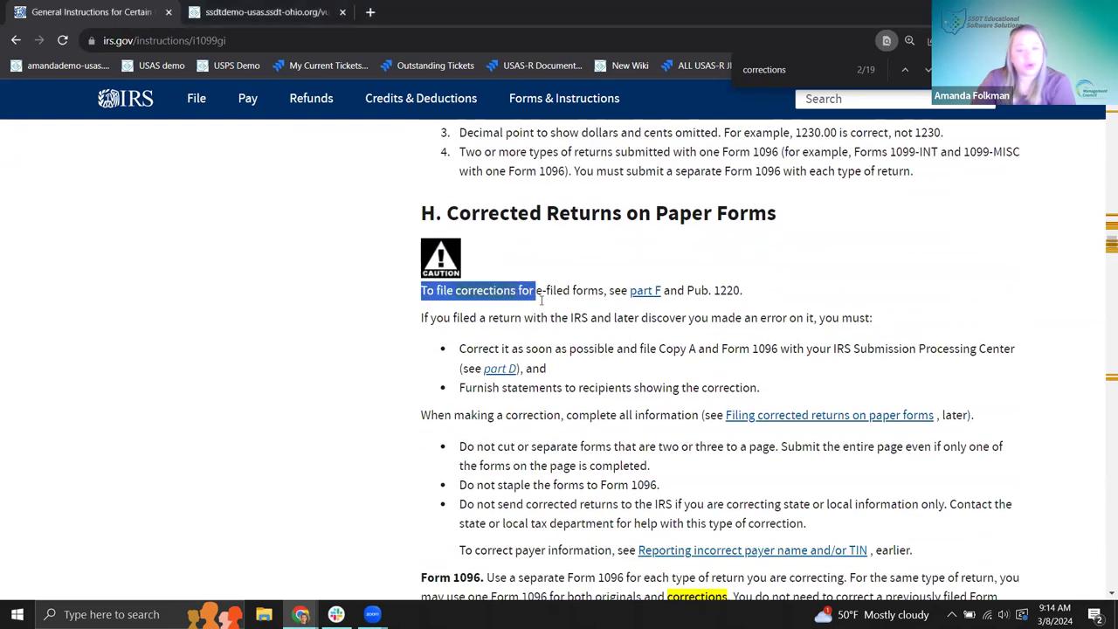
{"action": "left_click", "coordinate": [552, 313]}
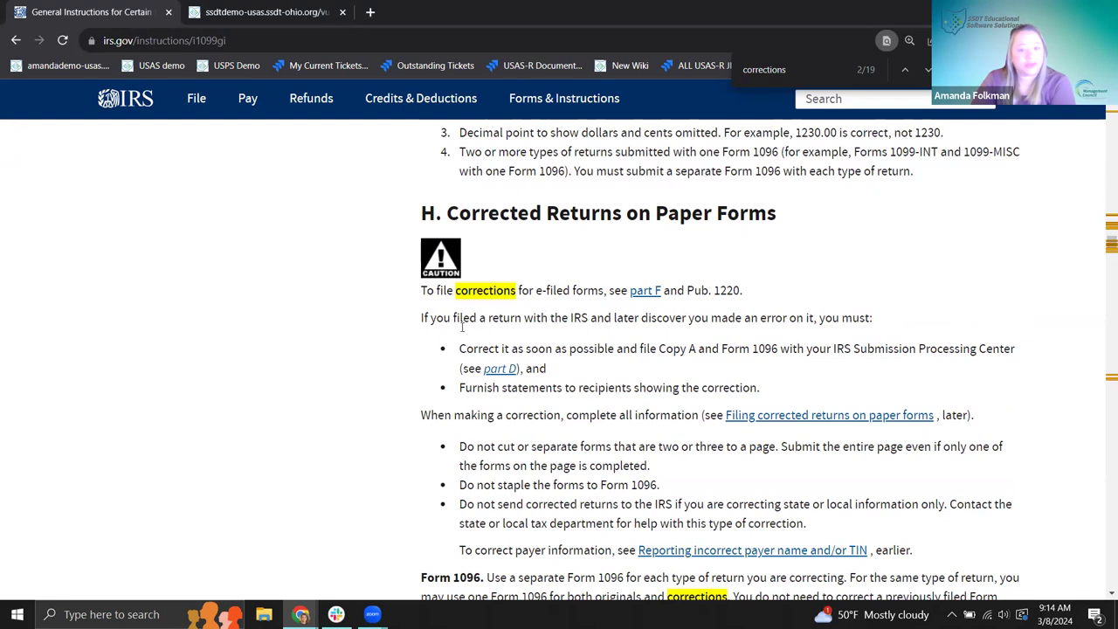
{"action": "left_click_drag", "start_coordinate": [607, 290], "coordinate": [767, 303]}
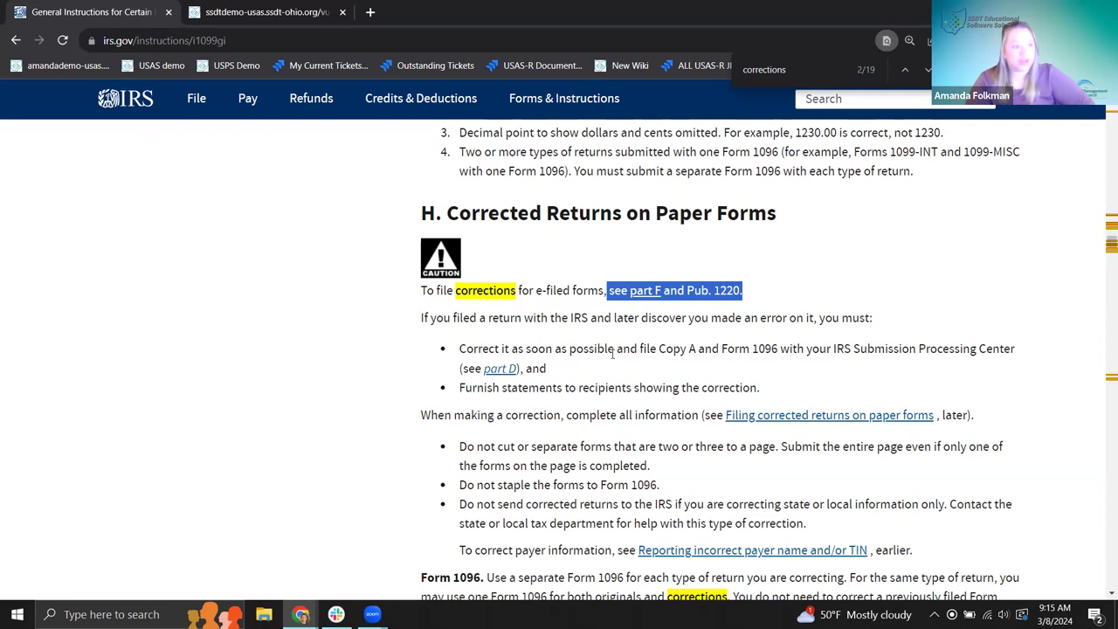
{"action": "scroll", "coordinate": [619, 343], "scroll_direction": "down", "scroll_amount": 6}
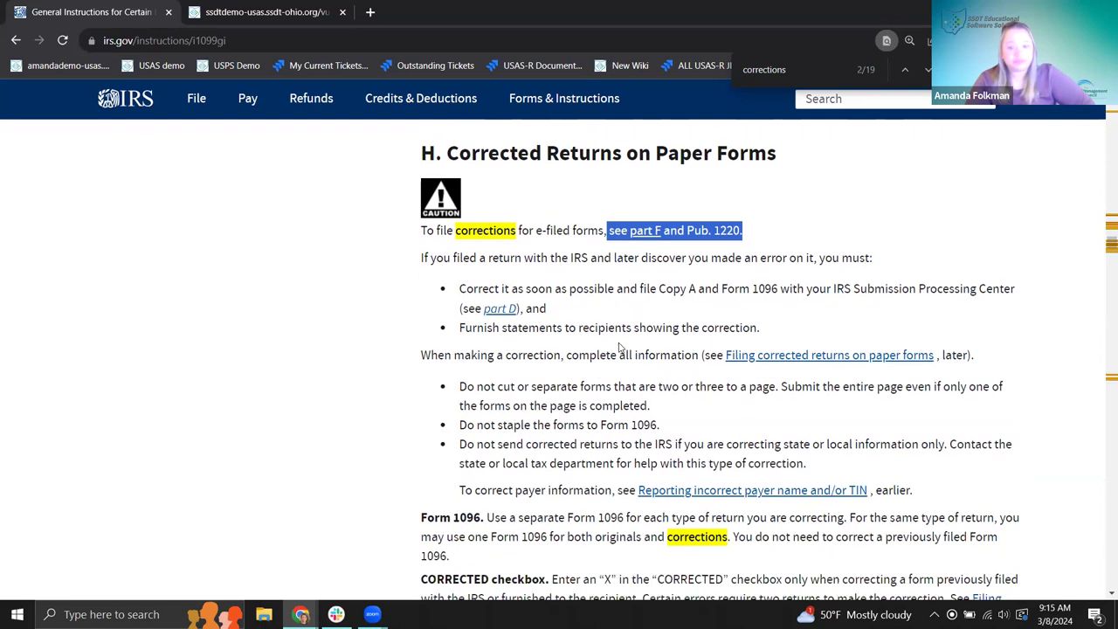
Examine the Error Charts for Filing Corrected Returns on Paper Forms, comparing what Error Type 1 and Error Type 2 cover.
{"action": "scroll", "coordinate": [619, 348], "scroll_direction": "down", "scroll_amount": 8}
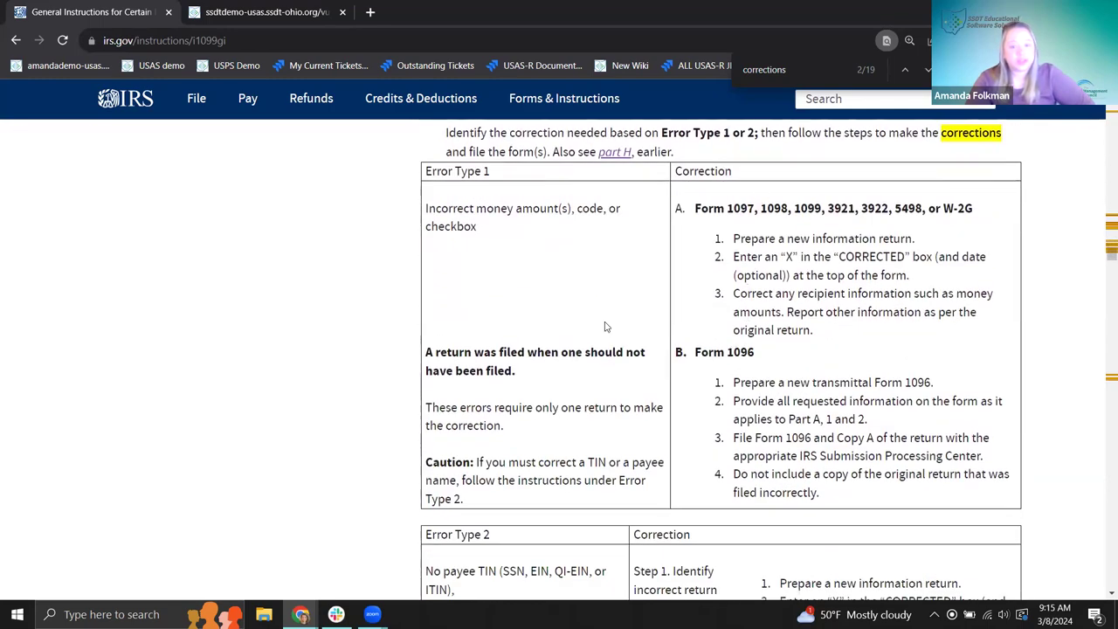
{"action": "scroll", "coordinate": [436, 313], "scroll_direction": "up", "scroll_amount": 2}
{"action": "left_click_drag", "start_coordinate": [422, 245], "coordinate": [819, 244]}
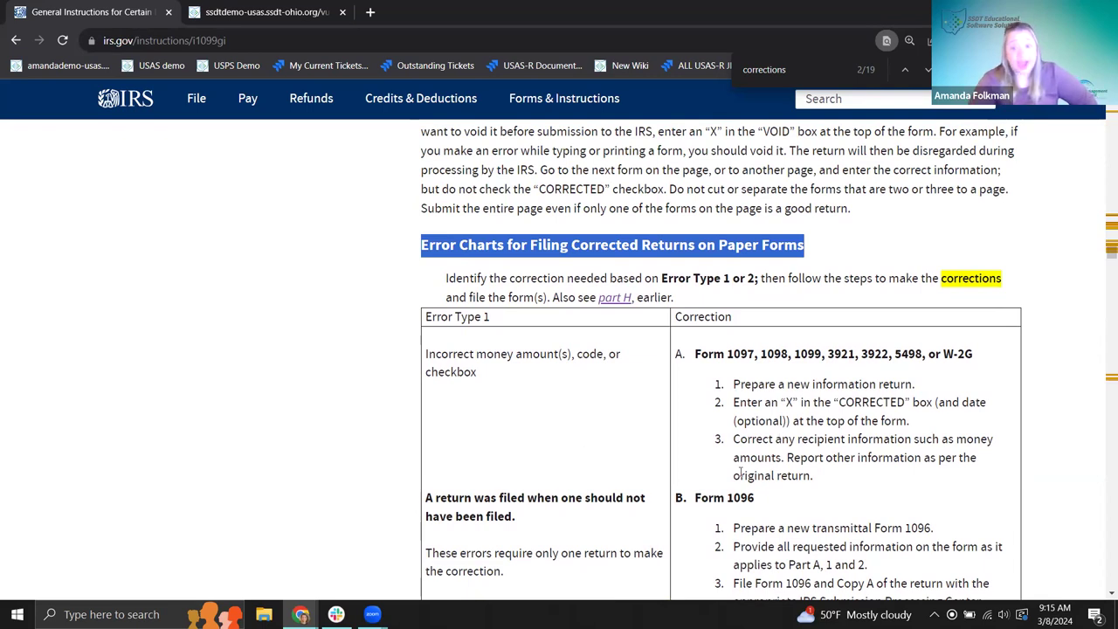
{"action": "scroll", "coordinate": [741, 470], "scroll_direction": "down", "scroll_amount": 1}
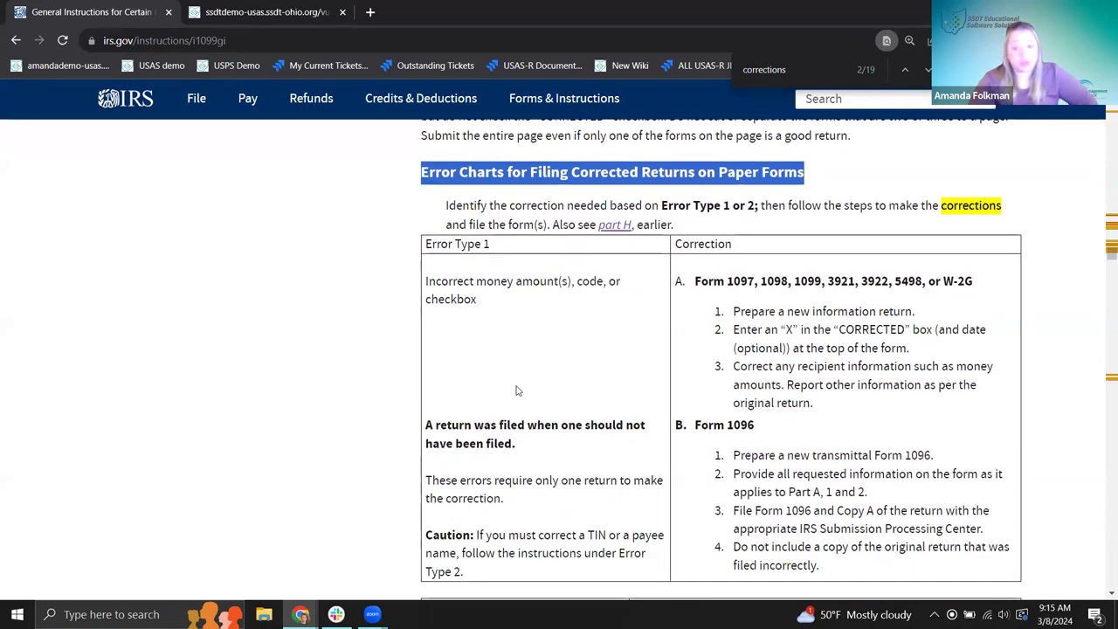
{"action": "left_click_drag", "start_coordinate": [427, 280], "coordinate": [596, 279]}
{"action": "left_click", "coordinate": [598, 283]}
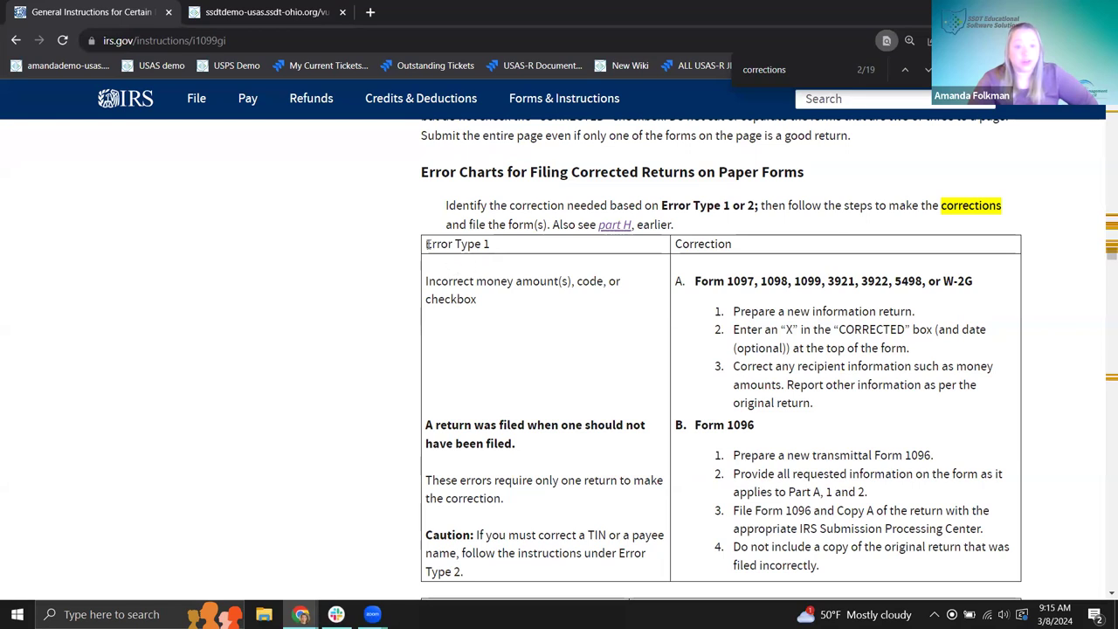
{"action": "left_click_drag", "start_coordinate": [424, 244], "coordinate": [497, 250]}
{"action": "scroll", "coordinate": [534, 283], "scroll_direction": "down", "scroll_amount": 3}
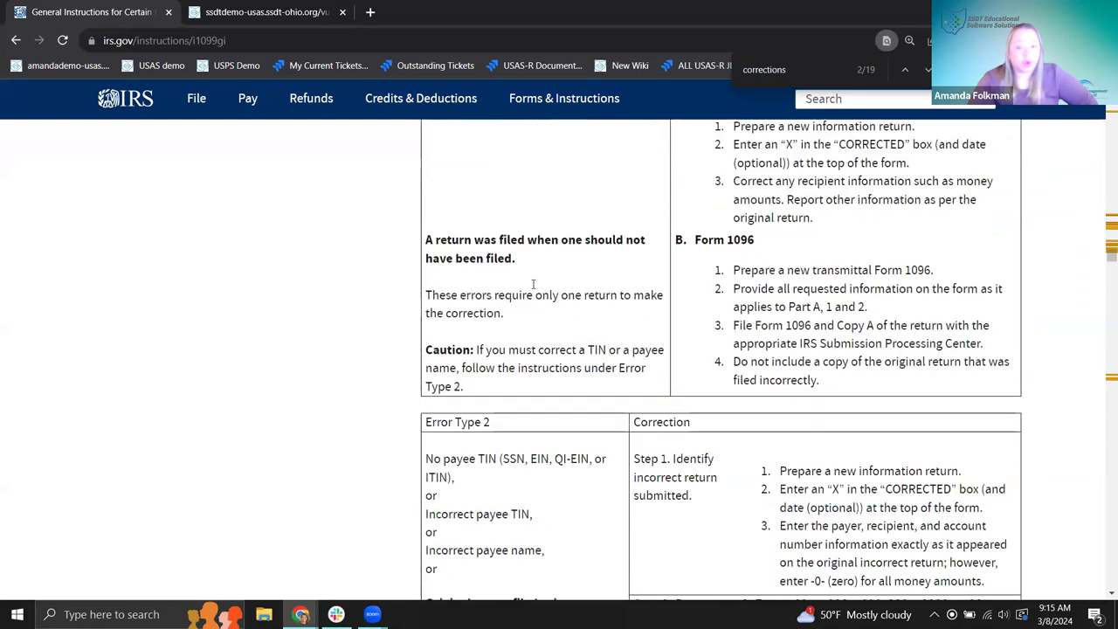
{"action": "left_click_drag", "start_coordinate": [426, 308], "coordinate": [518, 324]}
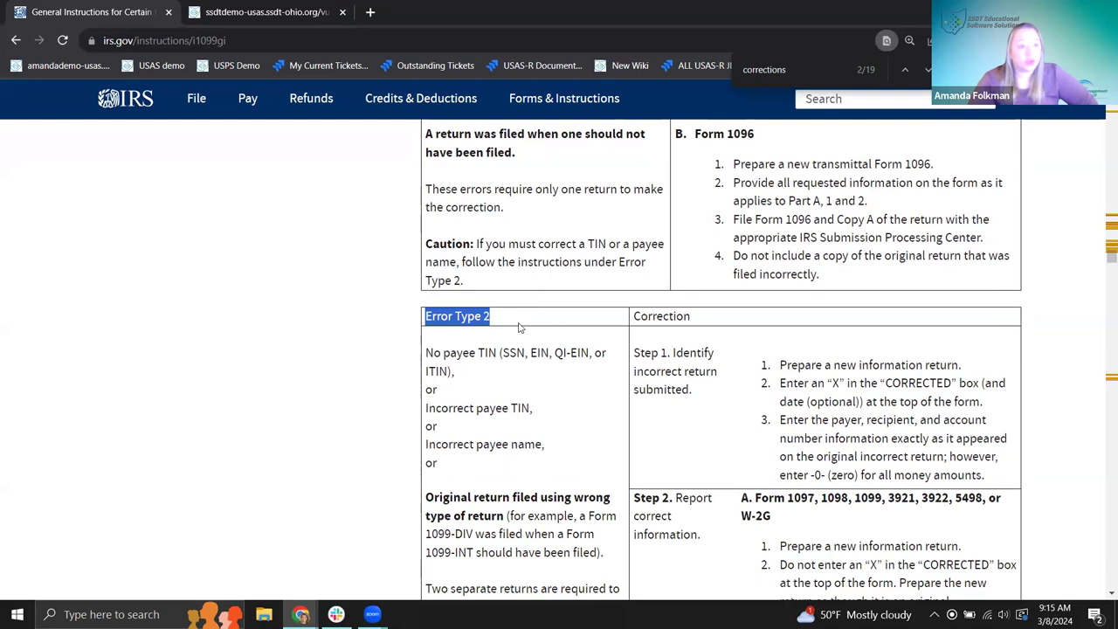
{"action": "left_click", "coordinate": [519, 327]}
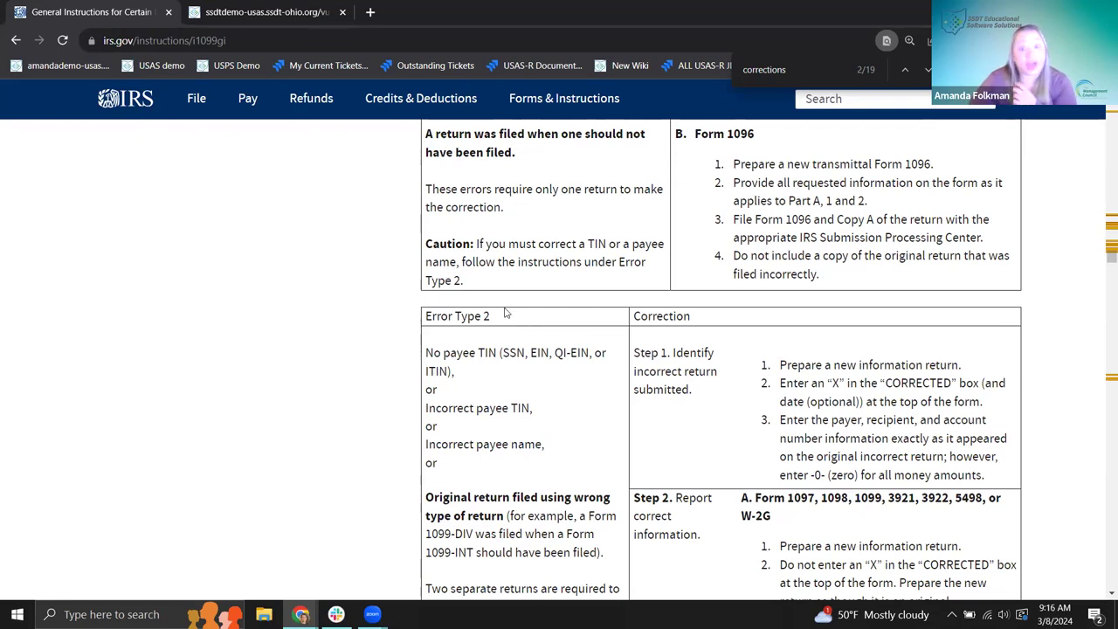
Review the Void Returns section and part H's guidance on Form 1096, the CORRECTED checkbox and account numbers.
{"action": "scroll", "coordinate": [698, 294], "scroll_direction": "up", "scroll_amount": 1}
{"action": "scroll", "coordinate": [703, 301], "scroll_direction": "up", "scroll_amount": 8}
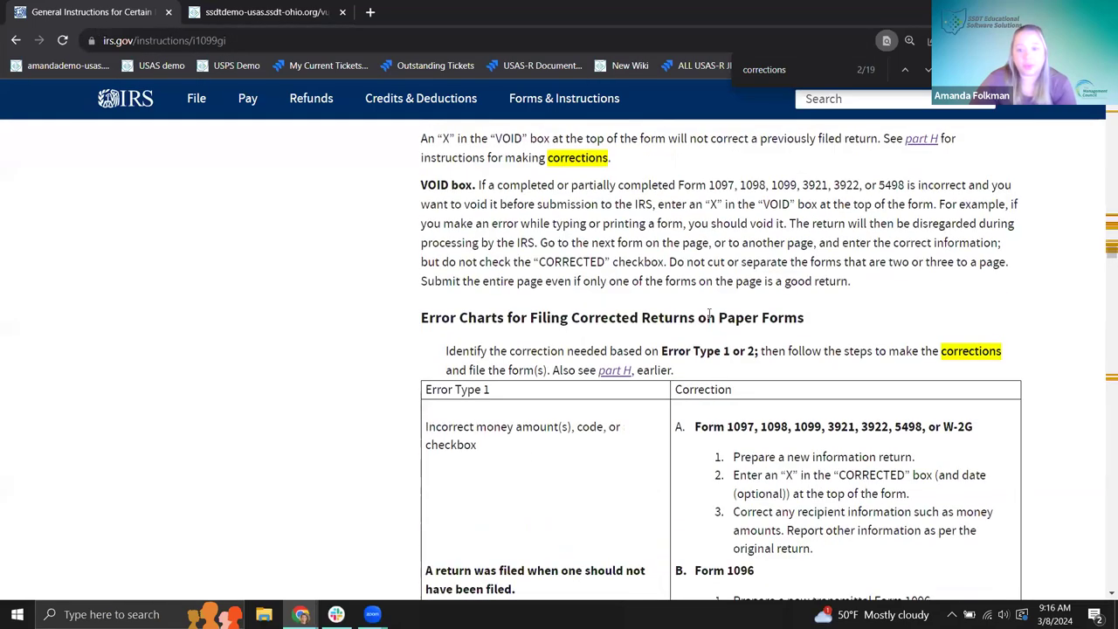
{"action": "scroll", "coordinate": [908, 365], "scroll_direction": "up", "scroll_amount": 4}
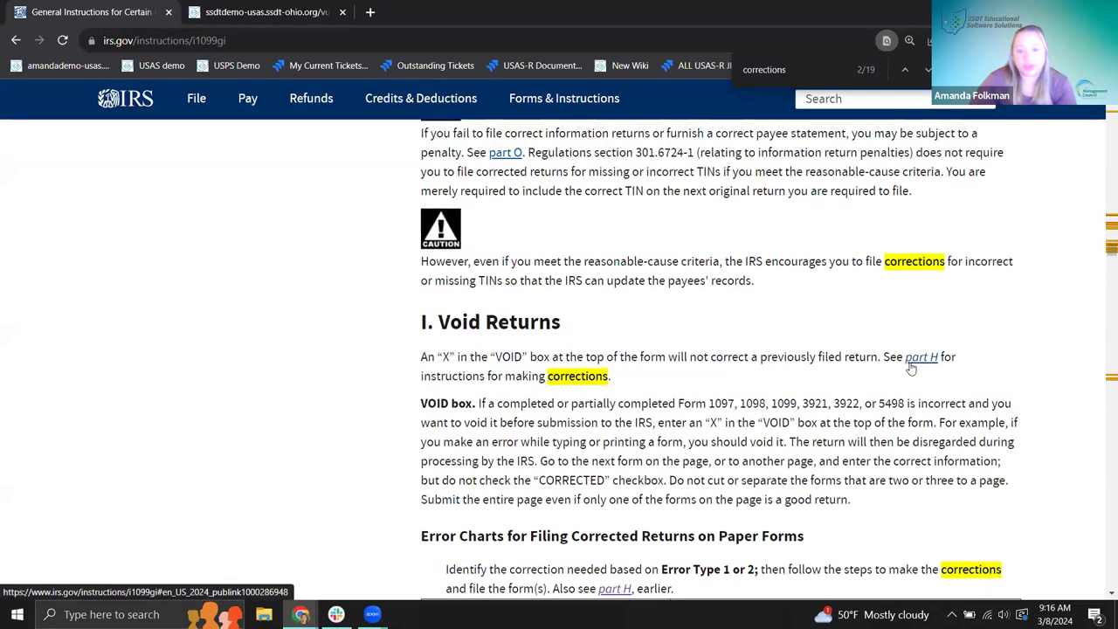
{"action": "scroll", "coordinate": [911, 369], "scroll_direction": "up", "scroll_amount": 4}
{"action": "scroll", "coordinate": [911, 369], "scroll_direction": "up", "scroll_amount": 4}
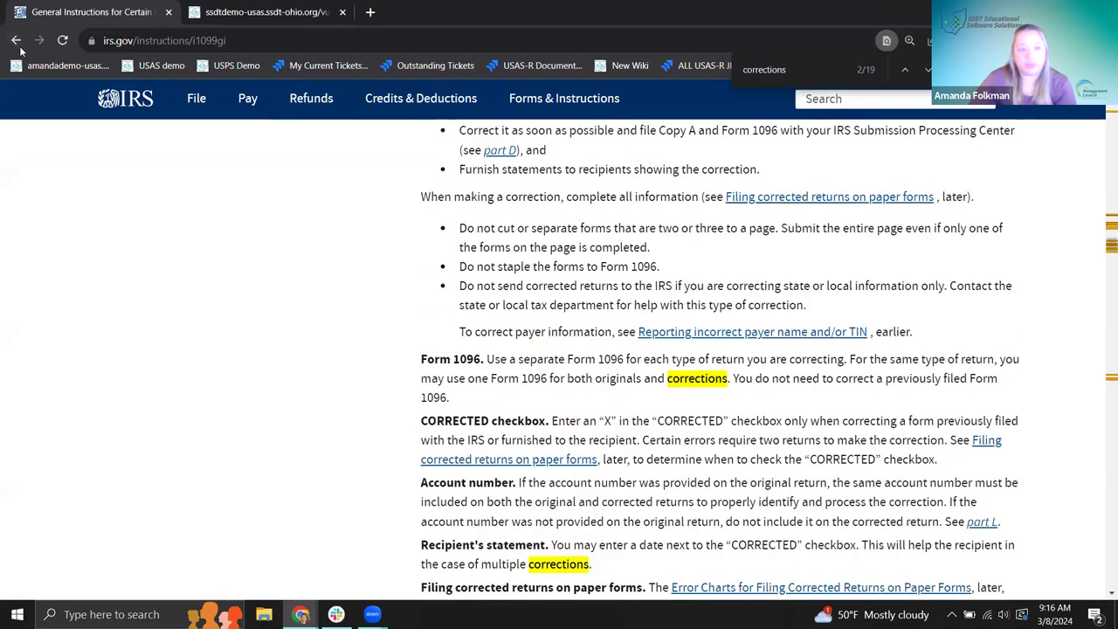
Return to the Corrections section of the wiki's 1099 Extracts page and open the linked Publication 1220.
{"action": "left_click", "coordinate": [17, 41]}
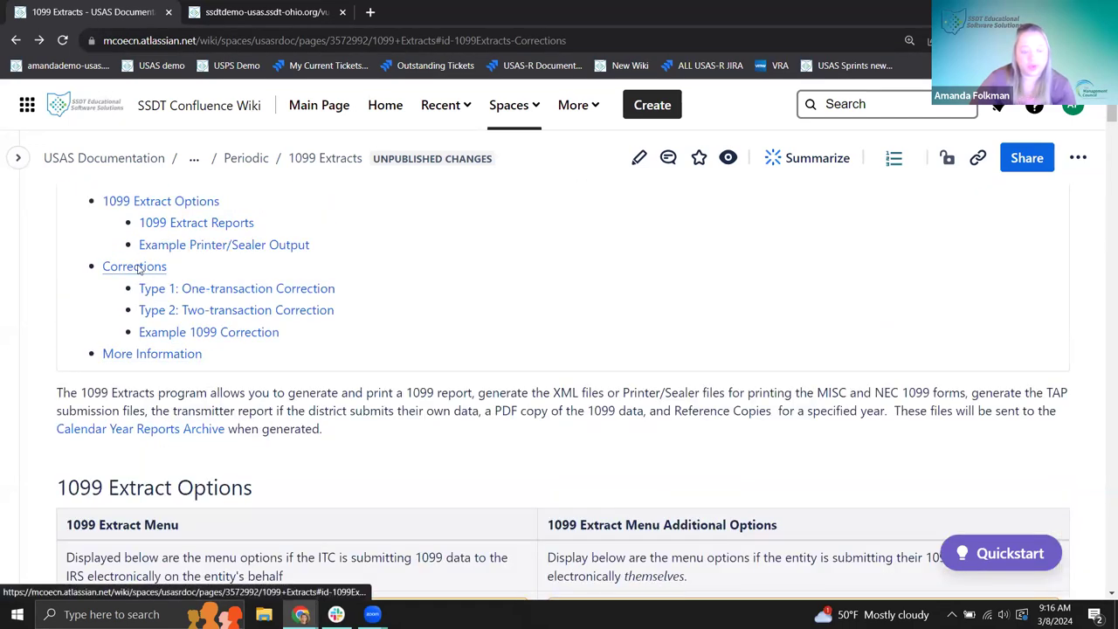
{"action": "left_click", "coordinate": [133, 267]}
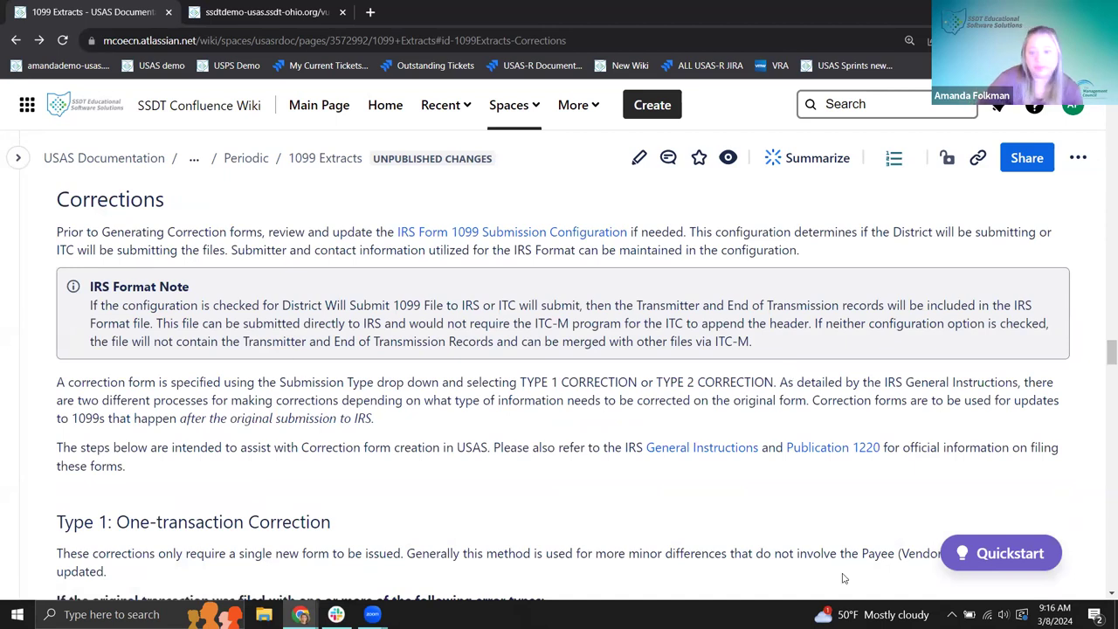
{"action": "left_click", "coordinate": [829, 450]}
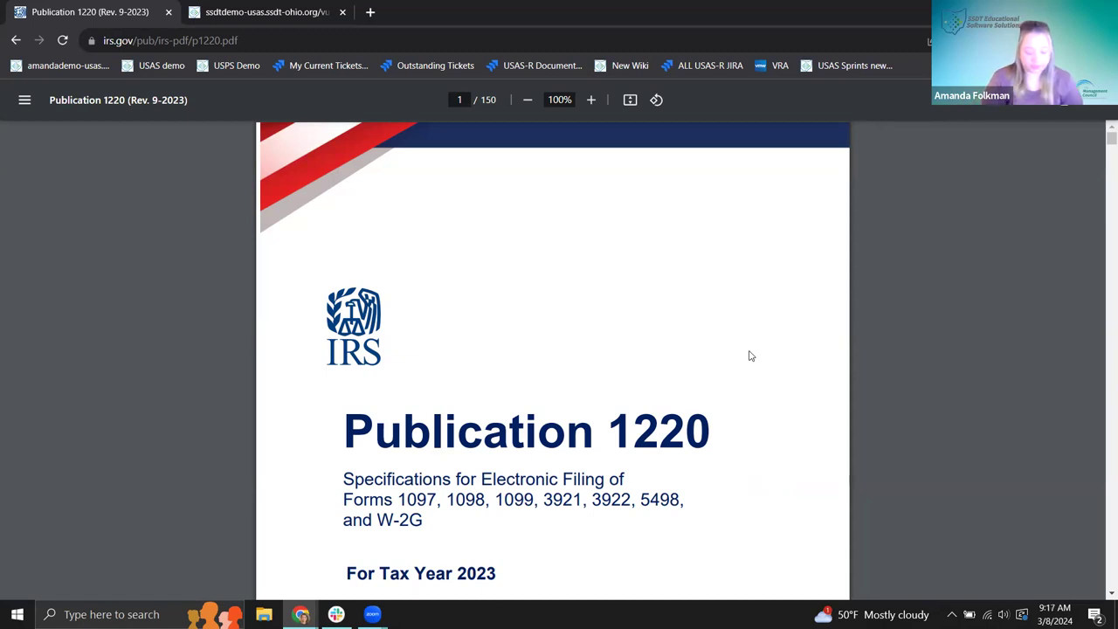
Find the second occurrence of "corrections" in Publication 1220 and enlarge the document to 150%.
{"action": "key", "text": "ctrl+f"}
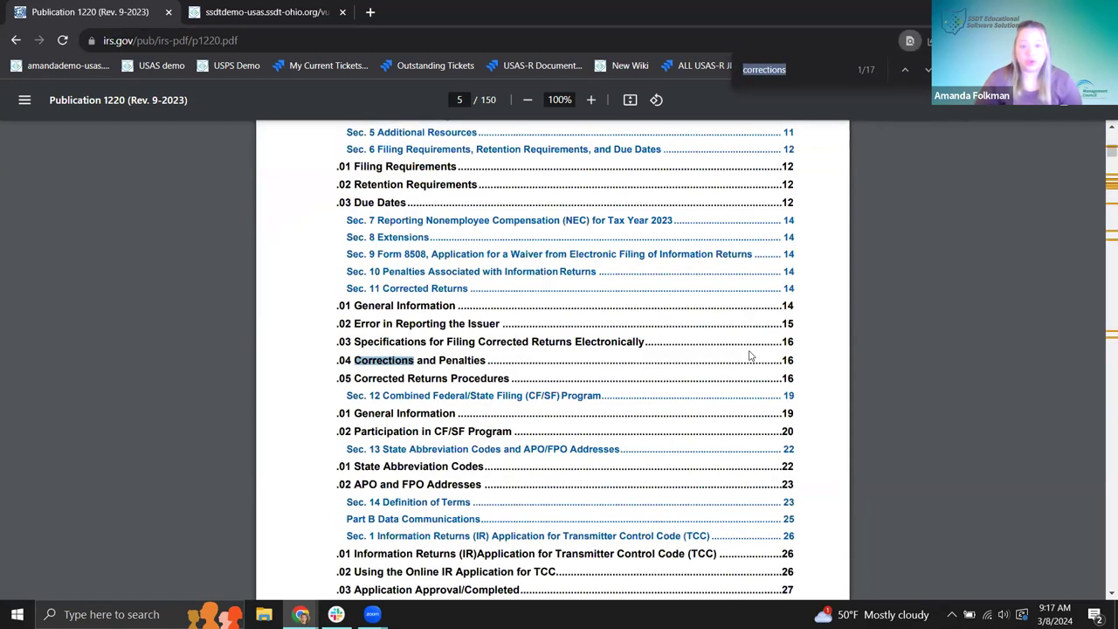
{"action": "key", "text": "Return"}
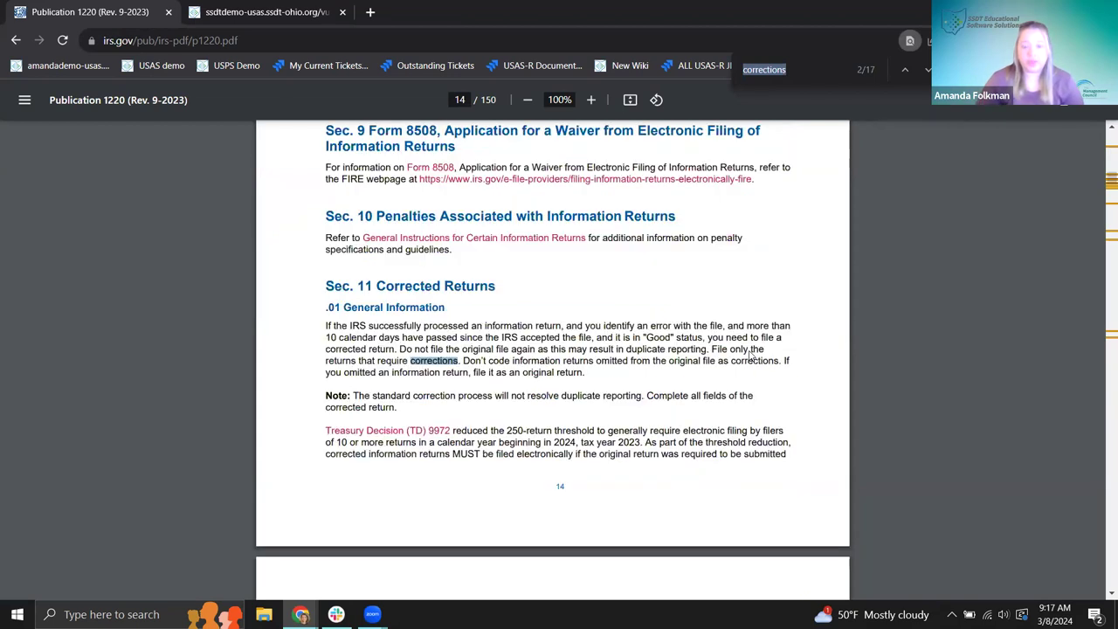
{"action": "left_click", "coordinate": [925, 245]}
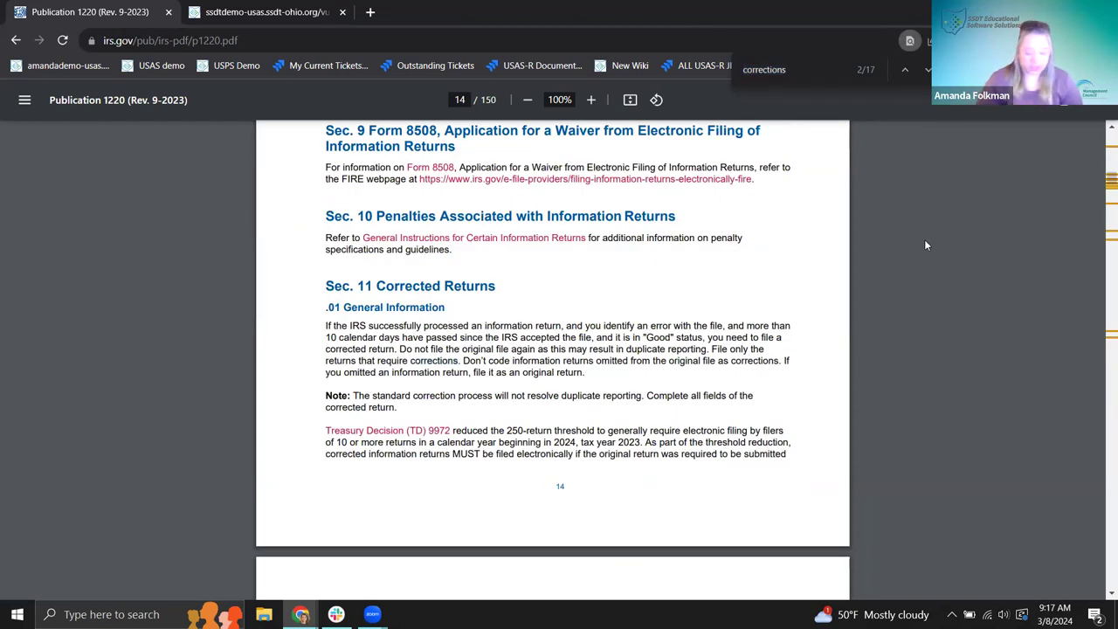
{"action": "key", "text": "ctrl+plus"}
{"action": "key", "text": "ctrl+plus"}
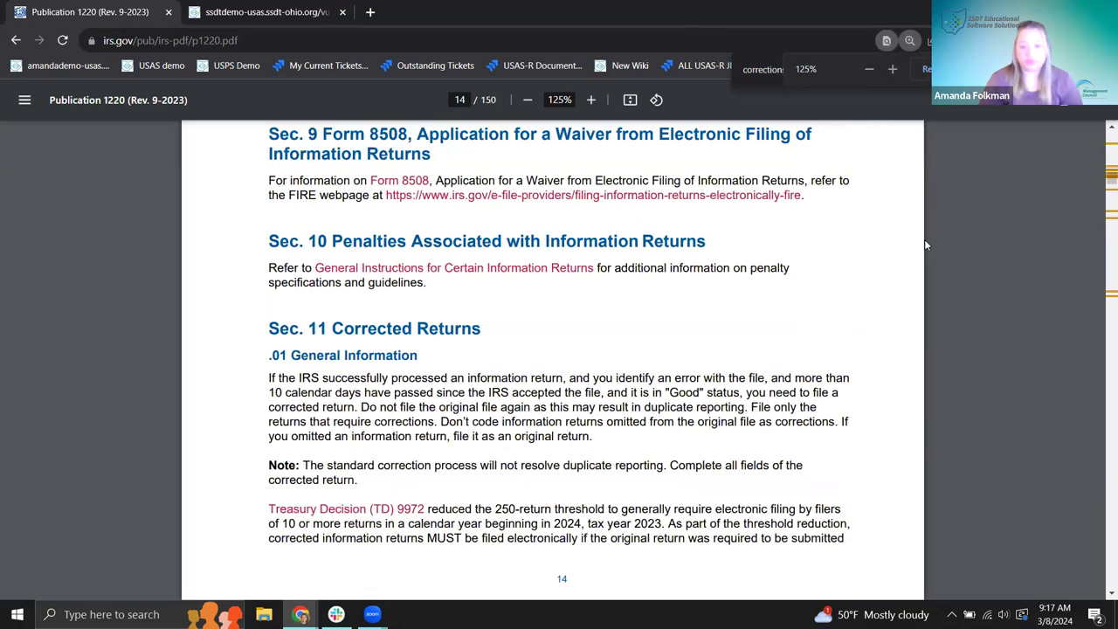
{"action": "key", "text": "ctrl+plus"}
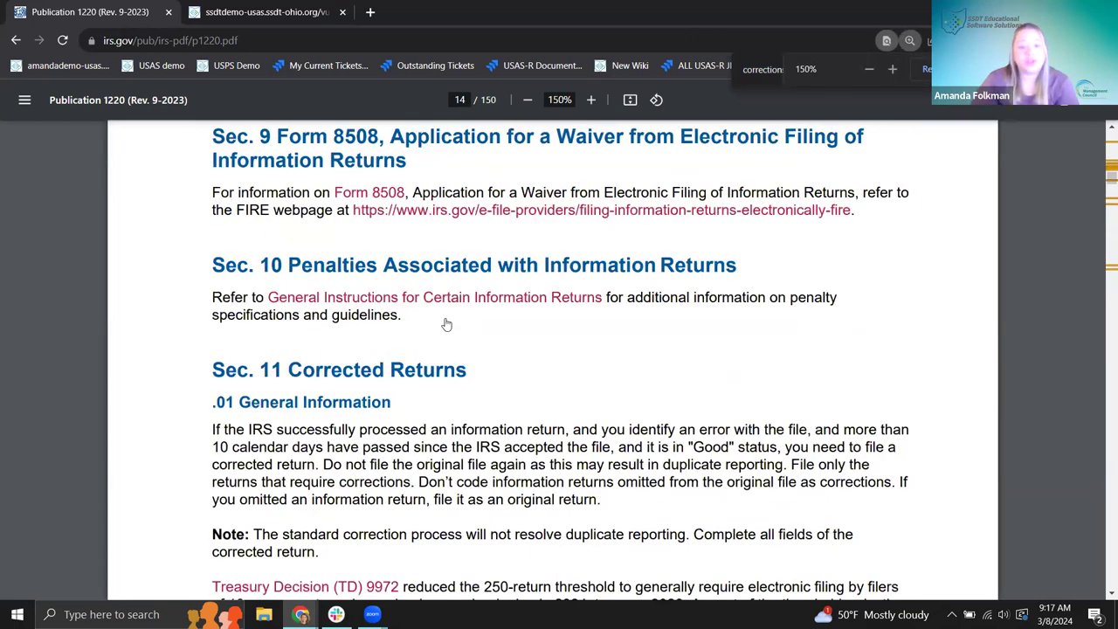
Read Sec. 11 Corrected Returns, General Information, highlighting the 10-calendar-day wording and the rules for returns omitted from the original file.
{"action": "scroll", "coordinate": [379, 314], "scroll_direction": "down", "scroll_amount": 1}
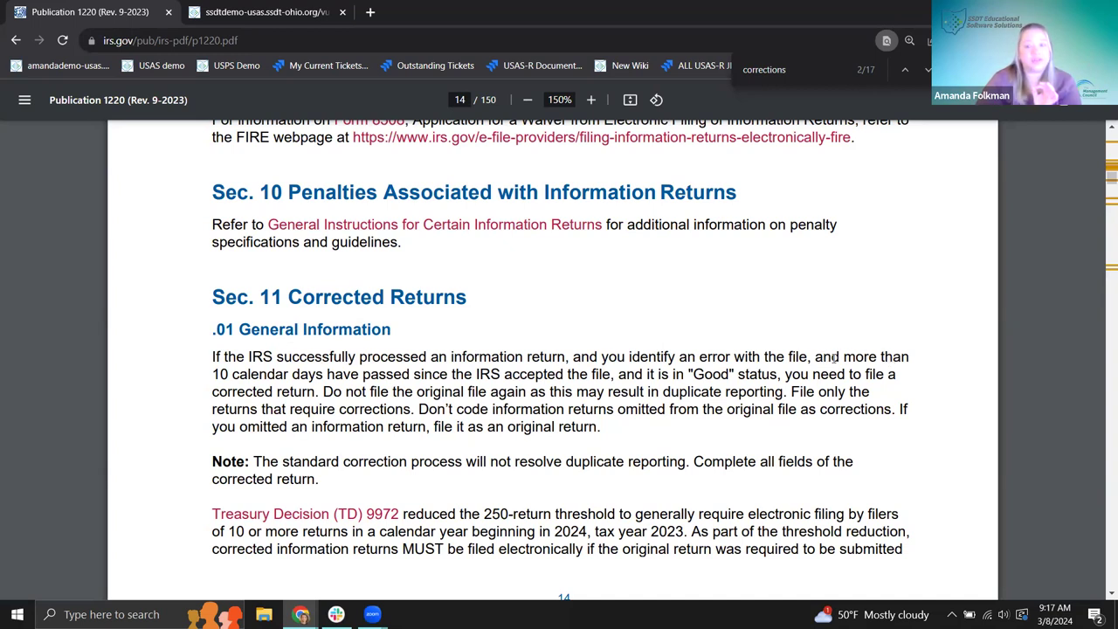
{"action": "left_click_drag", "start_coordinate": [816, 357], "coordinate": [938, 353]}
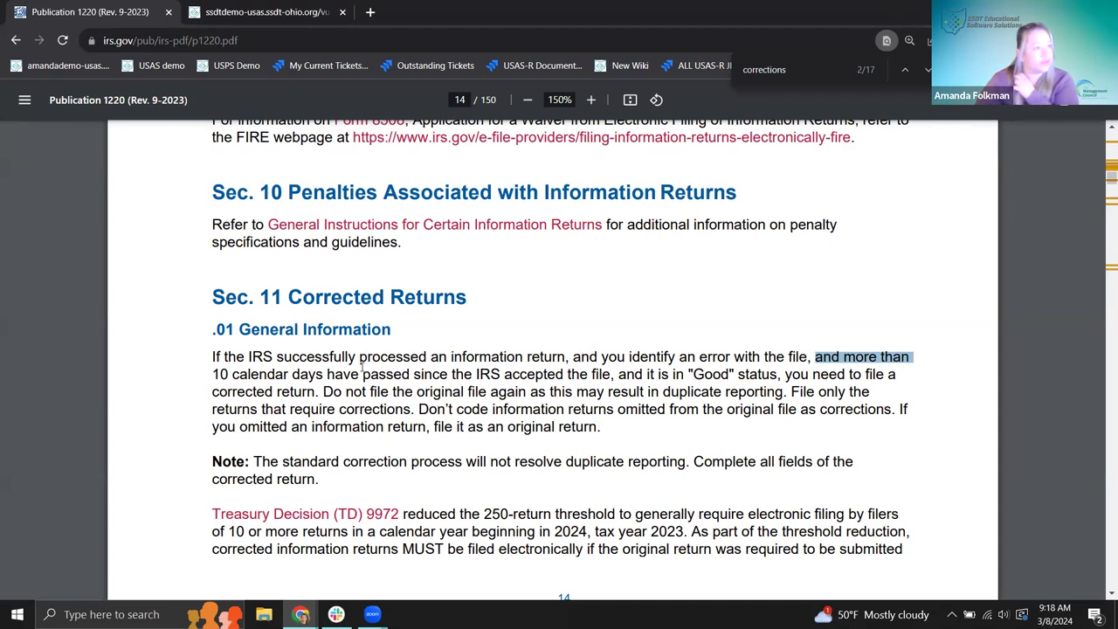
{"action": "left_click", "coordinate": [365, 426]}
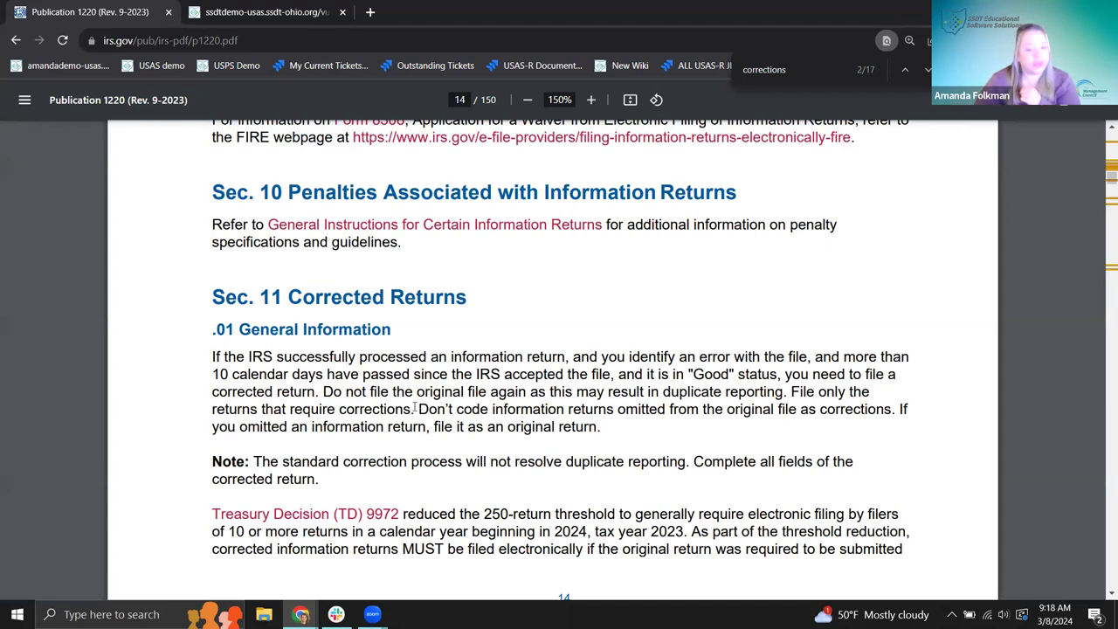
{"action": "left_click_drag", "start_coordinate": [420, 409], "coordinate": [757, 406]}
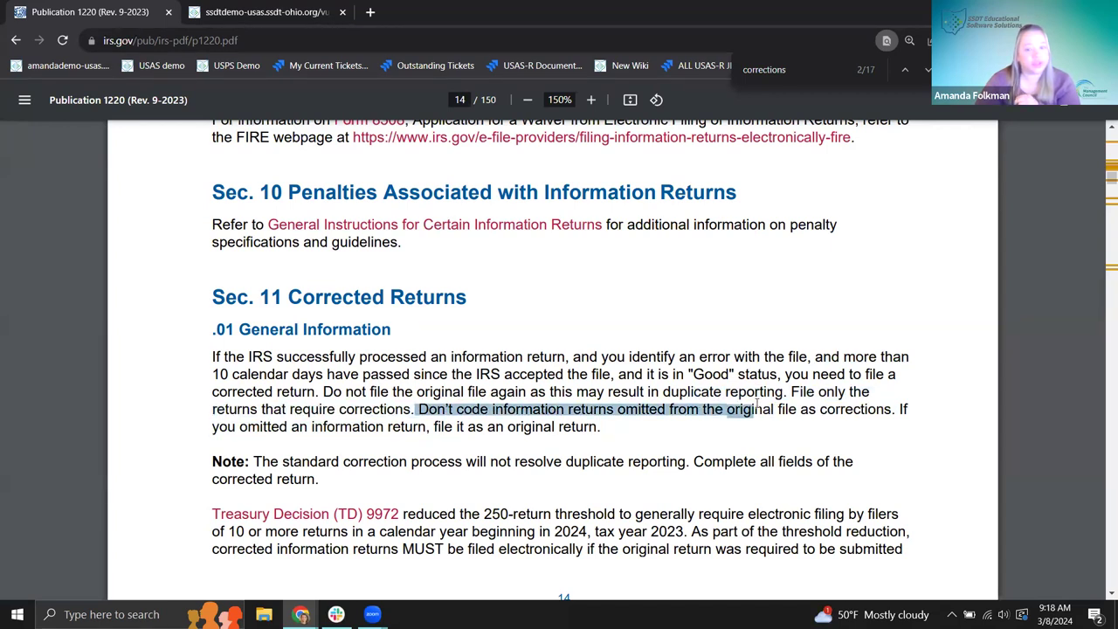
{"action": "left_click", "coordinate": [878, 404]}
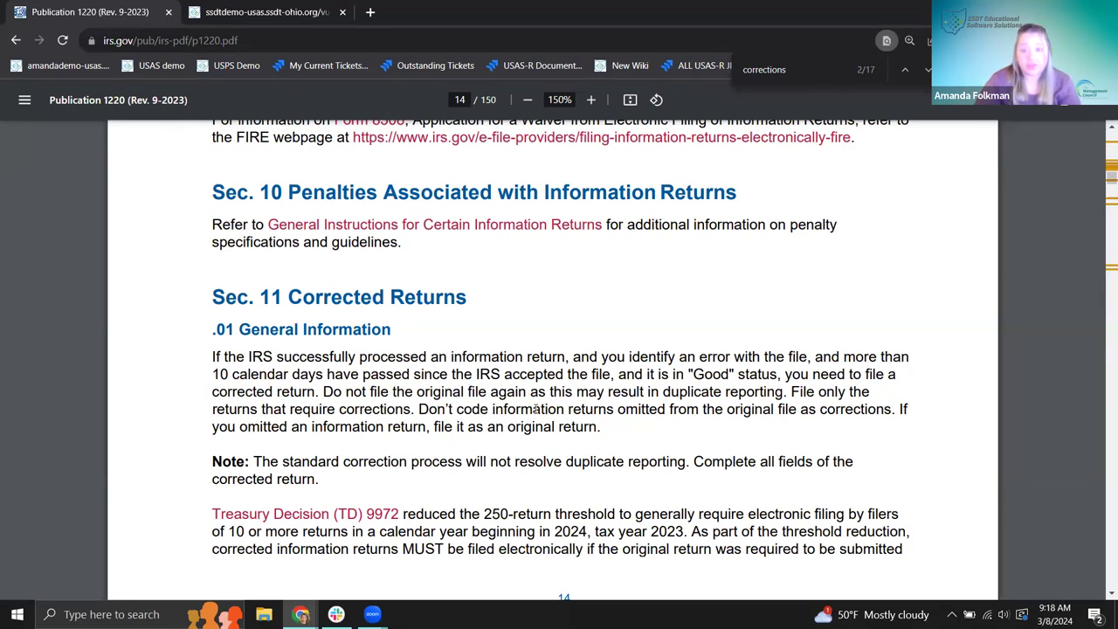
{"action": "left_click_drag", "start_coordinate": [617, 411], "coordinate": [846, 410]}
{"action": "left_click_drag", "start_coordinate": [229, 427], "coordinate": [603, 428]}
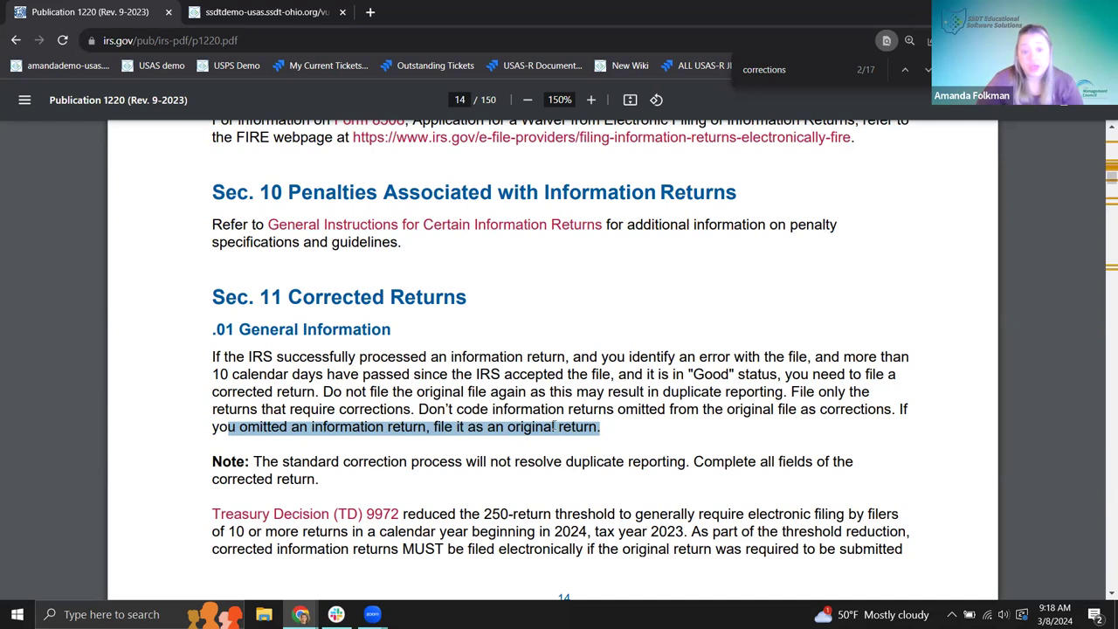
Read on through the electronic filing threshold, recipient statements and filing-year limits for corrected returns to Error in Reporting the Issuer.
{"action": "scroll", "coordinate": [524, 402], "scroll_direction": "down", "scroll_amount": 1}
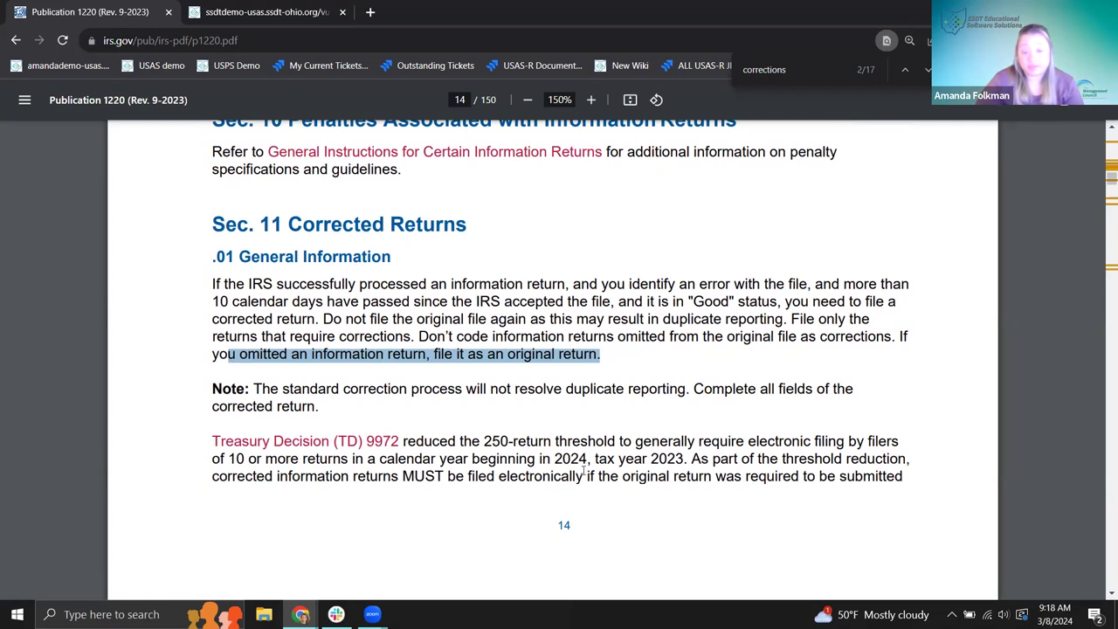
{"action": "scroll", "coordinate": [710, 466], "scroll_direction": "down", "scroll_amount": 4}
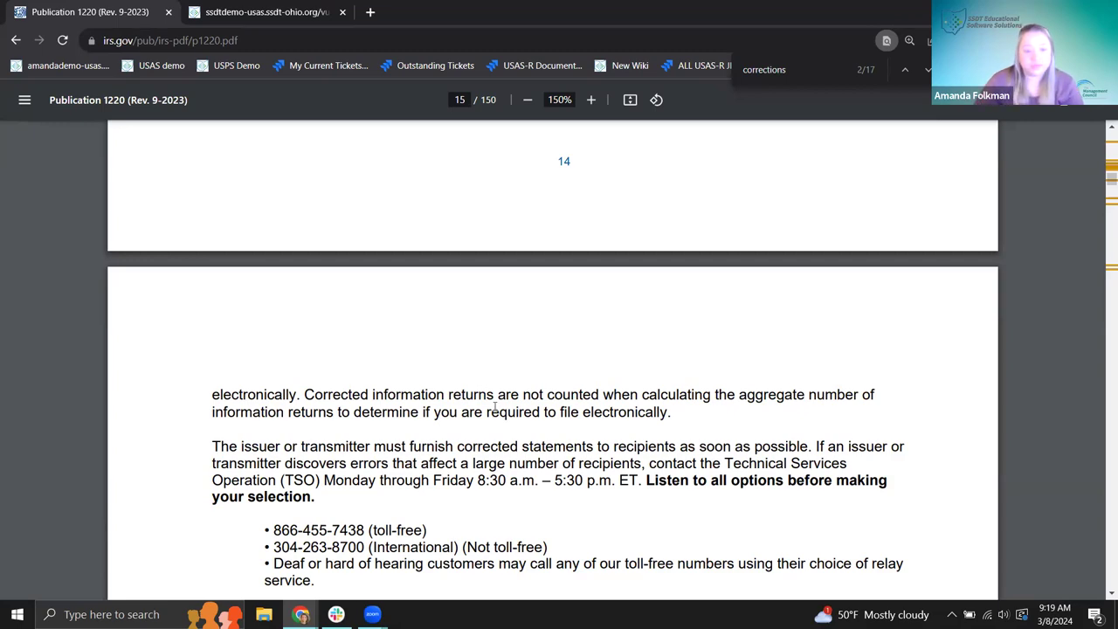
{"action": "scroll", "coordinate": [495, 405], "scroll_direction": "down", "scroll_amount": 5}
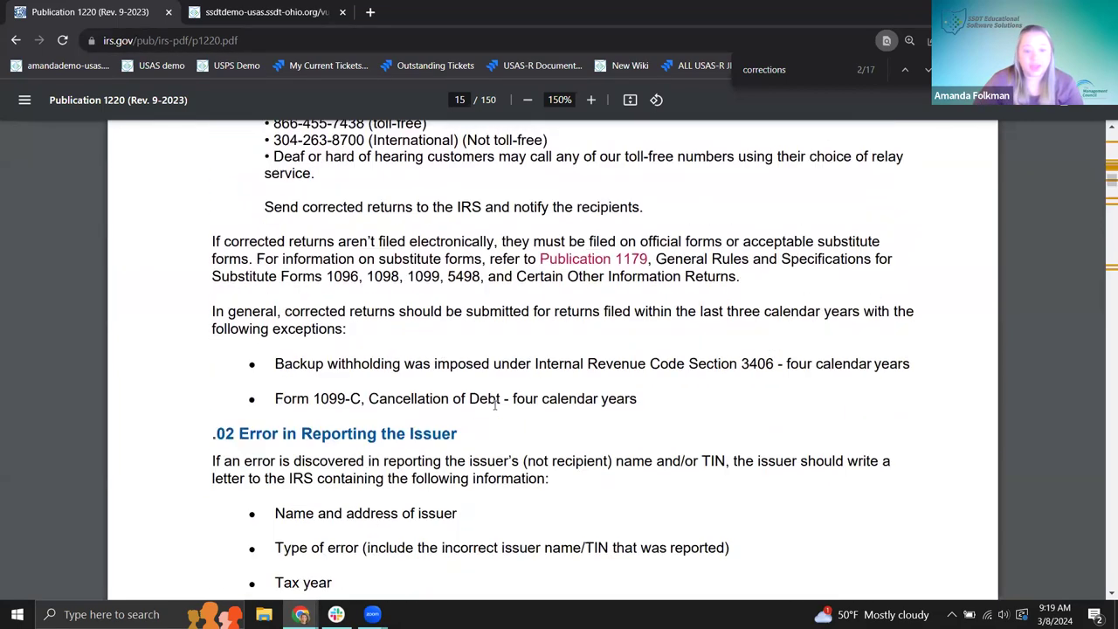
Read Publication 1220's sections on electronic corrected-return specifications, penalties and Corrected Returns Procedures, including the One-transaction Correction table and the software note.
{"action": "scroll", "coordinate": [494, 405], "scroll_direction": "down", "scroll_amount": 6}
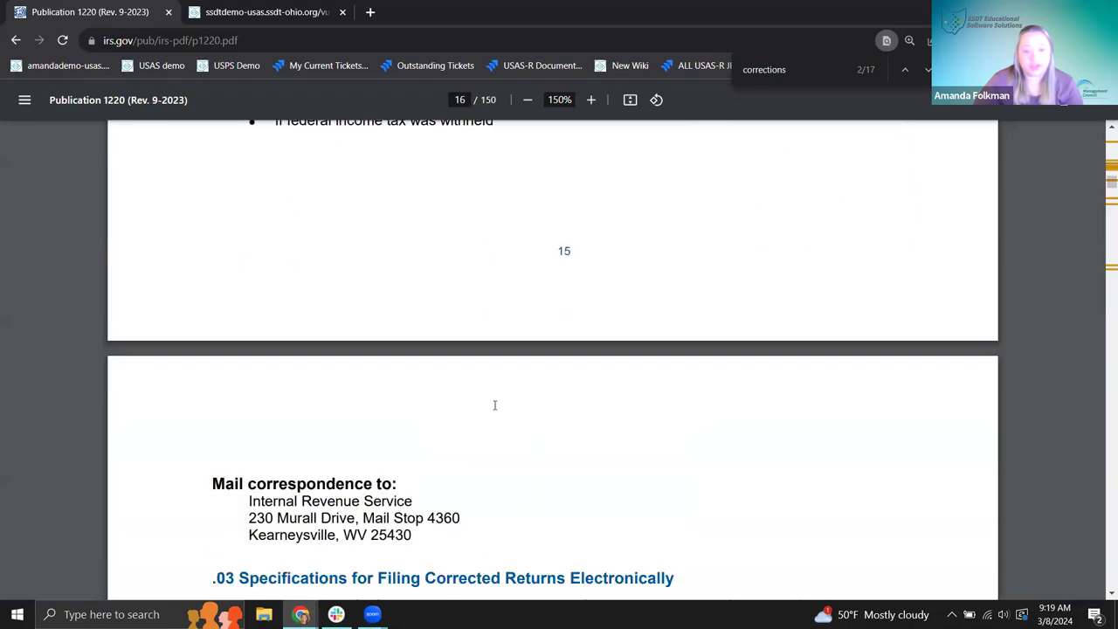
{"action": "scroll", "coordinate": [494, 404], "scroll_direction": "down", "scroll_amount": 2}
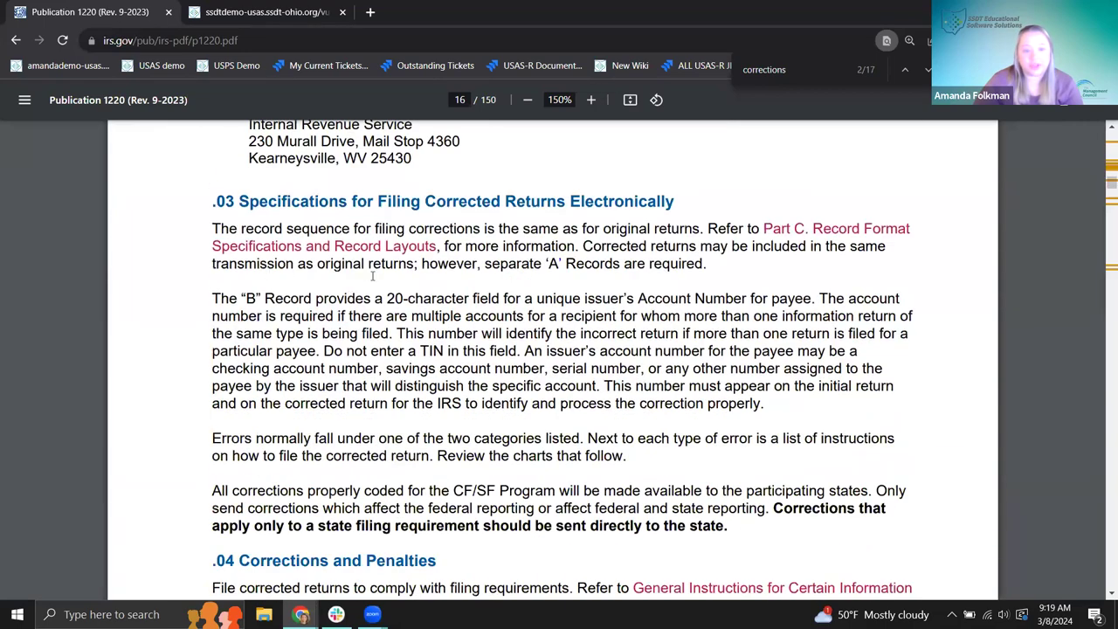
{"action": "scroll", "coordinate": [474, 319], "scroll_direction": "down", "scroll_amount": 8}
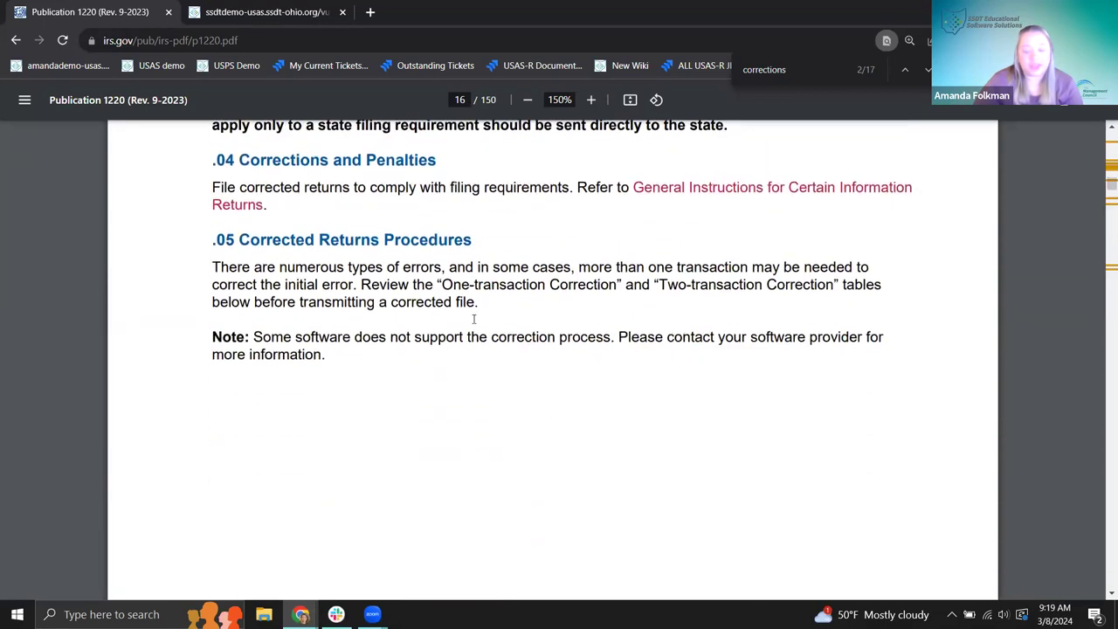
{"action": "scroll", "coordinate": [473, 319], "scroll_direction": "down", "scroll_amount": 4}
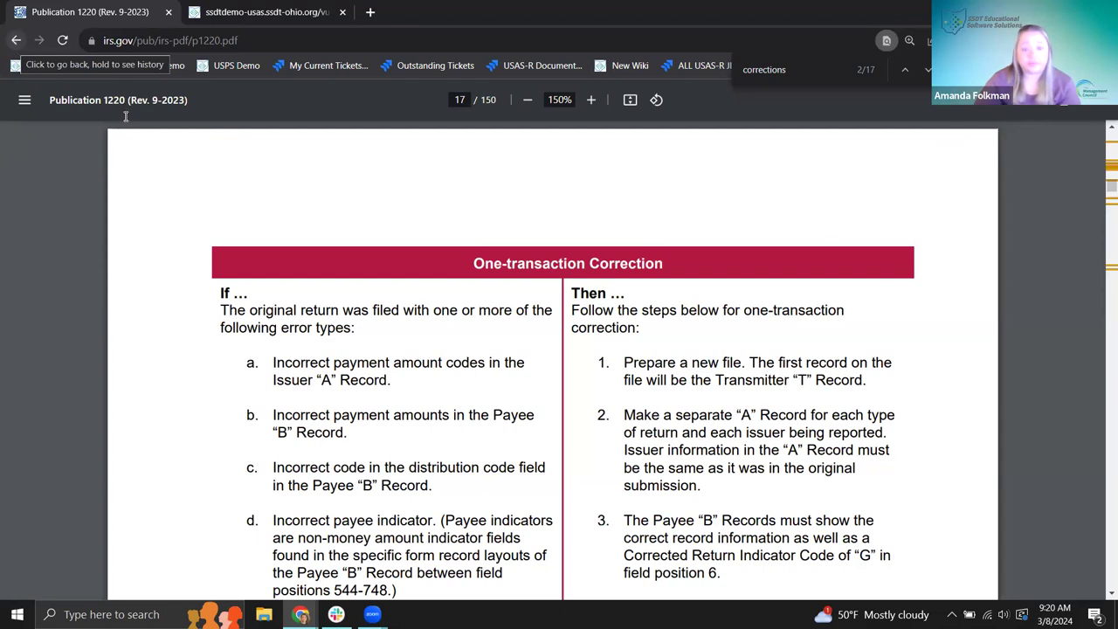
{"action": "scroll", "coordinate": [431, 233], "scroll_direction": "up", "scroll_amount": 3}
{"action": "scroll", "coordinate": [431, 233], "scroll_direction": "up", "scroll_amount": 5}
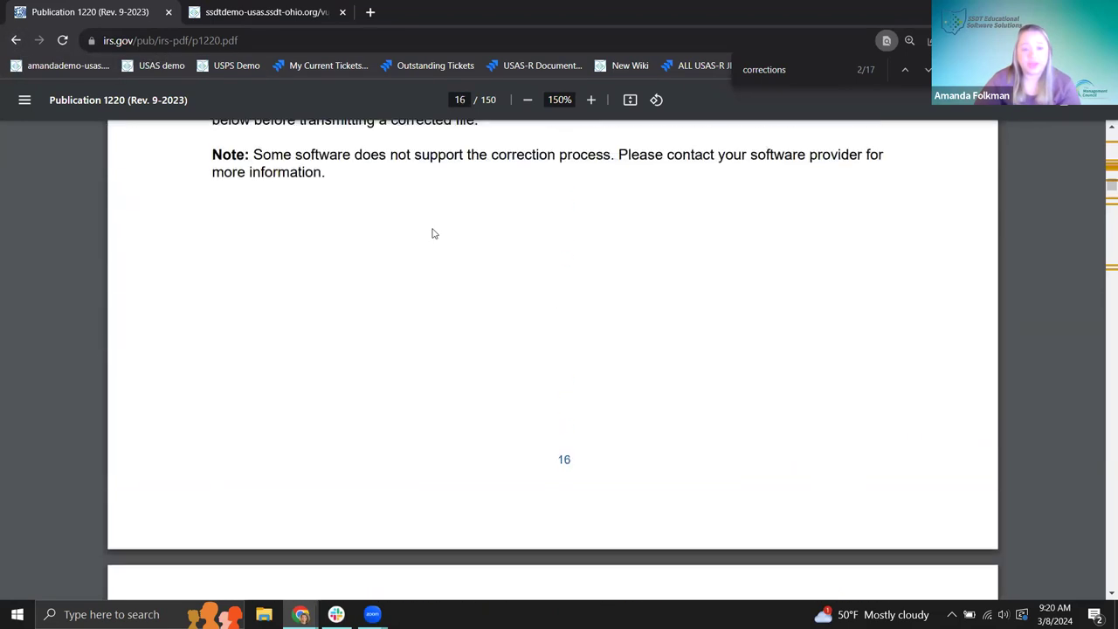
{"action": "scroll", "coordinate": [431, 233], "scroll_direction": "down", "scroll_amount": 2}
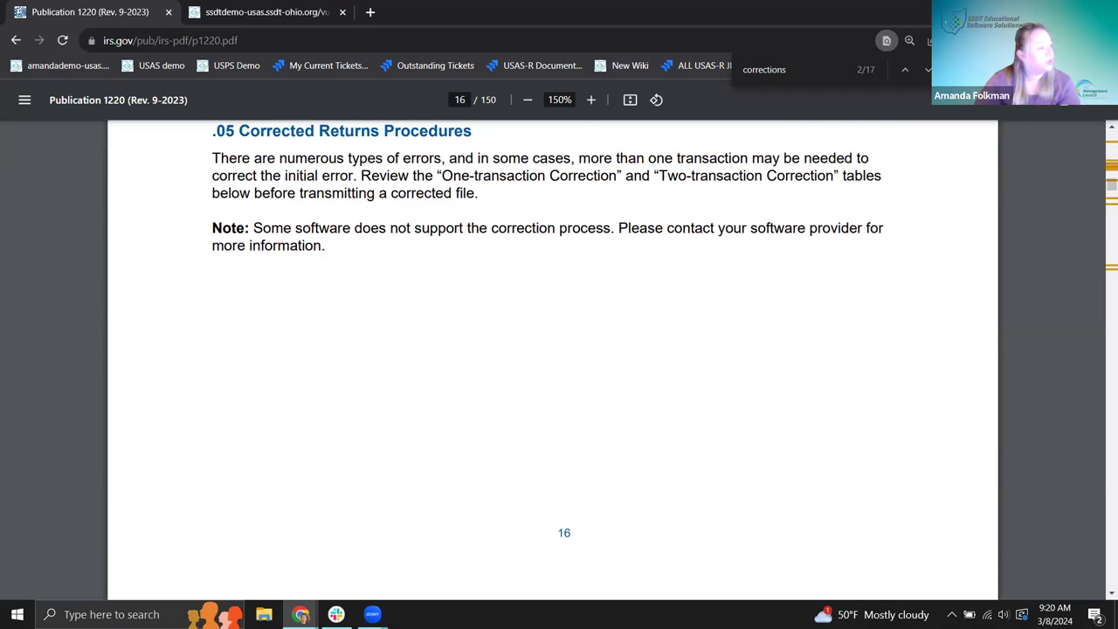
{"action": "scroll", "coordinate": [437, 306], "scroll_direction": "down", "scroll_amount": 1}
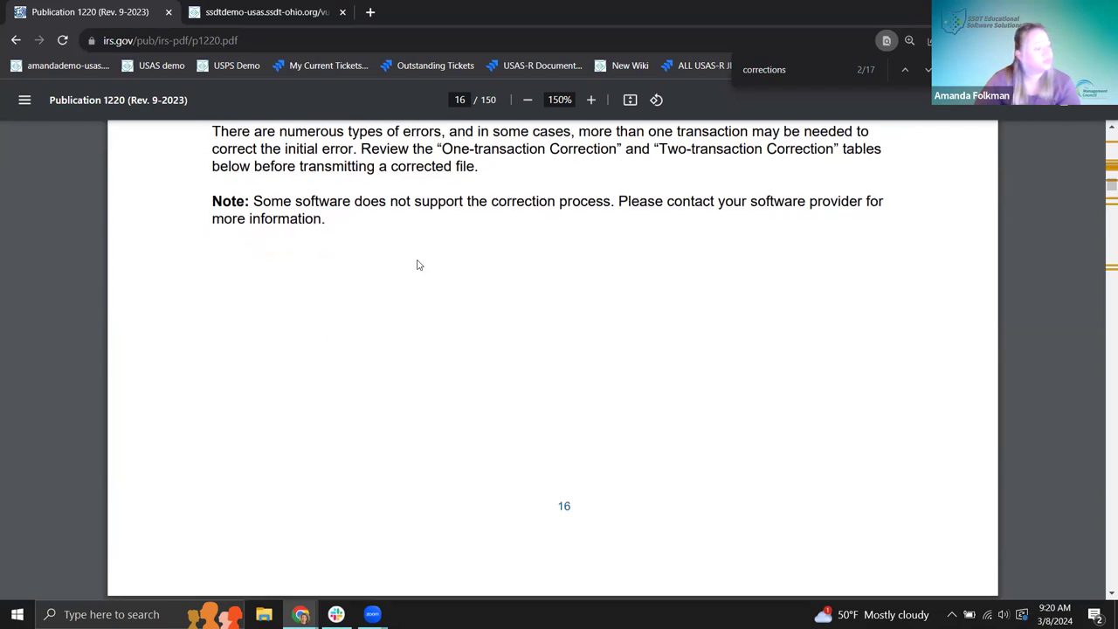
Return to the Corrections section of the wiki's 1099 Extracts page and read on to the Type 1: One-transaction Correction steps.
{"action": "left_click", "coordinate": [16, 42]}
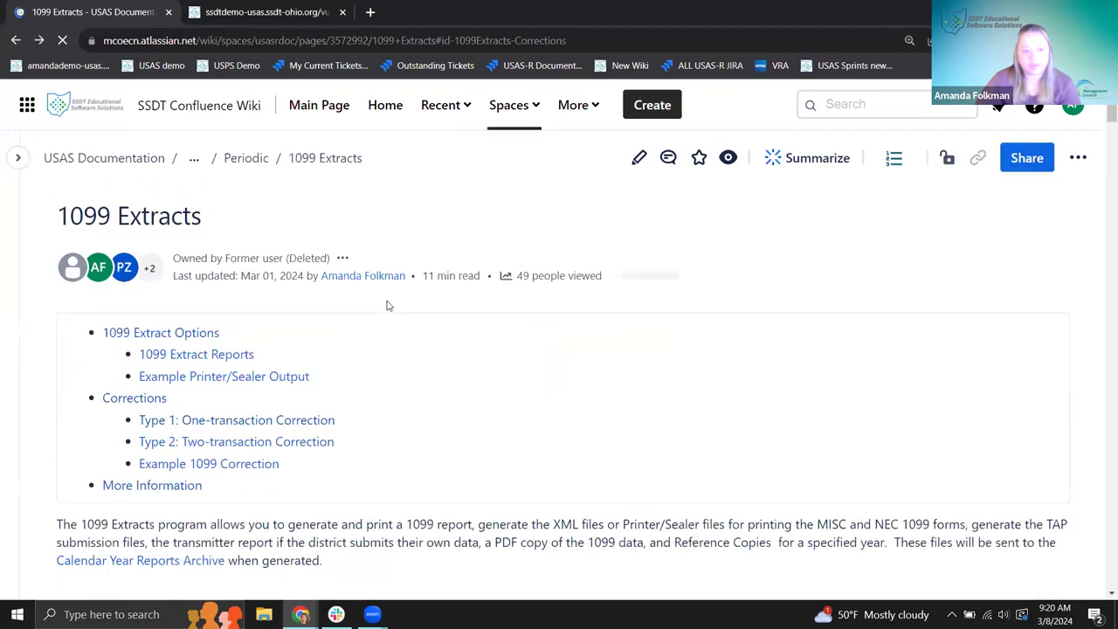
{"action": "left_click", "coordinate": [163, 399]}
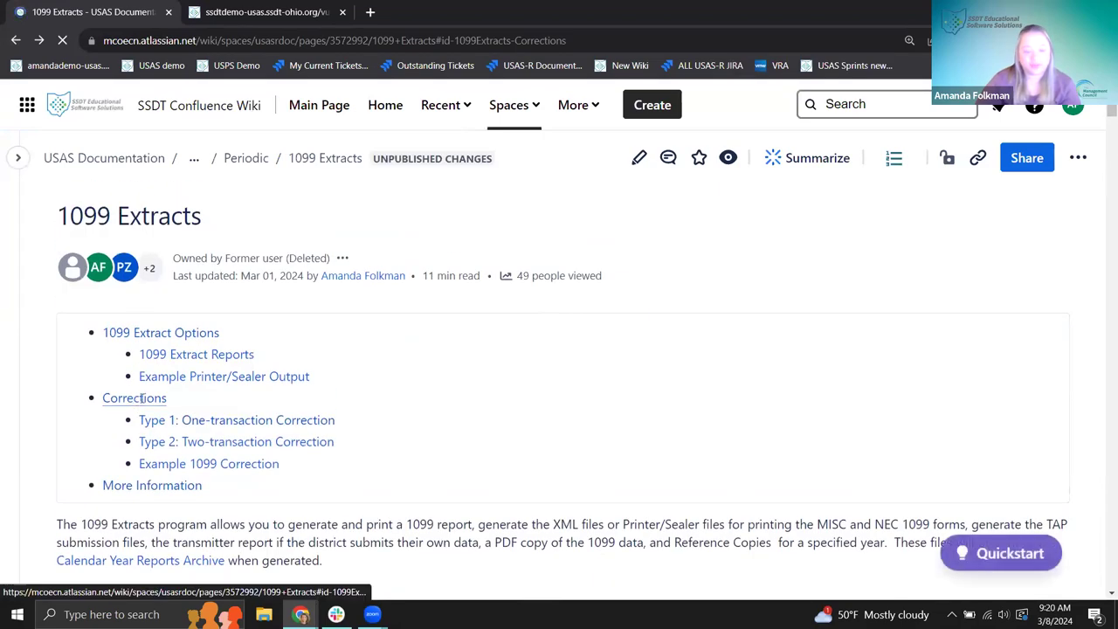
{"action": "left_click", "coordinate": [136, 399]}
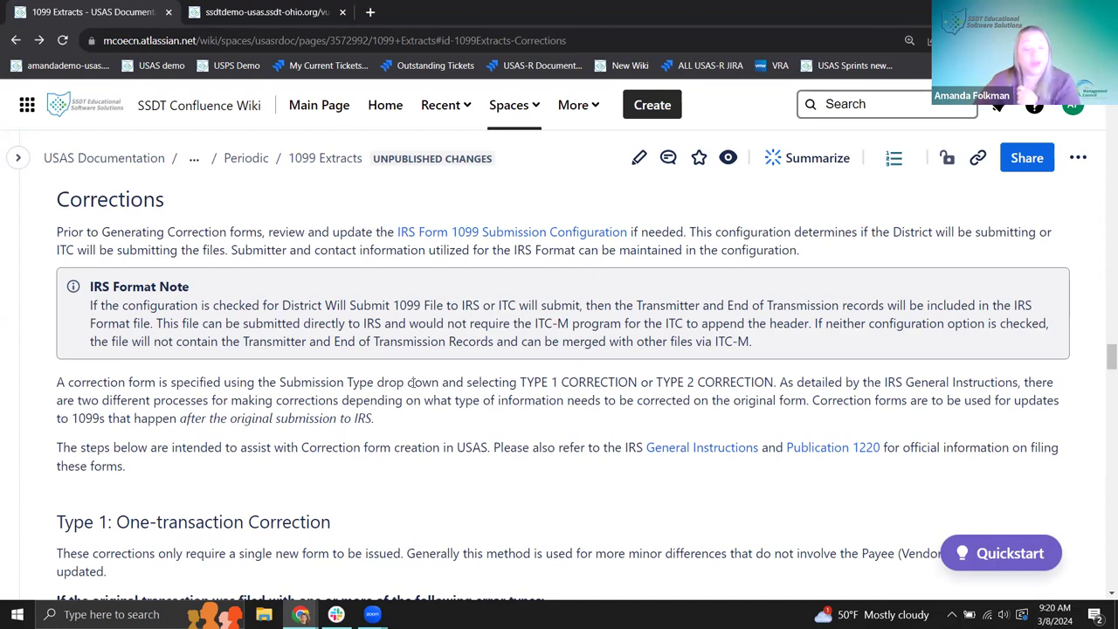
{"action": "scroll", "coordinate": [341, 513], "scroll_direction": "down", "scroll_amount": 3}
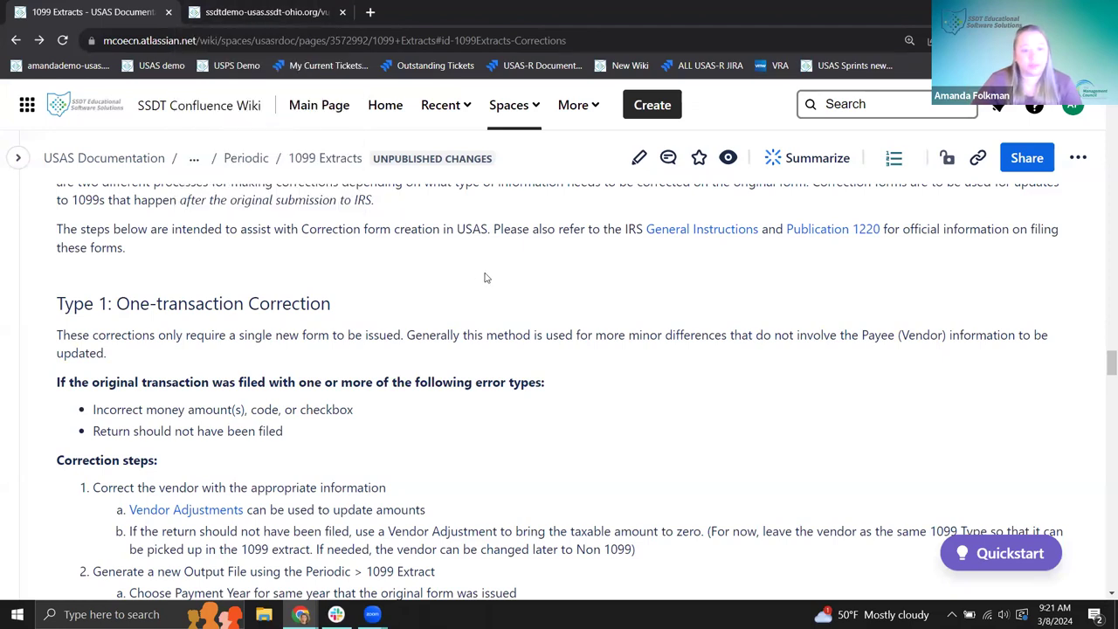
{"action": "scroll", "coordinate": [486, 278], "scroll_direction": "down", "scroll_amount": 1}
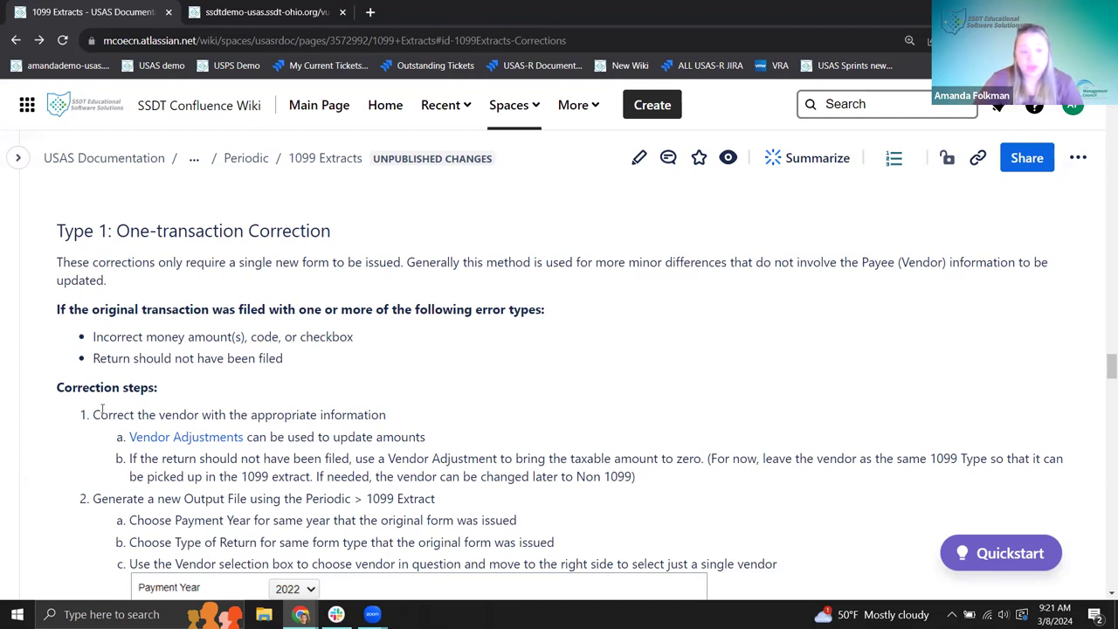
In the USAS 1099 Extract, choose 1099-MISC as the type of return and add OASBO1 as the only selected vendor.
{"action": "left_click", "coordinate": [273, 12]}
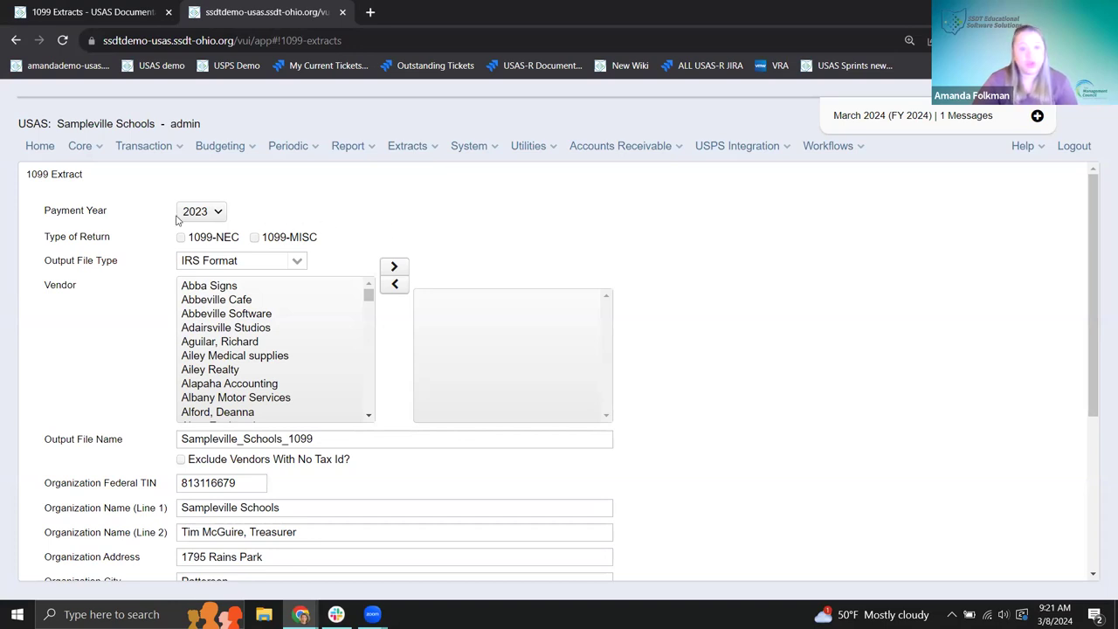
{"action": "left_click", "coordinate": [254, 238]}
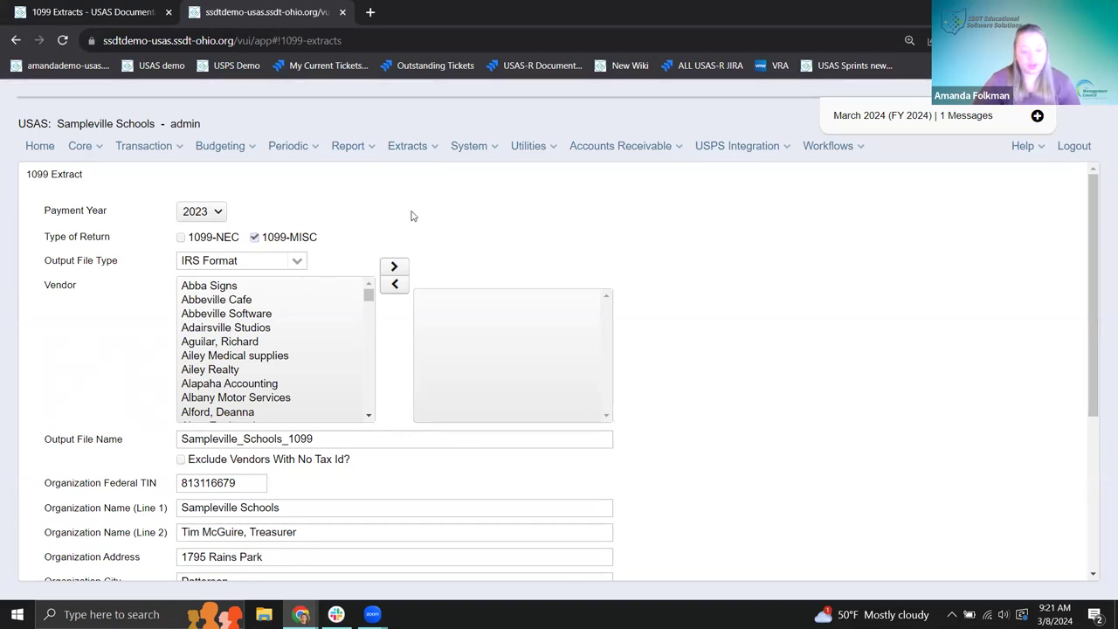
{"action": "key", "text": "ctrl+f"}
{"action": "type", "text": "oasbo"}
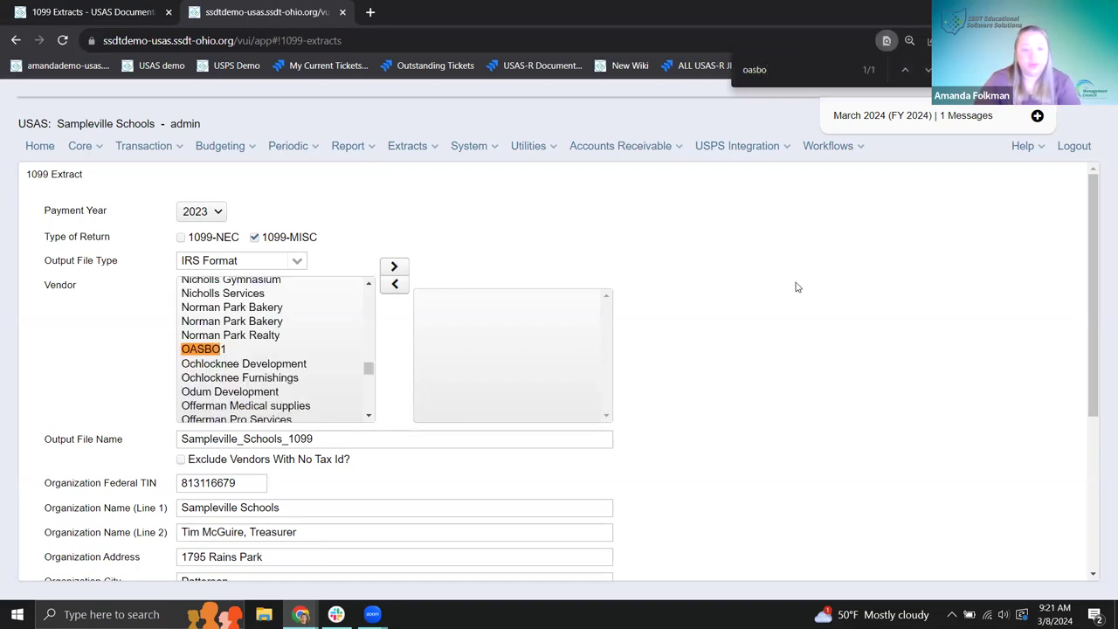
{"action": "left_click", "coordinate": [278, 348]}
{"action": "left_click", "coordinate": [393, 266]}
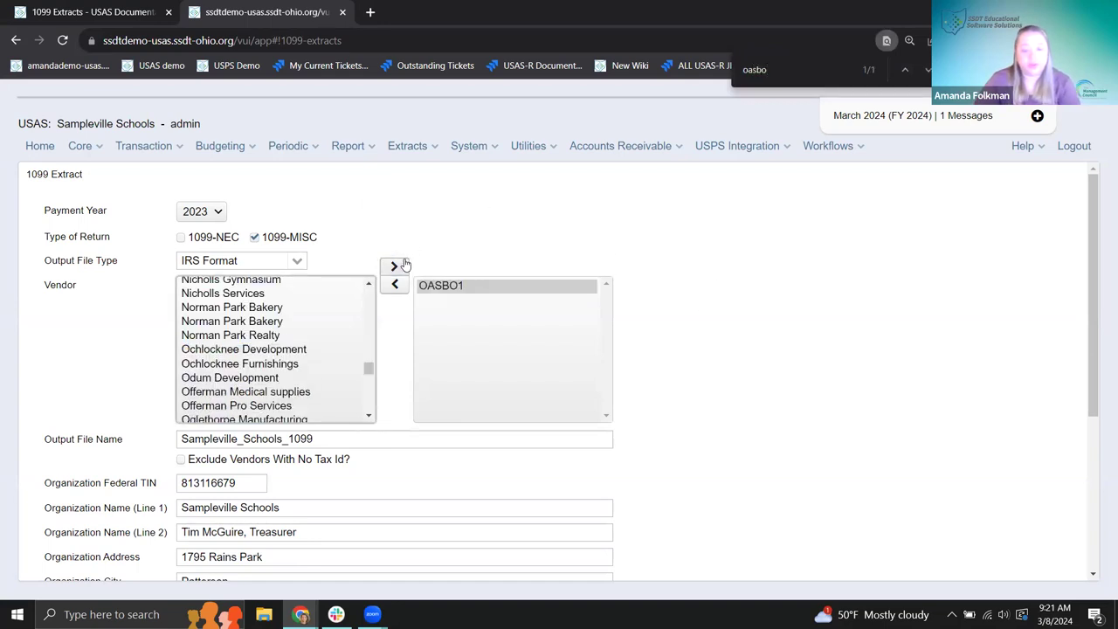
Review the remaining 1099 Extract fields, including the organization details and the available Submission Type choices, keeping ORIGINAL.
{"action": "scroll", "coordinate": [343, 233], "scroll_direction": "down", "scroll_amount": 1}
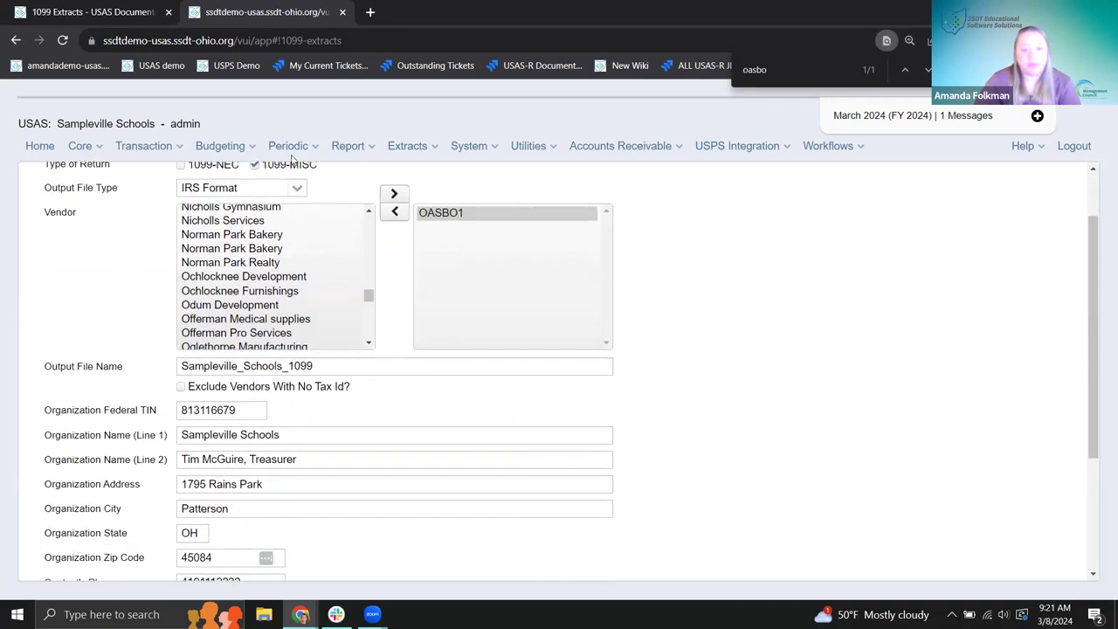
{"action": "scroll", "coordinate": [318, 430], "scroll_direction": "down", "scroll_amount": 1}
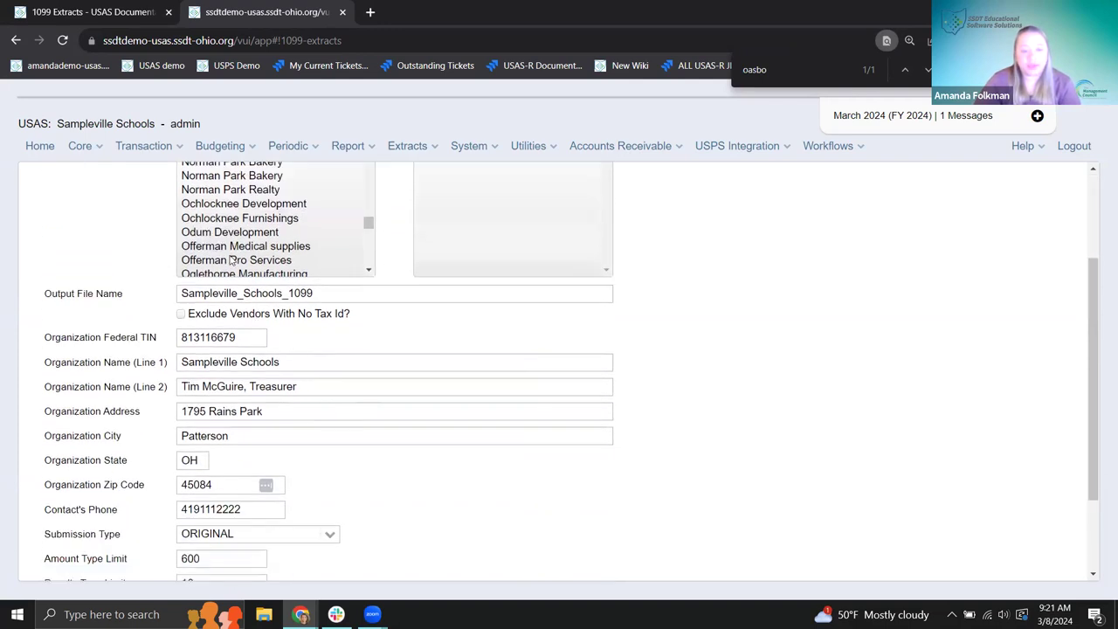
{"action": "scroll", "coordinate": [289, 219], "scroll_direction": "down", "scroll_amount": 1}
{"action": "scroll", "coordinate": [369, 341], "scroll_direction": "down", "scroll_amount": 2}
{"action": "scroll", "coordinate": [365, 340], "scroll_direction": "up", "scroll_amount": 4}
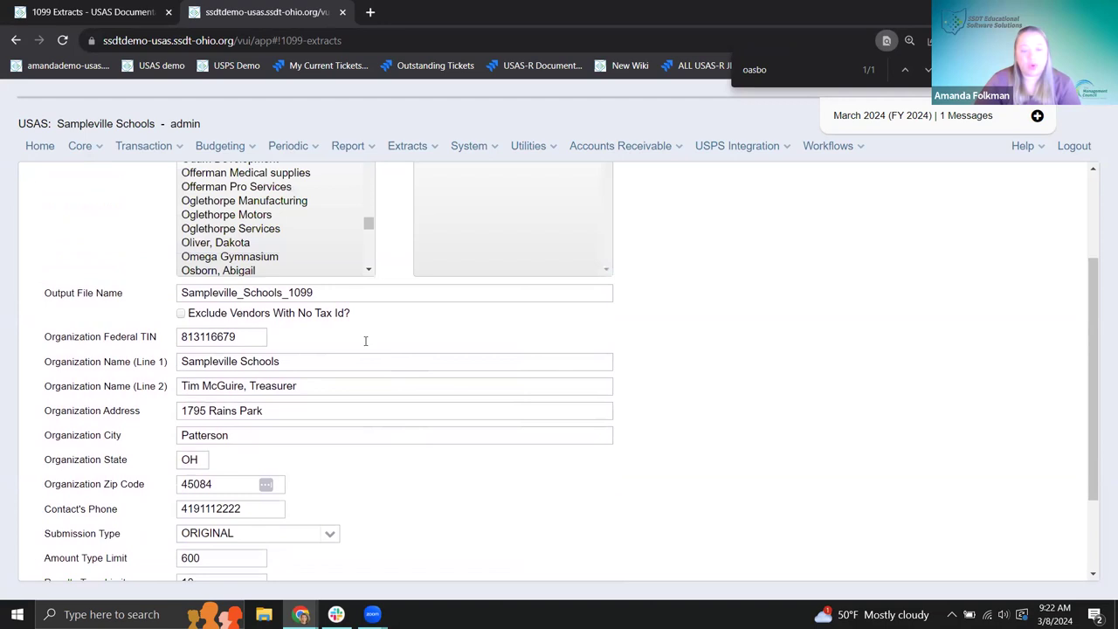
{"action": "scroll", "coordinate": [149, 361], "scroll_direction": "down", "scroll_amount": 2}
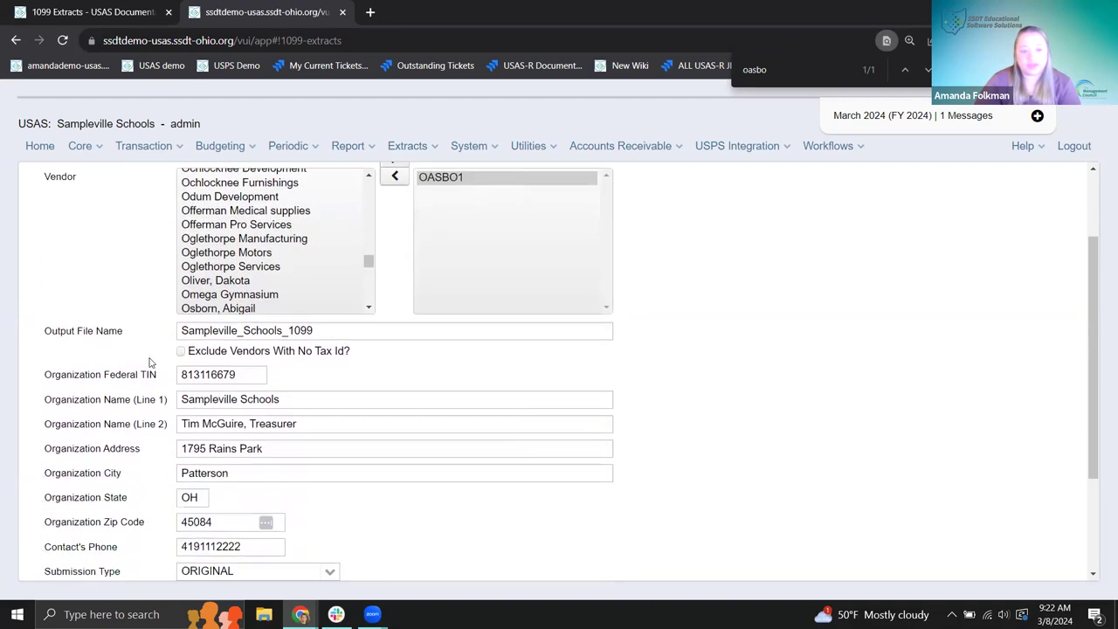
{"action": "scroll", "coordinate": [149, 362], "scroll_direction": "up", "scroll_amount": 1}
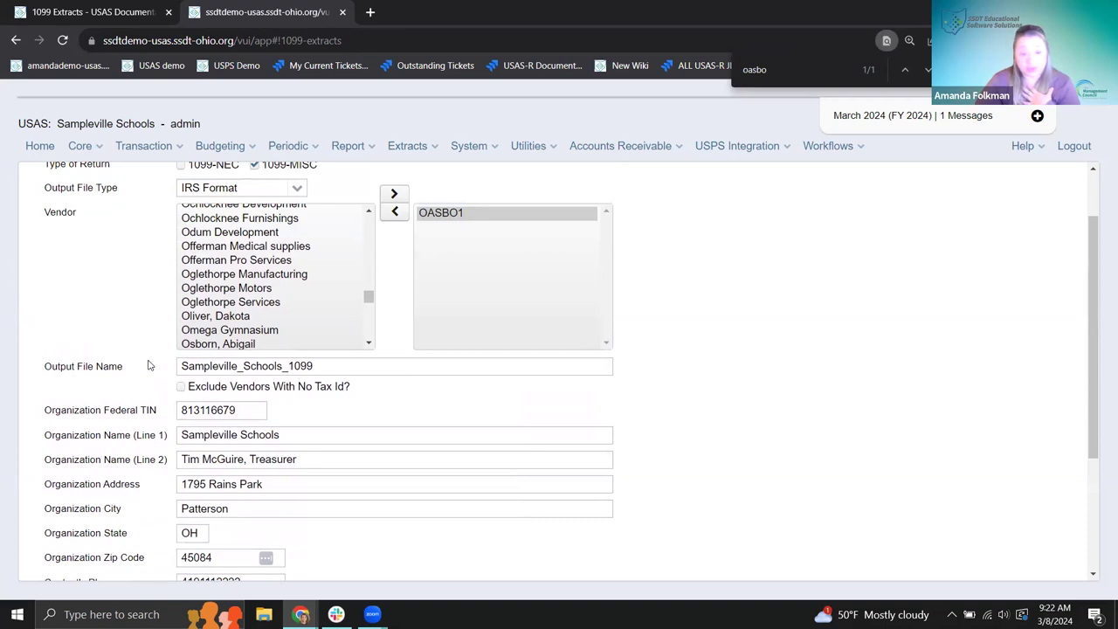
{"action": "scroll", "coordinate": [150, 366], "scroll_direction": "down", "scroll_amount": 3}
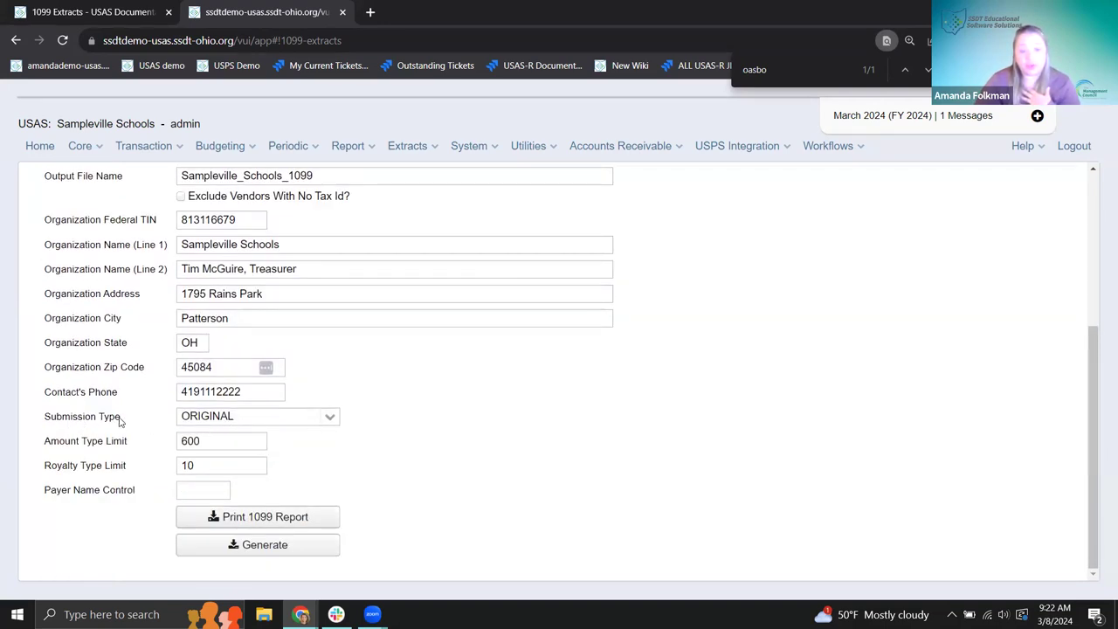
{"action": "left_click", "coordinate": [329, 417]}
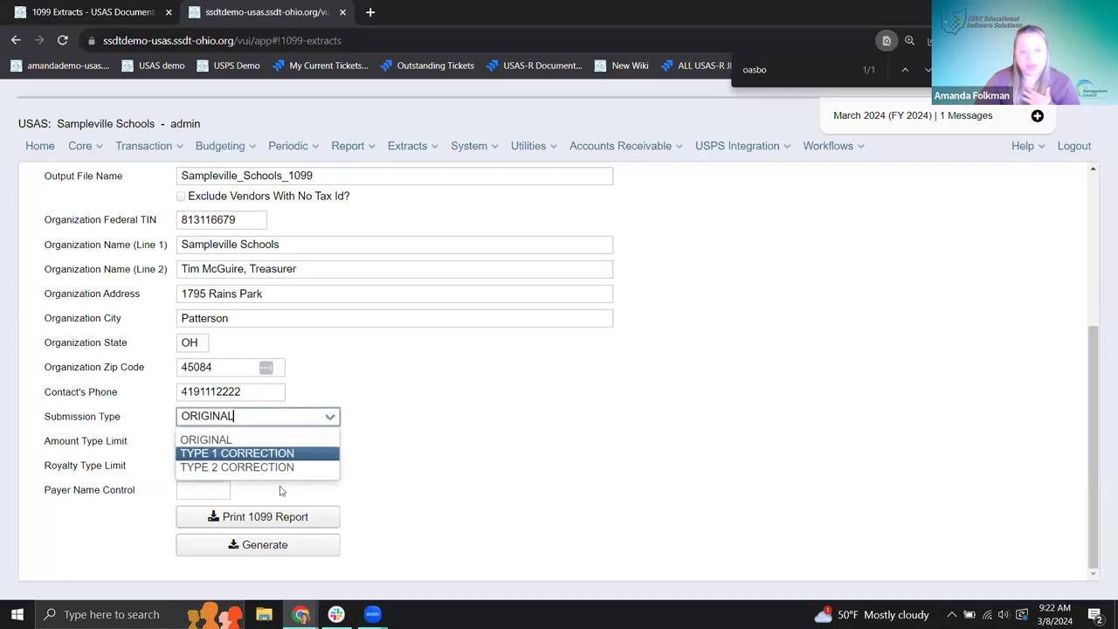
{"action": "left_click", "coordinate": [330, 417]}
{"action": "left_click", "coordinate": [418, 420]}
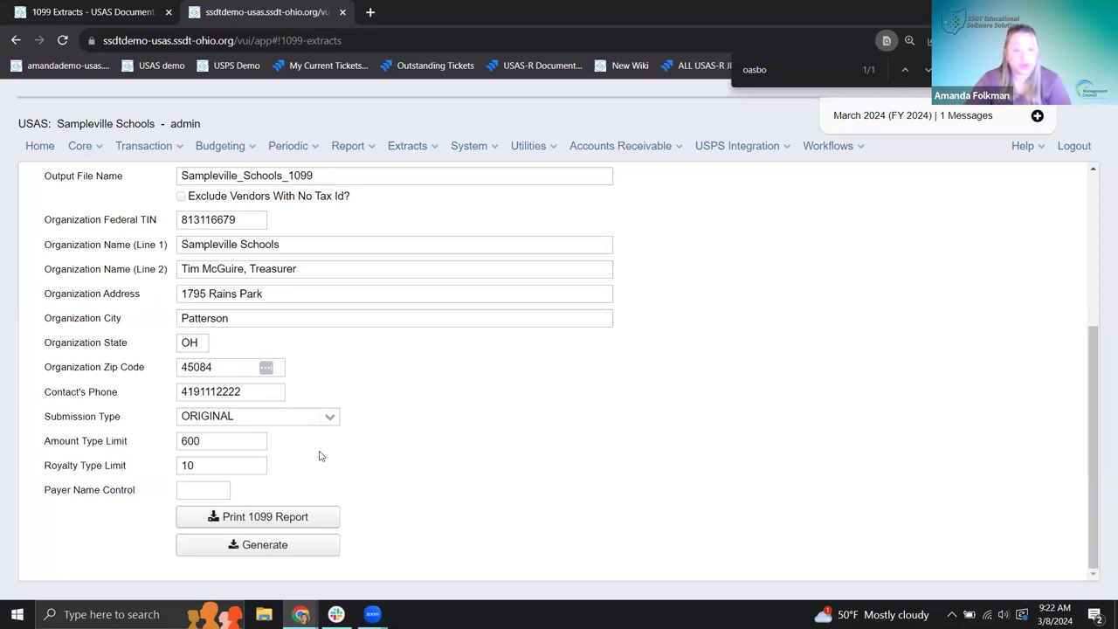
Generate the original 1099-MISC output for OASBO1 in IRS Format and again as Printer/Sealer Copies.
{"action": "left_click", "coordinate": [285, 545]}
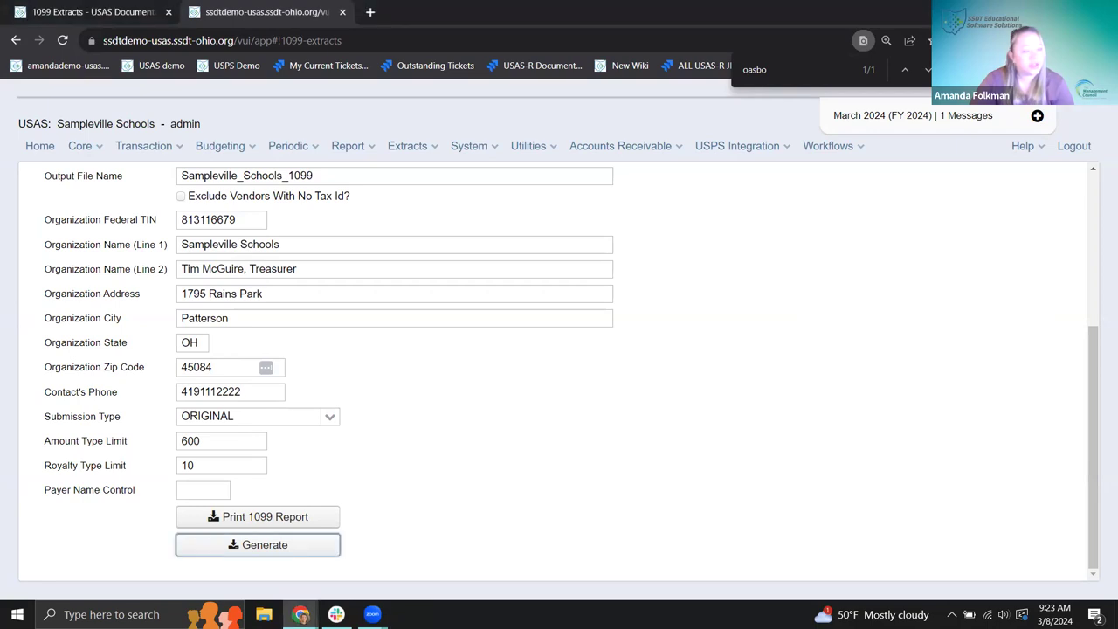
{"action": "scroll", "coordinate": [559, 341], "scroll_direction": "up", "scroll_amount": 3}
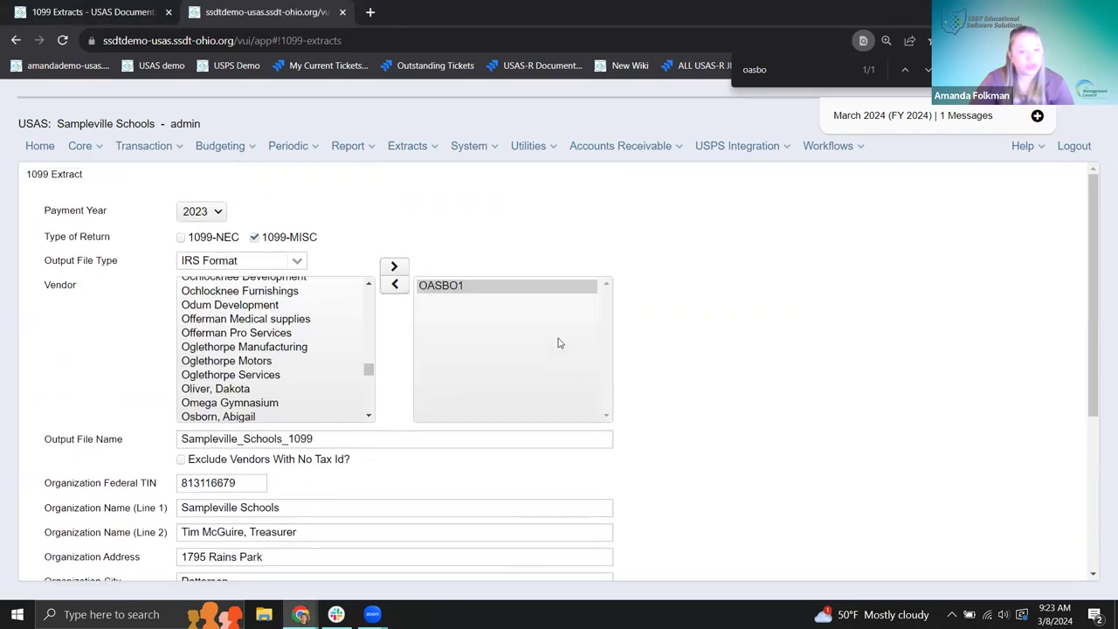
{"action": "left_click", "coordinate": [295, 262]}
{"action": "left_click", "coordinate": [220, 325]}
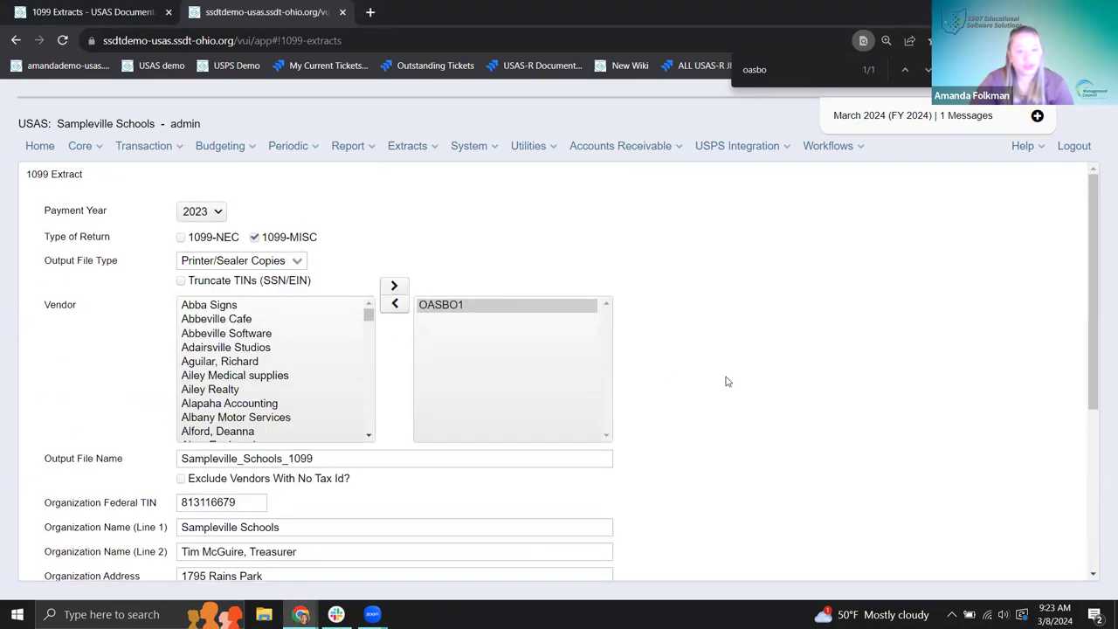
{"action": "scroll", "coordinate": [319, 469], "scroll_direction": "down", "scroll_amount": 5}
{"action": "left_click", "coordinate": [314, 548]}
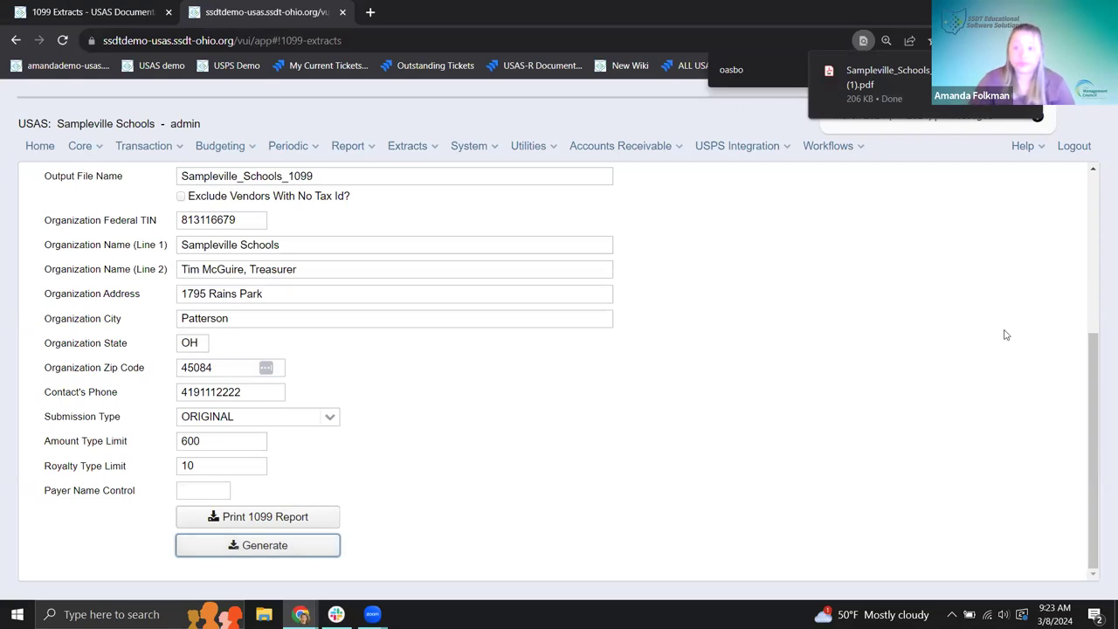
Open the generated MISC sealer PDF and enlarge it to 175% to examine the original form's amounts and CORRECTED box.
{"action": "left_click", "coordinate": [923, 72]}
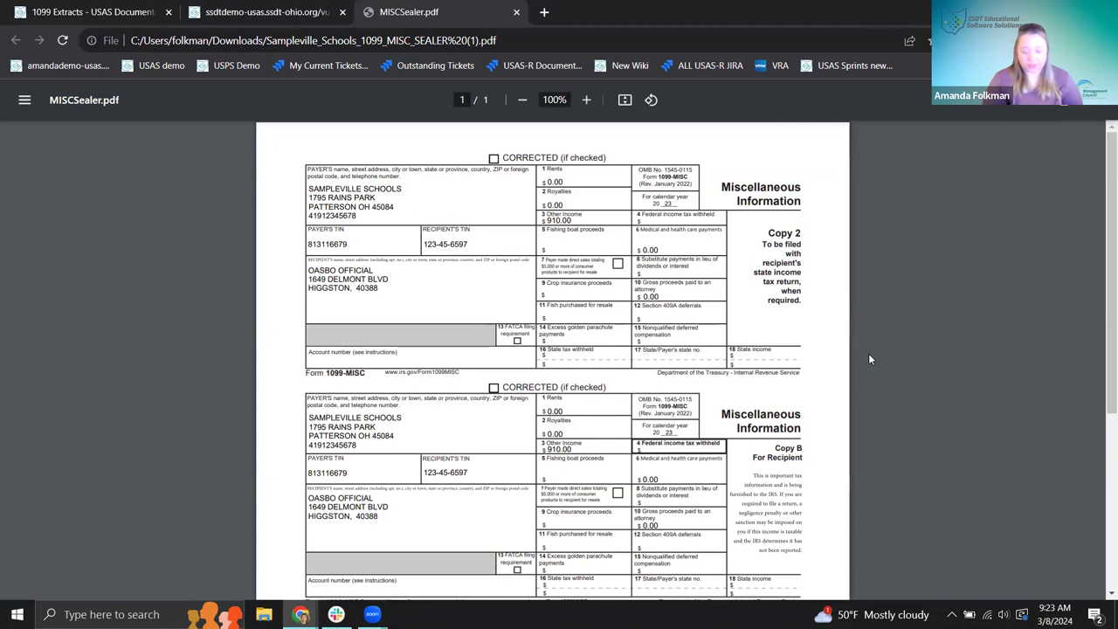
{"action": "key", "text": "ctrl+plus"}
{"action": "key", "text": "ctrl+plus"}
{"action": "key", "text": "ctrl+plus"}
{"action": "key", "text": "ctrl+plus"}
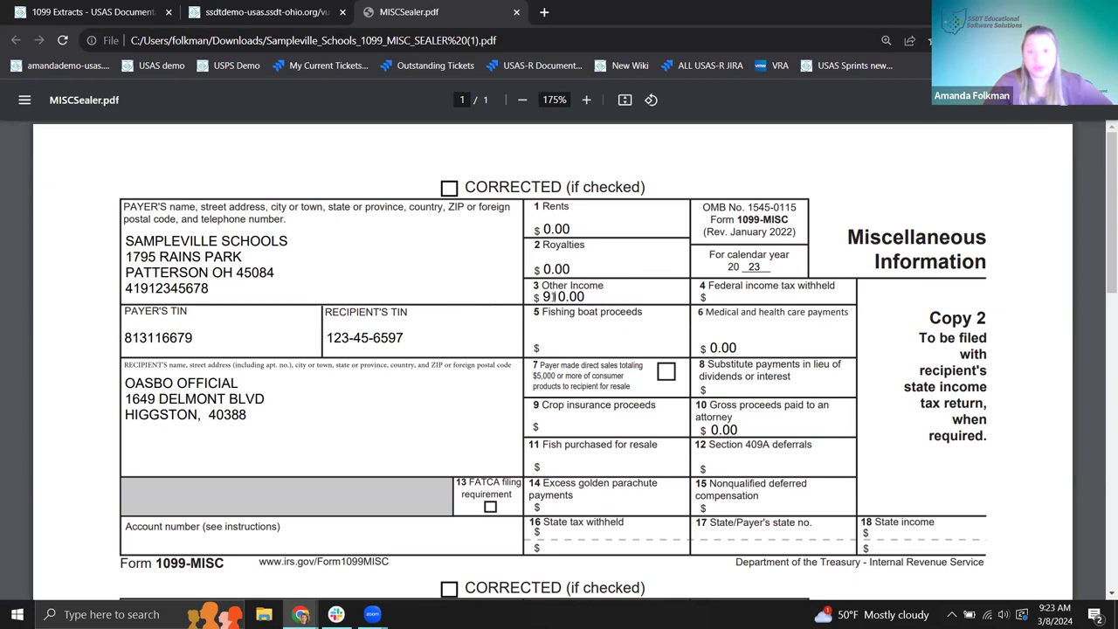
Go back to the wiki's 1099 Extracts page and review the Type 1 correction steps, including the use of Vendor Adjustments.
{"action": "left_click", "coordinate": [231, 14]}
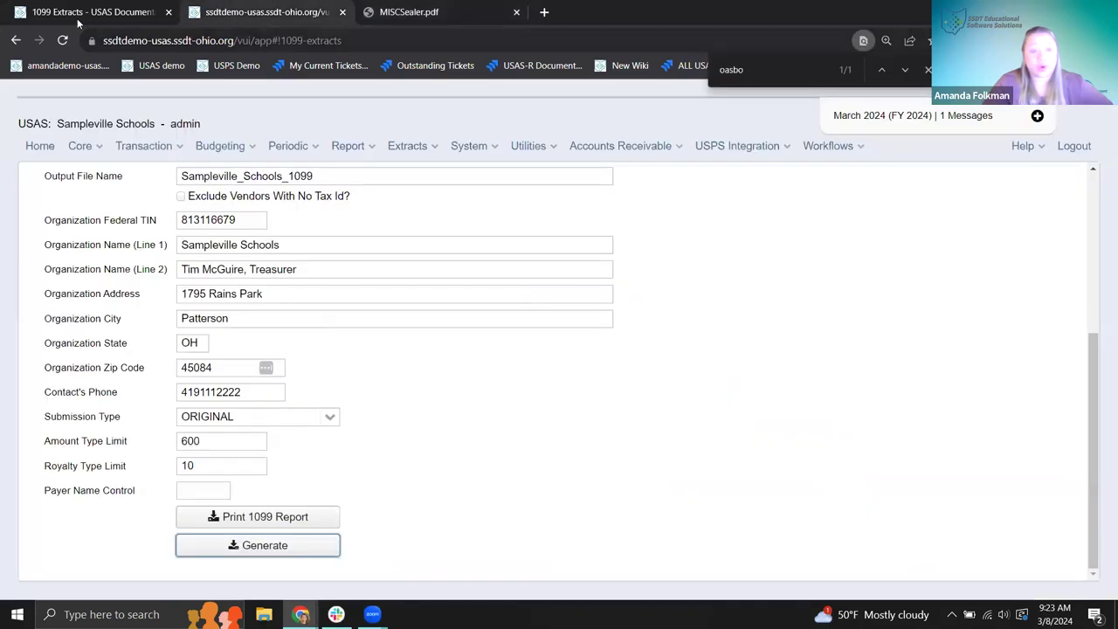
{"action": "left_click", "coordinate": [79, 14]}
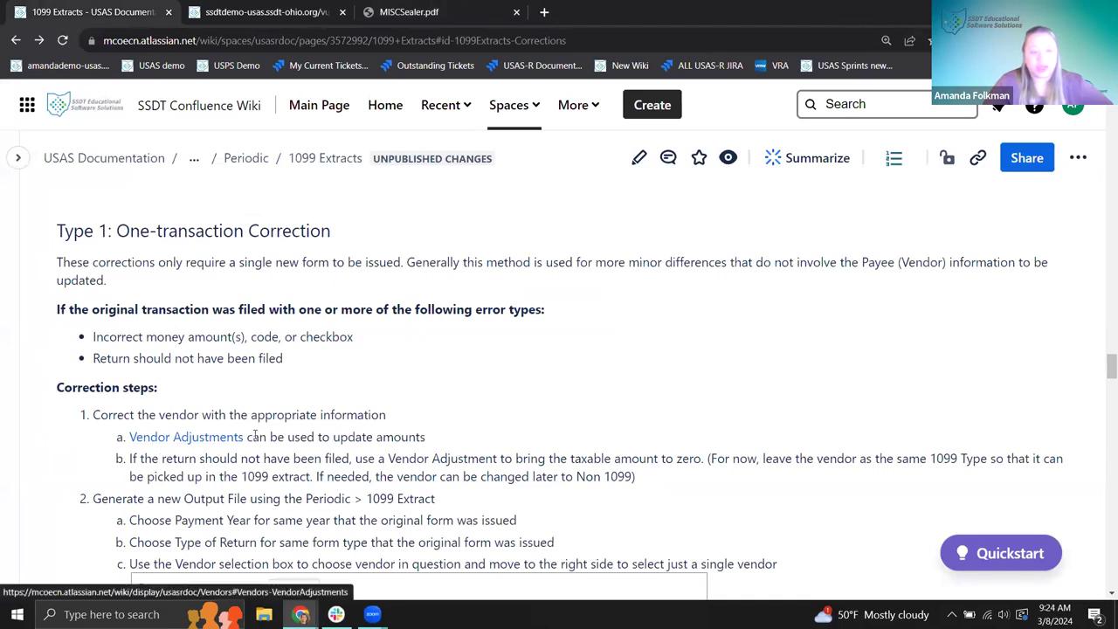
{"action": "scroll", "coordinate": [253, 434], "scroll_direction": "down", "scroll_amount": 1}
{"action": "scroll", "coordinate": [253, 435], "scroll_direction": "down", "scroll_amount": 1}
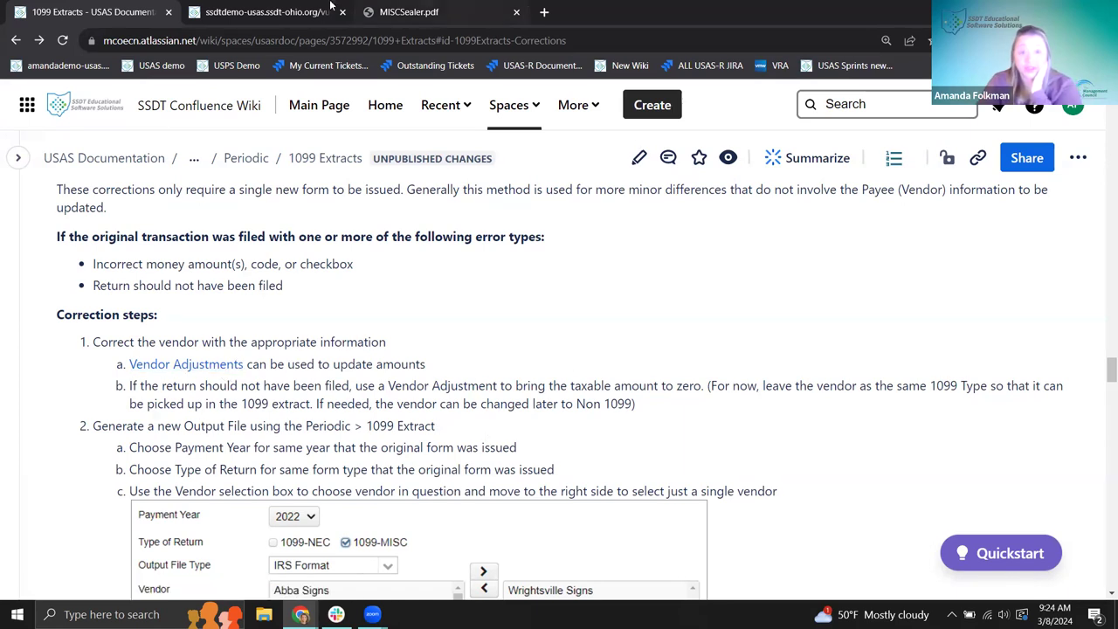
Switch back to USAS and open the list of vendors.
{"action": "key", "text": "ctrl+Tab"}
{"action": "scroll", "coordinate": [83, 163], "scroll_direction": "up", "scroll_amount": 2}
{"action": "left_click", "coordinate": [82, 146]}
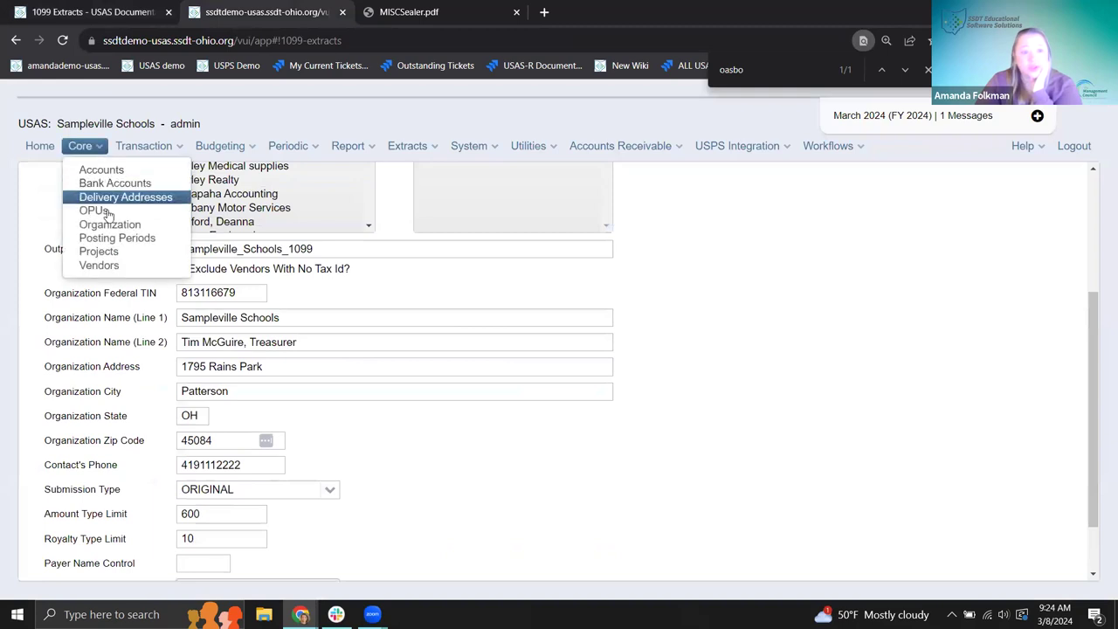
{"action": "left_click", "coordinate": [109, 268]}
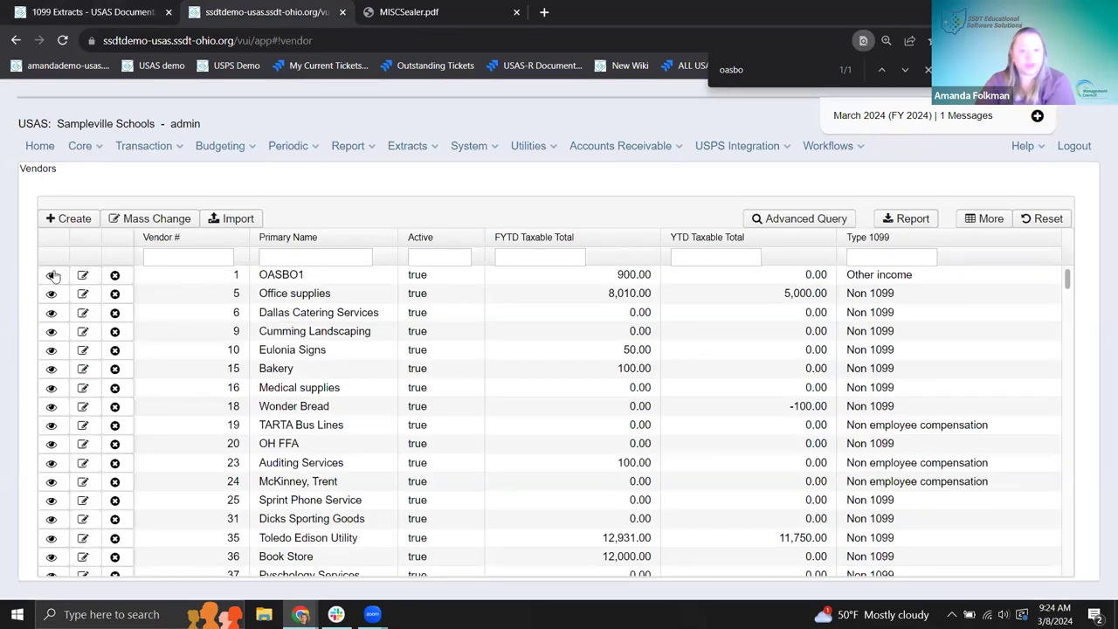
View the OASBO1 vendor record and open its vendor adjustments.
{"action": "left_click", "coordinate": [51, 280]}
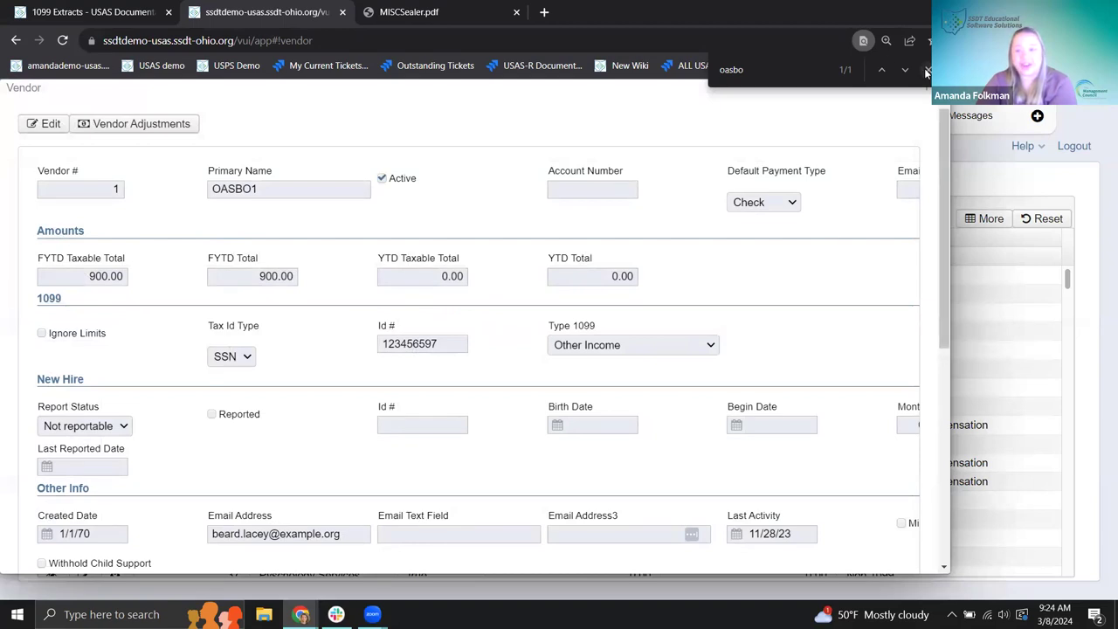
{"action": "key", "text": "Escape"}
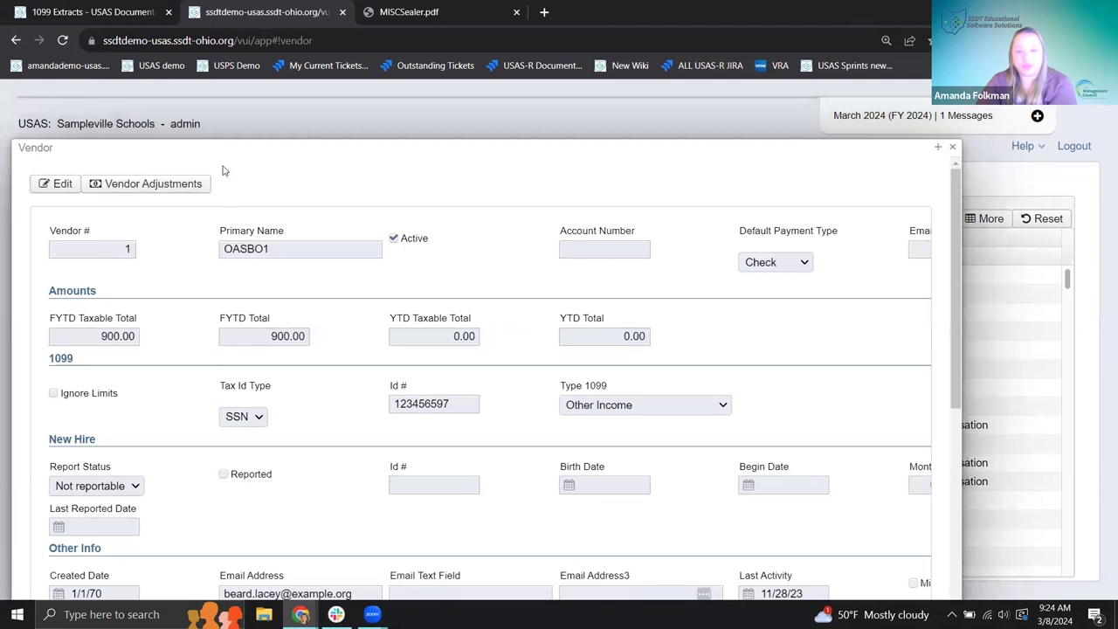
{"action": "left_click_drag", "start_coordinate": [232, 149], "coordinate": [220, 89]}
{"action": "mouse_move", "coordinate": [387, 93]}
{"action": "left_mouse_down"}
{"action": "mouse_move", "coordinate": [401, 112]}
{"action": "mouse_move", "coordinate": [395, 98]}
{"action": "left_mouse_up"}
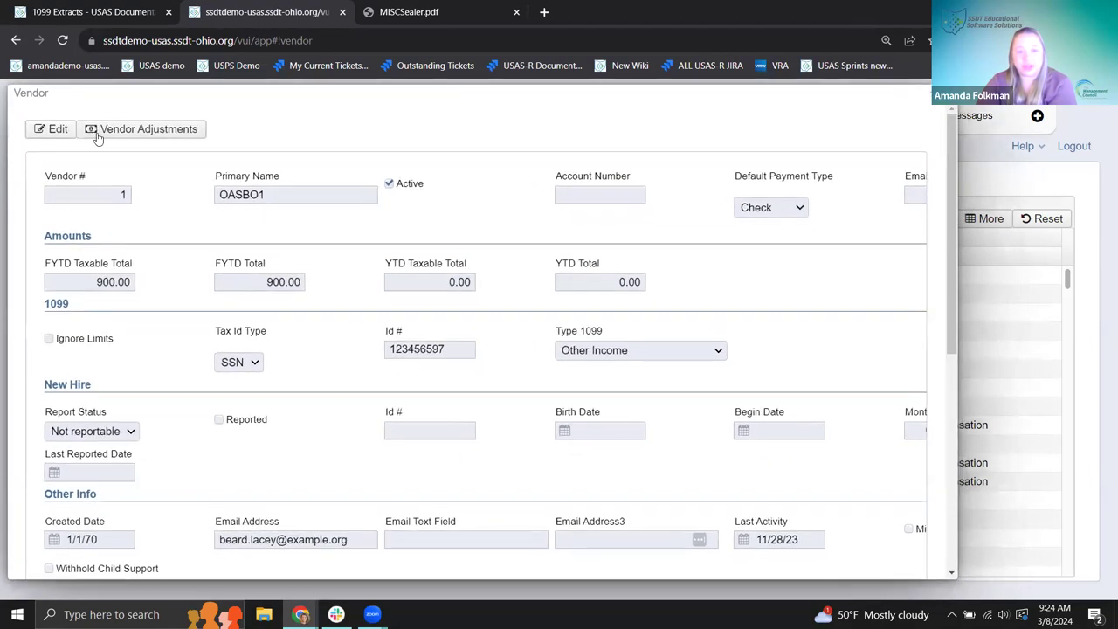
{"action": "left_click", "coordinate": [128, 133]}
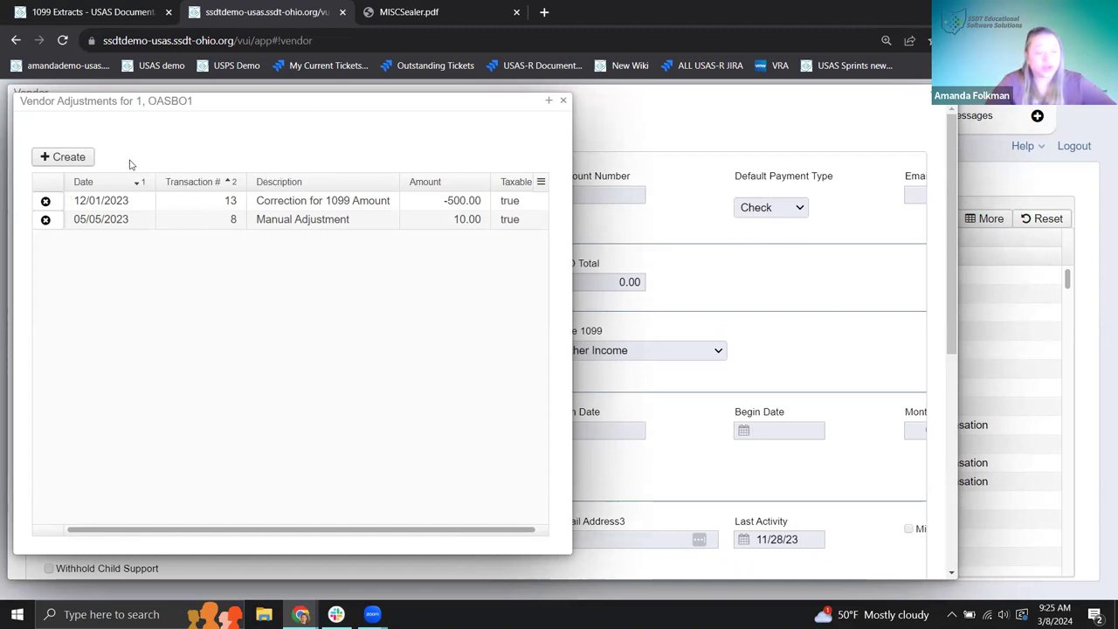
Post a taxable 500.00 adjustment dated 12/1/23 with the description "Correction UPDATE for 1099 Amount", and close the vendor's windows.
{"action": "left_click", "coordinate": [50, 158]}
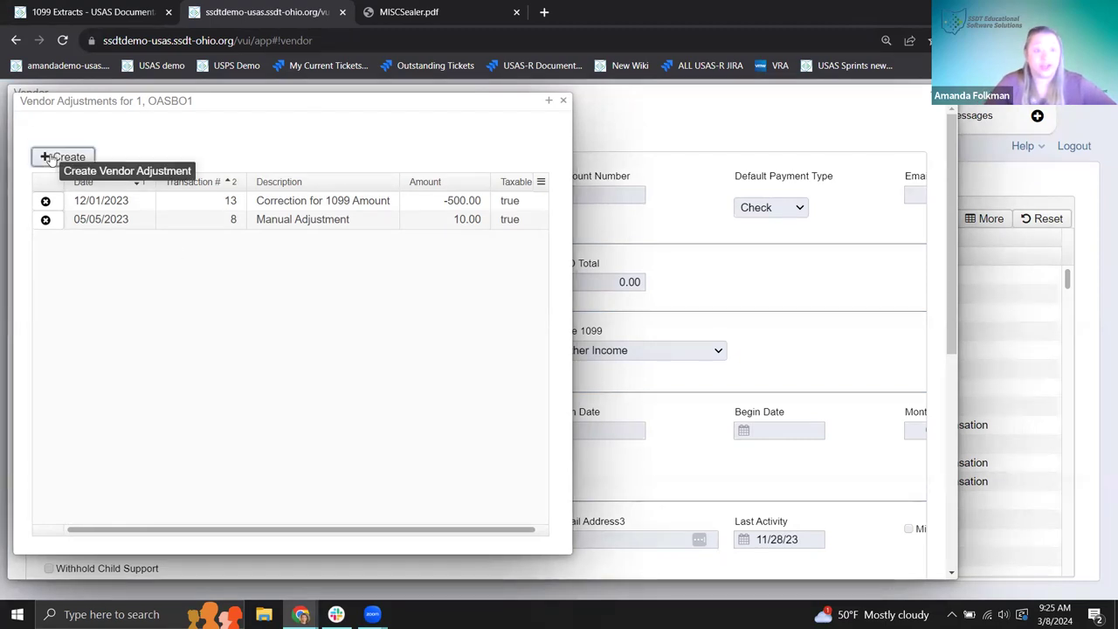
{"action": "left_click_drag", "start_coordinate": [159, 214], "coordinate": [114, 220]}
{"action": "type", "text": "12/1/23"}
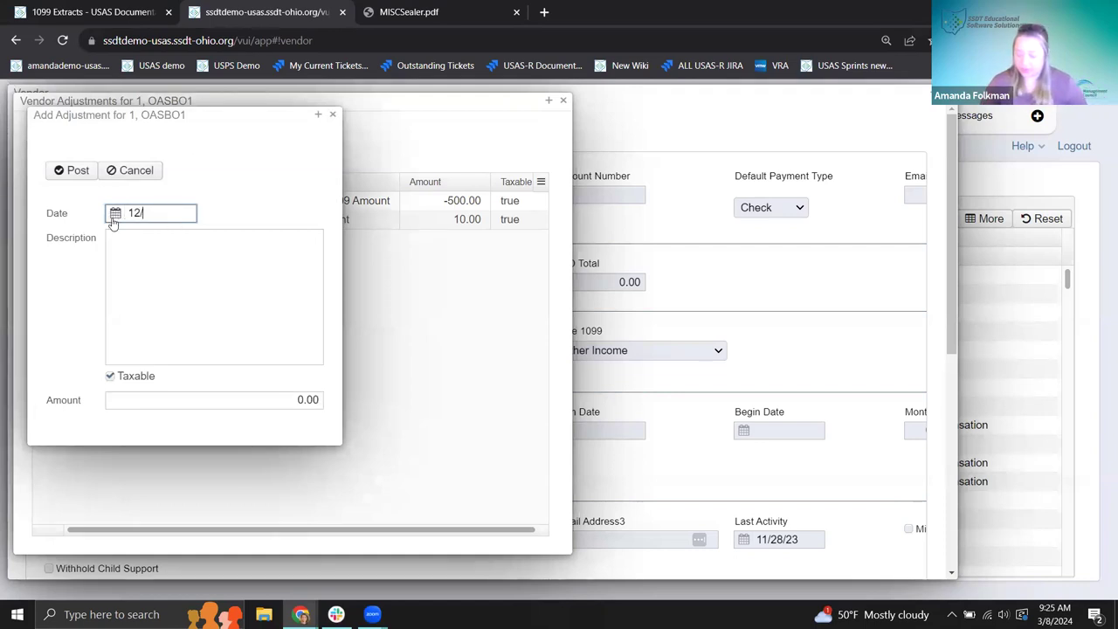
{"action": "left_click", "coordinate": [175, 279]}
{"action": "type", "text": "Correct"}
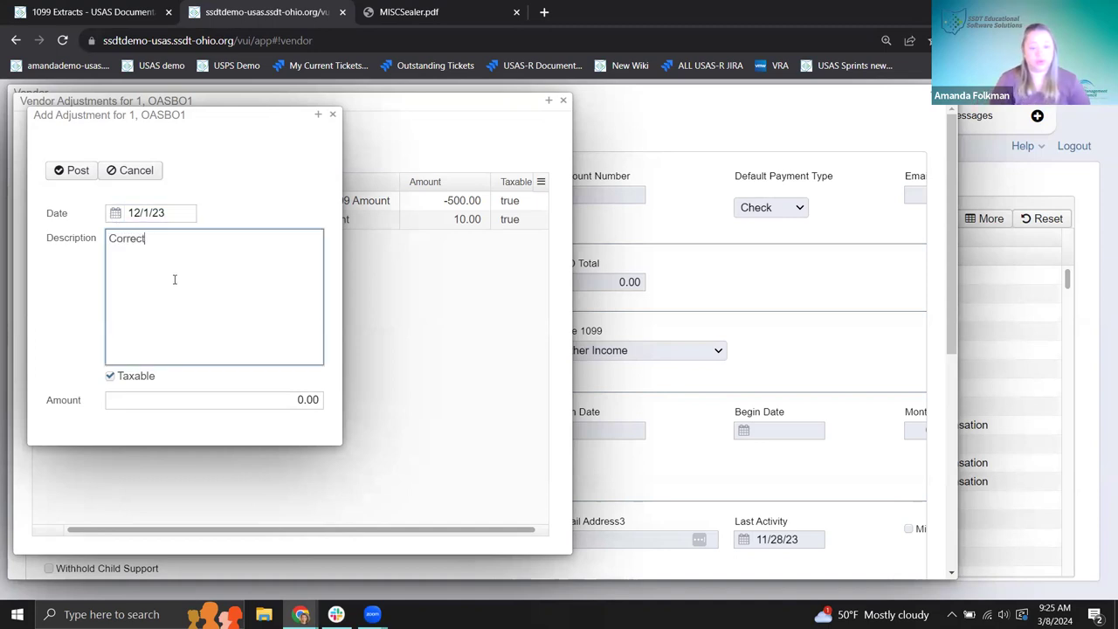
{"action": "type", "text": "ion FoUPDATE for 1099 Amount"}
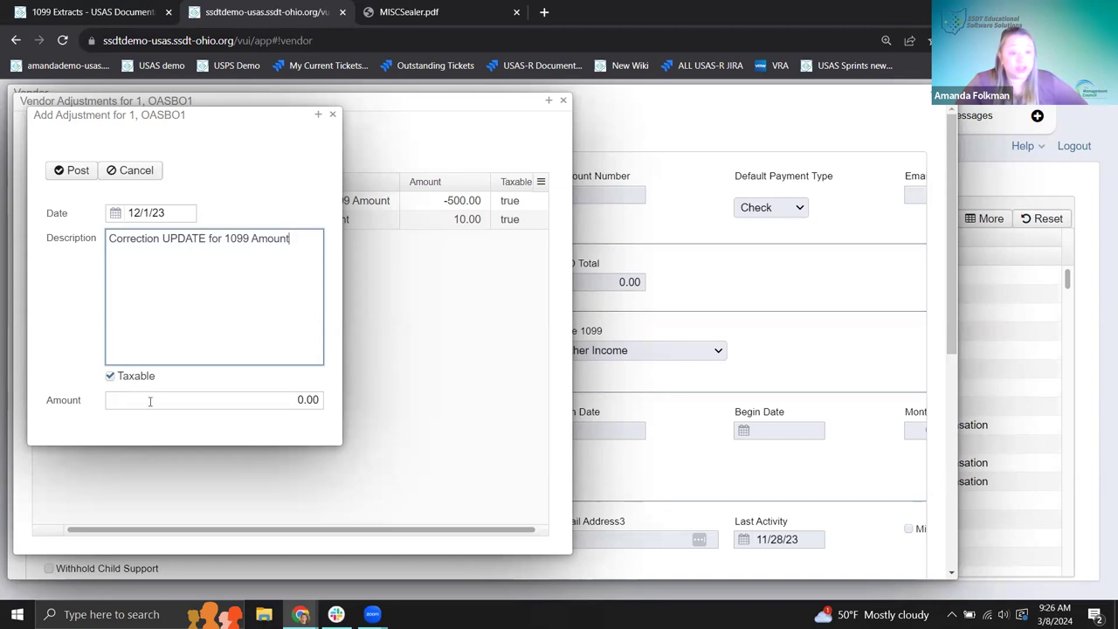
{"action": "left_click", "coordinate": [287, 401]}
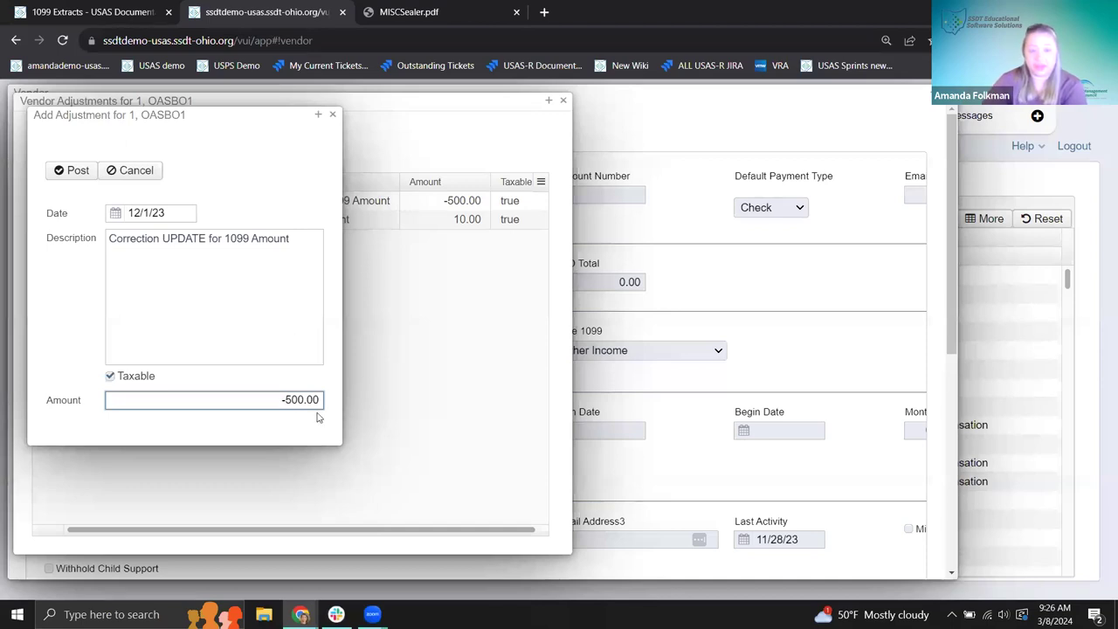
{"action": "key", "text": "BackSpace"}
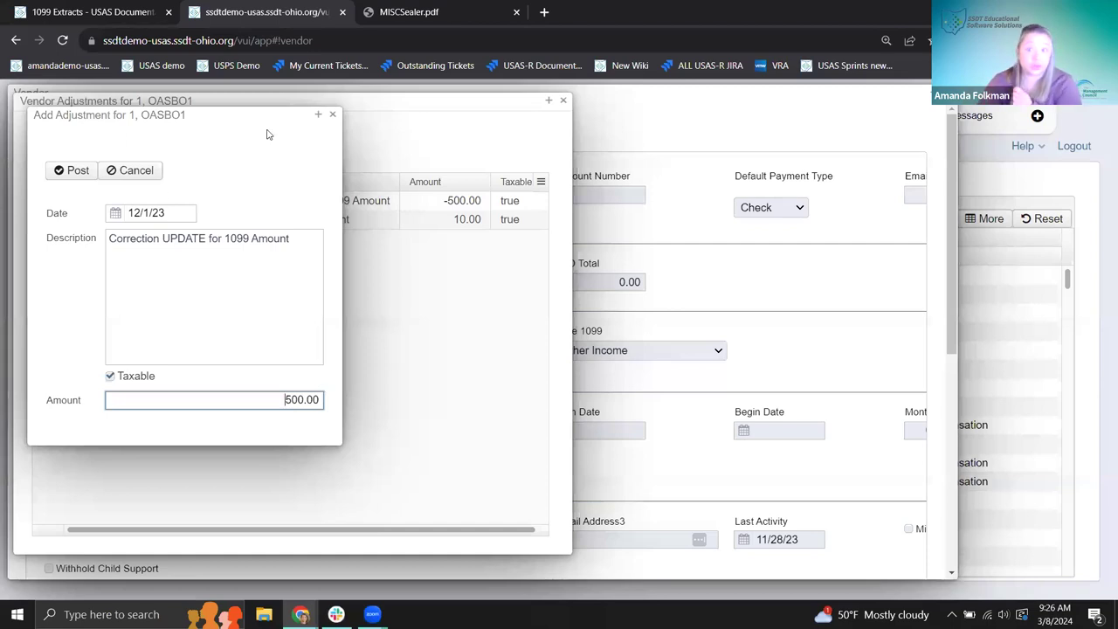
{"action": "left_click", "coordinate": [76, 171]}
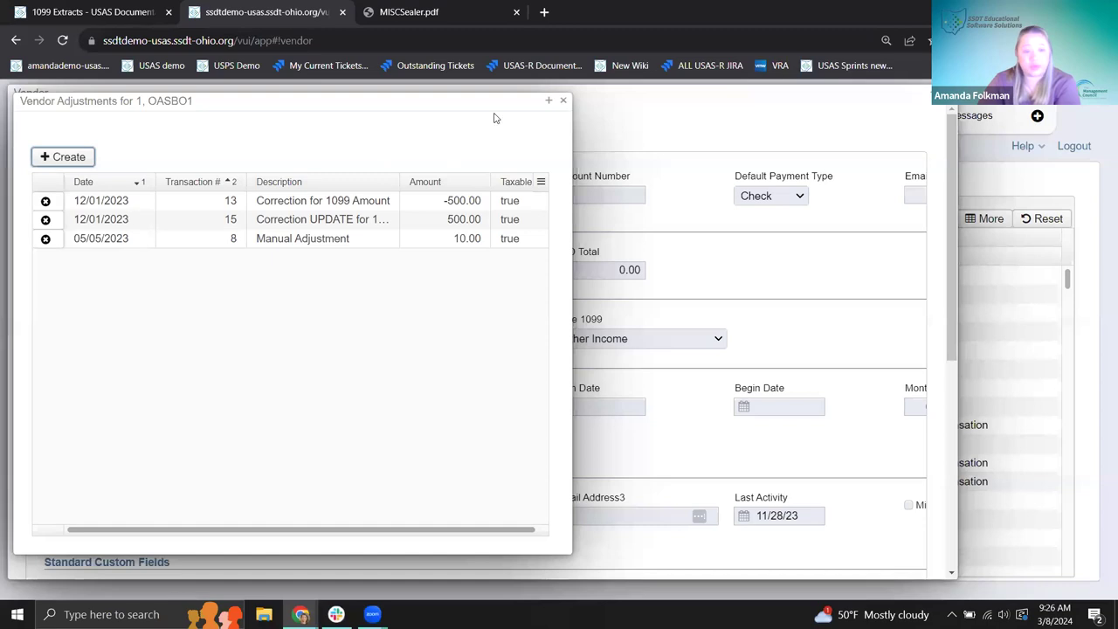
{"action": "left_click", "coordinate": [564, 101]}
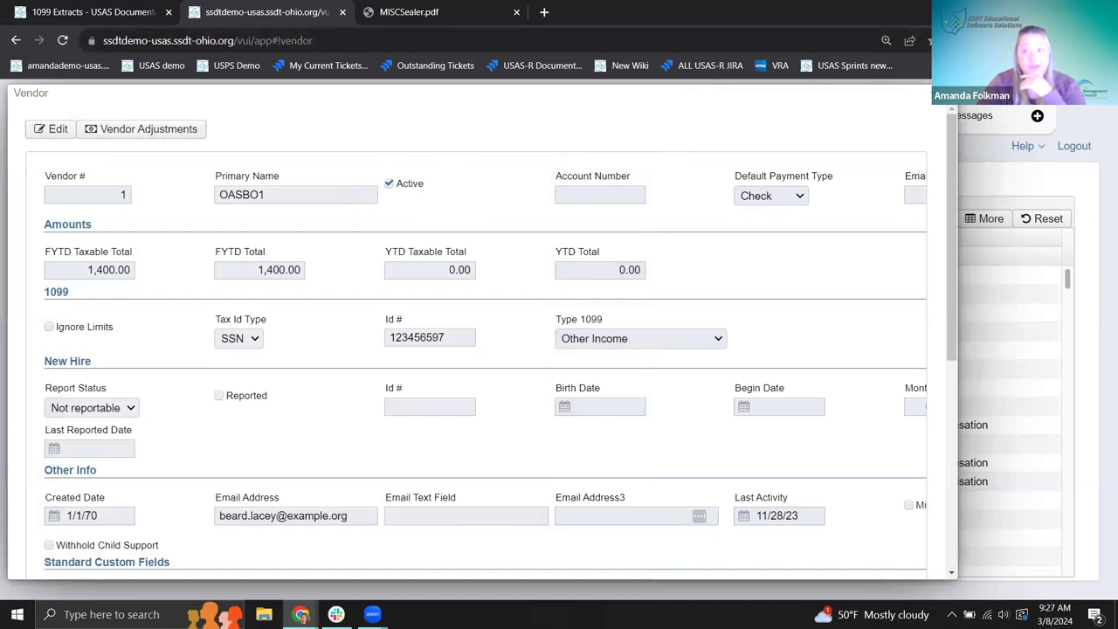
{"action": "key", "text": "Escape"}
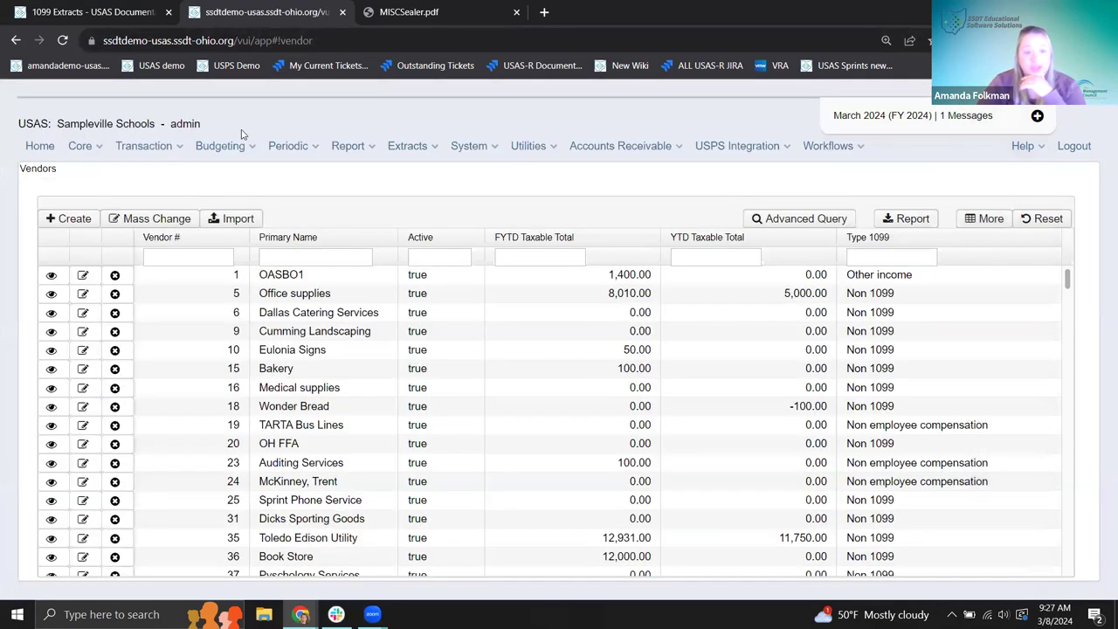
Open the periodic 1099 Extracts and set up a 1099-MISC return with Printer/Sealer Copies as the output file type.
{"action": "left_click", "coordinate": [288, 146]}
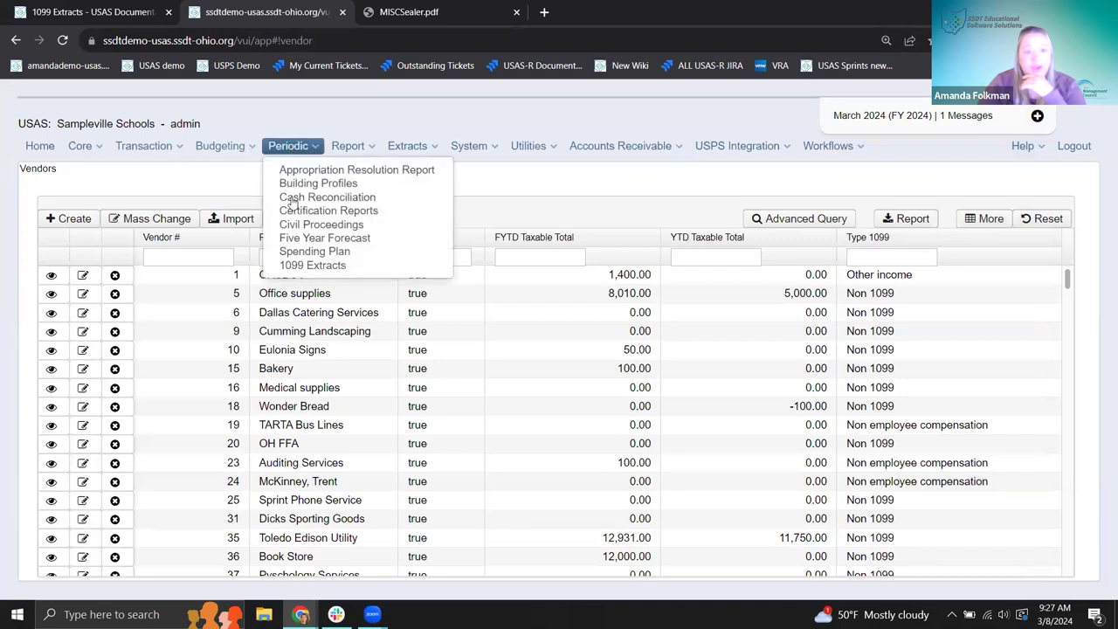
{"action": "left_click", "coordinate": [300, 265]}
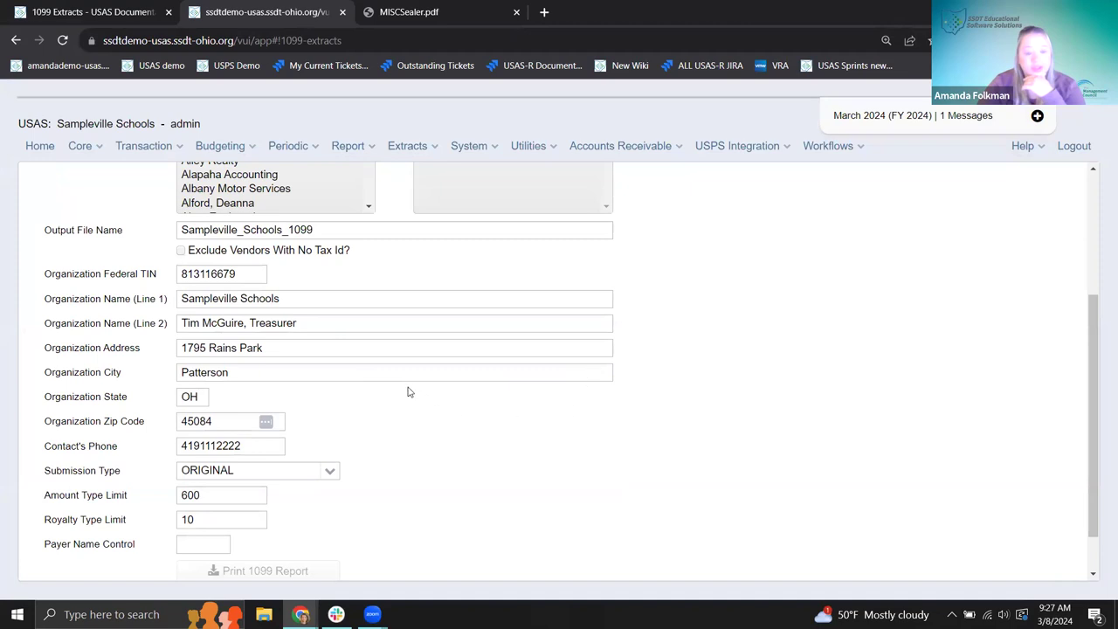
{"action": "scroll", "coordinate": [395, 321], "scroll_direction": "up", "scroll_amount": 3}
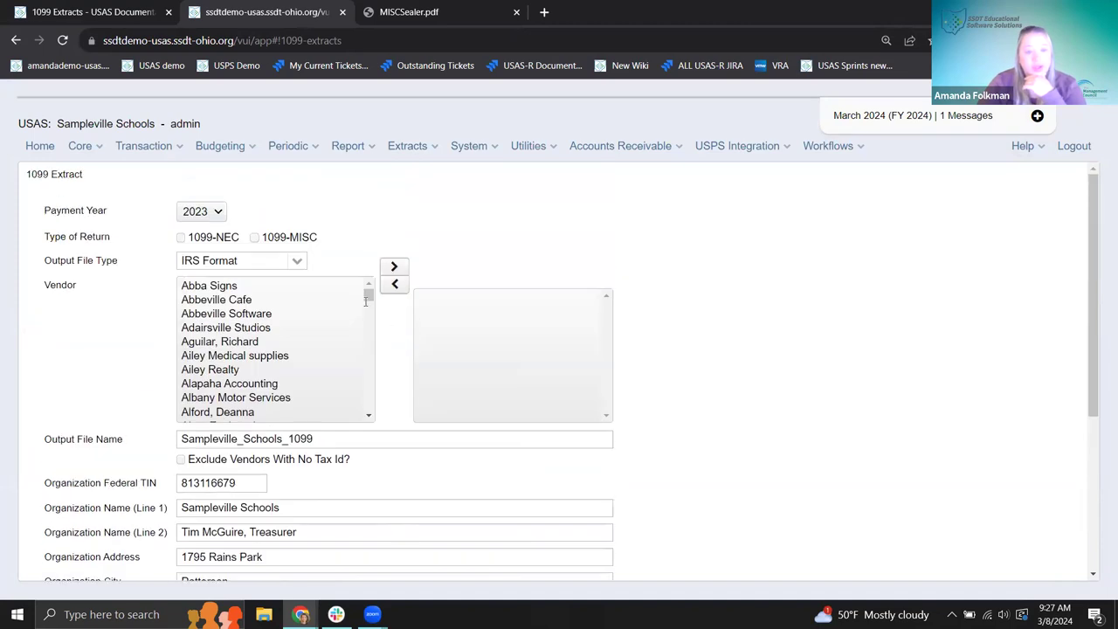
{"action": "left_click", "coordinate": [253, 237]}
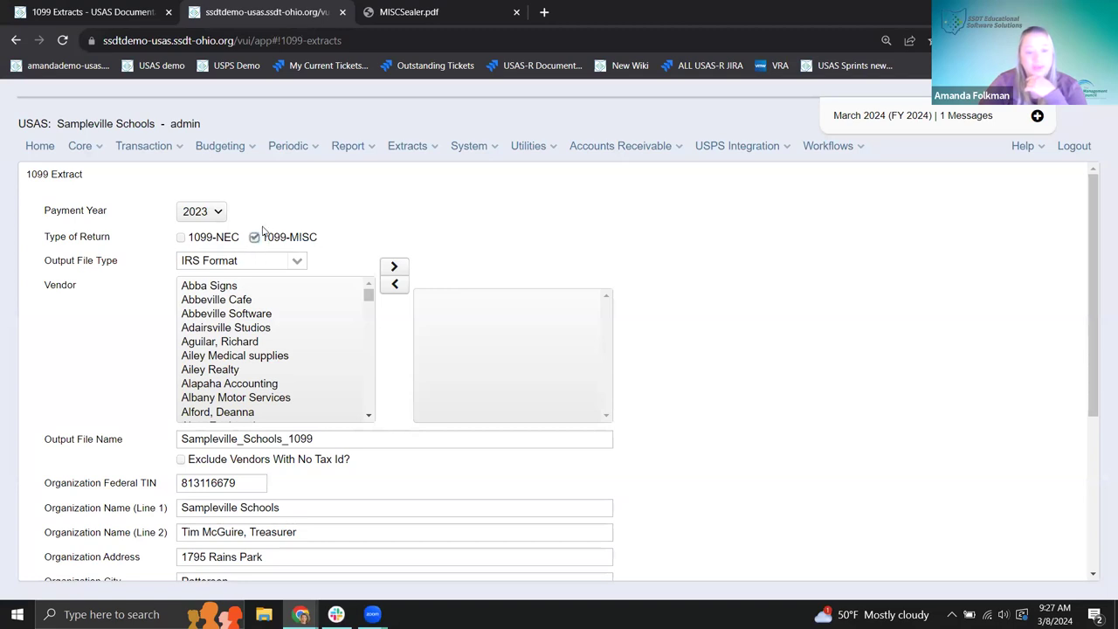
{"action": "left_click", "coordinate": [295, 260]}
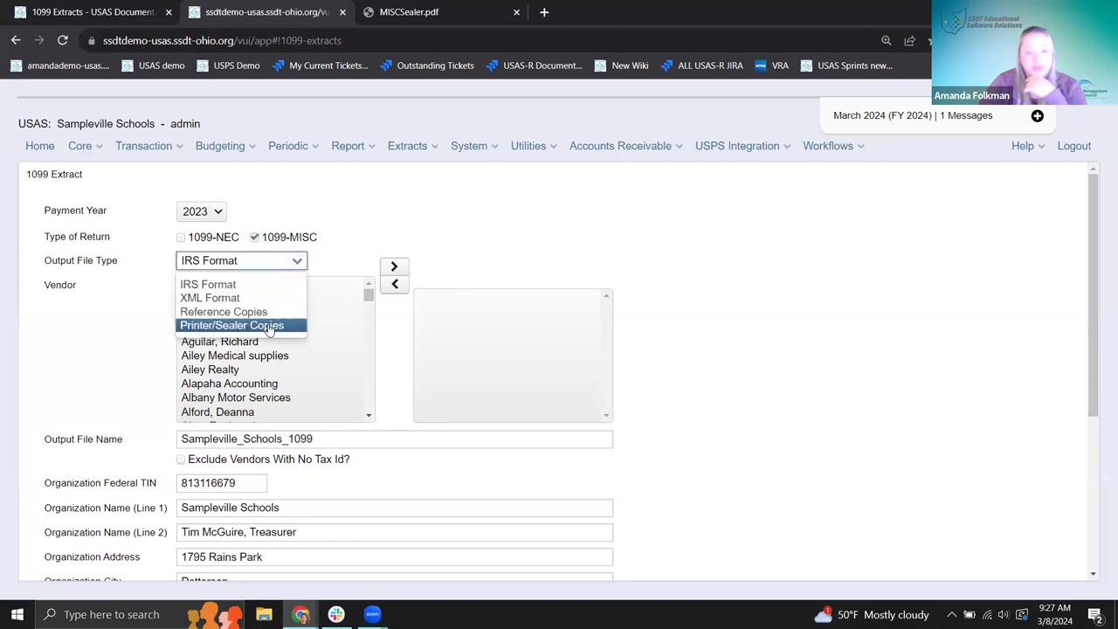
{"action": "left_click", "coordinate": [229, 324]}
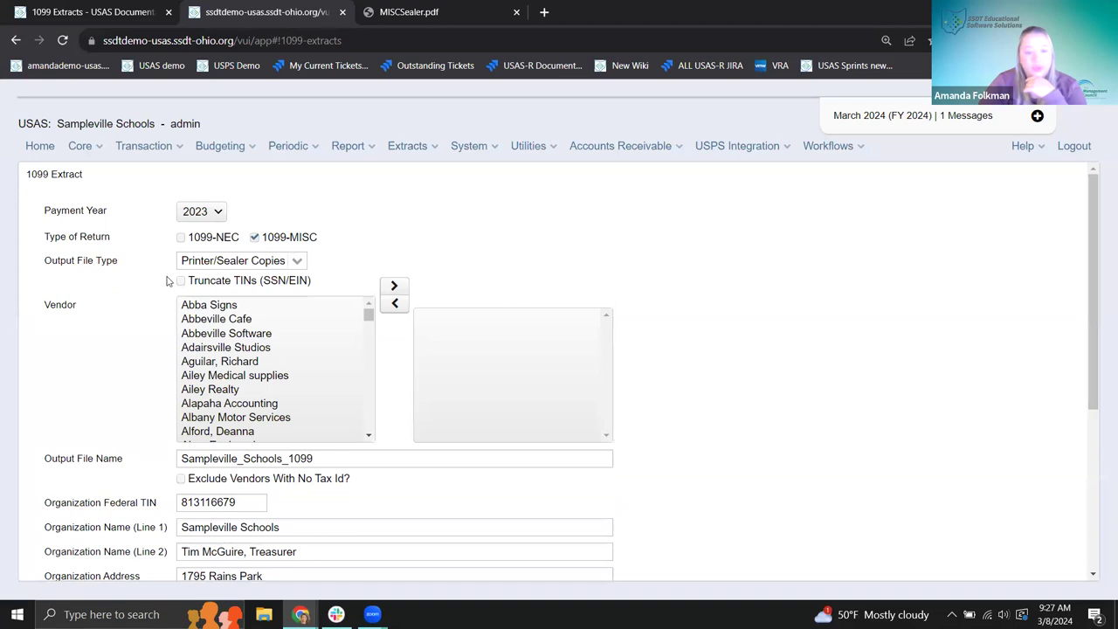
Find vendor OASBO1 on the page by searching for "oasbo" and add it to the extract's selected vendors.
{"action": "key", "text": "ctrl+f"}
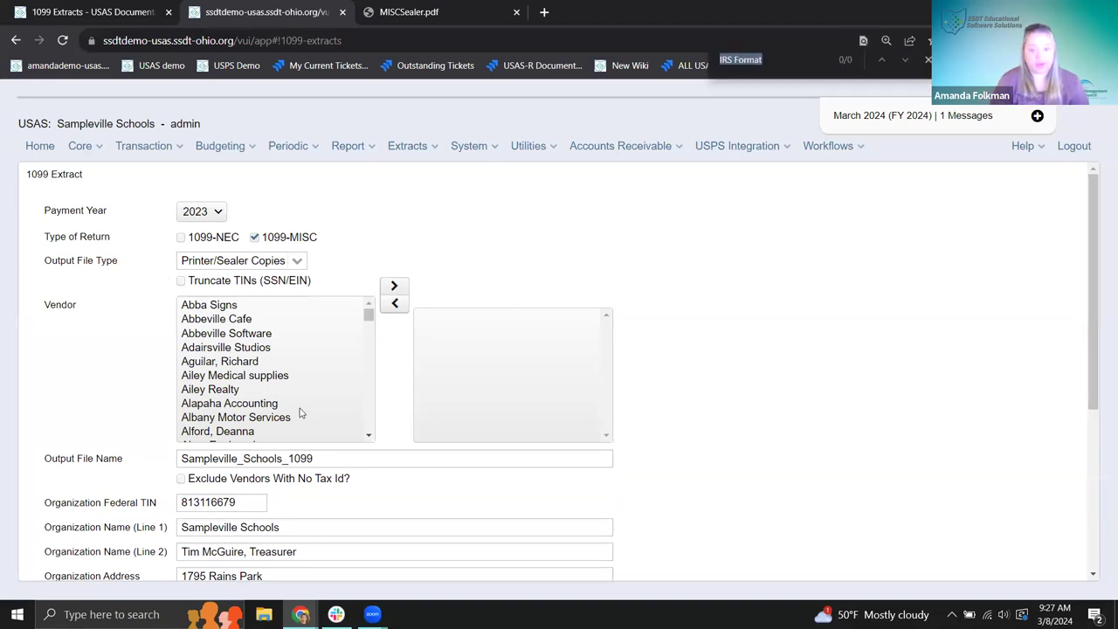
{"action": "type", "text": "oasbo"}
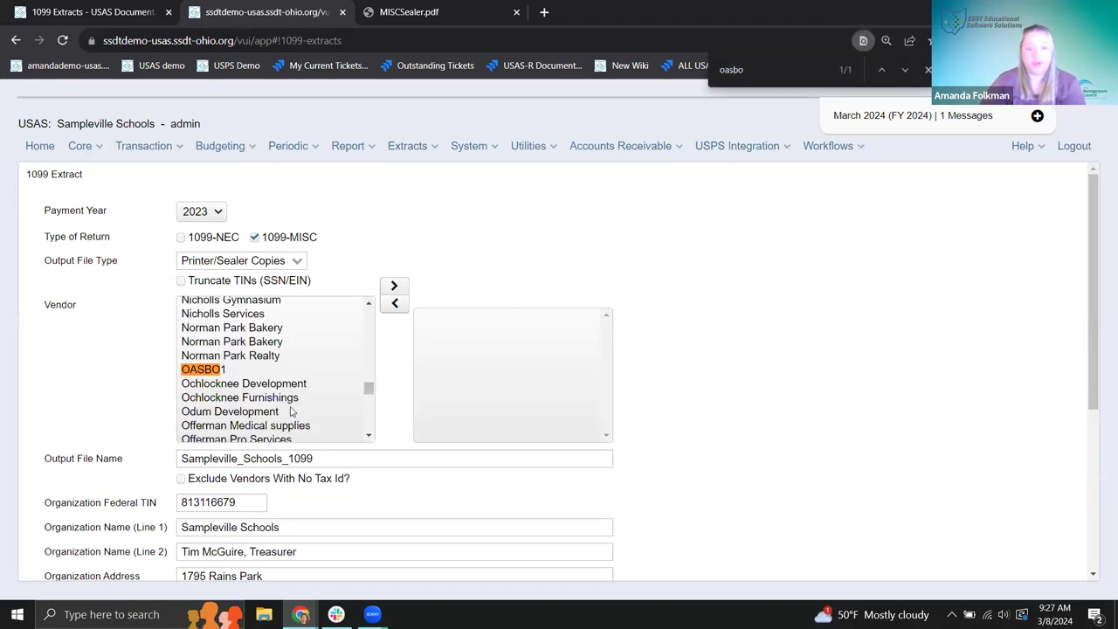
{"action": "left_click", "coordinate": [218, 360]}
{"action": "left_click", "coordinate": [218, 369]}
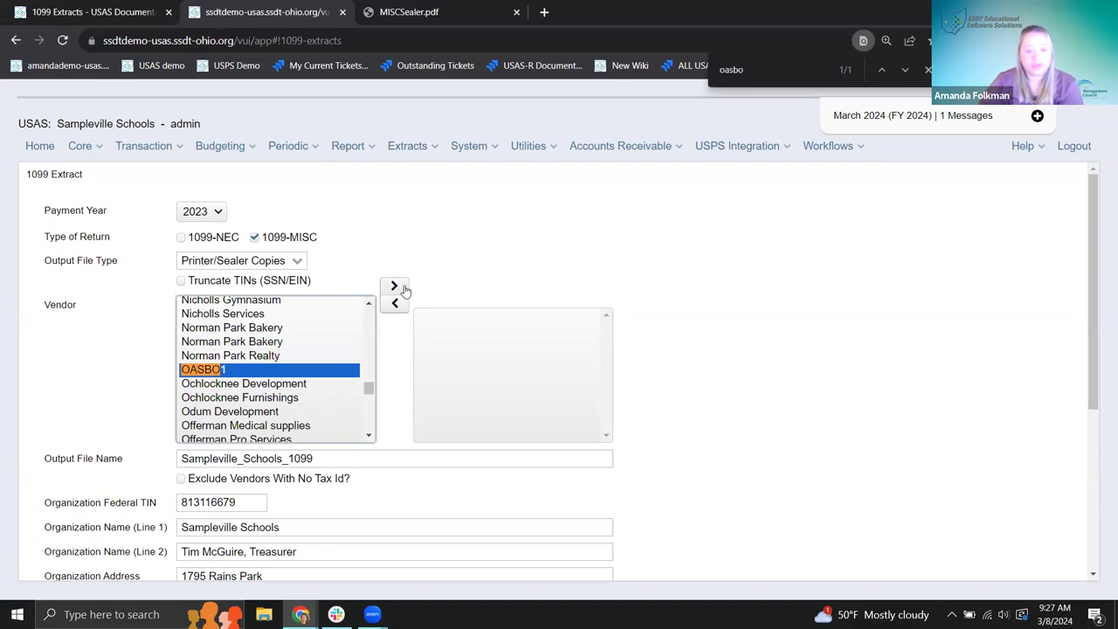
{"action": "left_click", "coordinate": [401, 287]}
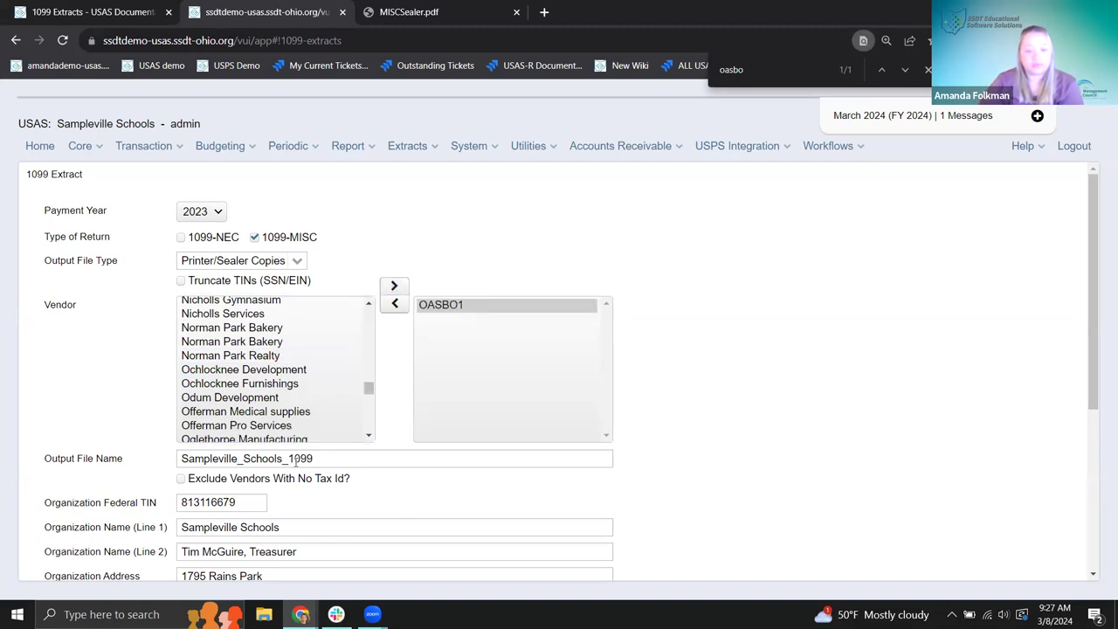
Set the submission type to TYPE 1 CORRECTION, check the extract options, and generate the output file.
{"action": "scroll", "coordinate": [296, 463], "scroll_direction": "down", "scroll_amount": 1}
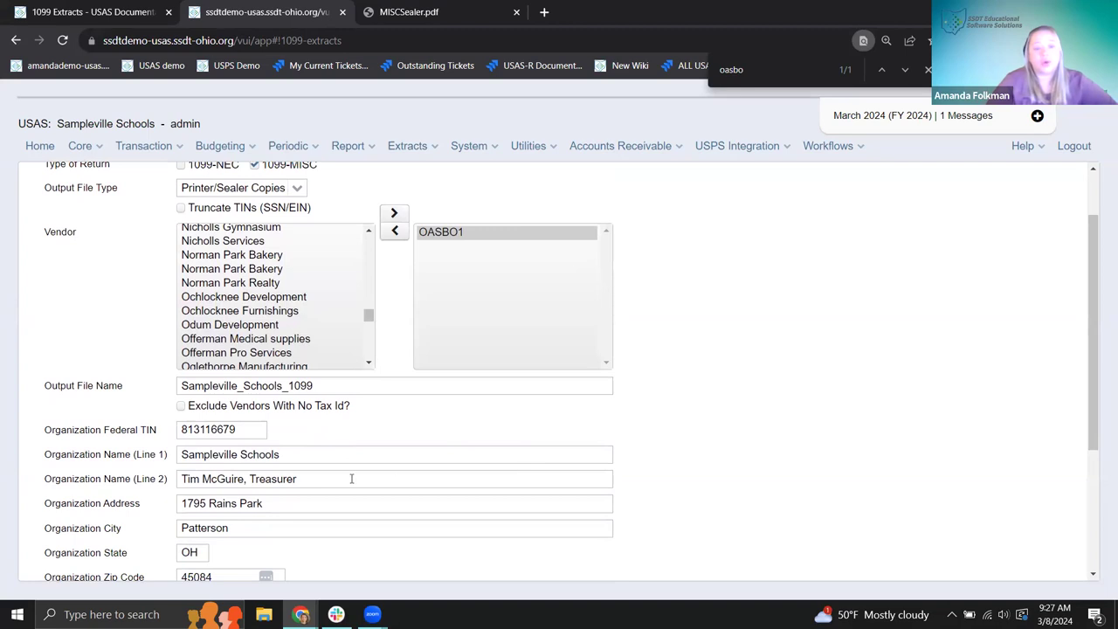
{"action": "scroll", "coordinate": [349, 479], "scroll_direction": "down", "scroll_amount": 3}
{"action": "scroll", "coordinate": [284, 433], "scroll_direction": "down", "scroll_amount": 1}
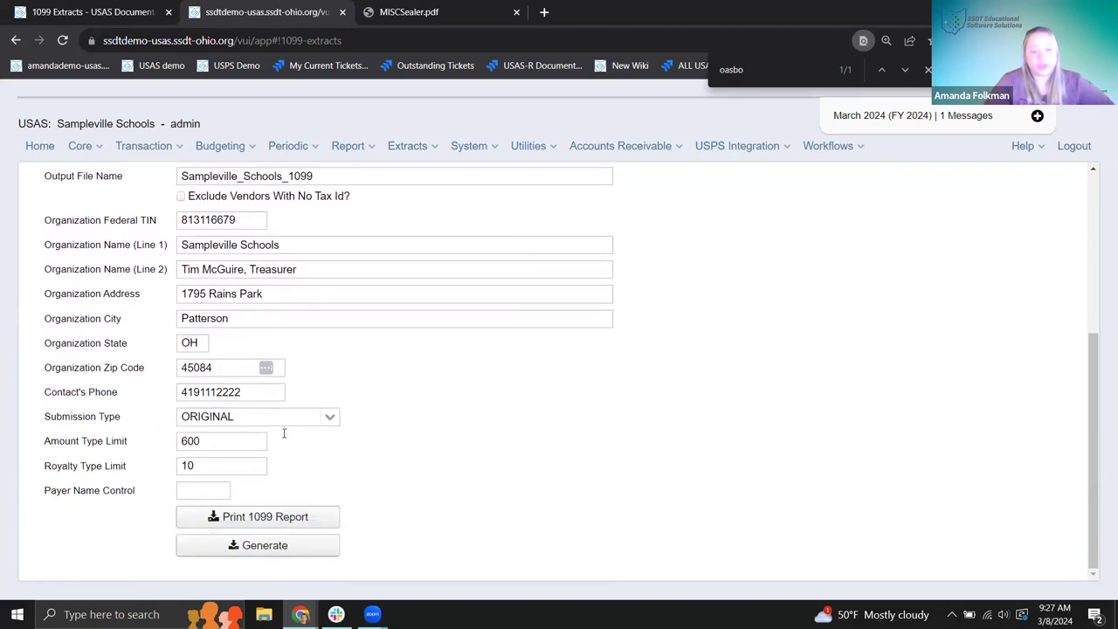
{"action": "left_click", "coordinate": [327, 418]}
{"action": "left_click", "coordinate": [229, 452]}
{"action": "left_click", "coordinate": [499, 429]}
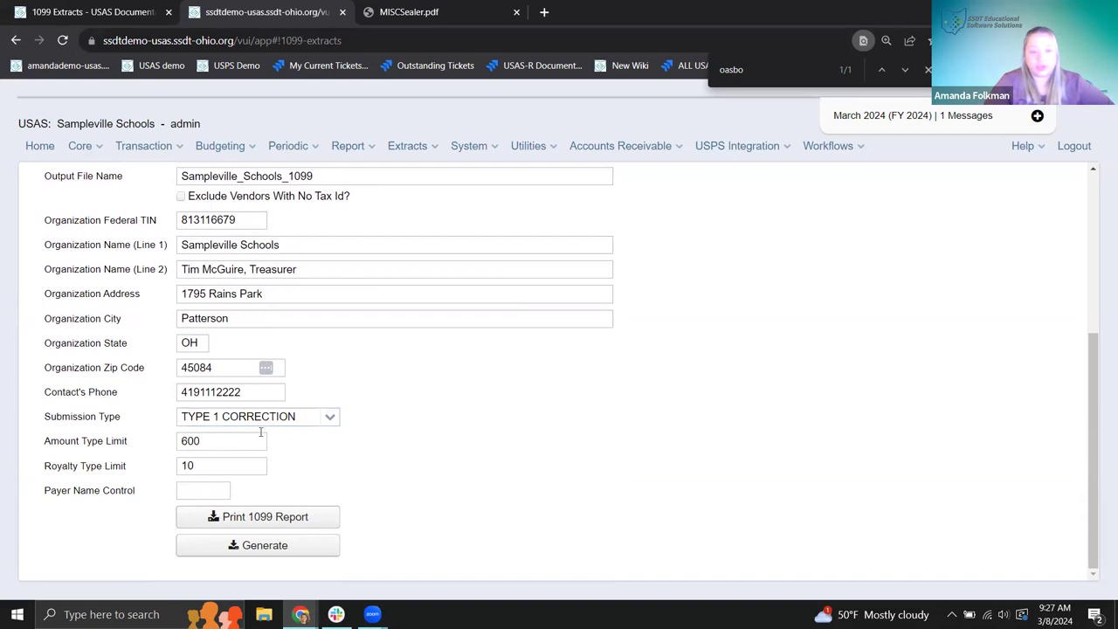
{"action": "scroll", "coordinate": [327, 417], "scroll_direction": "up", "scroll_amount": 3}
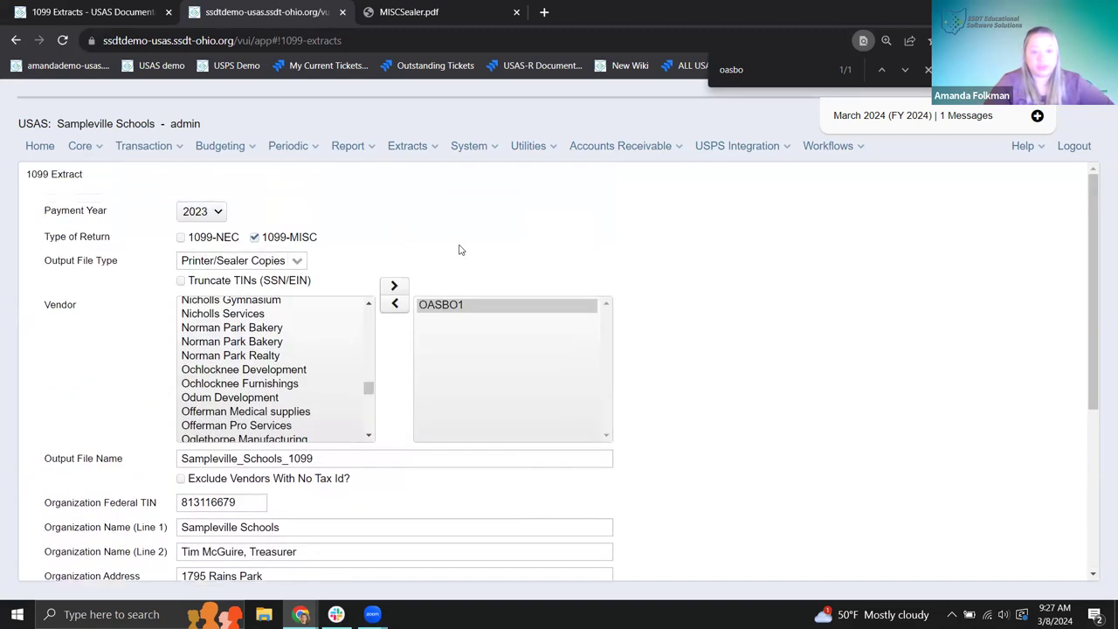
{"action": "scroll", "coordinate": [319, 402], "scroll_direction": "down", "scroll_amount": 3}
{"action": "scroll", "coordinate": [807, 438], "scroll_direction": "down", "scroll_amount": 1}
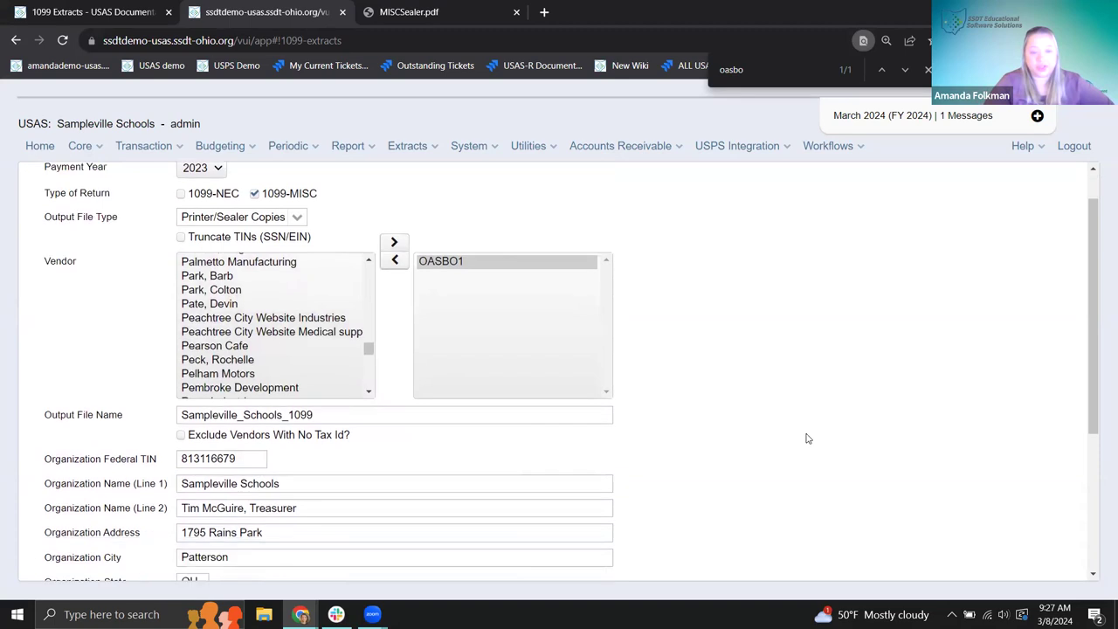
{"action": "scroll", "coordinate": [807, 438], "scroll_direction": "down", "scroll_amount": 5}
{"action": "left_click", "coordinate": [273, 552]}
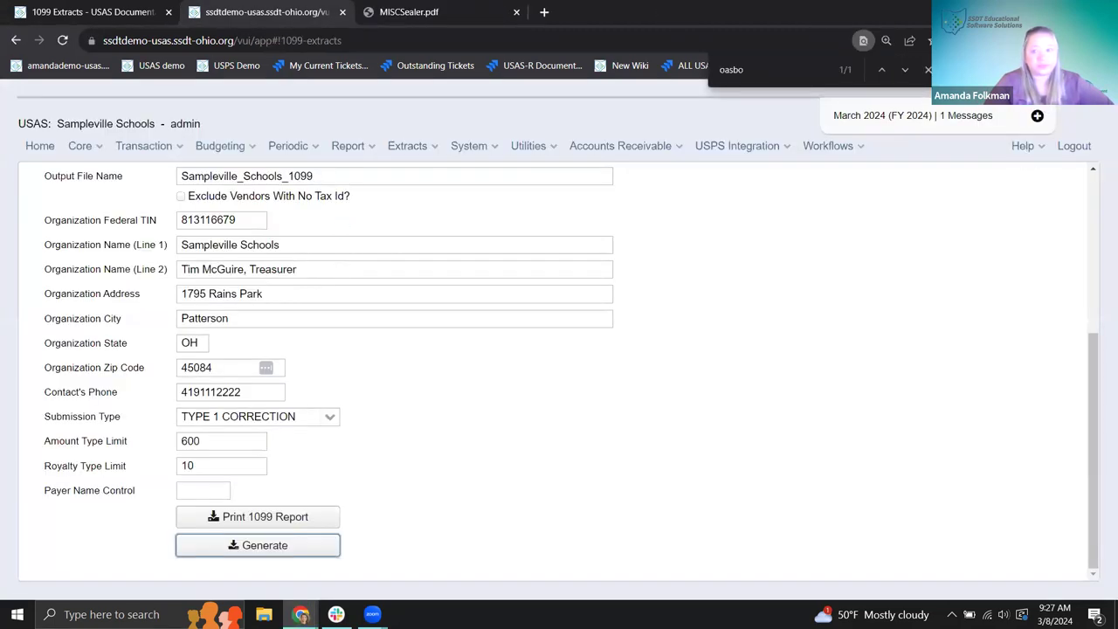
Open the generated MISC sealer correction PDF and compare its CORRECTED box and Other Income amount with the original form.
{"action": "left_click", "coordinate": [863, 40]}
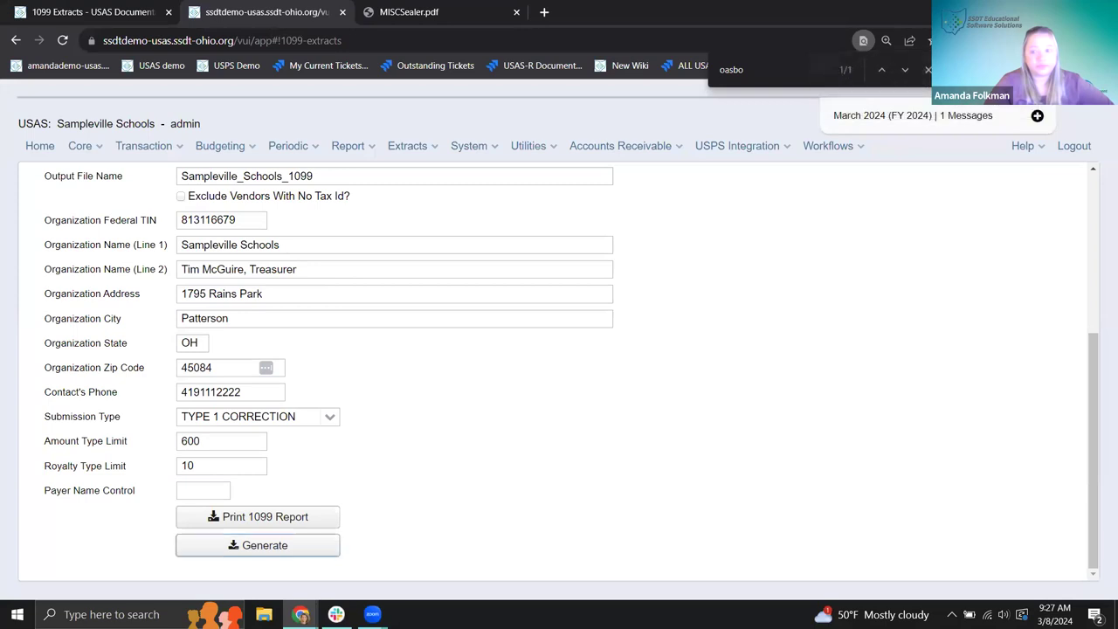
{"action": "left_click", "coordinate": [886, 106]}
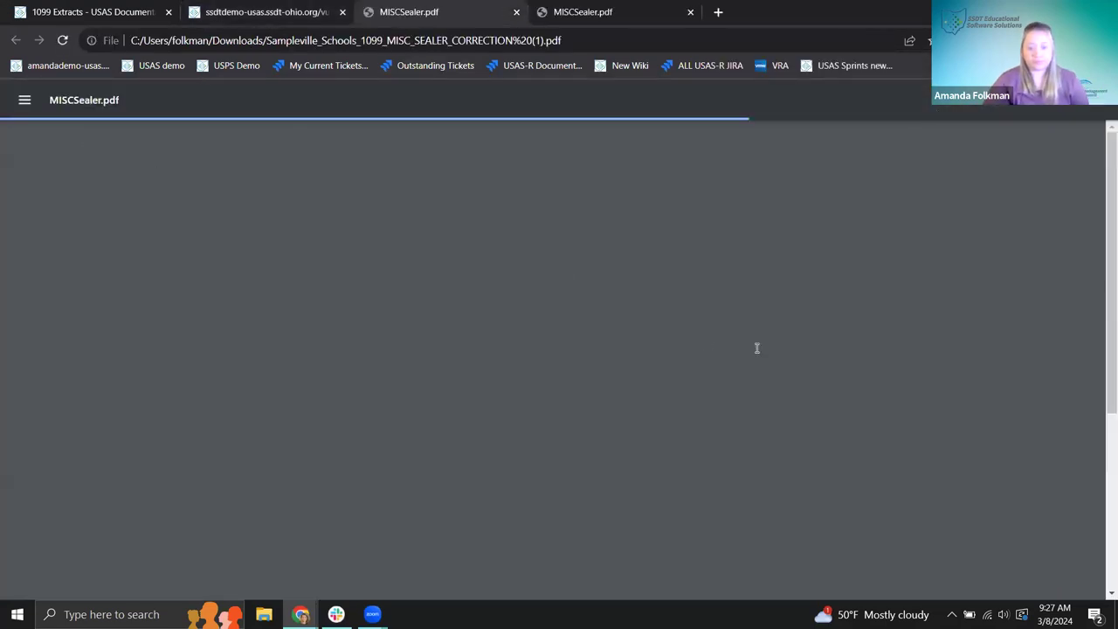
{"action": "scroll", "coordinate": [756, 348], "scroll_direction": "up", "scroll_amount": 4}
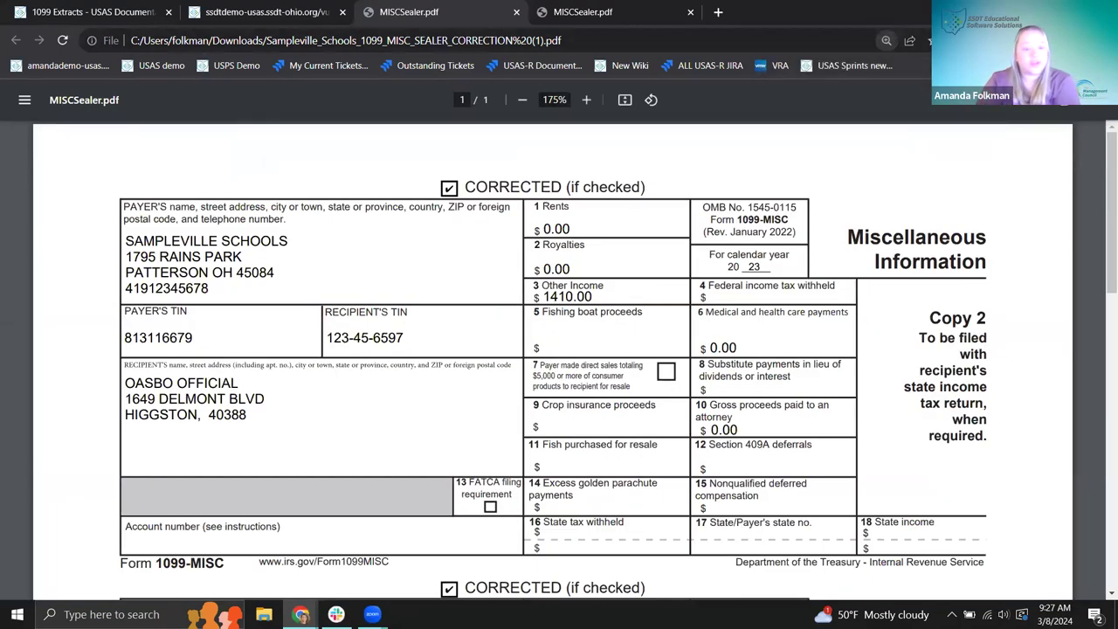
{"action": "left_click_drag", "start_coordinate": [469, 187], "coordinate": [664, 182]}
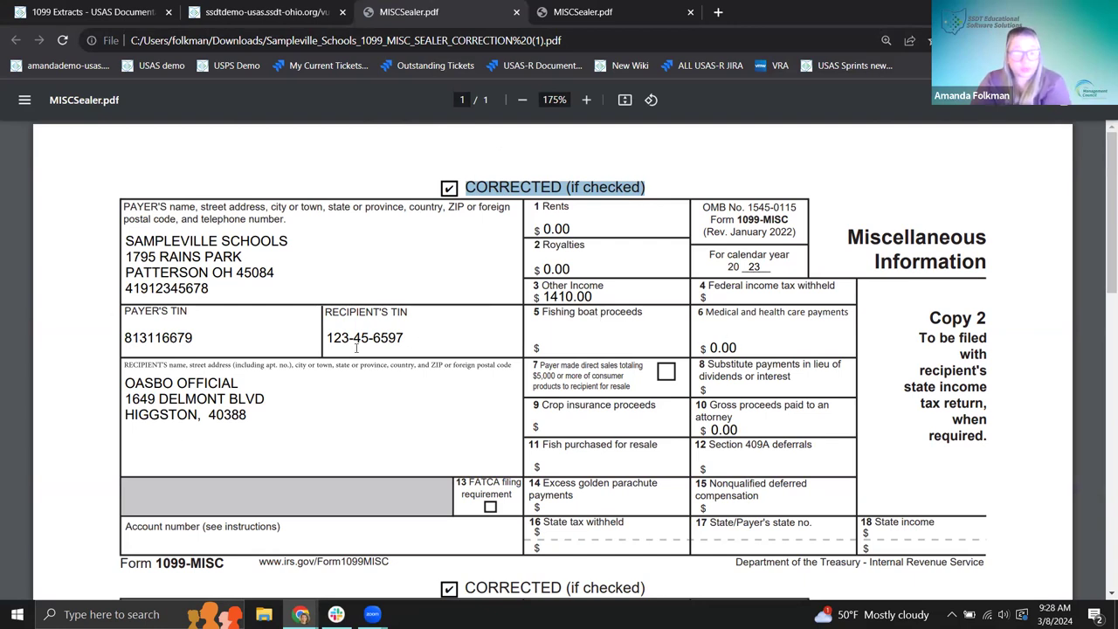
{"action": "left_click", "coordinate": [558, 290]}
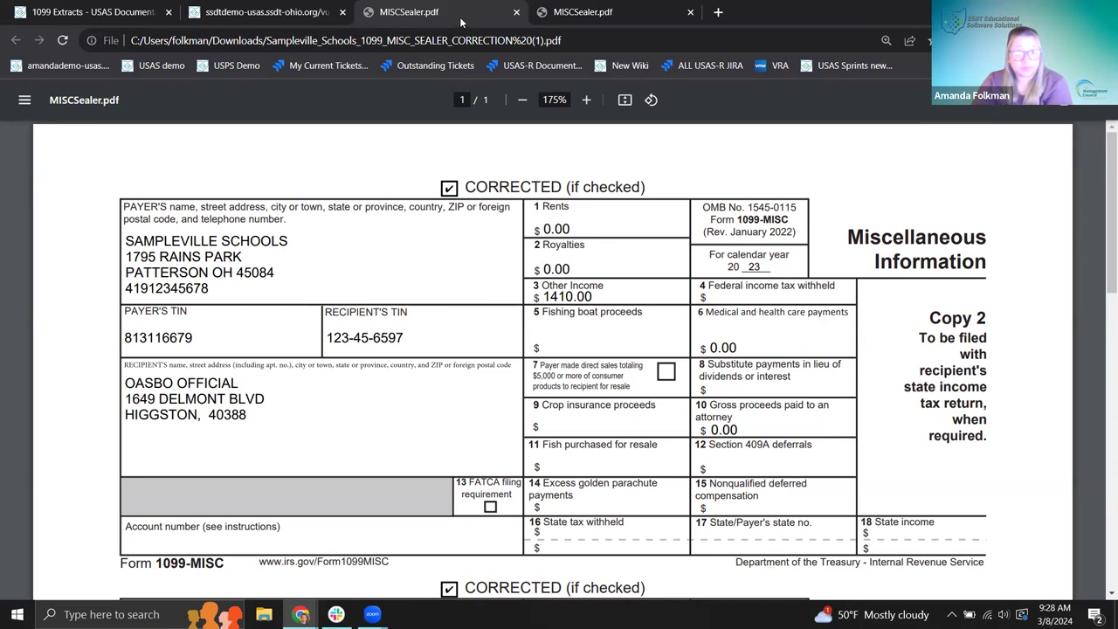
{"action": "left_click", "coordinate": [614, 10]}
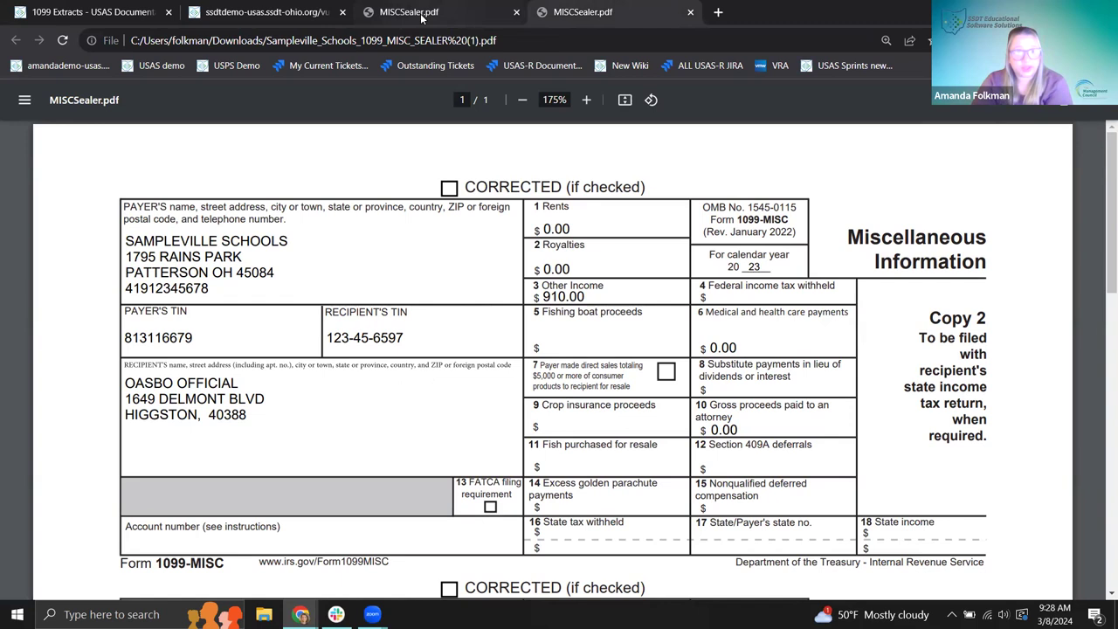
Return to the 1099 extract for OASBO1, change the output file type to IRS Format, and generate the Type 1 correction file.
{"action": "key", "text": "ctrl+shift+Tab"}
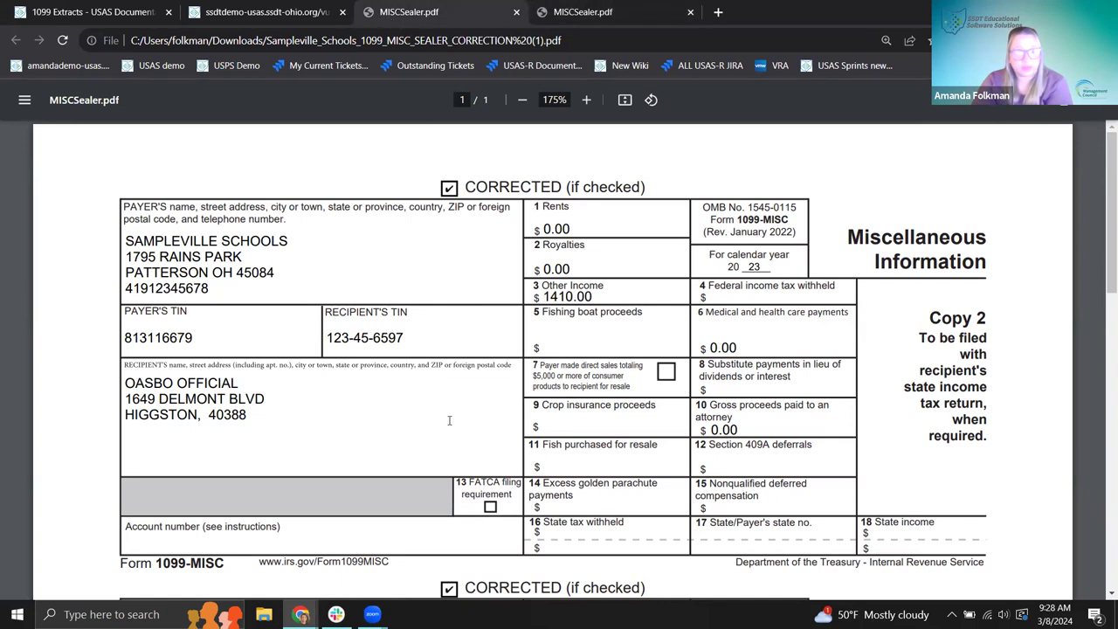
{"action": "left_click", "coordinate": [252, 12]}
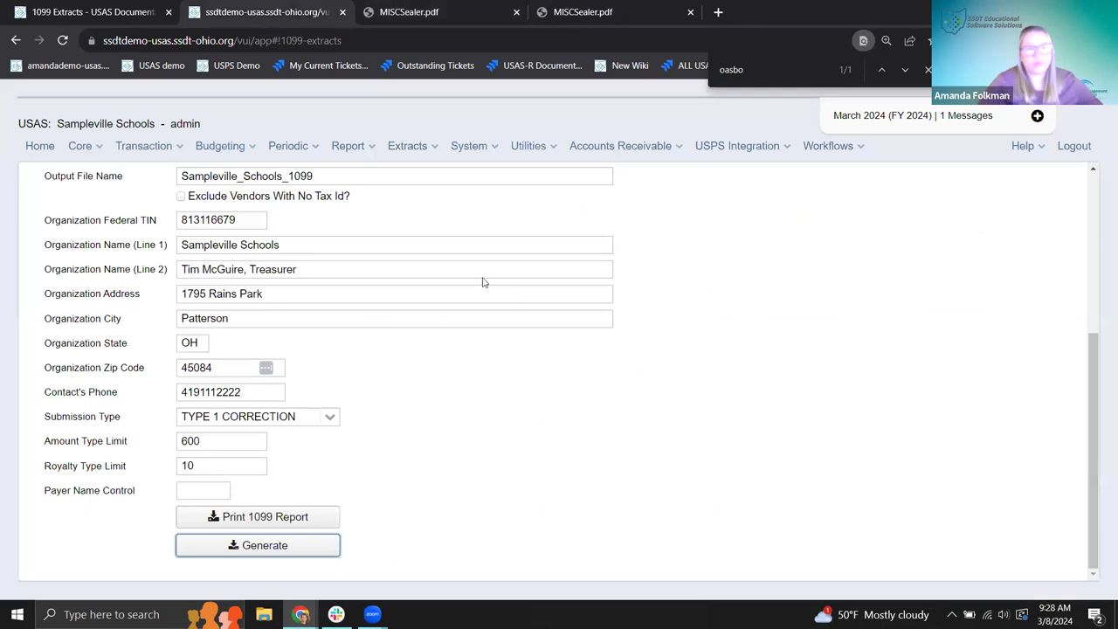
{"action": "scroll", "coordinate": [445, 335], "scroll_direction": "up", "scroll_amount": 2}
{"action": "scroll", "coordinate": [445, 335], "scroll_direction": "up", "scroll_amount": 1}
{"action": "left_click", "coordinate": [283, 269]}
{"action": "left_click", "coordinate": [207, 283]}
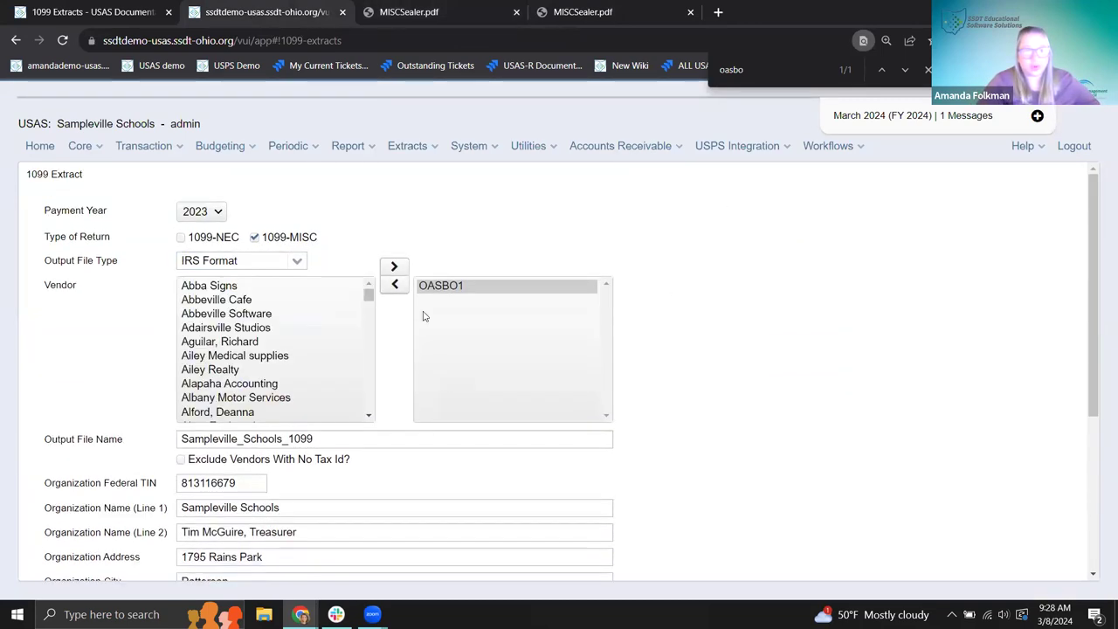
{"action": "scroll", "coordinate": [604, 354], "scroll_direction": "down", "scroll_amount": 5}
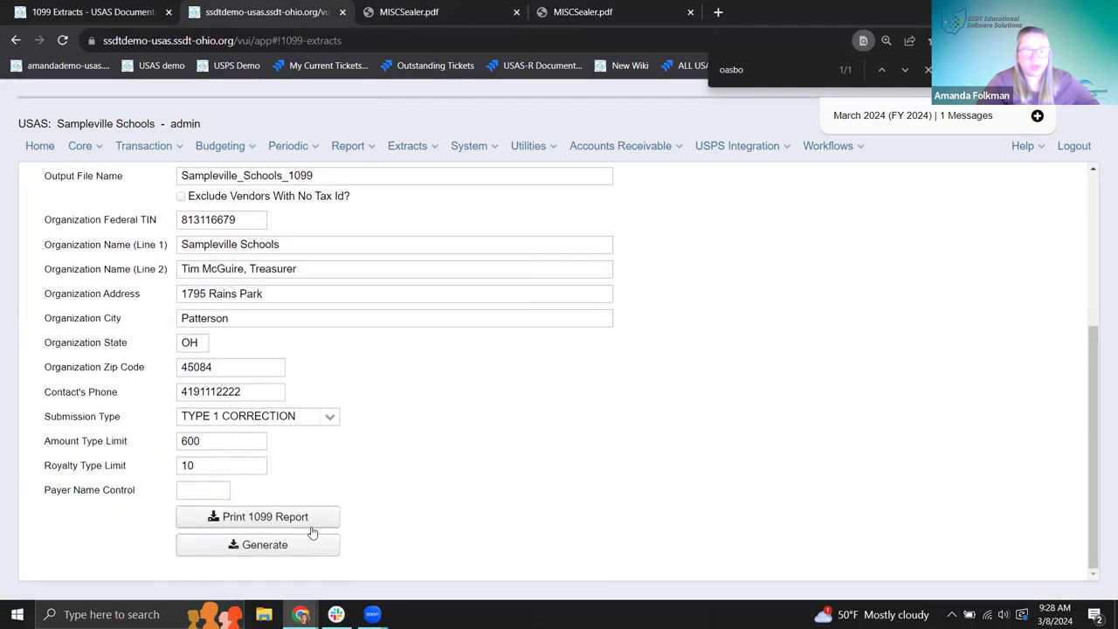
{"action": "left_click", "coordinate": [267, 544]}
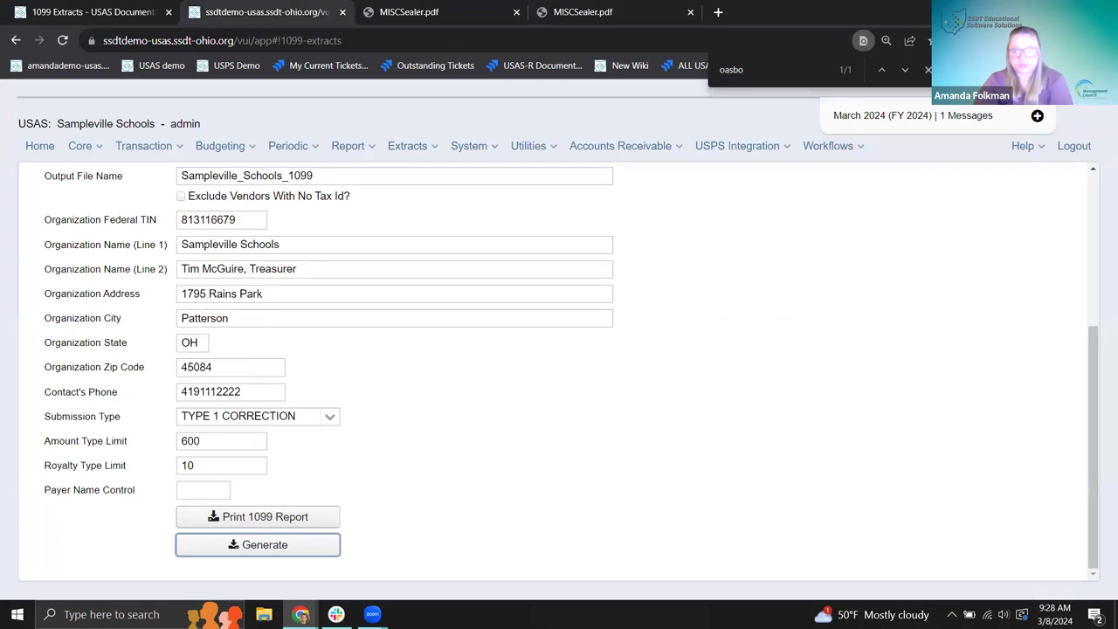
Open the generated MISC correction text file in Notepad, and resize its window and enlarge its text for reading over the extract page.
{"action": "left_click", "coordinate": [869, 83]}
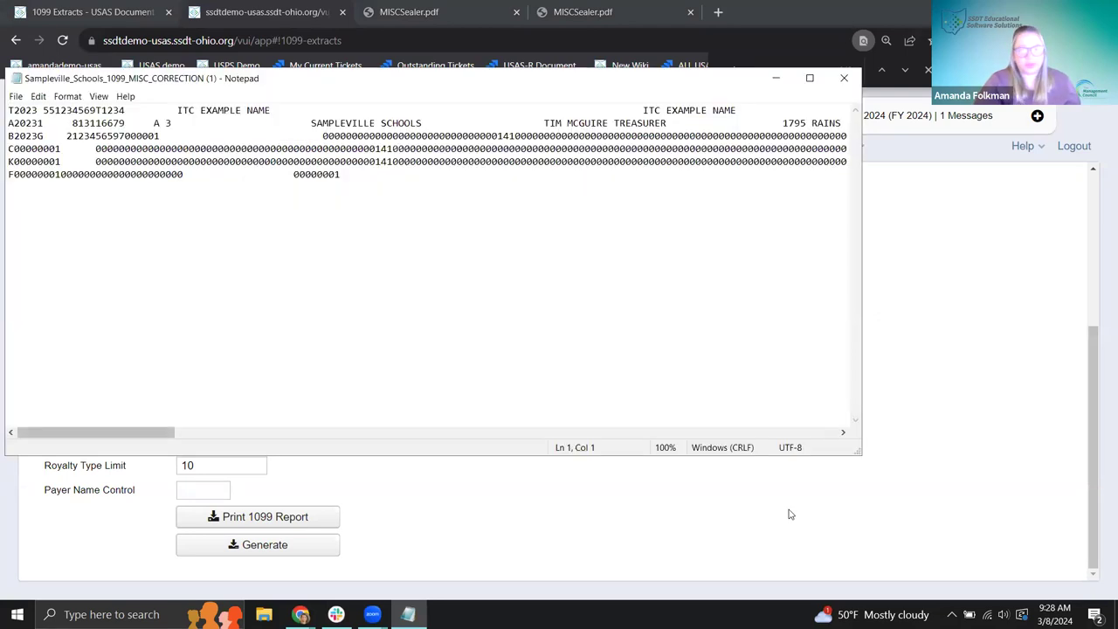
{"action": "left_click_drag", "start_coordinate": [856, 457], "coordinate": [747, 581]}
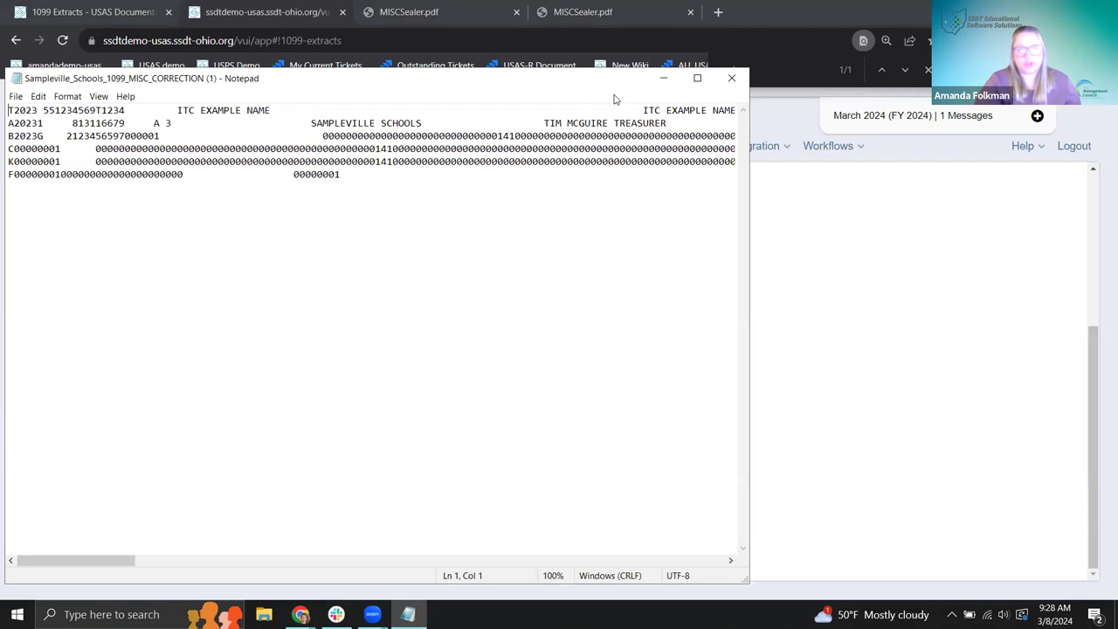
{"action": "left_click_drag", "start_coordinate": [614, 79], "coordinate": [855, 113]}
{"action": "left_click", "coordinate": [511, 367]}
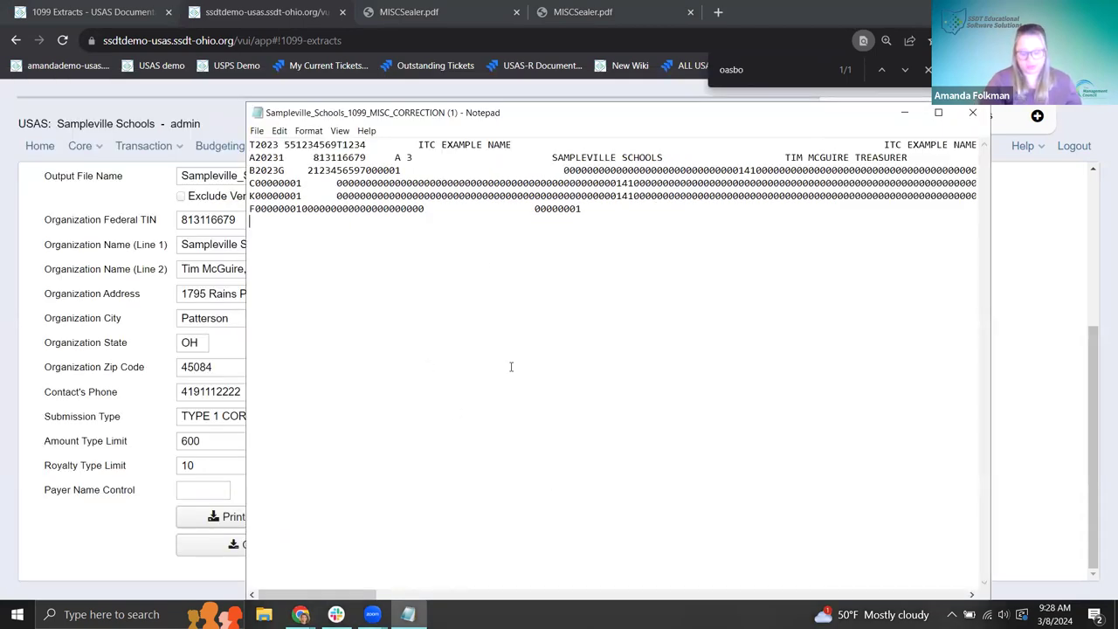
{"action": "scroll", "coordinate": [511, 367], "scroll_direction": "up", "scroll_amount": 6, "text": "ctrl"}
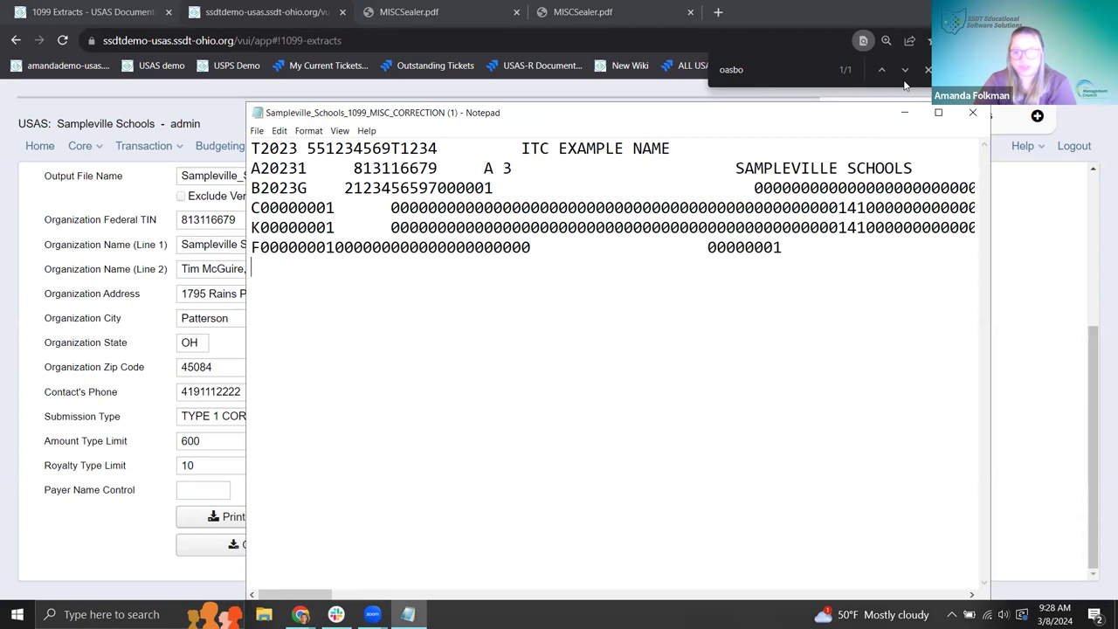
{"action": "left_click", "coordinate": [928, 69]}
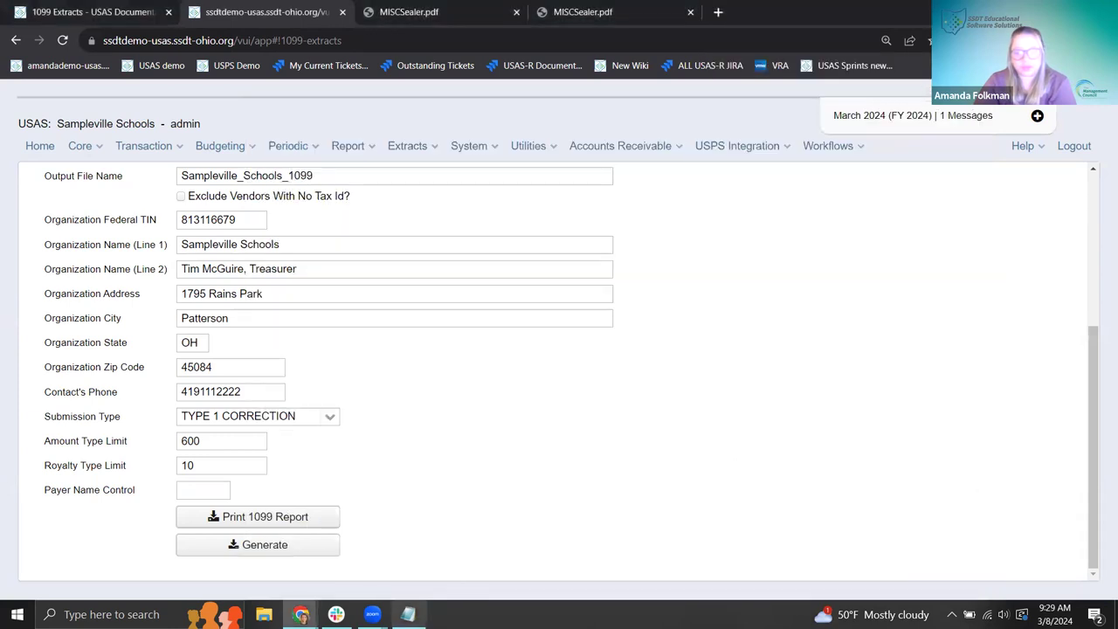
{"action": "key", "text": "alt+Tab"}
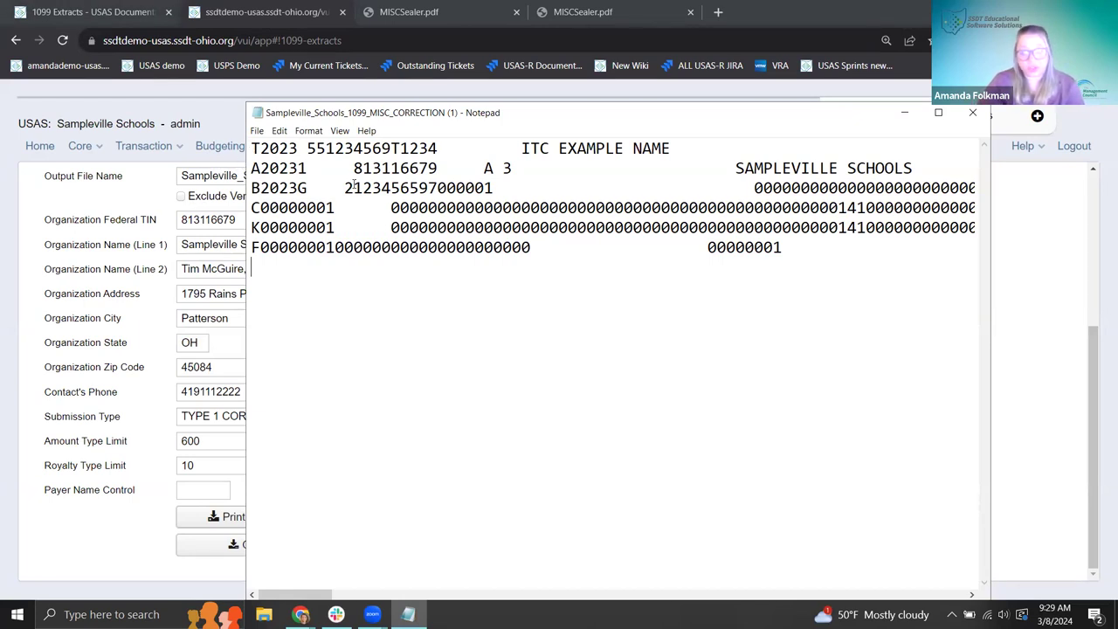
Examine the record-type letters starting the file's lines and the transmitter T record with its year and ITC name.
{"action": "left_click_drag", "start_coordinate": [252, 149], "coordinate": [260, 208]}
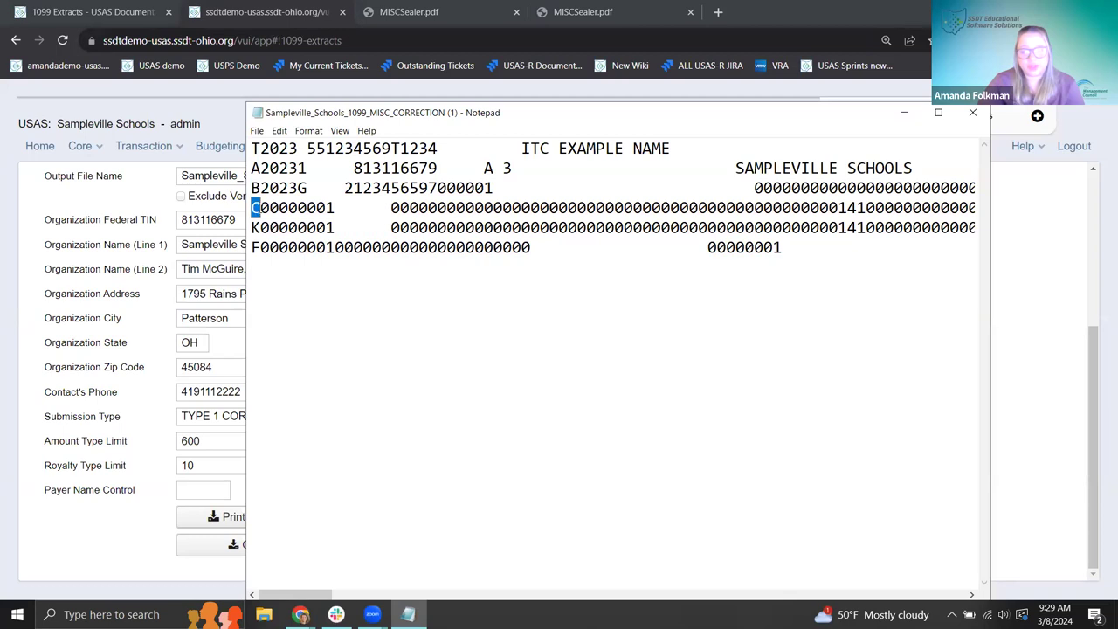
{"action": "left_click_drag", "start_coordinate": [253, 149], "coordinate": [260, 148]}
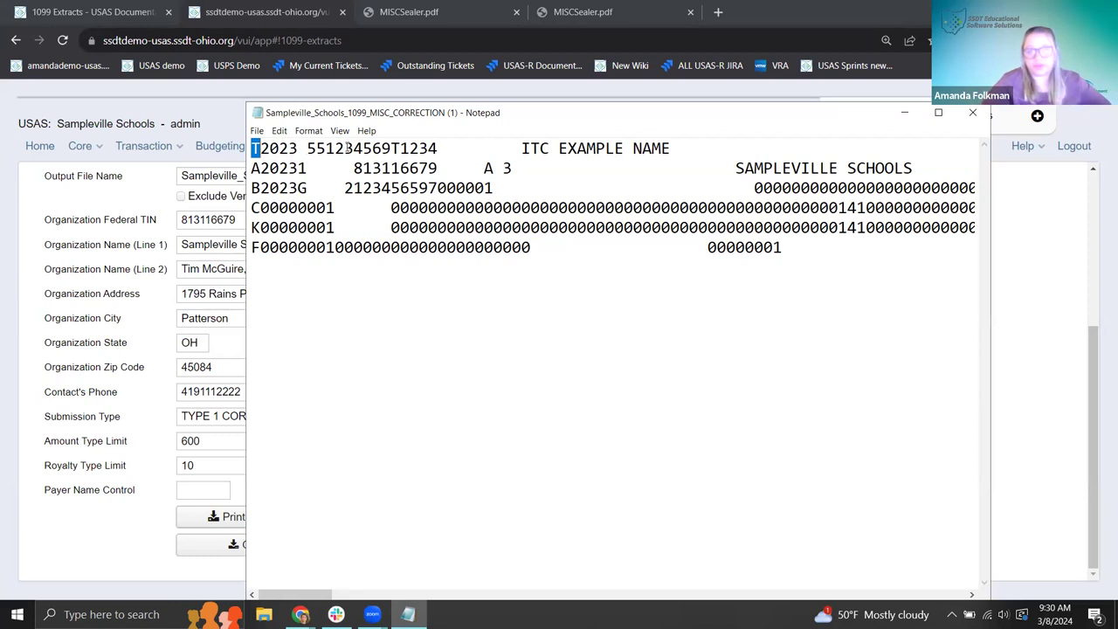
{"action": "left_click_drag", "start_coordinate": [522, 149], "coordinate": [689, 153]}
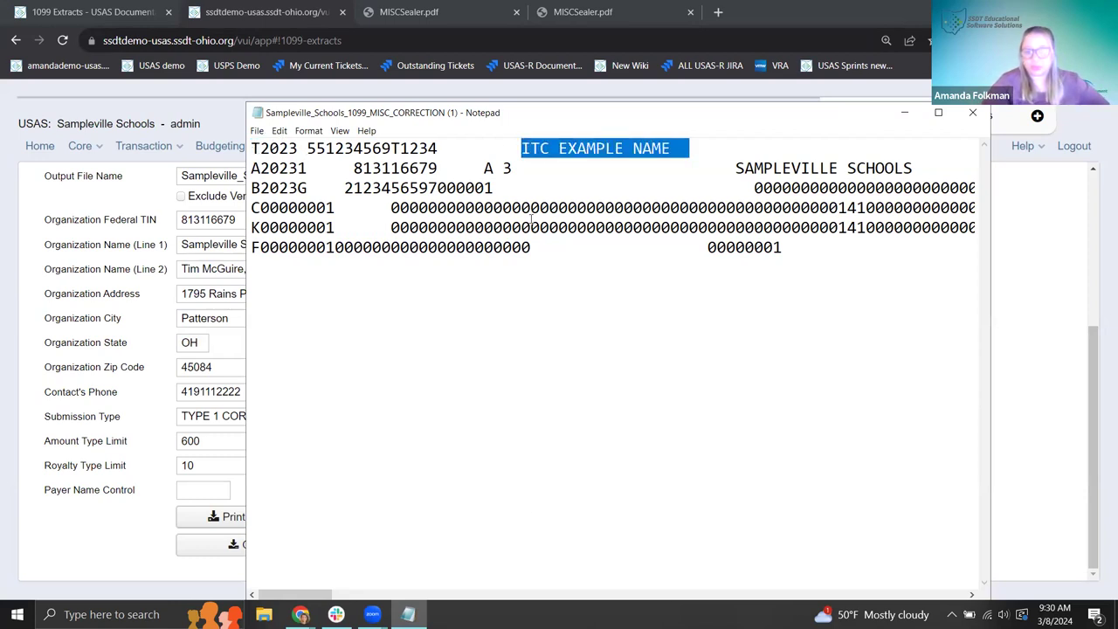
{"action": "left_click_drag", "start_coordinate": [506, 110], "coordinate": [365, 78]}
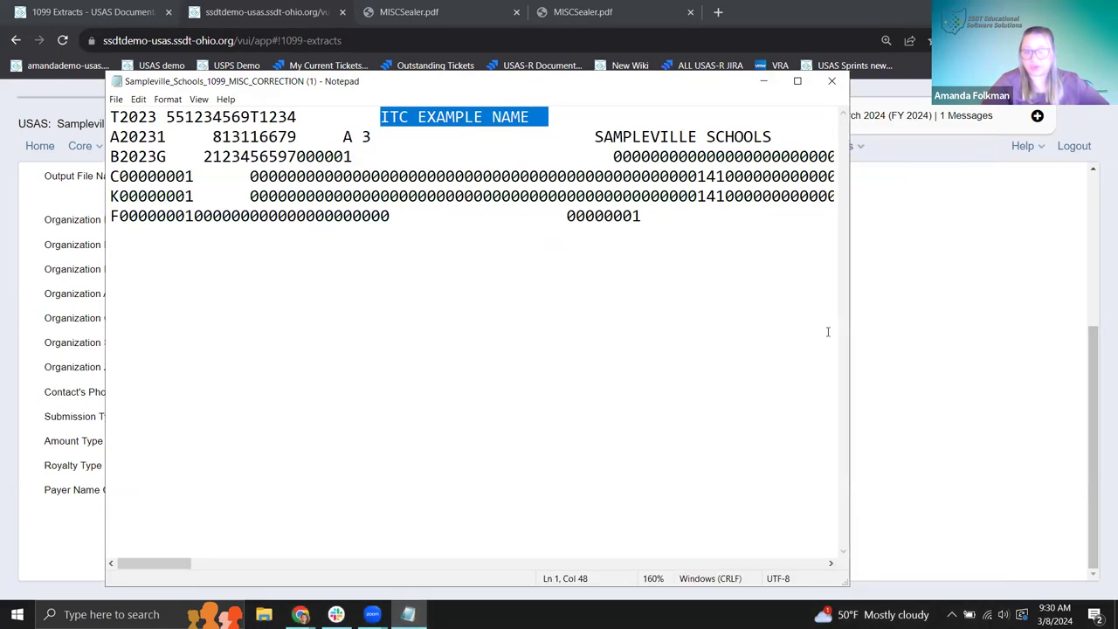
{"action": "left_click_drag", "start_coordinate": [548, 116], "coordinate": [77, 121]}
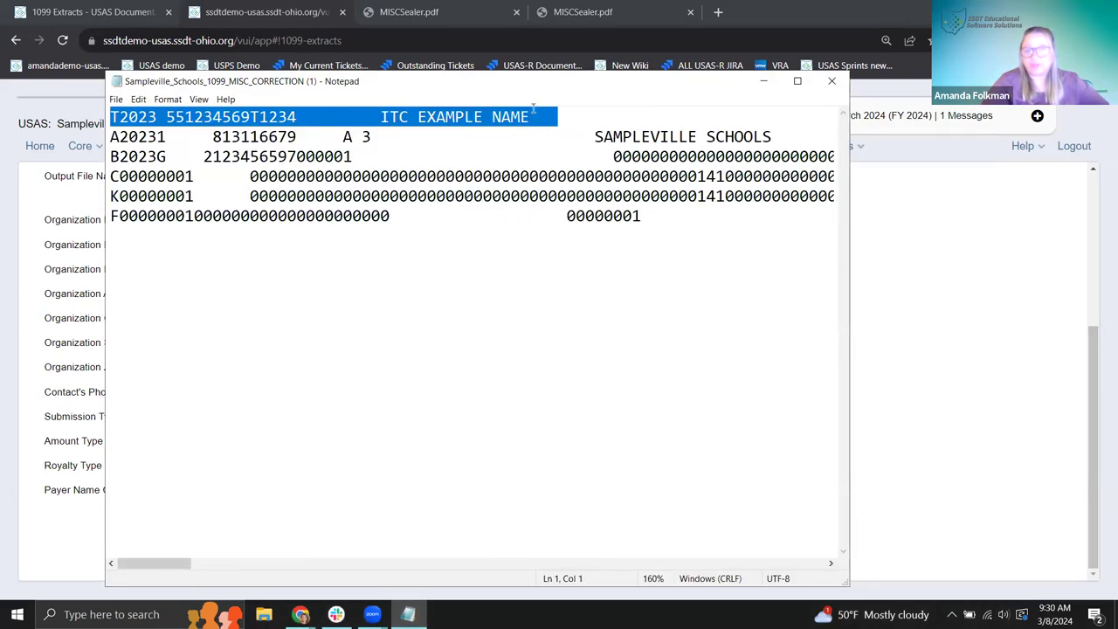
{"action": "left_click", "coordinate": [482, 118]}
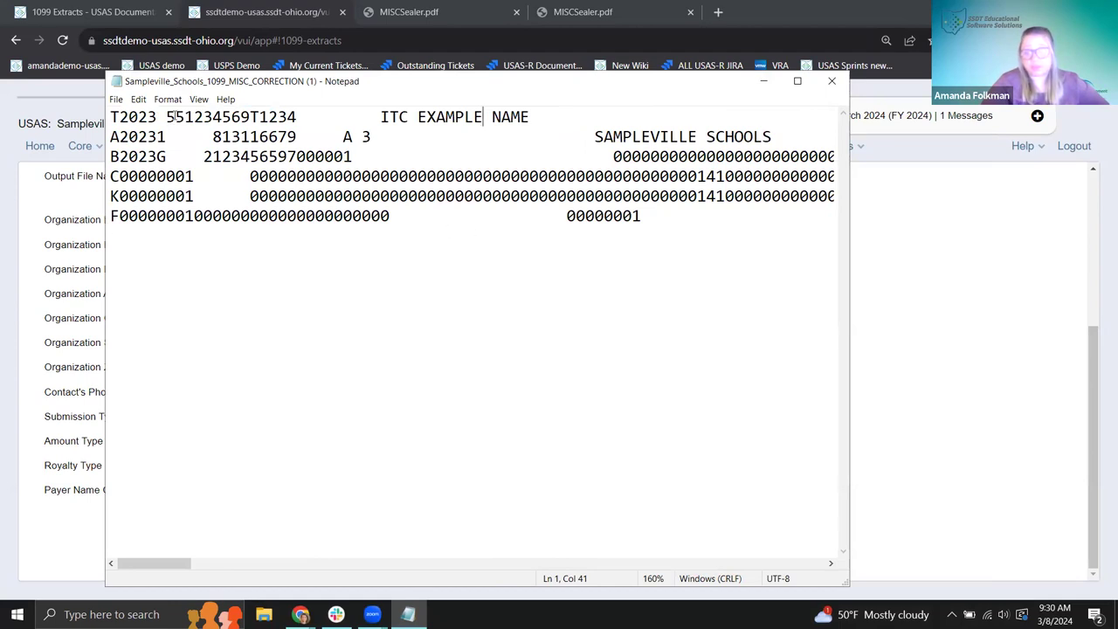
{"action": "left_click_drag", "start_coordinate": [107, 118], "coordinate": [117, 119]}
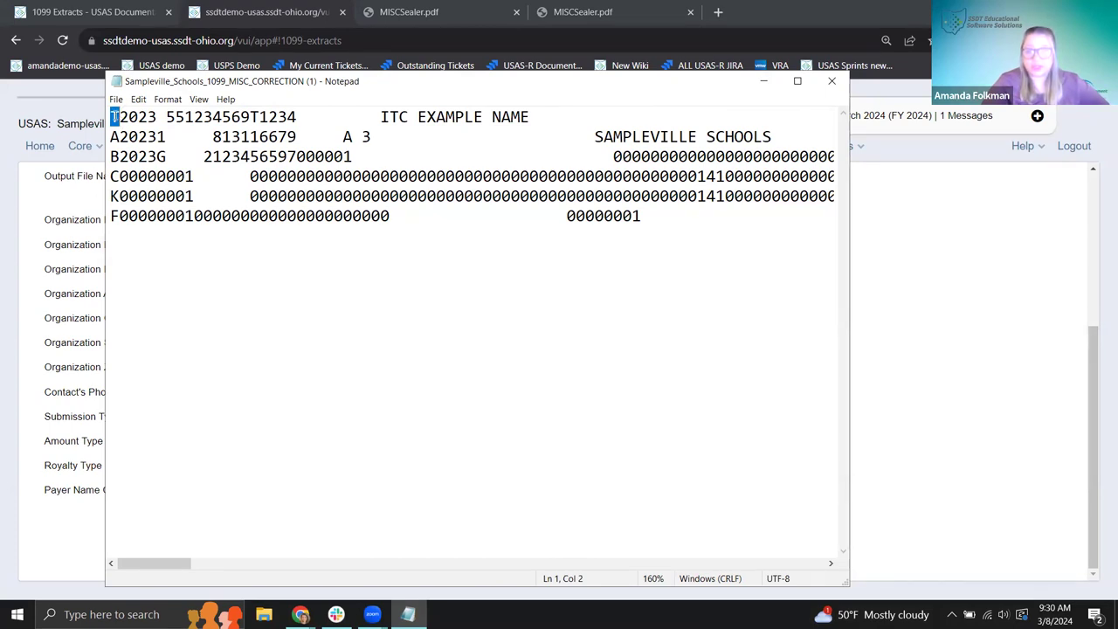
{"action": "double_click", "coordinate": [125, 116]}
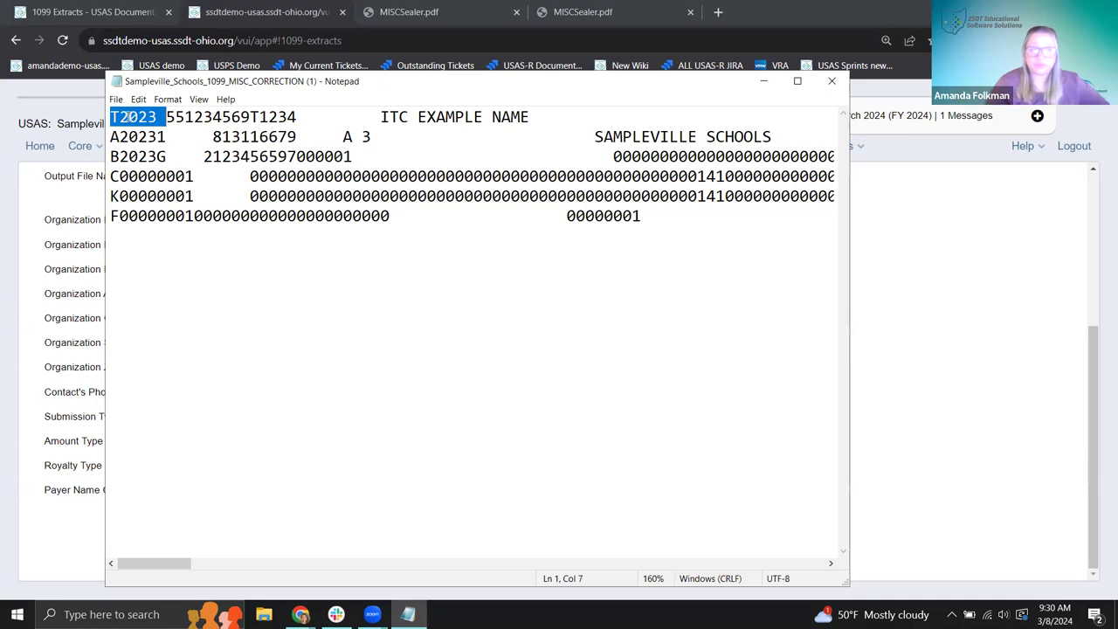
Examine the payer A record with the school's name and the payee B record with the correction code following its year.
{"action": "key", "text": "Left"}
{"action": "key", "text": "Down"}
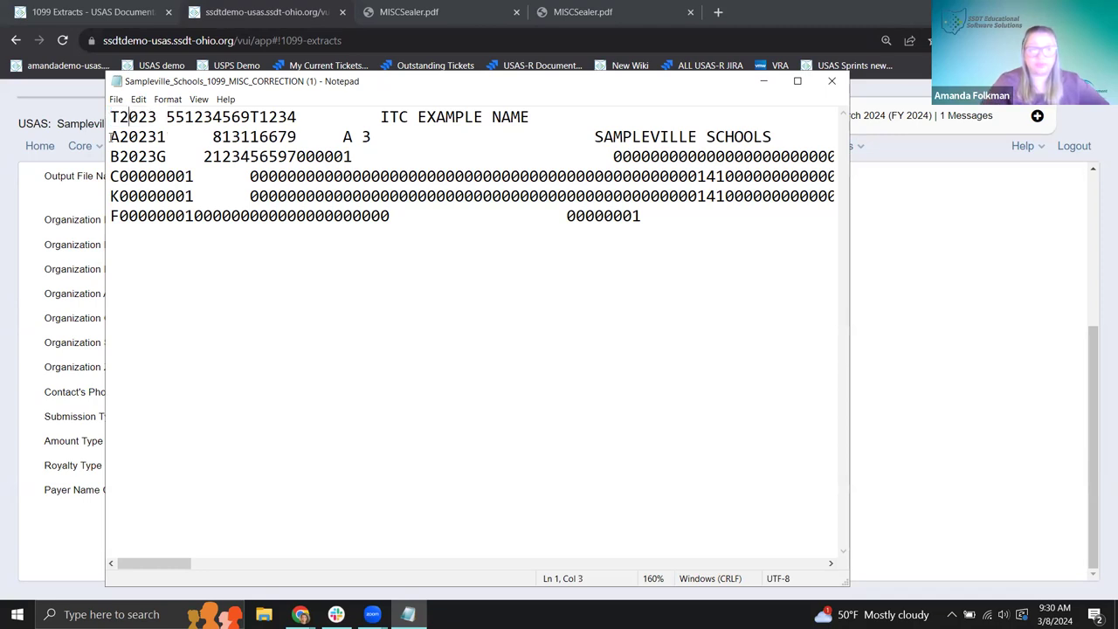
{"action": "key", "text": "shift+Right"}
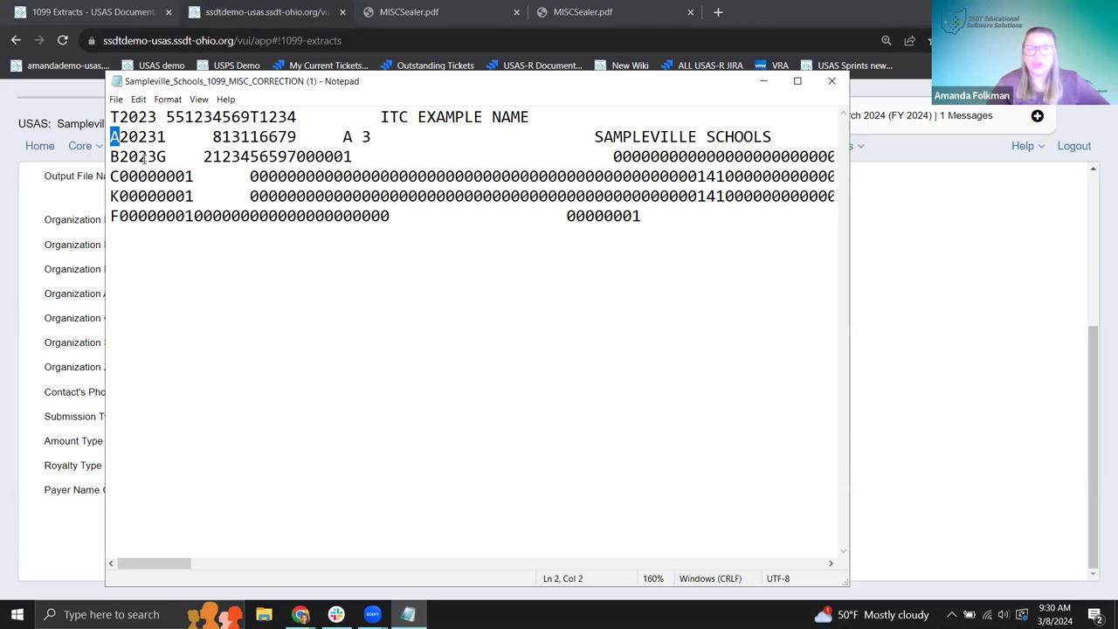
{"action": "left_click_drag", "start_coordinate": [110, 137], "coordinate": [157, 137]}
{"action": "left_click_drag", "start_coordinate": [595, 136], "coordinate": [772, 136]}
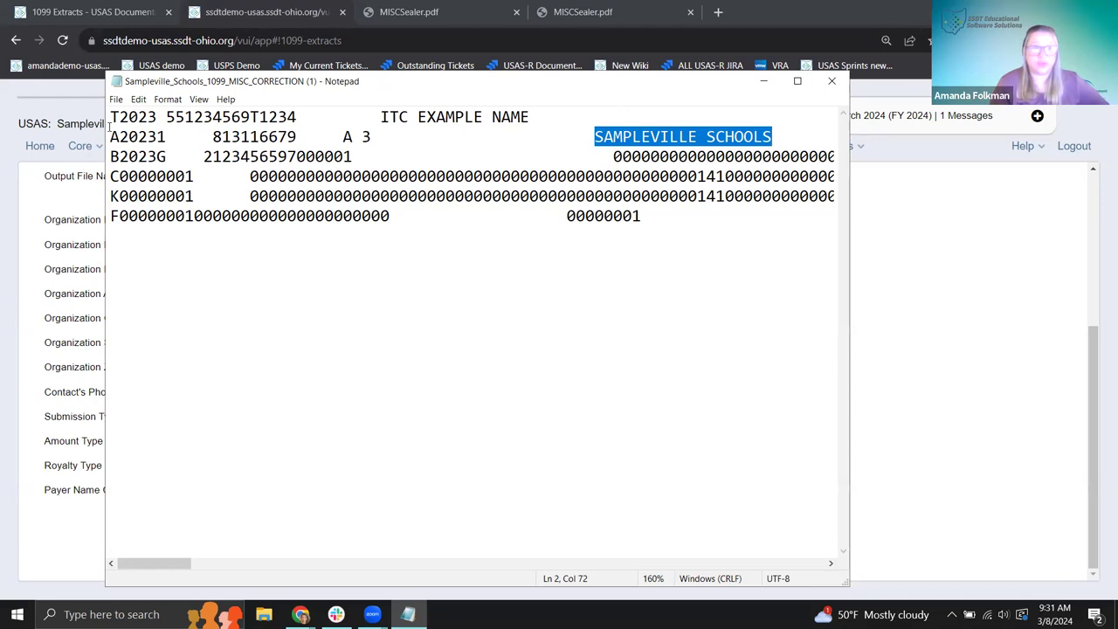
{"action": "mouse_move", "coordinate": [111, 137]}
{"action": "left_mouse_down"}
{"action": "mouse_move", "coordinate": [136, 136]}
{"action": "mouse_move", "coordinate": [120, 136]}
{"action": "left_mouse_up"}
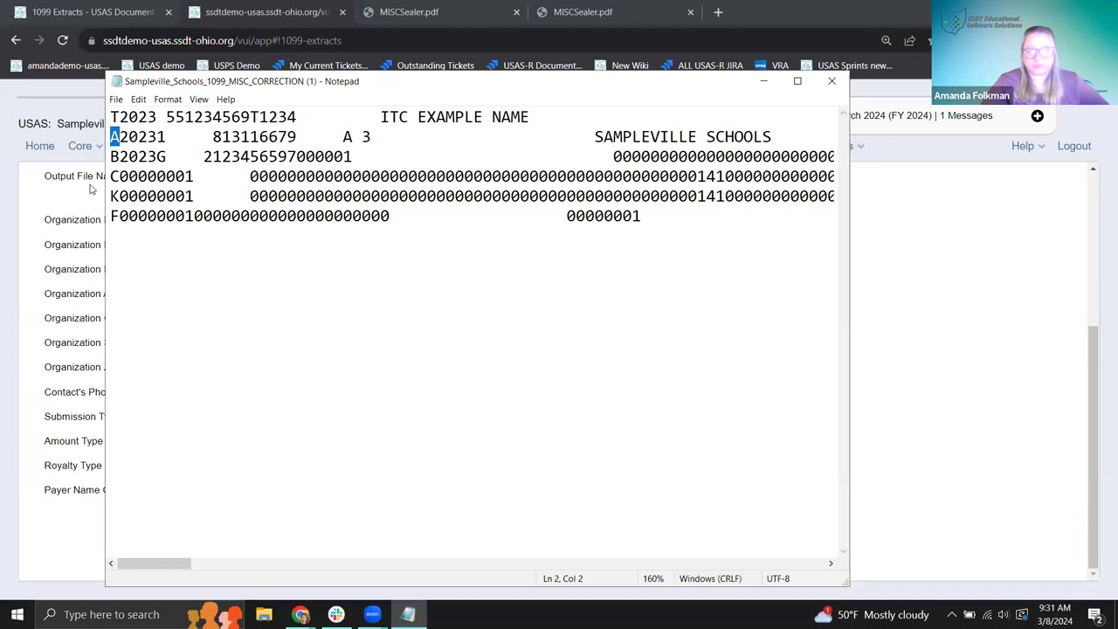
{"action": "left_click_drag", "start_coordinate": [111, 157], "coordinate": [120, 156]}
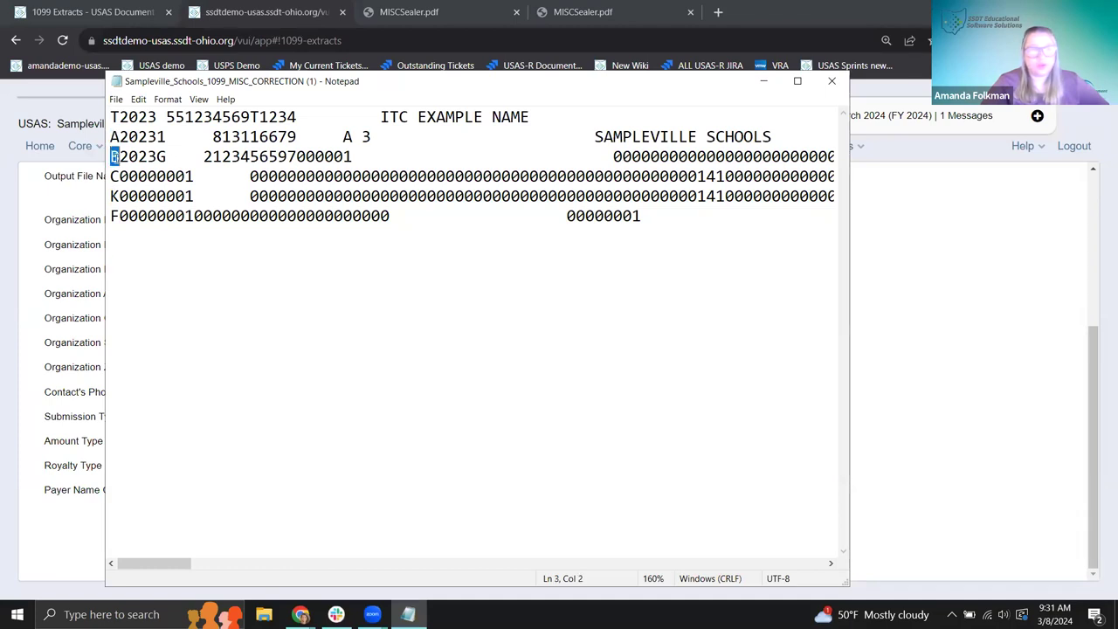
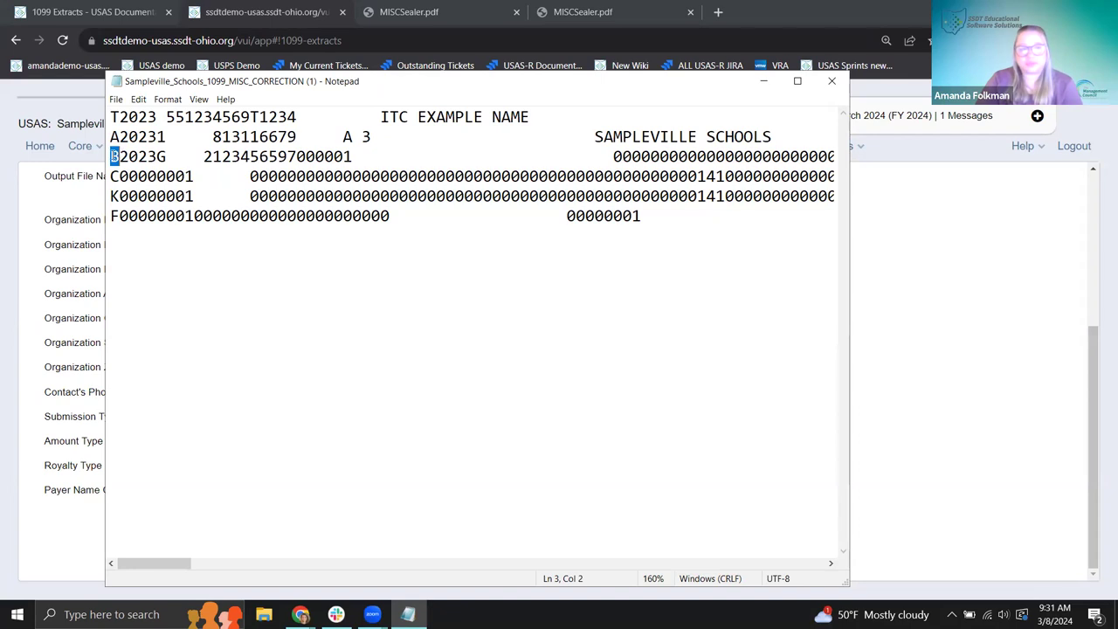
{"action": "left_click_drag", "start_coordinate": [119, 157], "coordinate": [166, 156]}
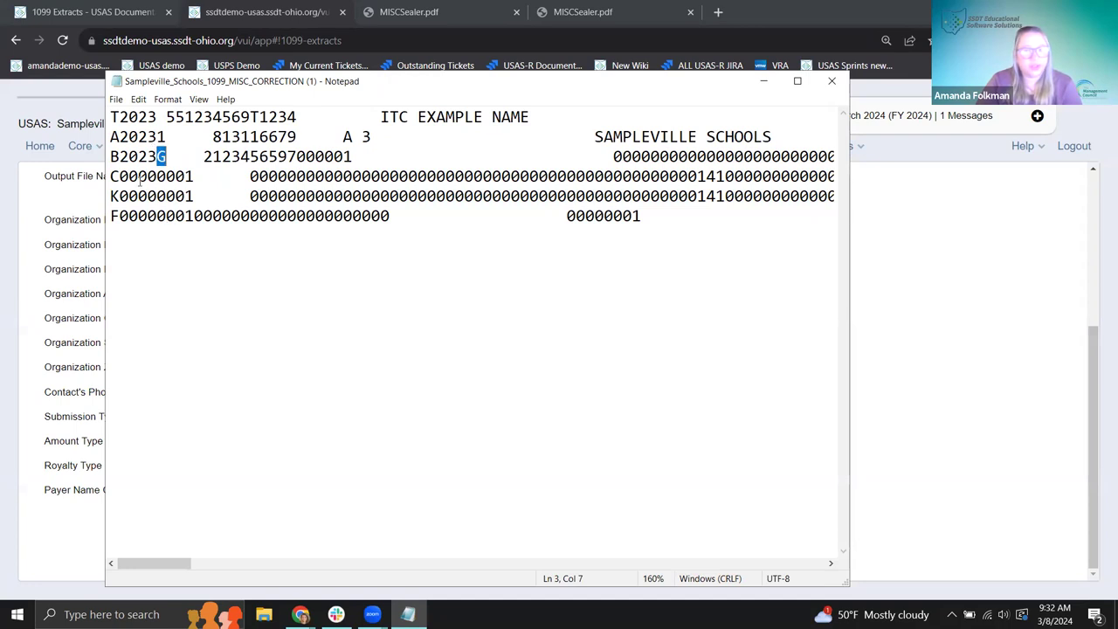
Examine the amount totals in the C and K records and the closing F record of the correction file.
{"action": "left_click_drag", "start_coordinate": [110, 175], "coordinate": [119, 196]}
{"action": "left_click", "coordinate": [119, 196]}
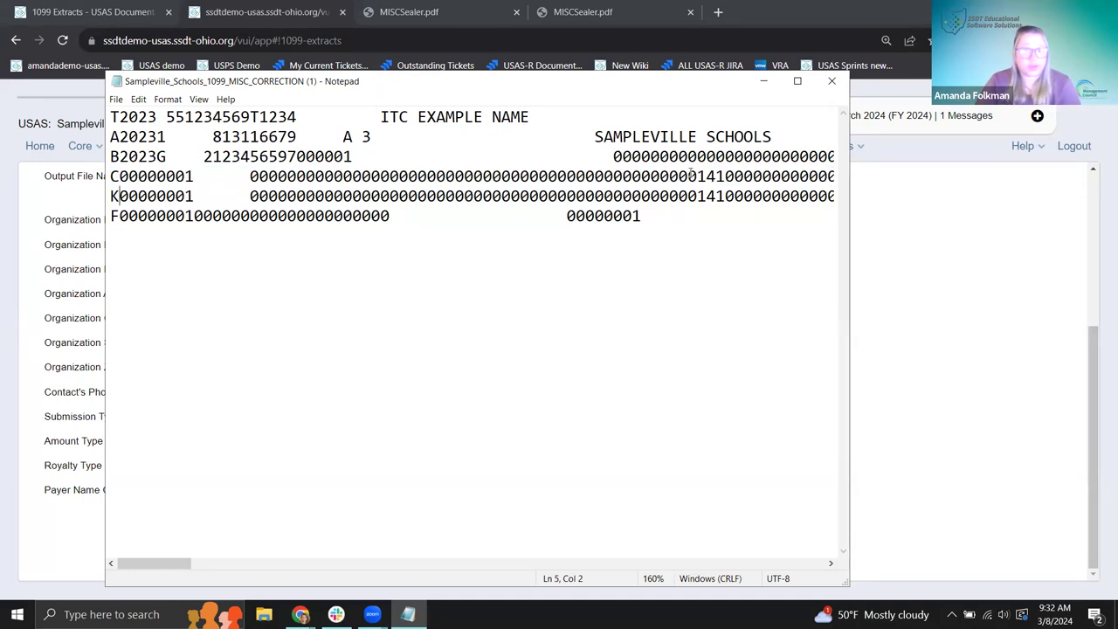
{"action": "left_click_drag", "start_coordinate": [701, 178], "coordinate": [735, 178]}
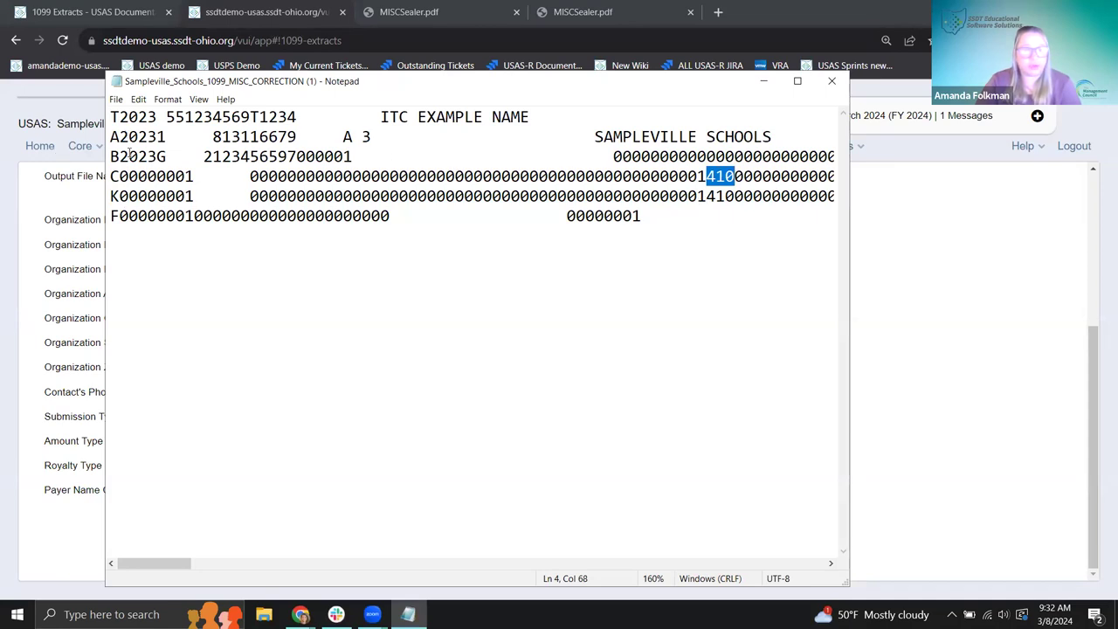
{"action": "left_click_drag", "start_coordinate": [697, 195], "coordinate": [726, 196]}
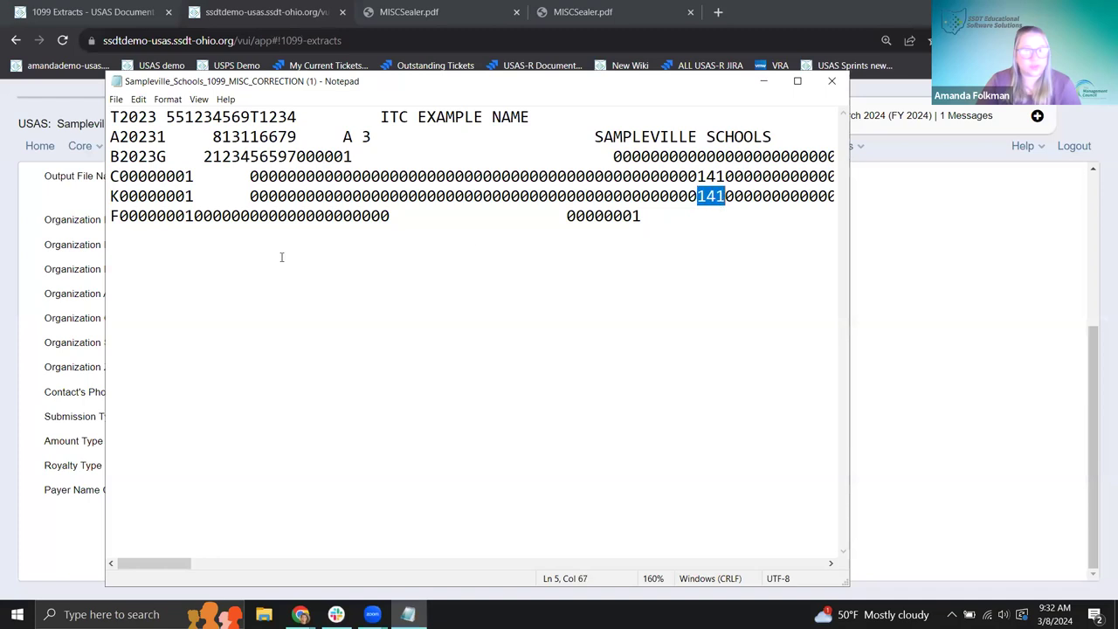
{"action": "left_click", "coordinate": [194, 263]}
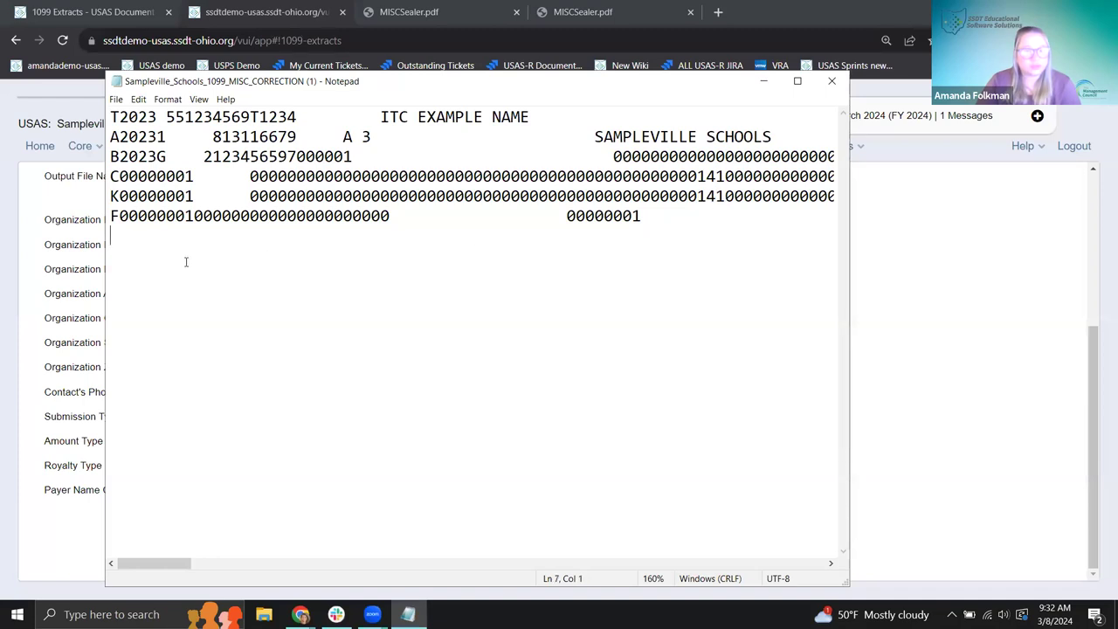
{"action": "left_click_drag", "start_coordinate": [111, 217], "coordinate": [120, 216]}
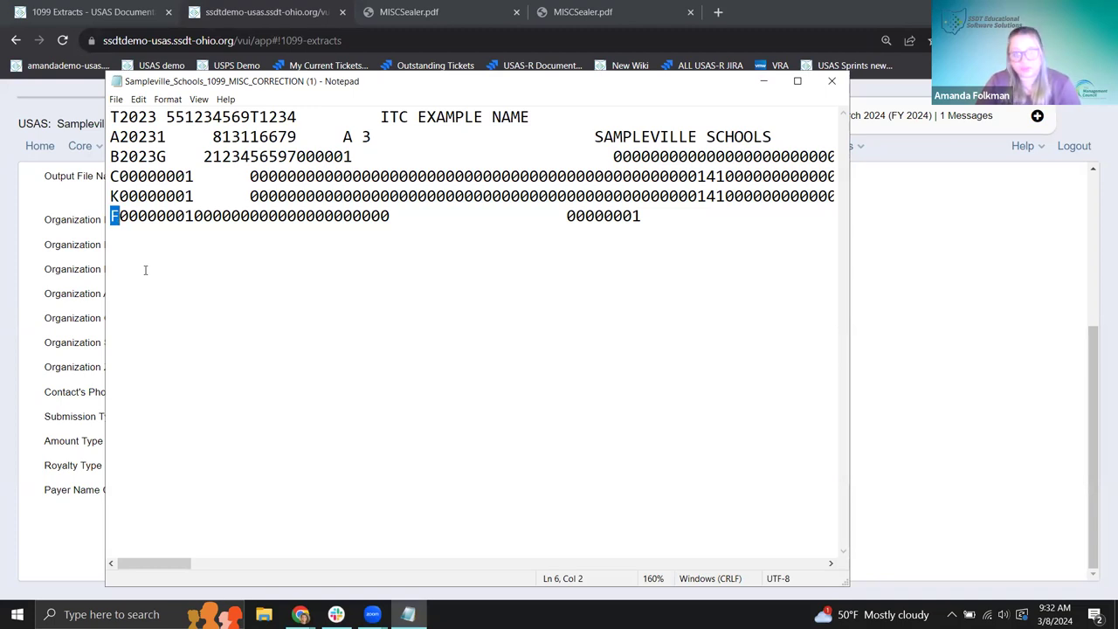
{"action": "left_click", "coordinate": [210, 287]}
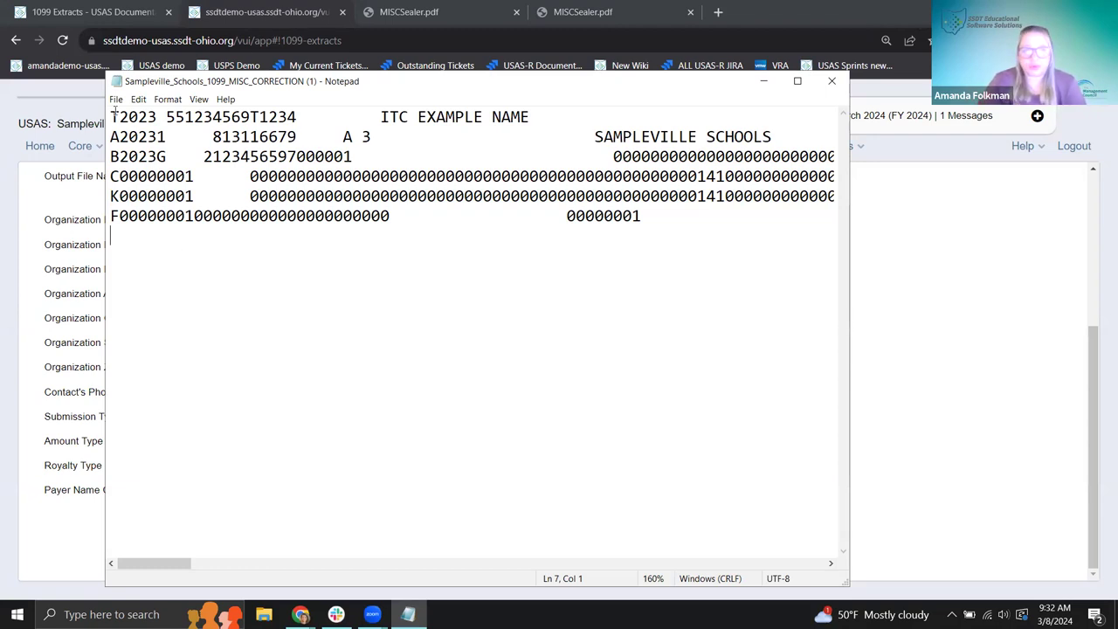
Review the whole transmitter T record on the file's first line again.
{"action": "left_click_drag", "start_coordinate": [112, 116], "coordinate": [529, 111]}
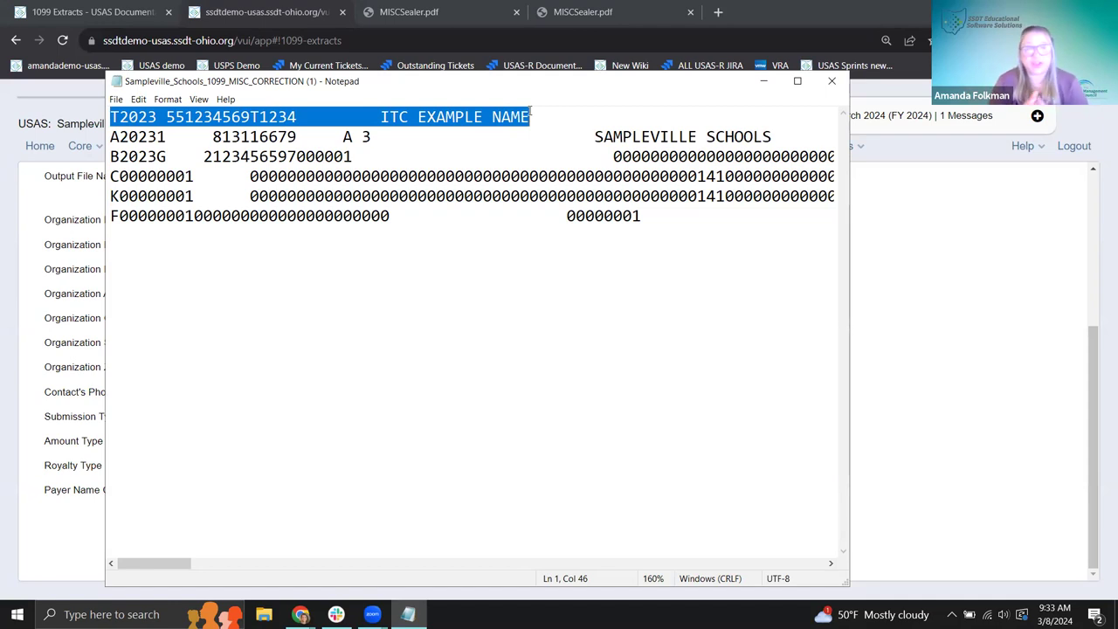
{"action": "left_click", "coordinate": [194, 117]}
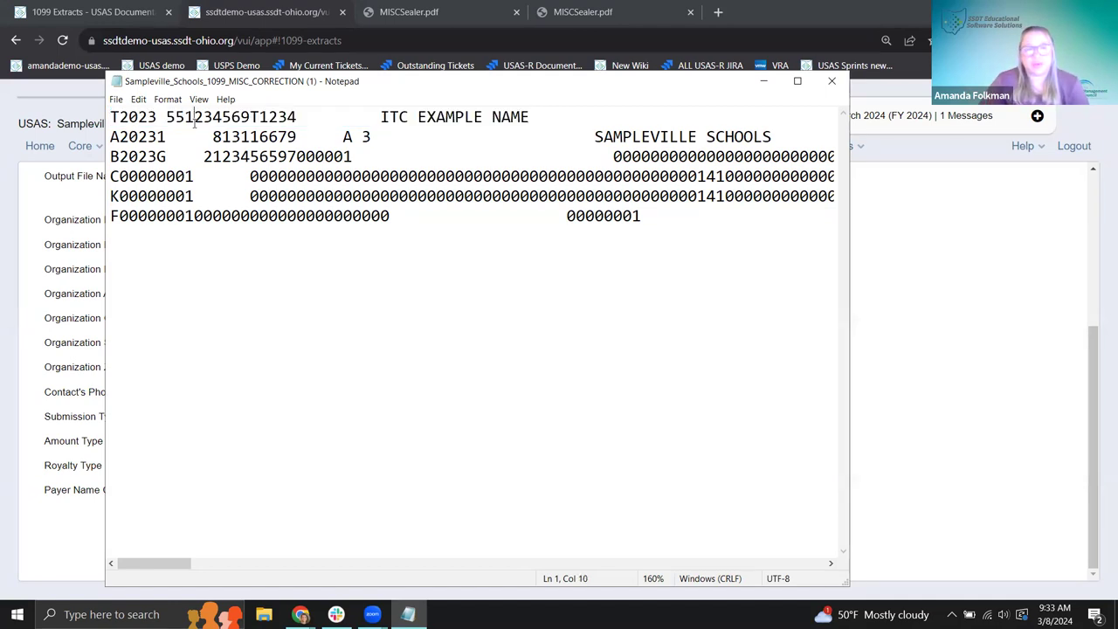
{"action": "left_click", "coordinate": [109, 117]}
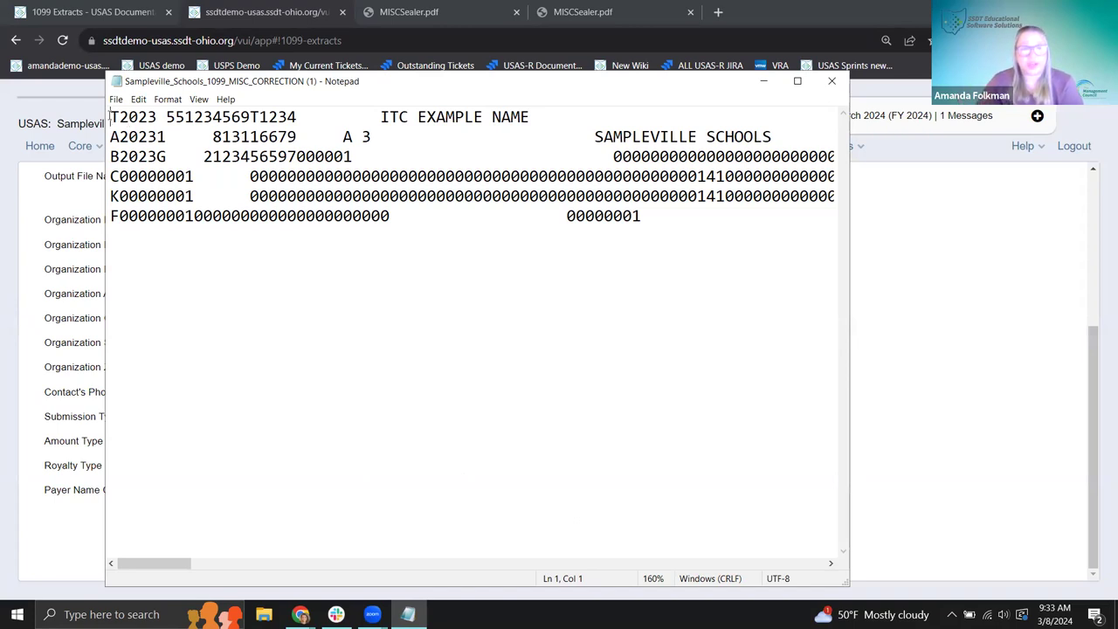
Review the record order in the correction file from the T record through the A to K records to F, and close the file.
{"action": "left_click_drag", "start_coordinate": [111, 112], "coordinate": [184, 116]}
{"action": "left_click_drag", "start_coordinate": [110, 216], "coordinate": [177, 332]}
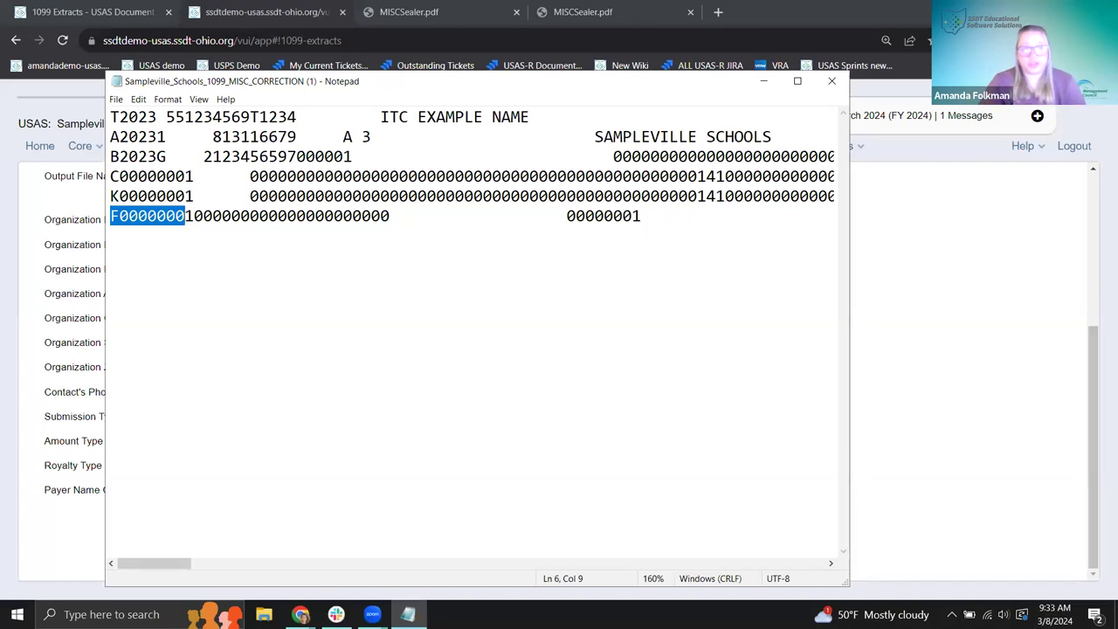
{"action": "left_click_drag", "start_coordinate": [111, 137], "coordinate": [147, 195]}
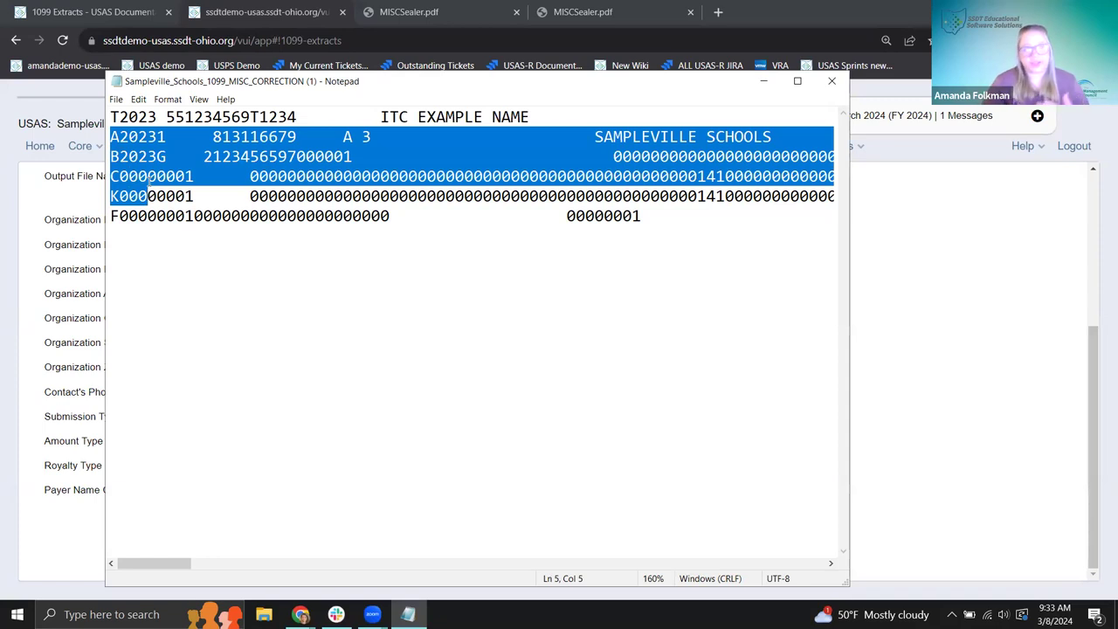
{"action": "left_click_drag", "start_coordinate": [110, 117], "coordinate": [148, 118]}
{"action": "key", "text": "shift+Right"}
{"action": "left_click_drag", "start_coordinate": [111, 216], "coordinate": [137, 217]}
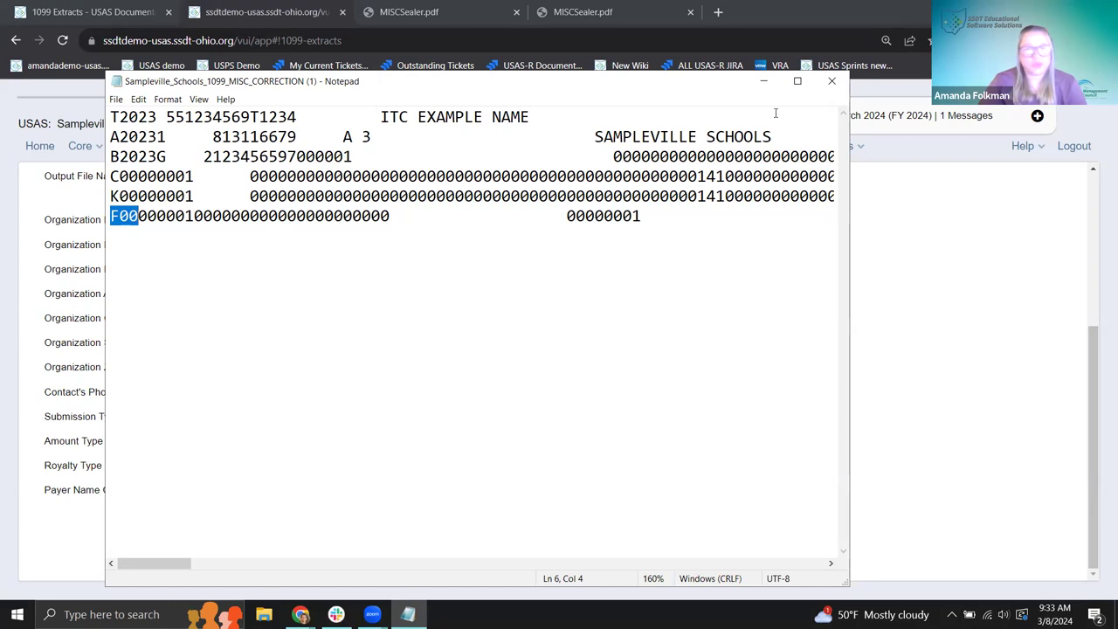
{"action": "left_click", "coordinate": [830, 84]}
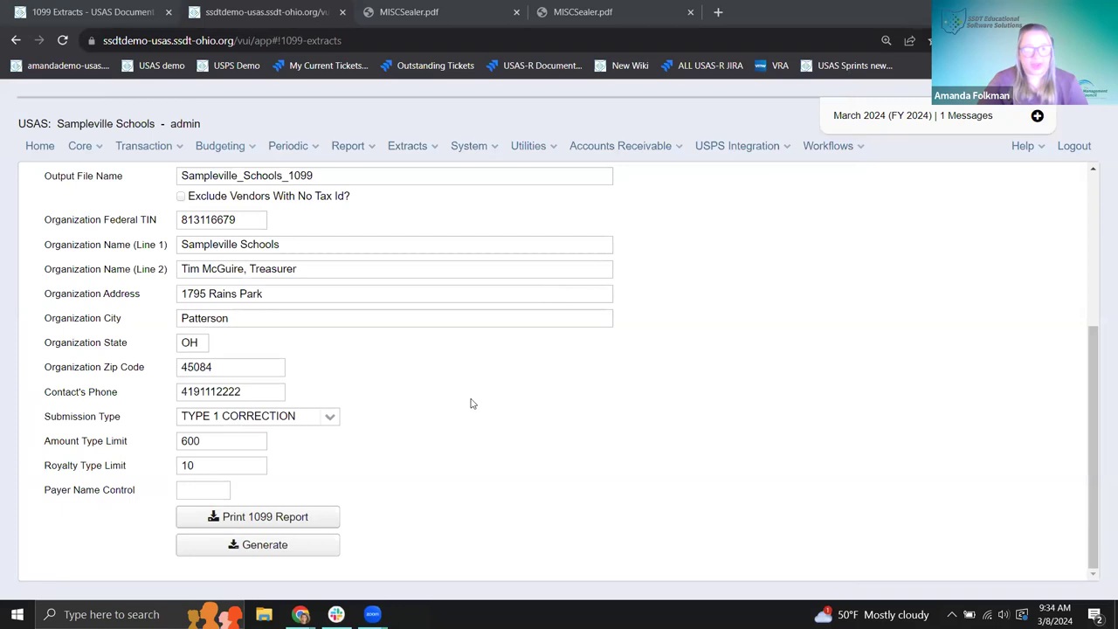
Review the 1099 Extract settings used for the OASBO1 Type 1 correction.
{"action": "scroll", "coordinate": [462, 405], "scroll_direction": "up", "scroll_amount": 1}
{"action": "scroll", "coordinate": [461, 405], "scroll_direction": "down", "scroll_amount": 1}
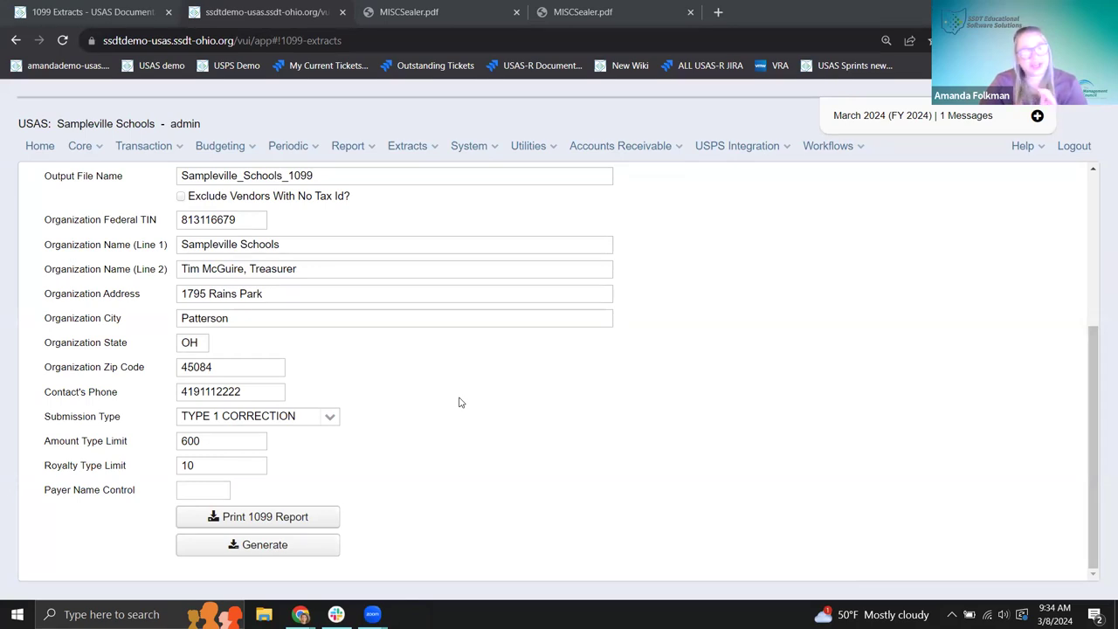
{"action": "scroll", "coordinate": [460, 402], "scroll_direction": "up", "scroll_amount": 5}
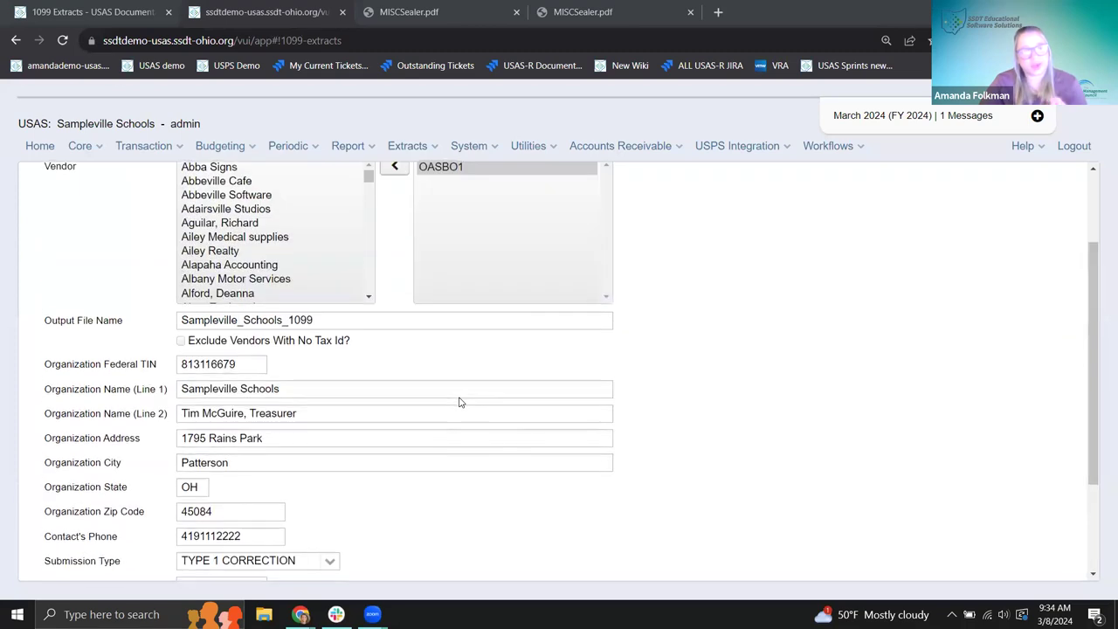
{"action": "scroll", "coordinate": [460, 401], "scroll_direction": "up", "scroll_amount": 1}
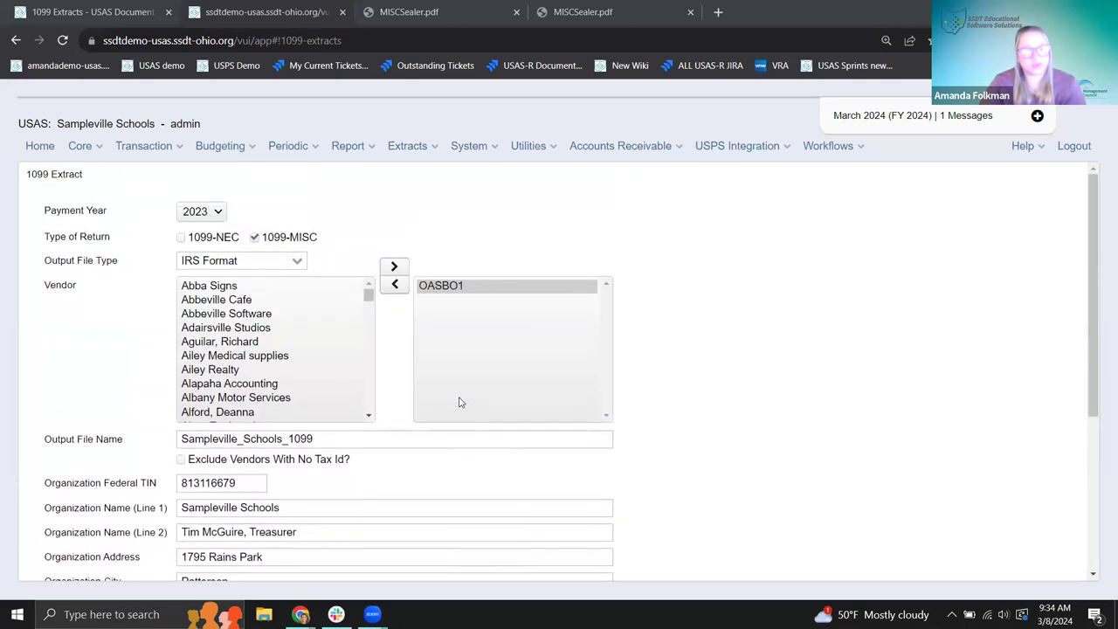
{"action": "scroll", "coordinate": [460, 401], "scroll_direction": "down", "scroll_amount": 5}
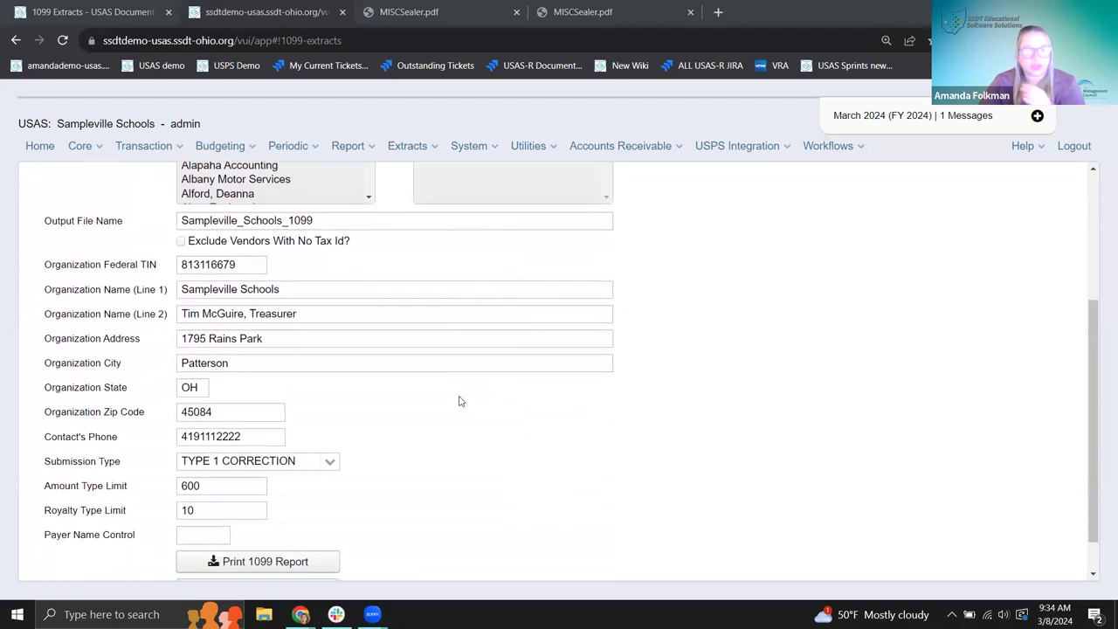
{"action": "scroll", "coordinate": [460, 401], "scroll_direction": "down", "scroll_amount": 1}
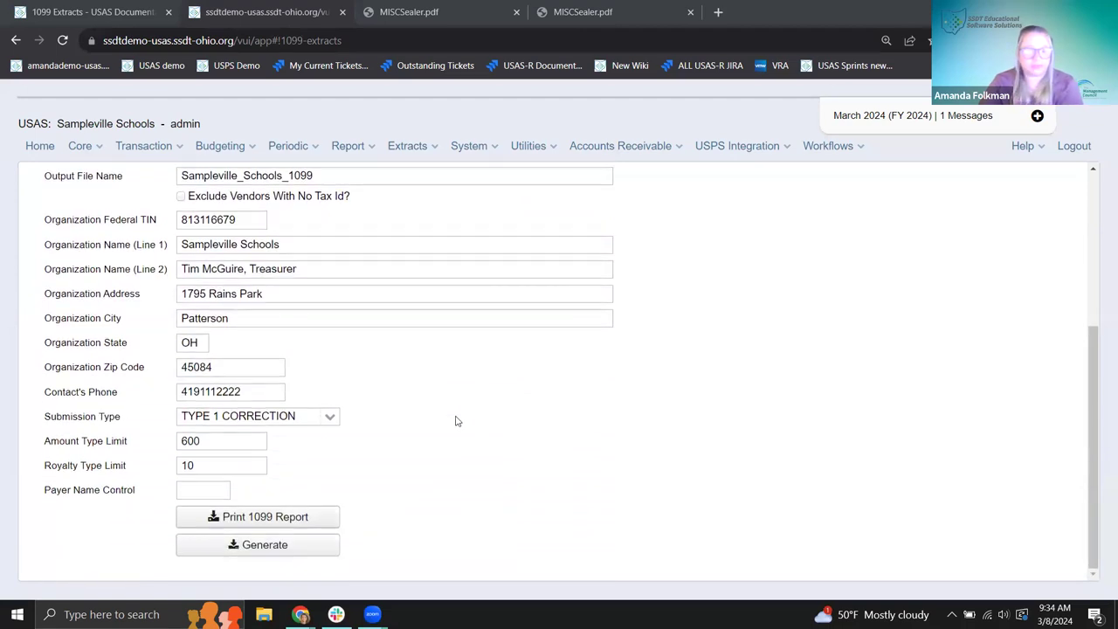
Switch to the 1099 Extracts wiki page and read the Type 1 correction steps down to the note about the CORRECTED checkbox.
{"action": "left_click", "coordinate": [76, 13]}
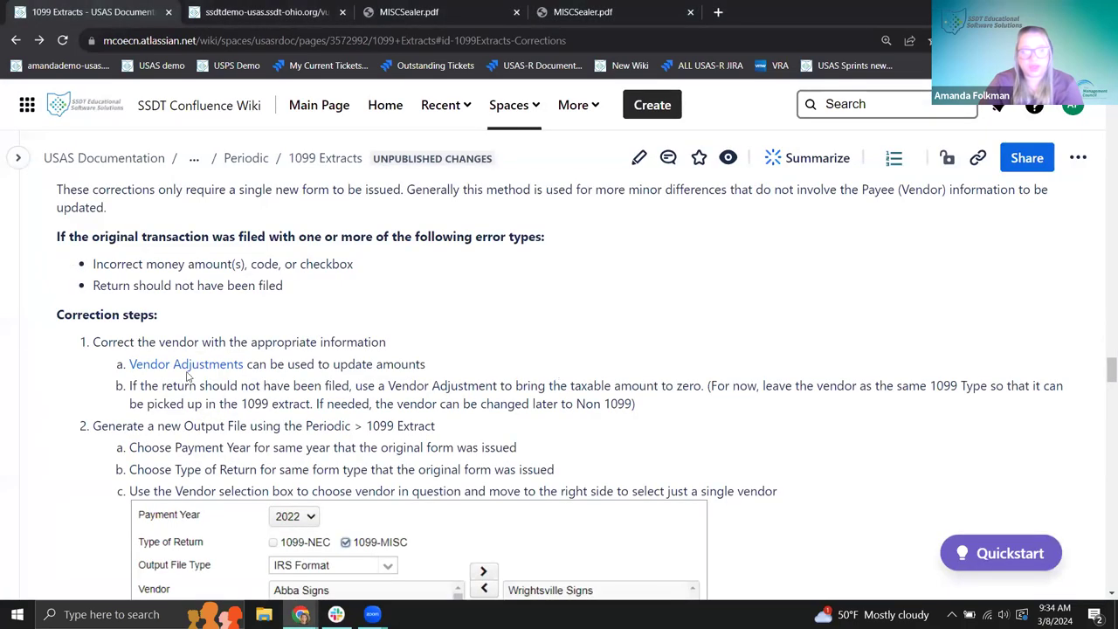
{"action": "scroll", "coordinate": [105, 366], "scroll_direction": "down", "scroll_amount": 2}
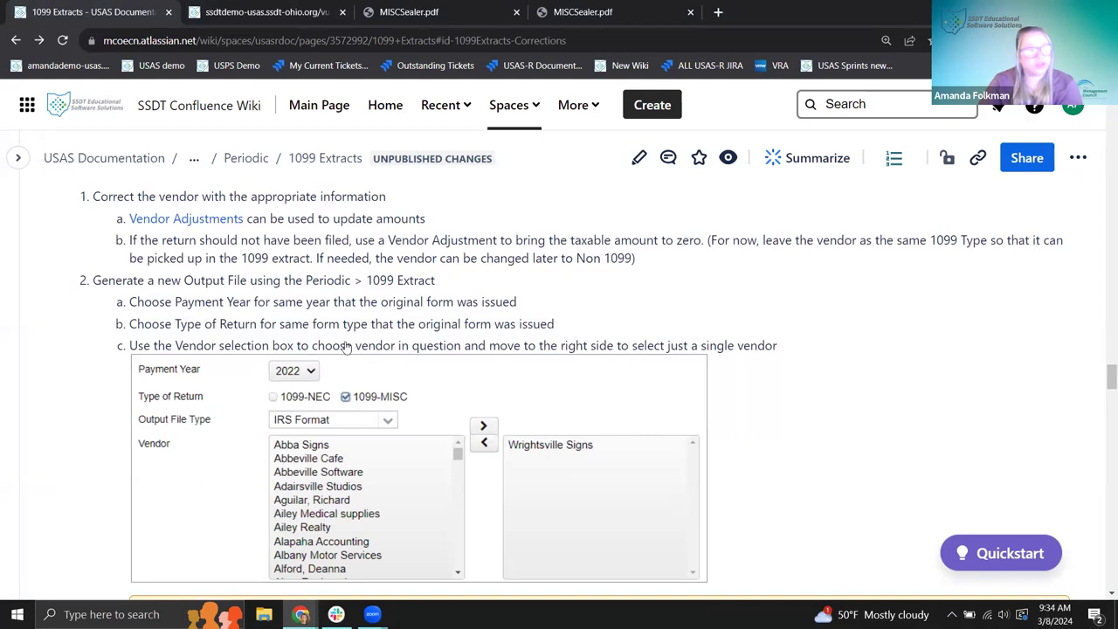
{"action": "scroll", "coordinate": [346, 347], "scroll_direction": "down", "scroll_amount": 3}
{"action": "scroll", "coordinate": [209, 323], "scroll_direction": "down", "scroll_amount": 1}
{"action": "scroll", "coordinate": [341, 311], "scroll_direction": "down", "scroll_amount": 1}
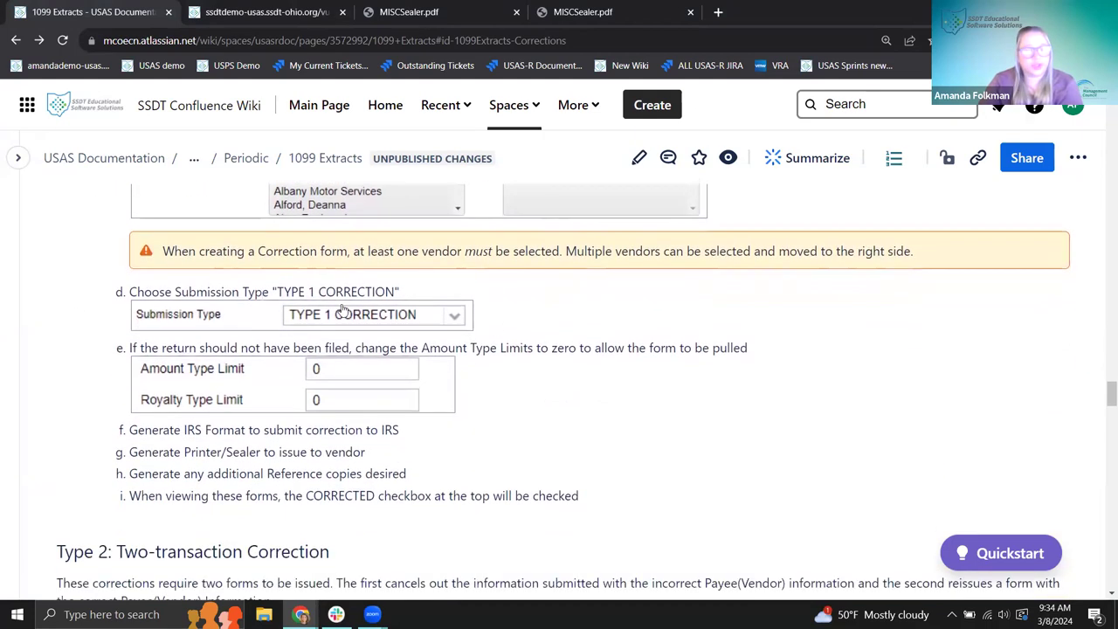
{"action": "scroll", "coordinate": [454, 365], "scroll_direction": "down", "scroll_amount": 1}
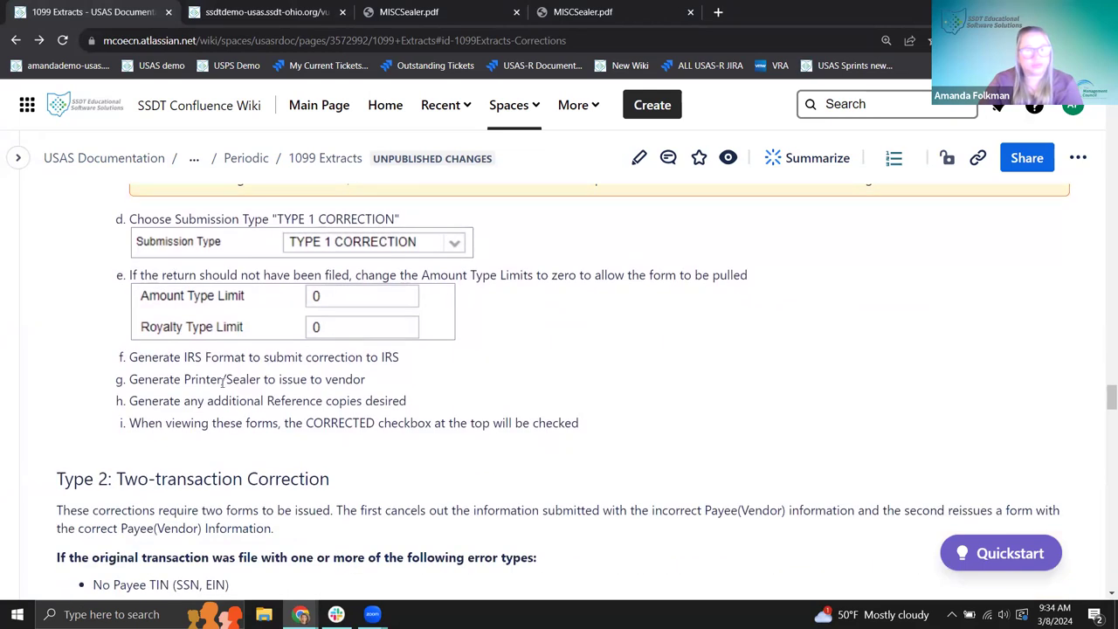
{"action": "left_click_drag", "start_coordinate": [185, 425], "coordinate": [550, 425]}
{"action": "left_click", "coordinate": [658, 445]}
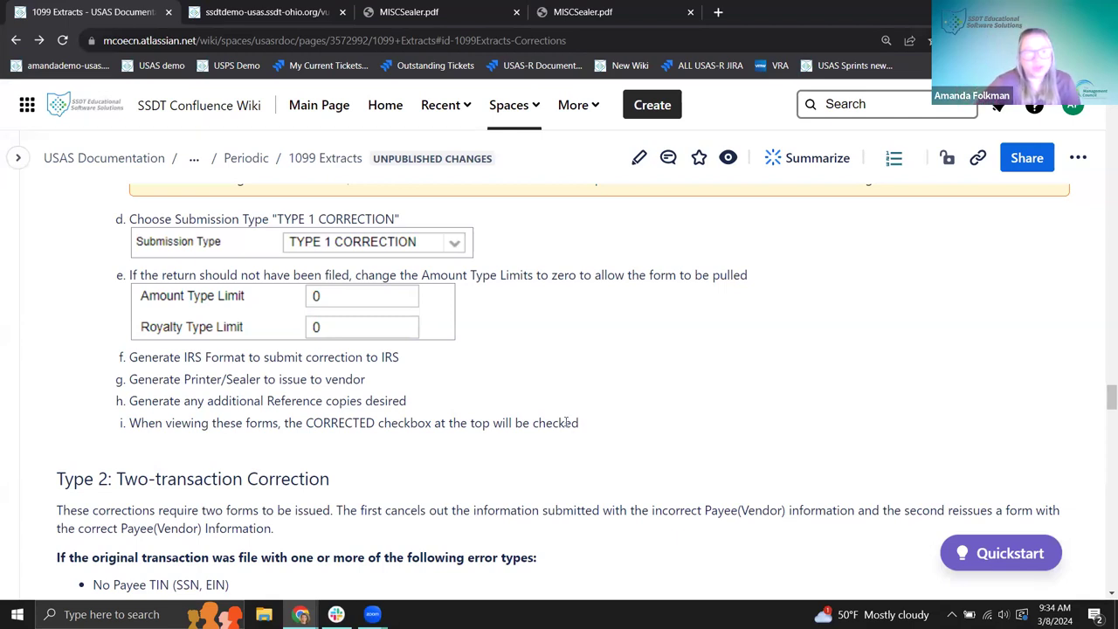
Read the wiki's Type 2 two-transaction correction description and error types, and consult the corrected 1099-MISC form PDF.
{"action": "scroll", "coordinate": [389, 375], "scroll_direction": "down", "scroll_amount": 1}
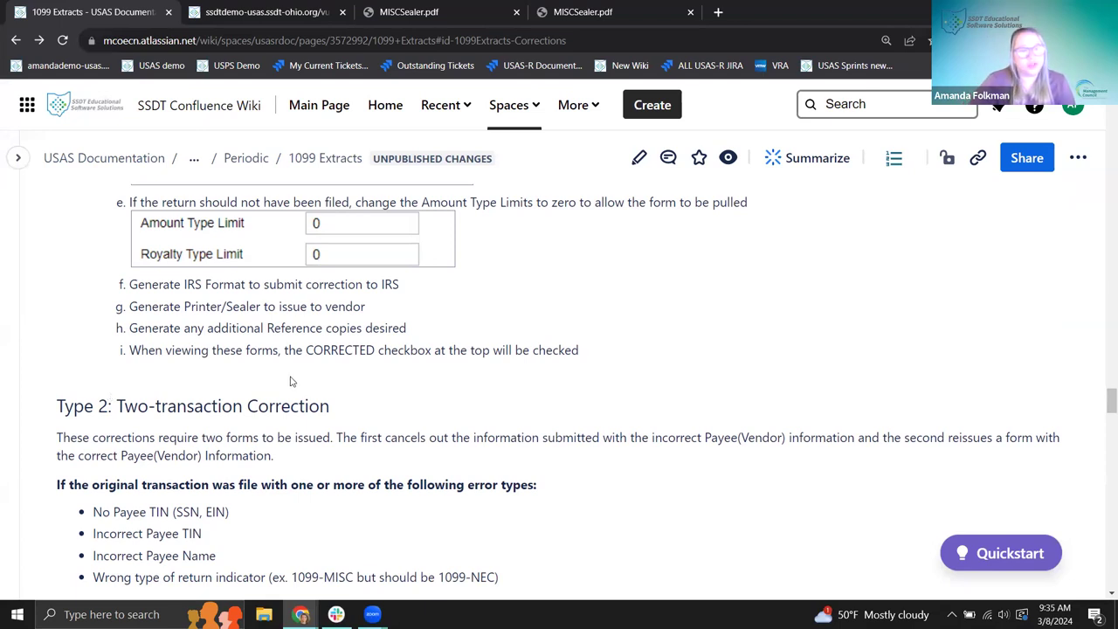
{"action": "scroll", "coordinate": [291, 380], "scroll_direction": "down", "scroll_amount": 1}
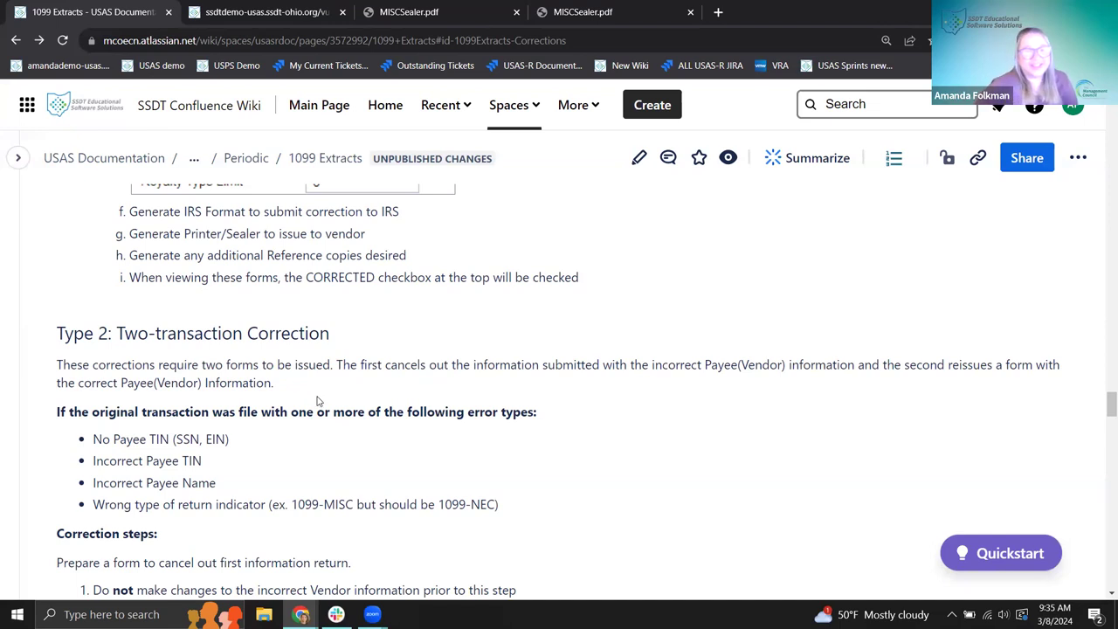
{"action": "scroll", "coordinate": [230, 386], "scroll_direction": "down", "scroll_amount": 1}
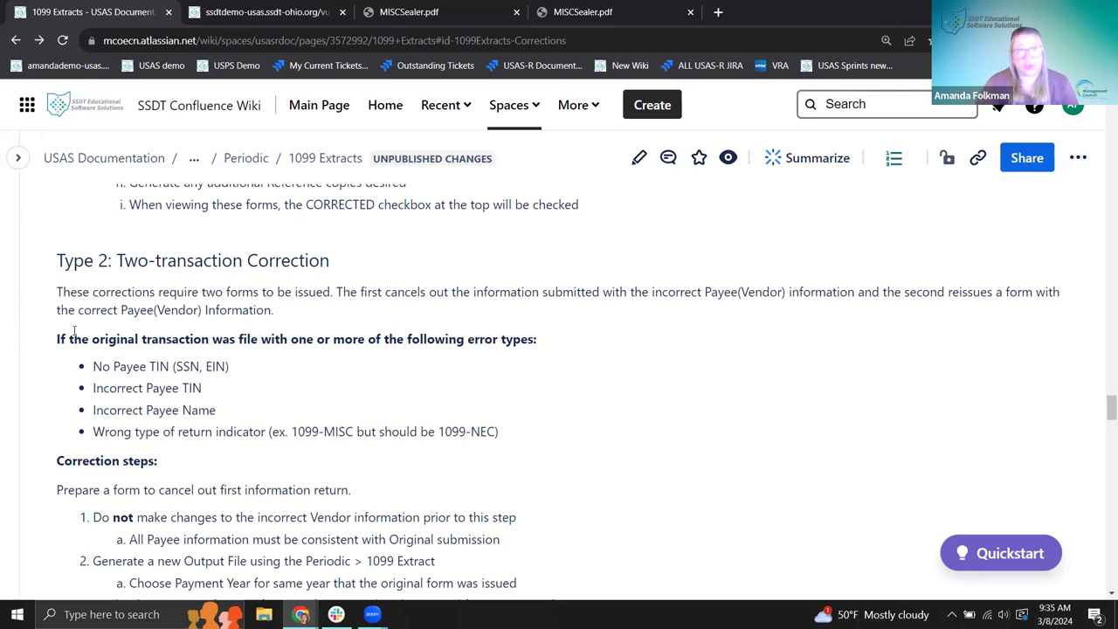
{"action": "left_click", "coordinate": [424, 13]}
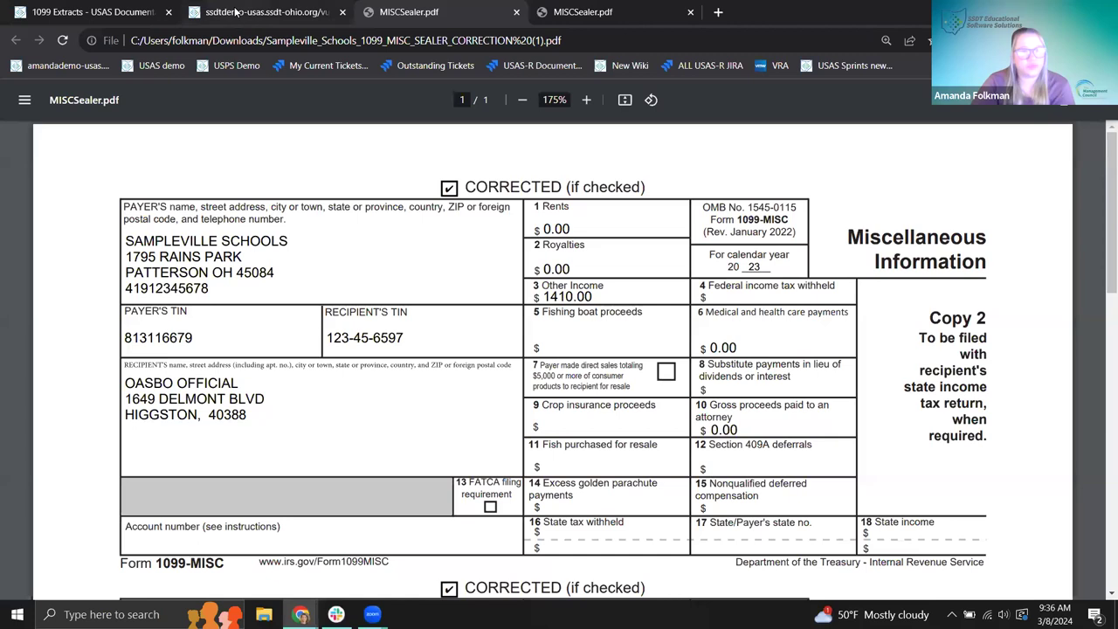
{"action": "left_click", "coordinate": [100, 15]}
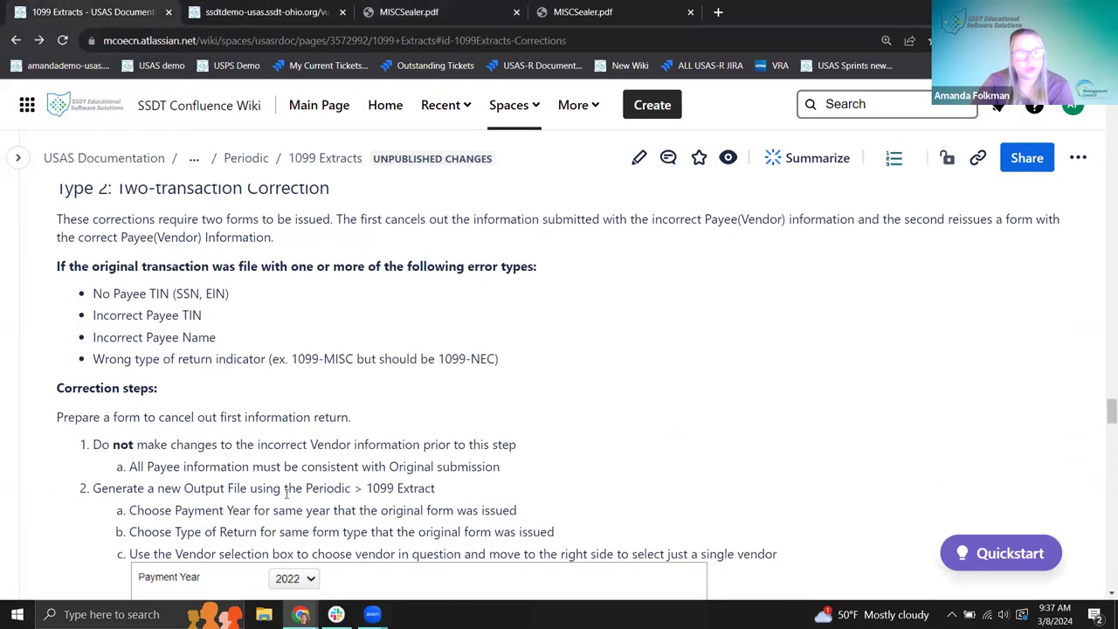
Read the Type 2 correction steps on preparing a form to cancel out the first information return, enlarging the page to 150%.
{"action": "scroll", "coordinate": [305, 393], "scroll_direction": "down", "scroll_amount": 2}
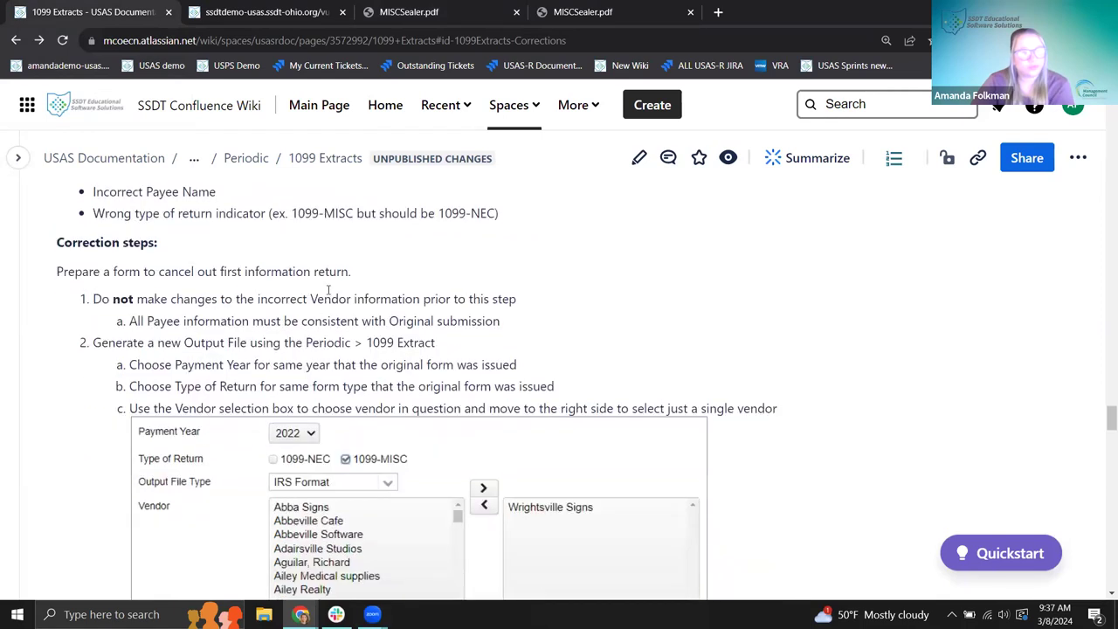
{"action": "left_click_drag", "start_coordinate": [59, 272], "coordinate": [244, 273]}
{"action": "left_click", "coordinate": [393, 287]}
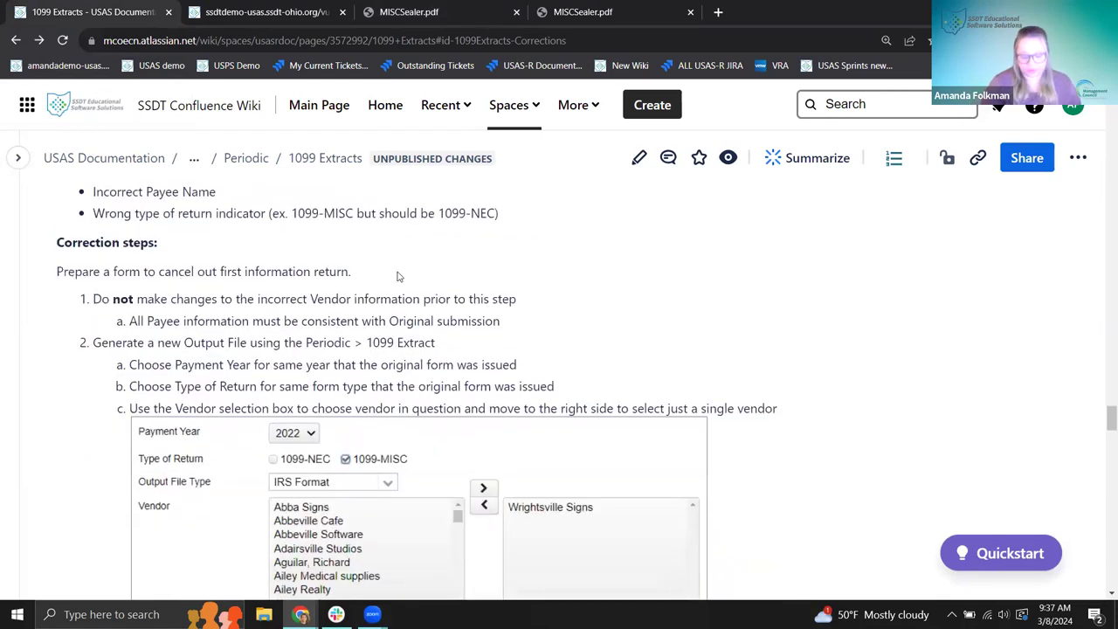
{"action": "key", "text": "ctrl+plus"}
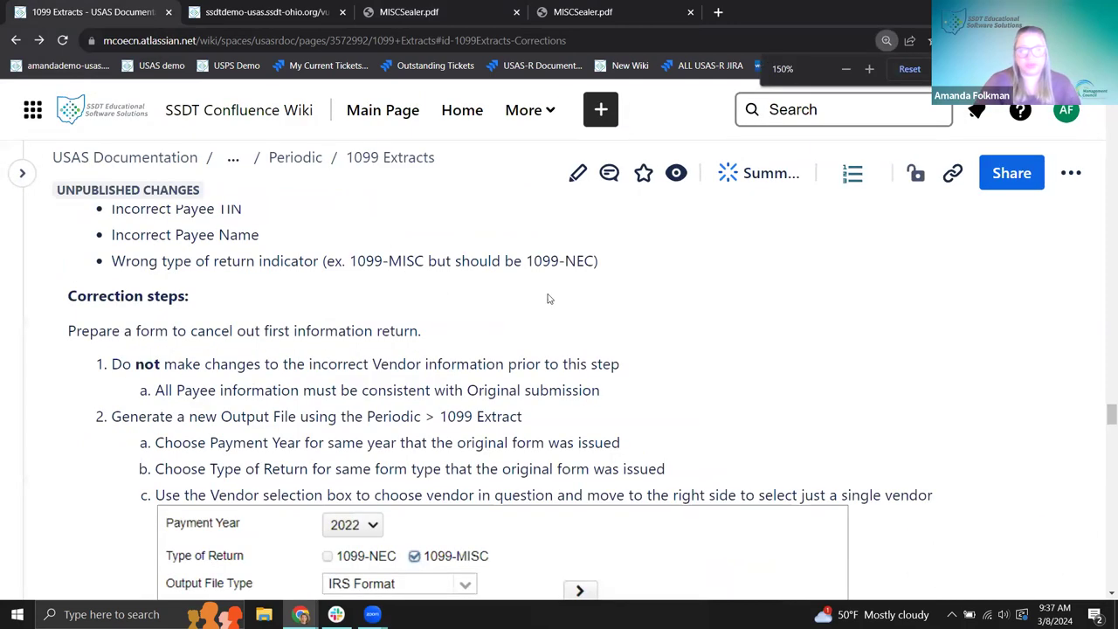
{"action": "scroll", "coordinate": [276, 340], "scroll_direction": "down", "scroll_amount": 1}
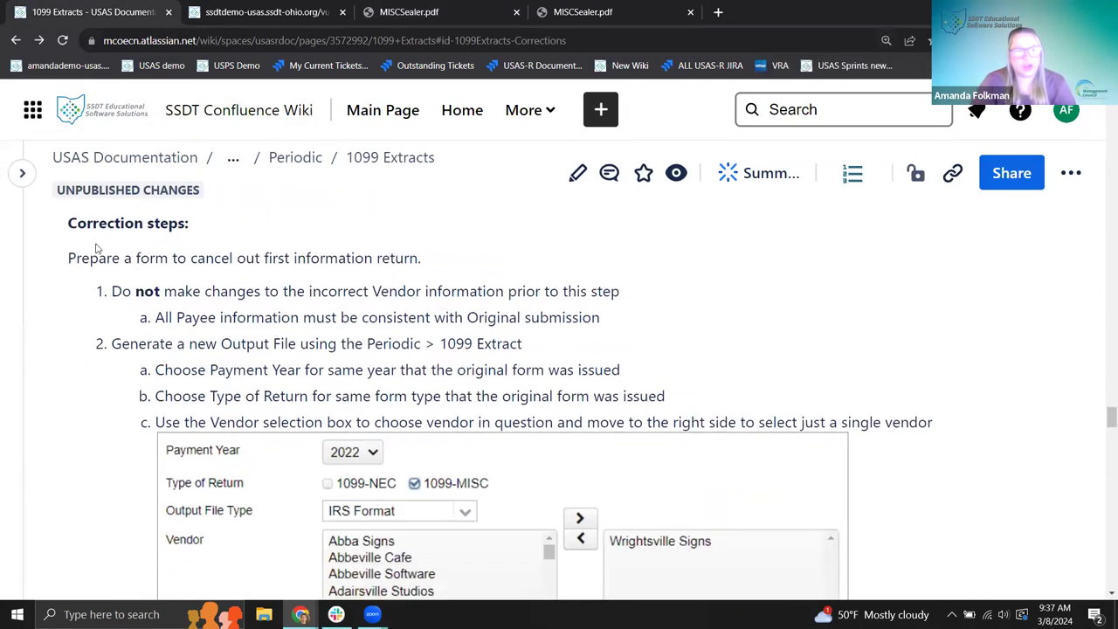
{"action": "left_click_drag", "start_coordinate": [269, 258], "coordinate": [367, 261]}
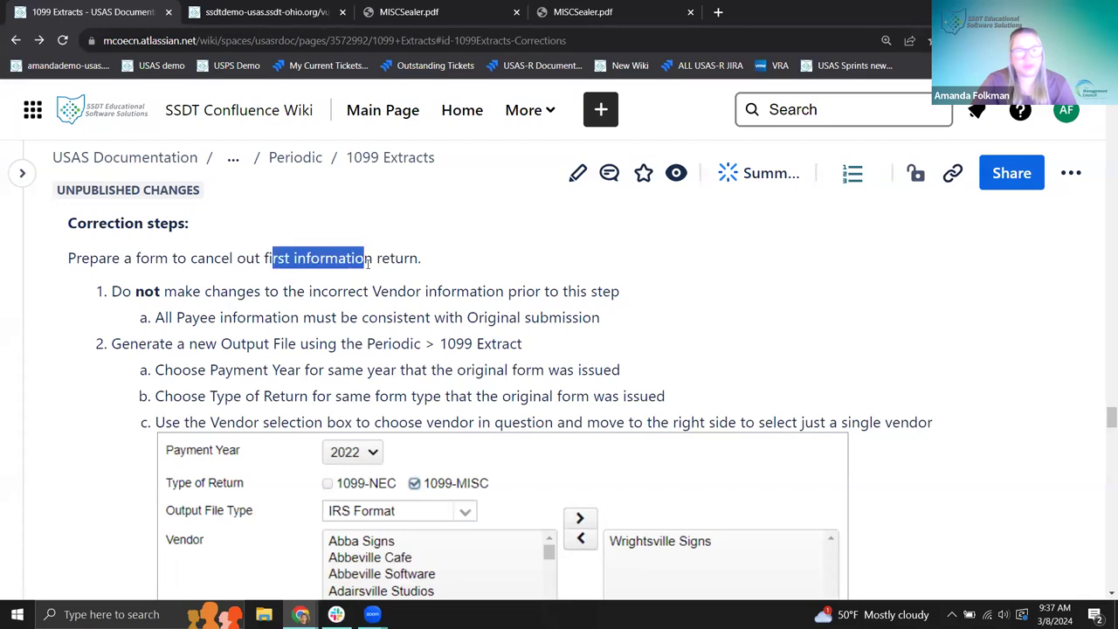
{"action": "left_click", "coordinate": [450, 278]}
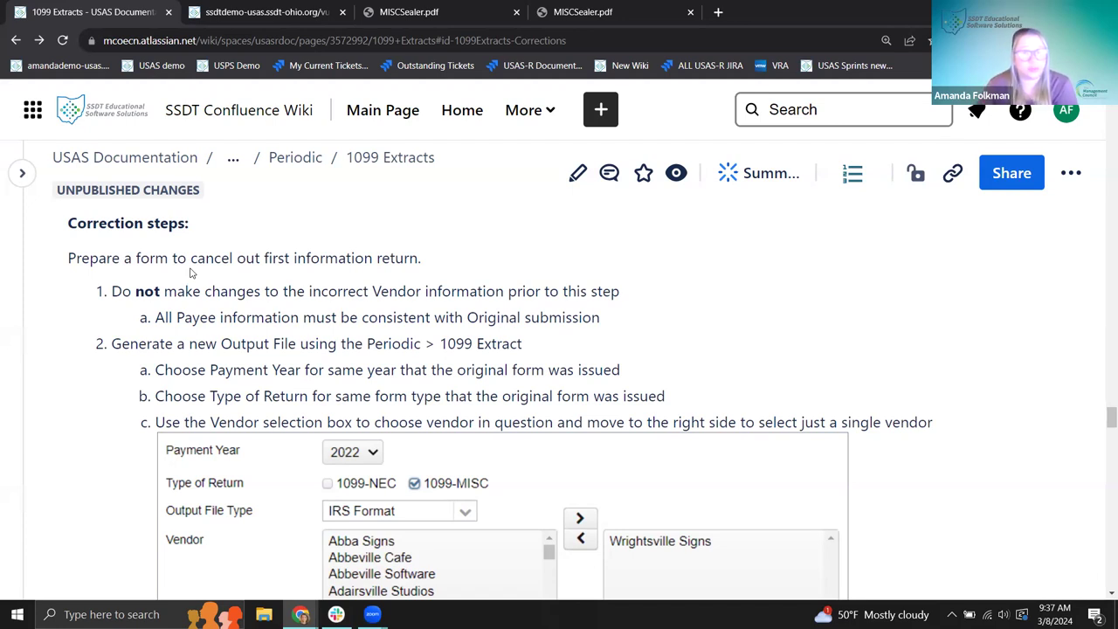
Check the 1099 Extract year, return type and vendor in USAS, and view the recipient details on the corrected form PDF.
{"action": "left_click", "coordinate": [247, 12]}
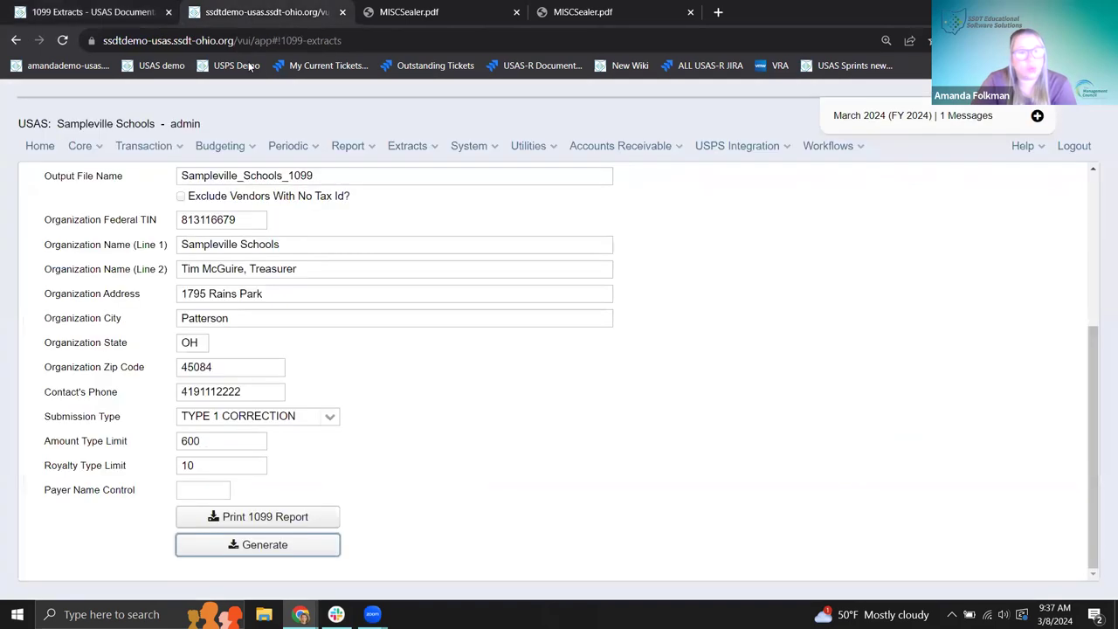
{"action": "scroll", "coordinate": [328, 393], "scroll_direction": "up", "scroll_amount": 3}
{"action": "scroll", "coordinate": [329, 393], "scroll_direction": "up", "scroll_amount": 1}
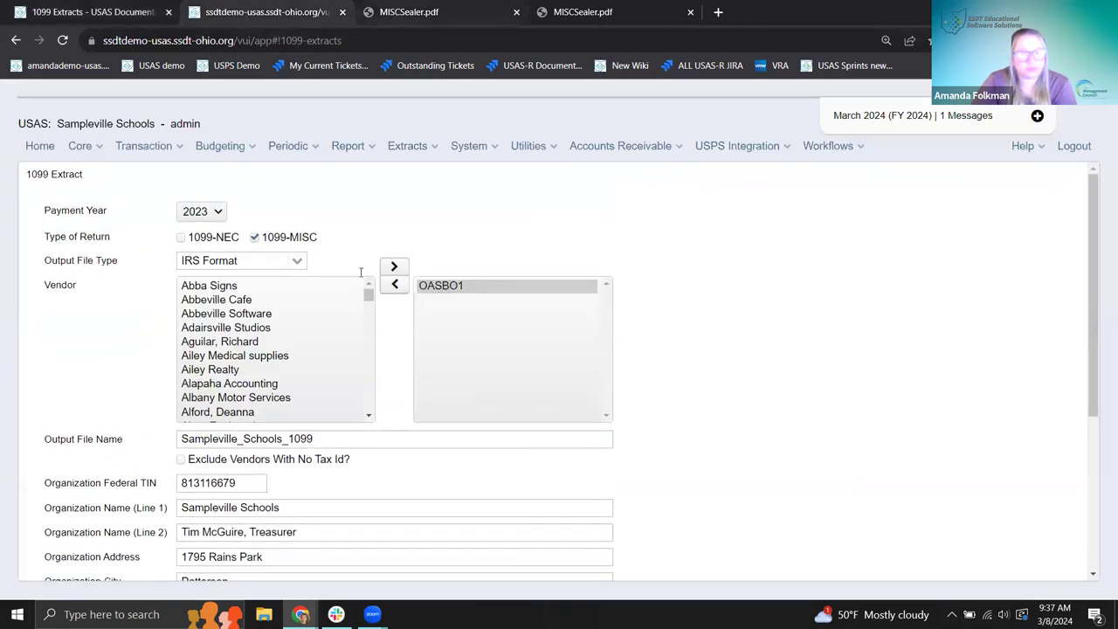
{"action": "left_click", "coordinate": [398, 13]}
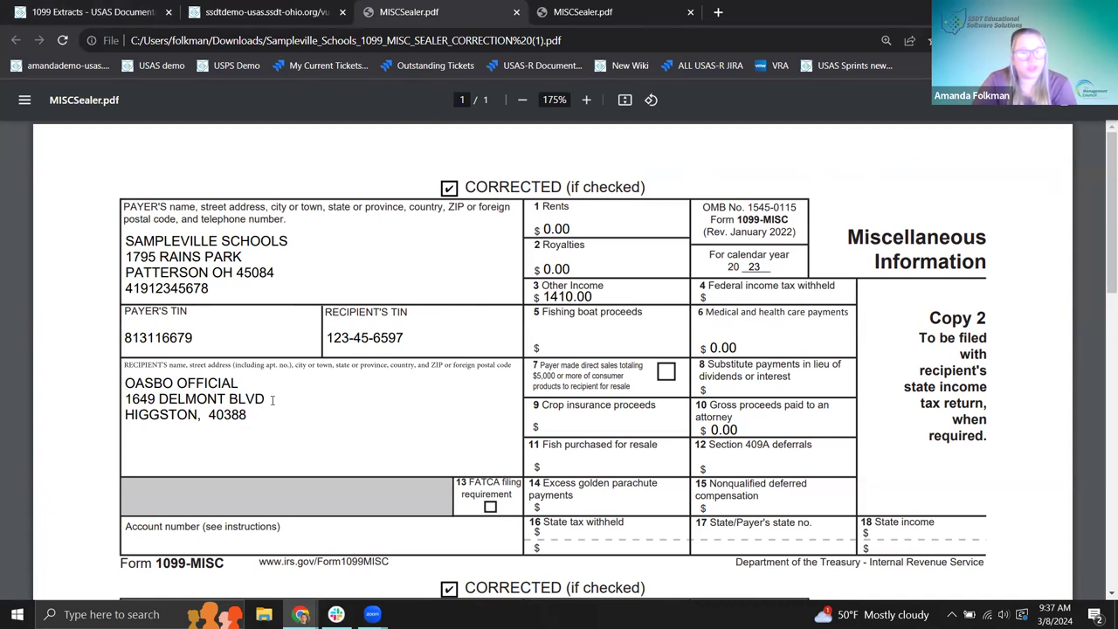
{"action": "left_click", "coordinate": [271, 12]}
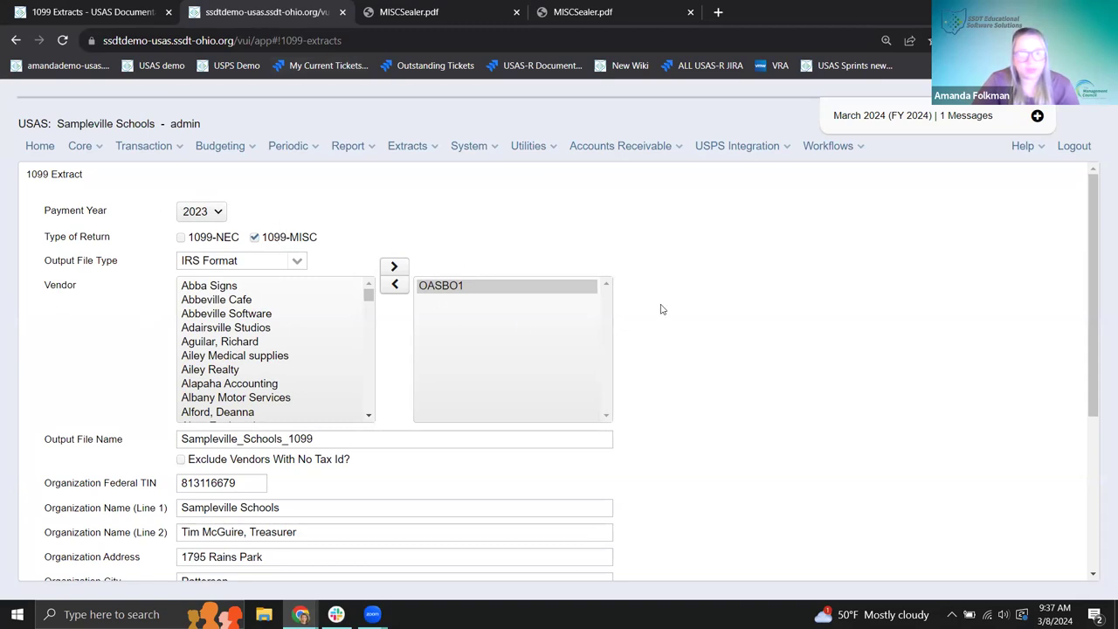
Set the submission type to TYPE 2 CORRECTION, enable Zero All Amounts, and generate the IRS Format file for OASBO1.
{"action": "scroll", "coordinate": [661, 310], "scroll_direction": "down", "scroll_amount": 3}
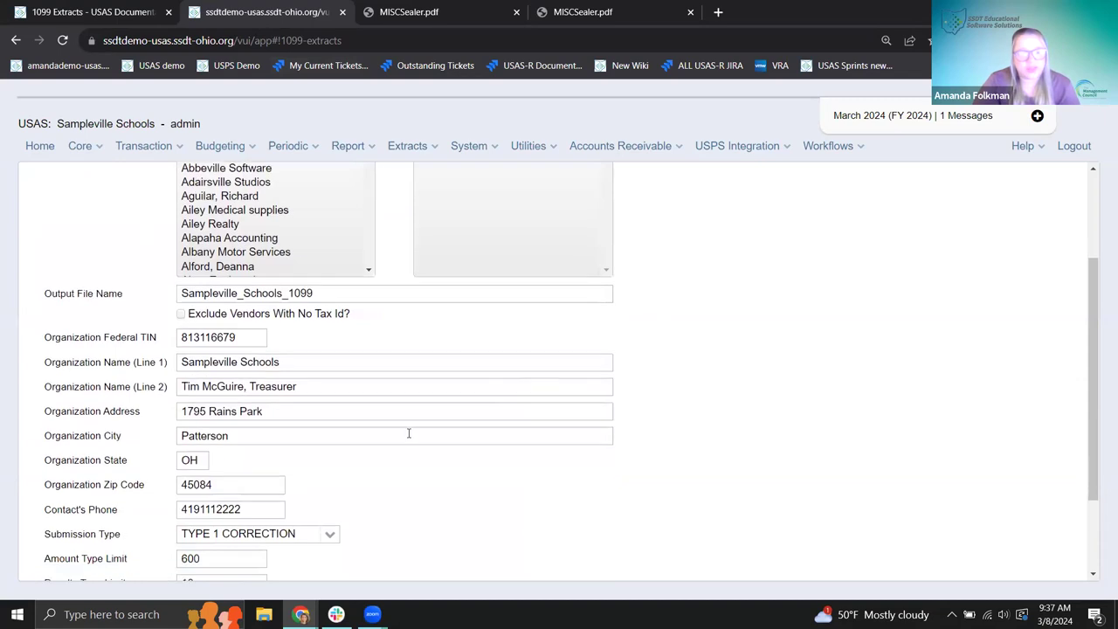
{"action": "scroll", "coordinate": [408, 433], "scroll_direction": "down", "scroll_amount": 3}
{"action": "left_click", "coordinate": [329, 417]}
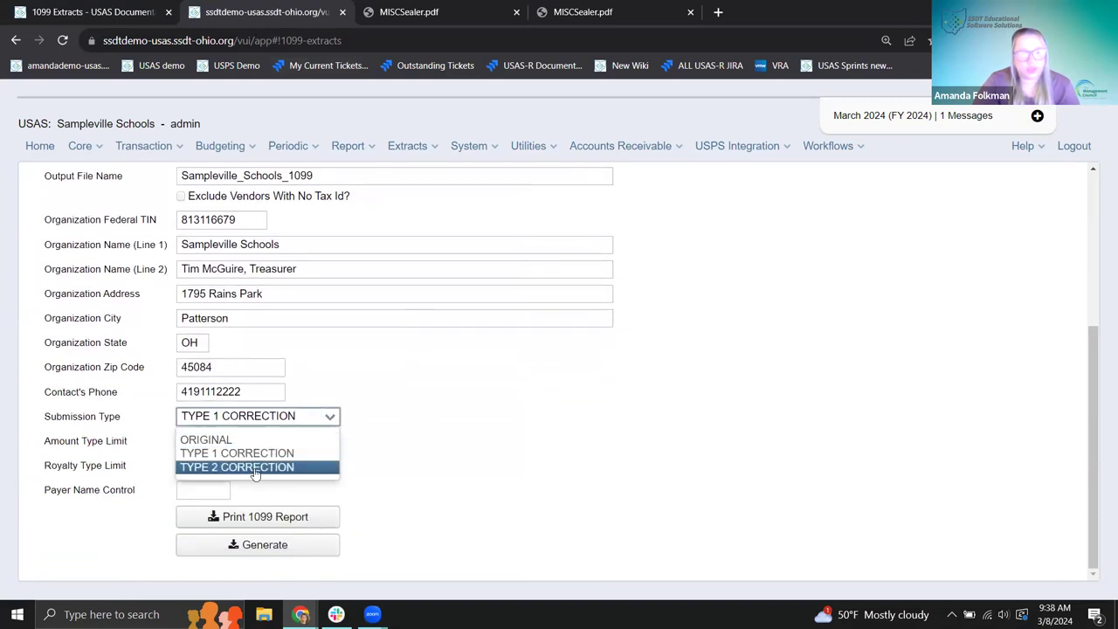
{"action": "left_click", "coordinate": [255, 468]}
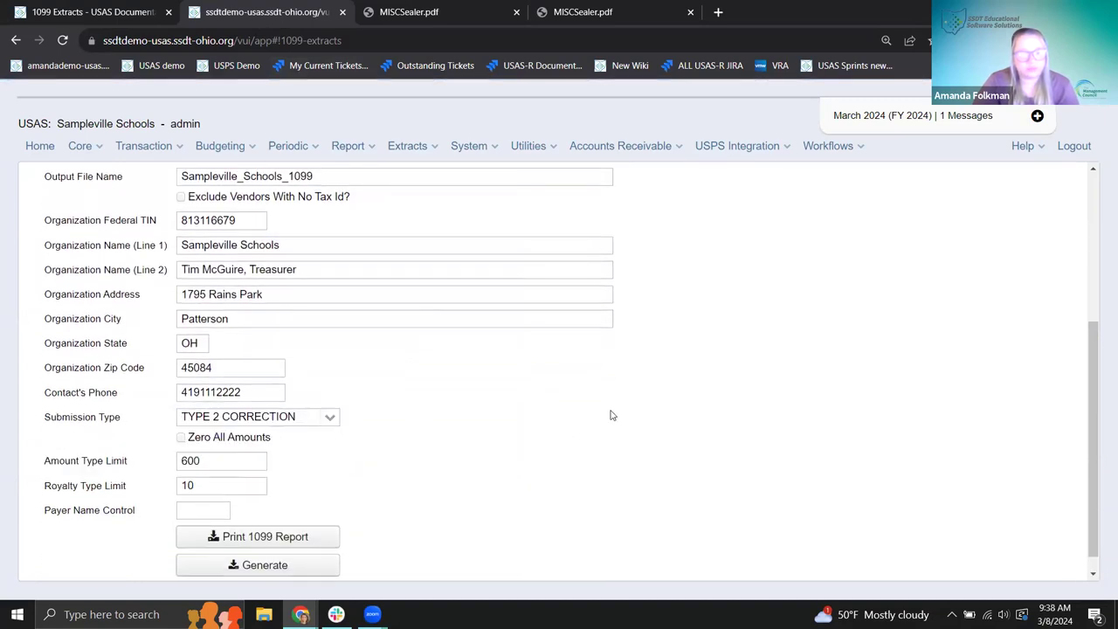
{"action": "left_click", "coordinate": [180, 440]}
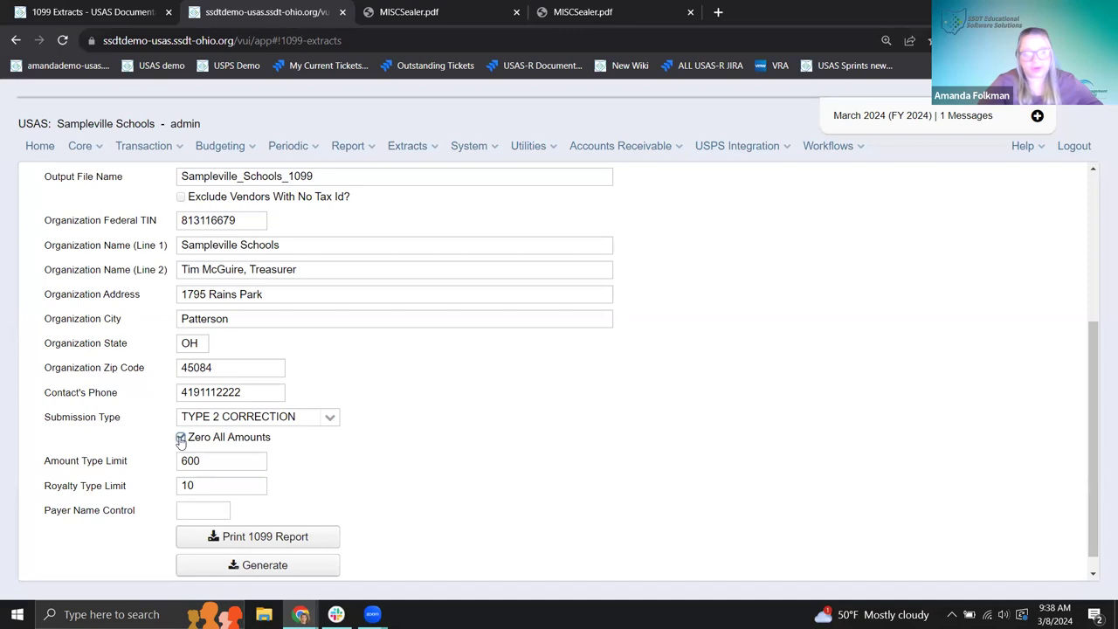
{"action": "left_click", "coordinate": [249, 566]}
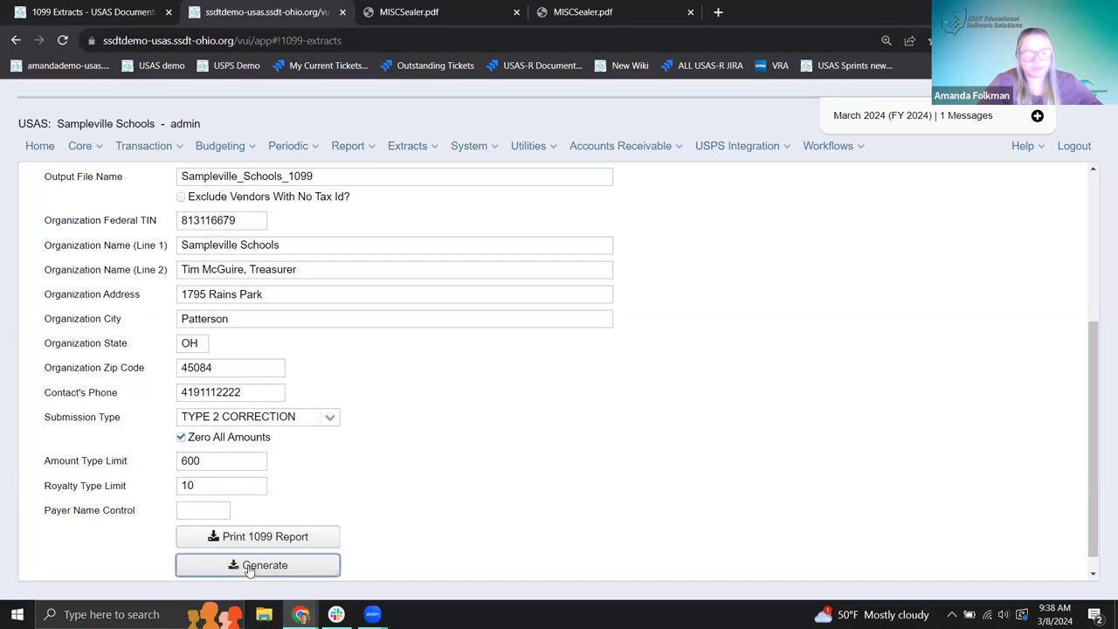
{"action": "scroll", "coordinate": [403, 326], "scroll_direction": "up", "scroll_amount": 3}
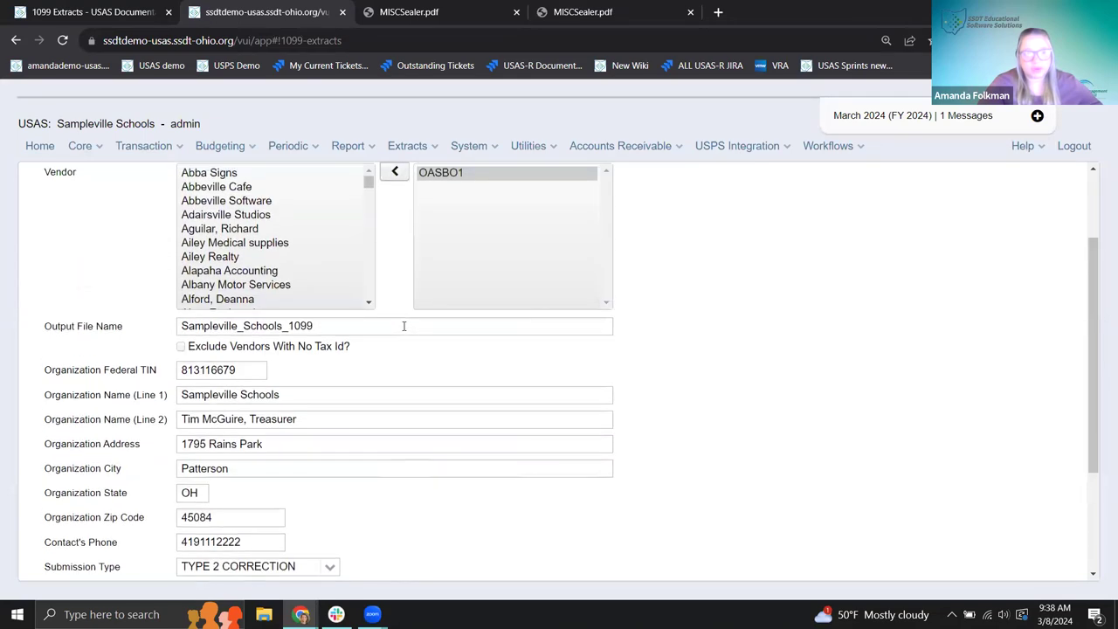
Generate Printer/Sealer Copies of the zeroed Type 2 correction for OASBO1, and view the resulting PDF at 175%.
{"action": "left_click", "coordinate": [300, 215]}
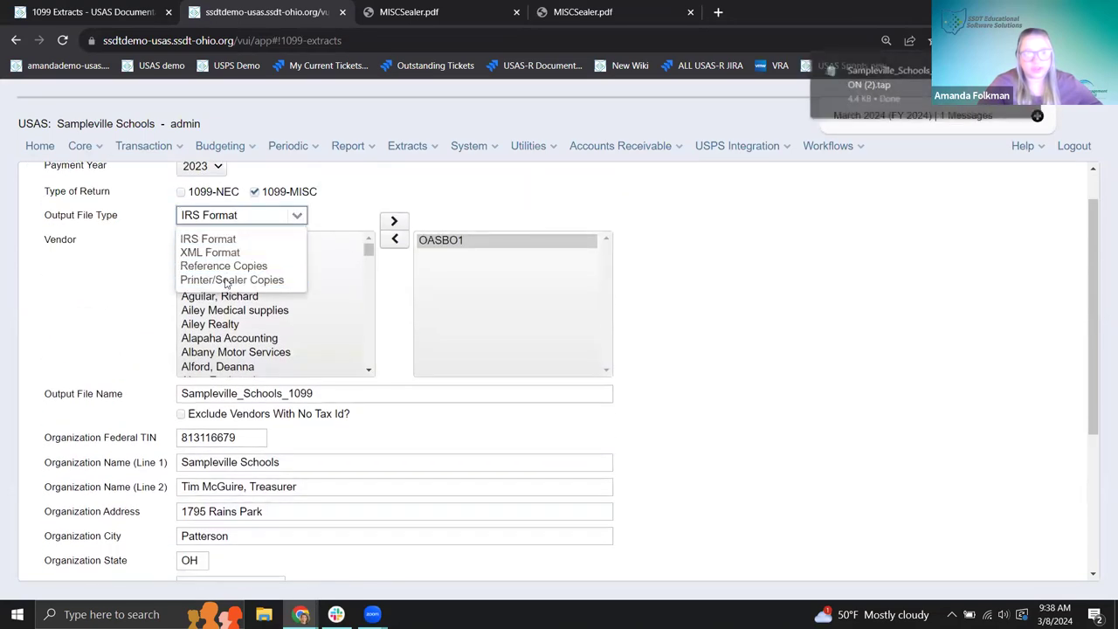
{"action": "left_click", "coordinate": [231, 280]}
{"action": "scroll", "coordinate": [734, 341], "scroll_direction": "down", "scroll_amount": 5}
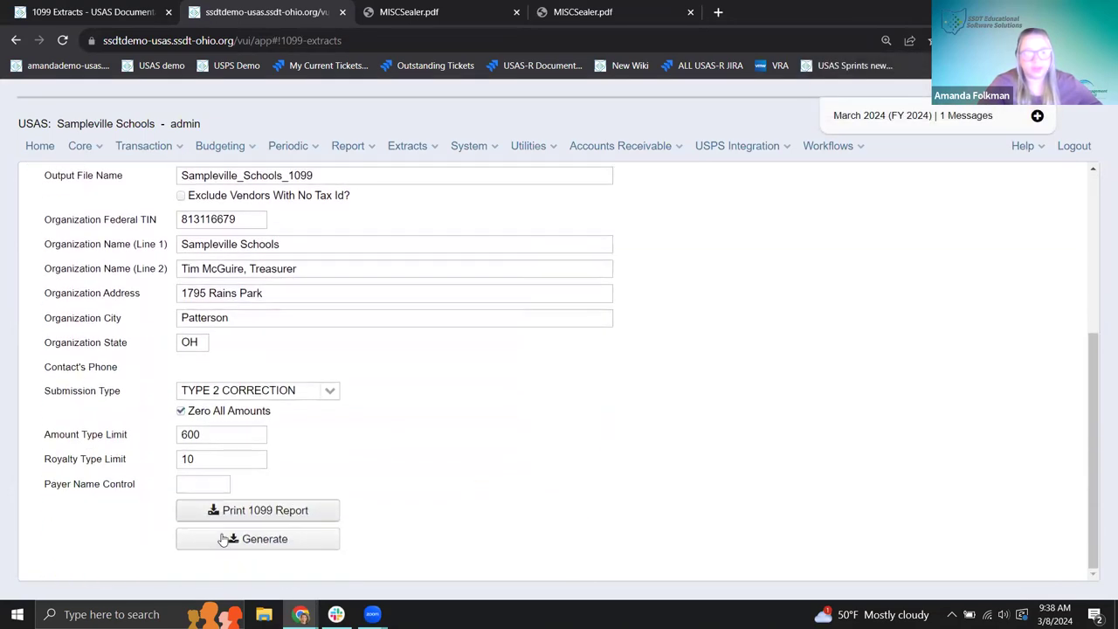
{"action": "left_click", "coordinate": [209, 539]}
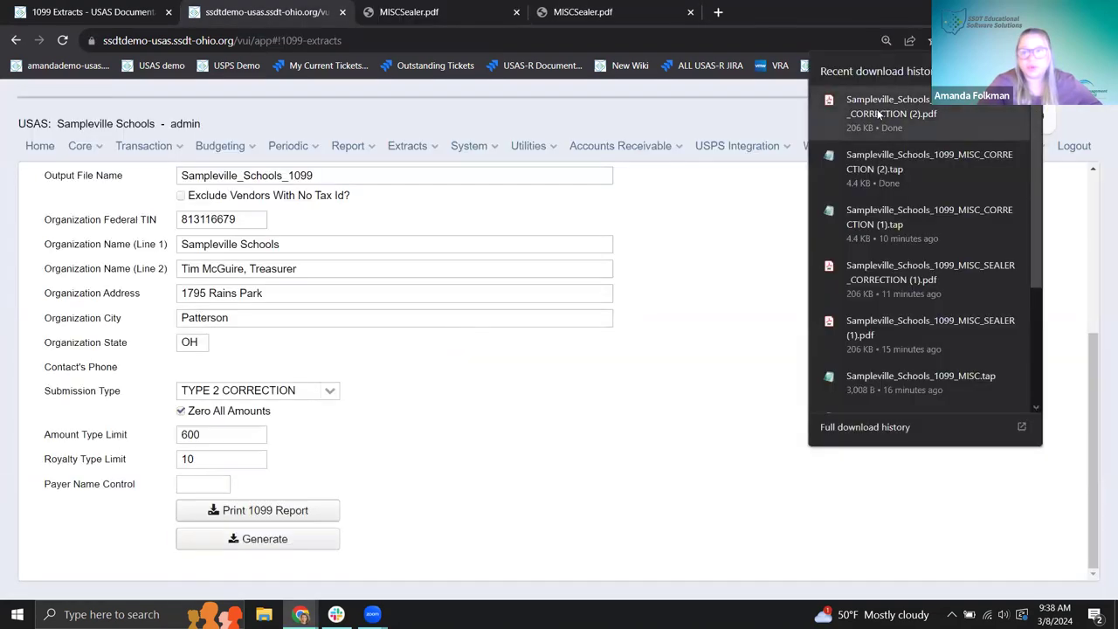
{"action": "left_click", "coordinate": [871, 118]}
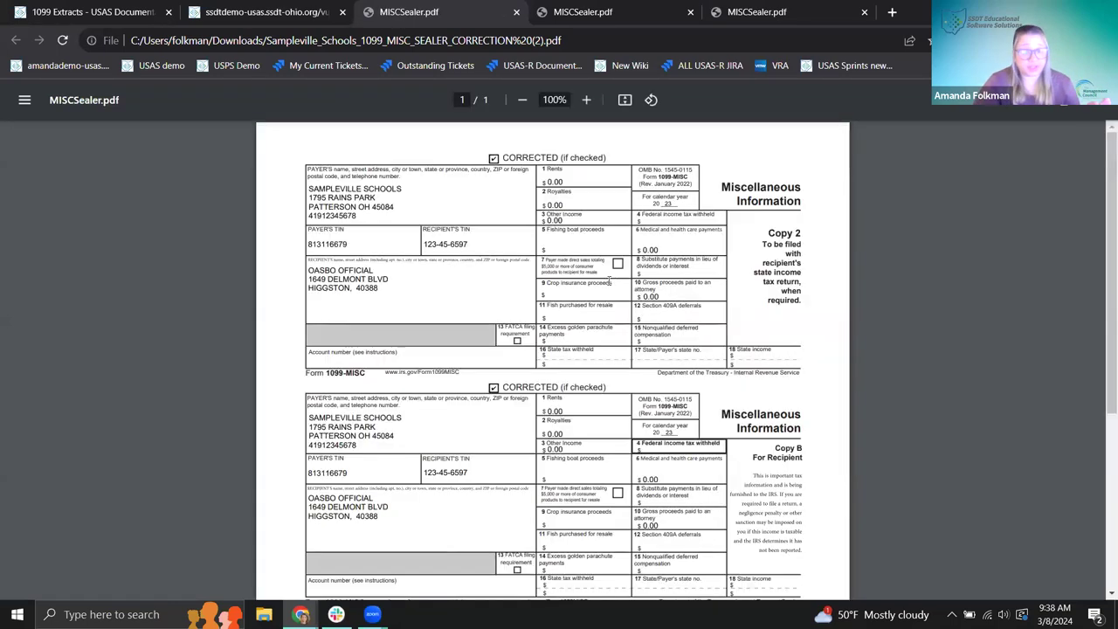
{"action": "scroll", "coordinate": [885, 306], "scroll_direction": "up", "scroll_amount": 4}
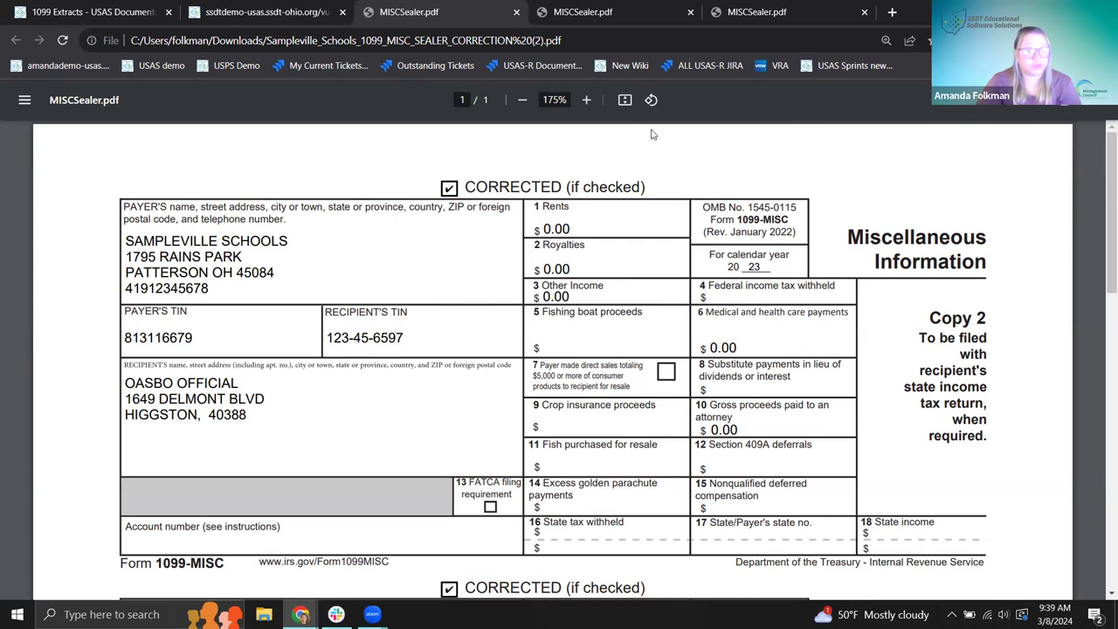
Read the wiki's remaining Type 2 cancellation steps and the instructions for preparing a form with the correct information.
{"action": "left_click", "coordinate": [96, 13]}
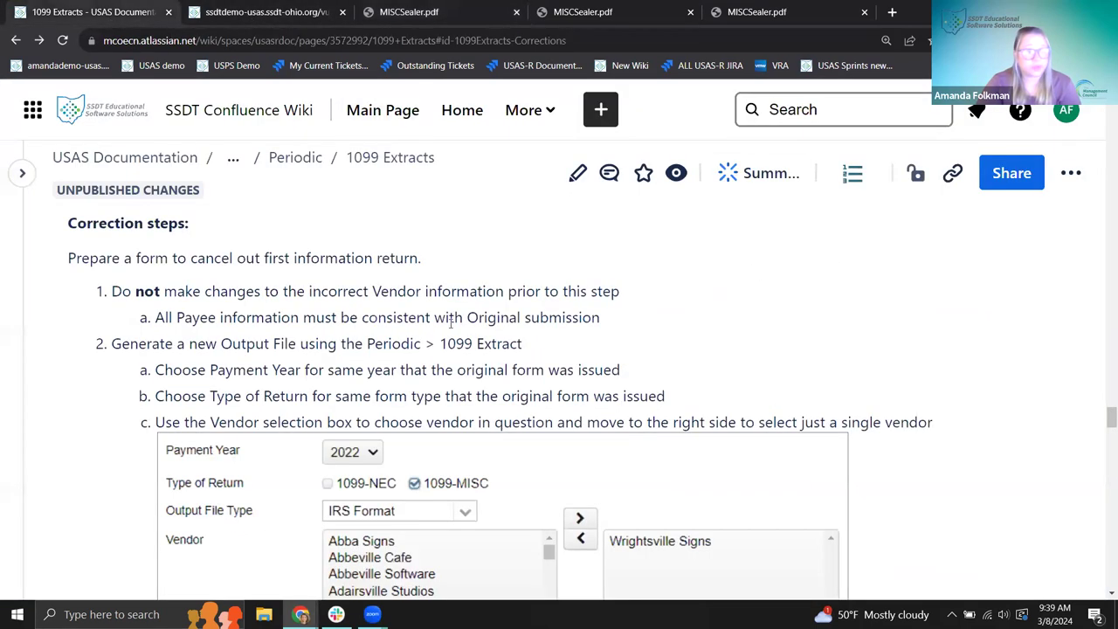
{"action": "scroll", "coordinate": [451, 325], "scroll_direction": "down", "scroll_amount": 2}
{"action": "scroll", "coordinate": [451, 324], "scroll_direction": "down", "scroll_amount": 2}
{"action": "scroll", "coordinate": [325, 423], "scroll_direction": "down", "scroll_amount": 1}
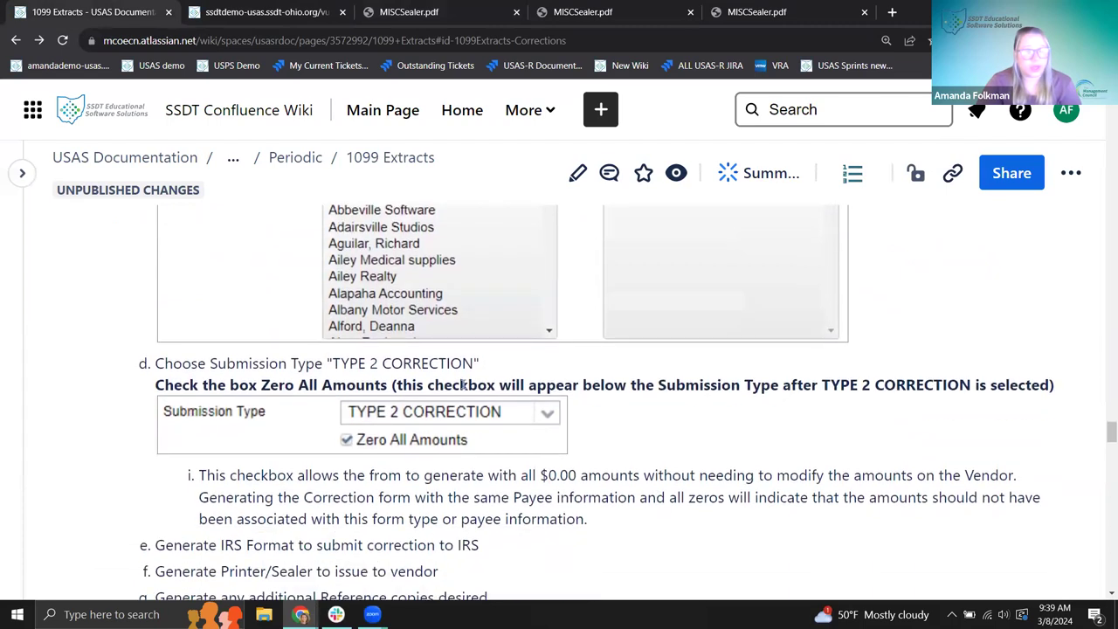
{"action": "scroll", "coordinate": [406, 424], "scroll_direction": "down", "scroll_amount": 1}
{"action": "scroll", "coordinate": [379, 430], "scroll_direction": "down", "scroll_amount": 2}
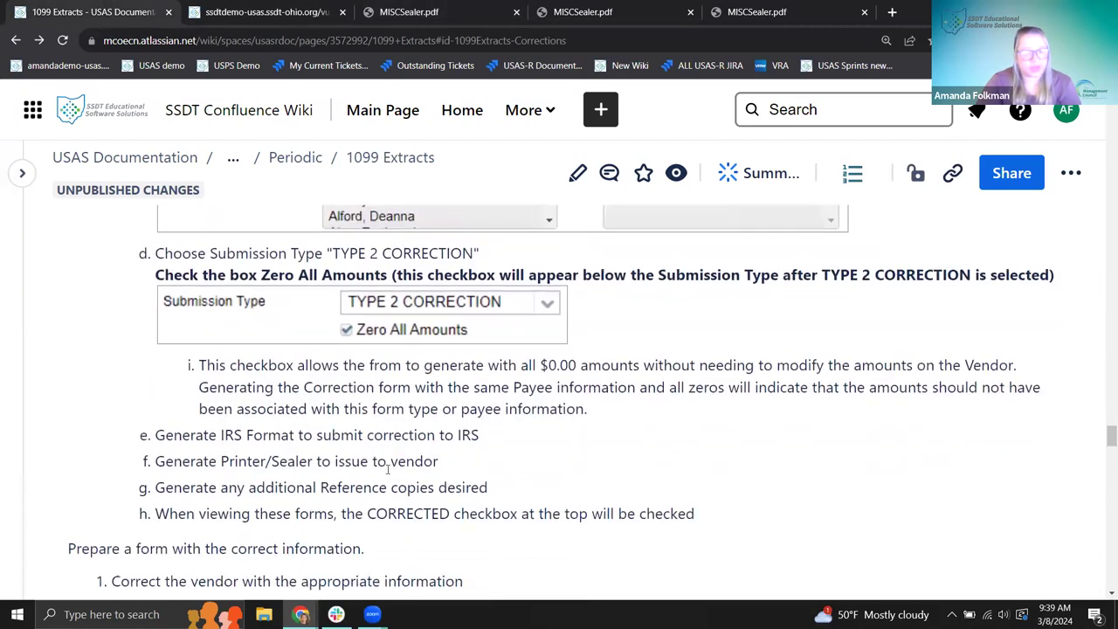
{"action": "left_click_drag", "start_coordinate": [75, 441], "coordinate": [360, 456]}
{"action": "scroll", "coordinate": [512, 449], "scroll_direction": "down", "scroll_amount": 2}
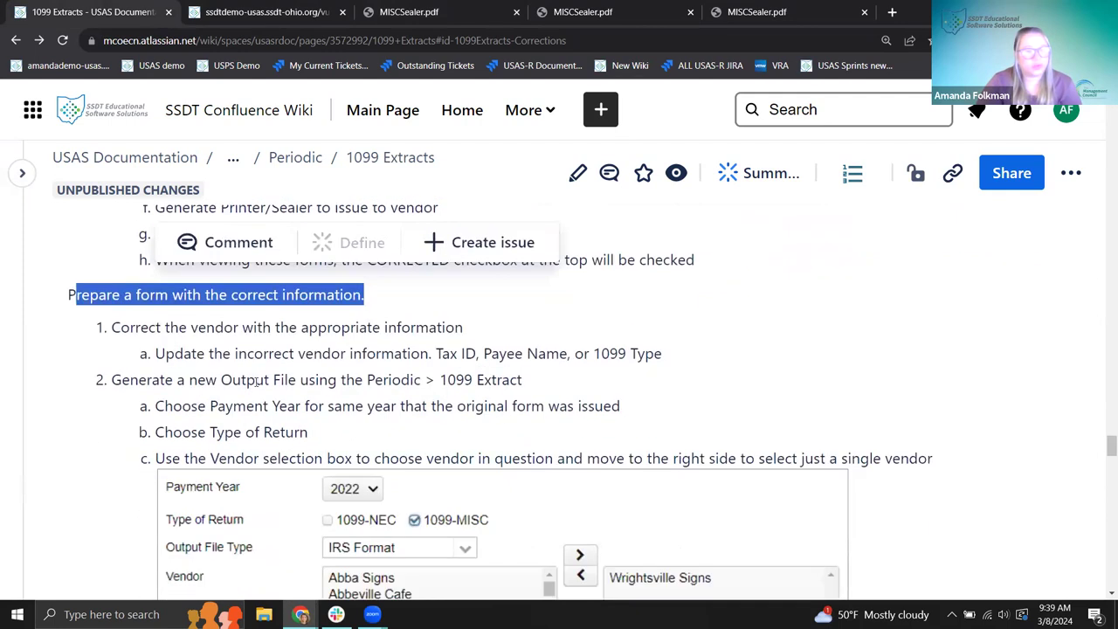
{"action": "left_click", "coordinate": [109, 332]}
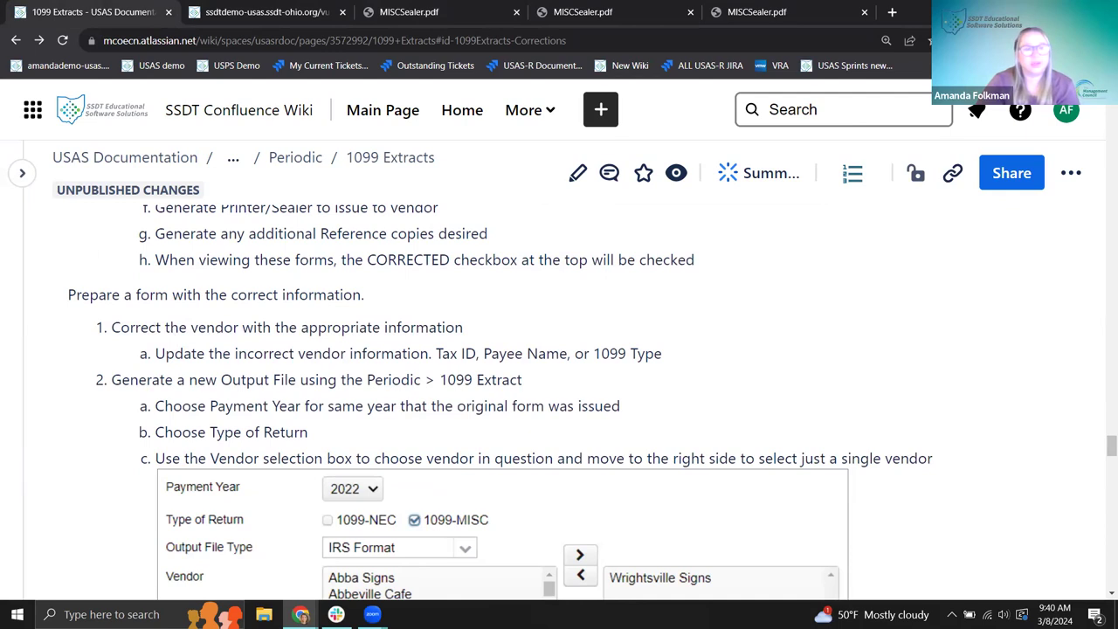
Return to USAS and open vendor OASBO1's record for editing from the Vendors list.
{"action": "left_click", "coordinate": [248, 14]}
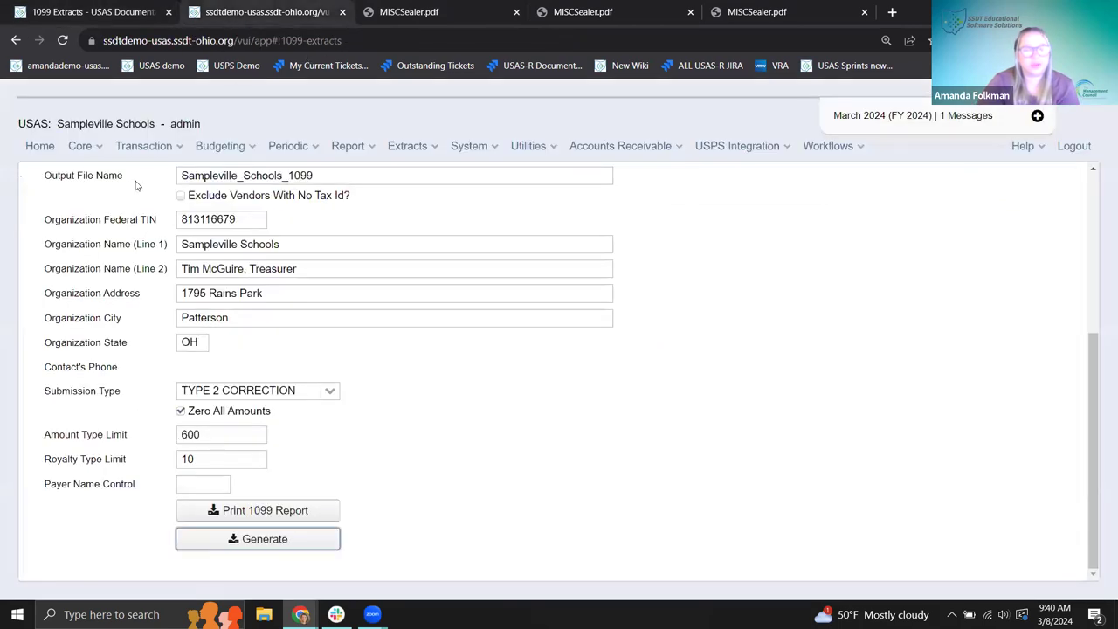
{"action": "left_click", "coordinate": [87, 150]}
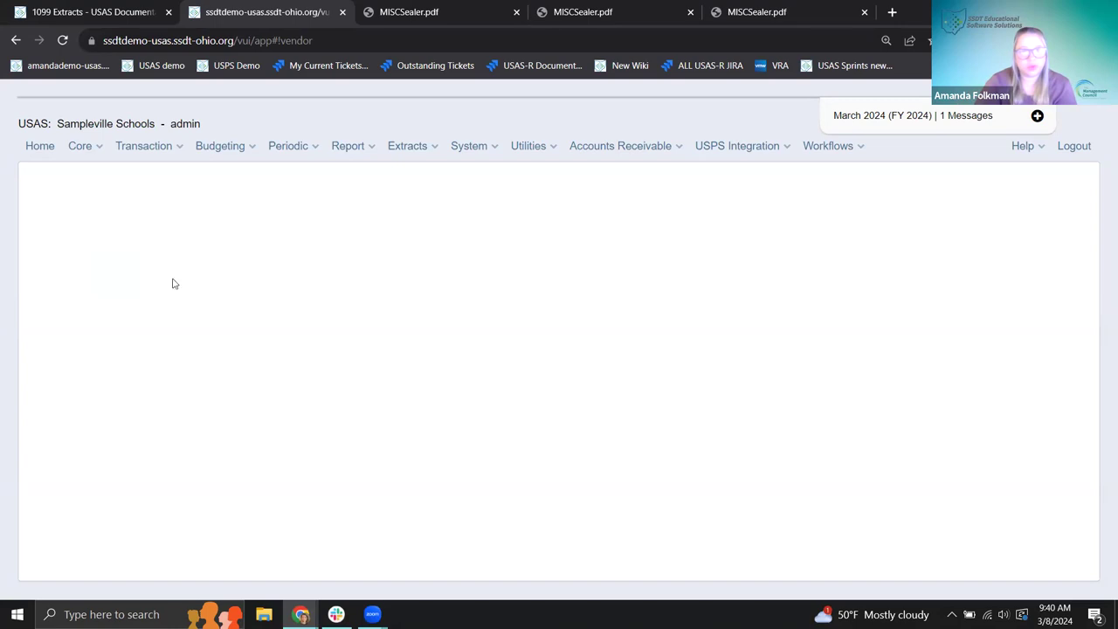
{"action": "left_click", "coordinate": [82, 146]}
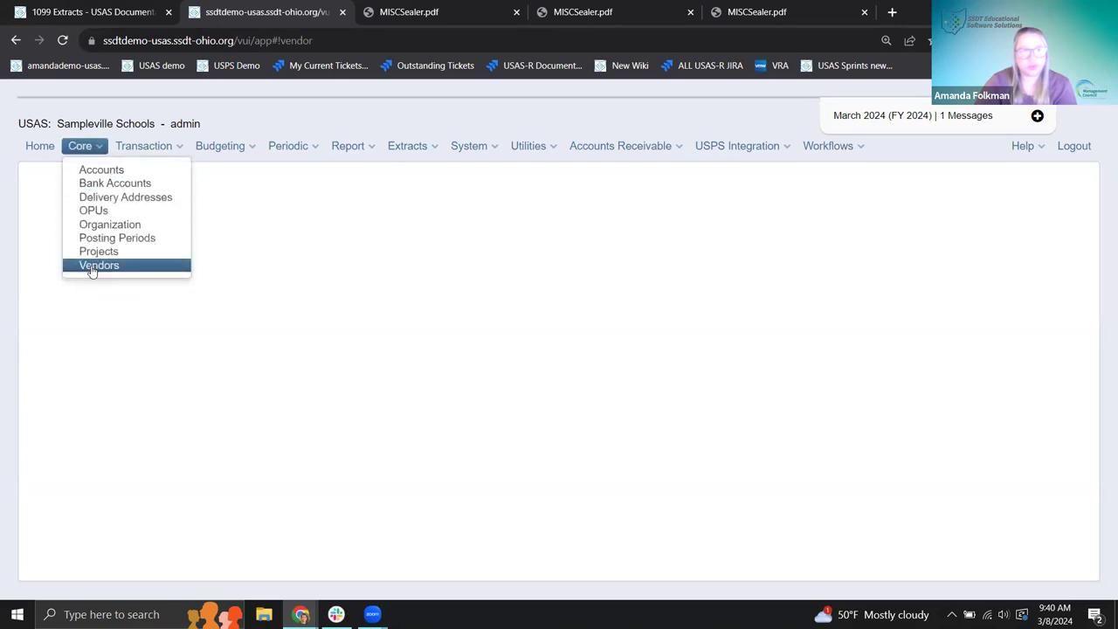
{"action": "left_click", "coordinate": [91, 267]}
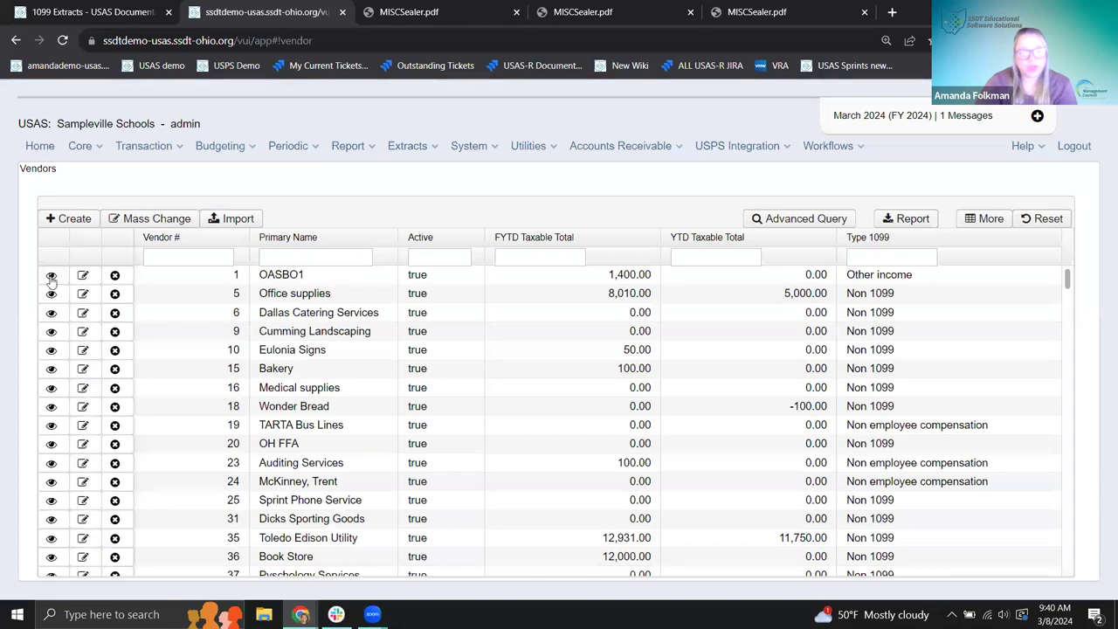
{"action": "left_click", "coordinate": [82, 275]}
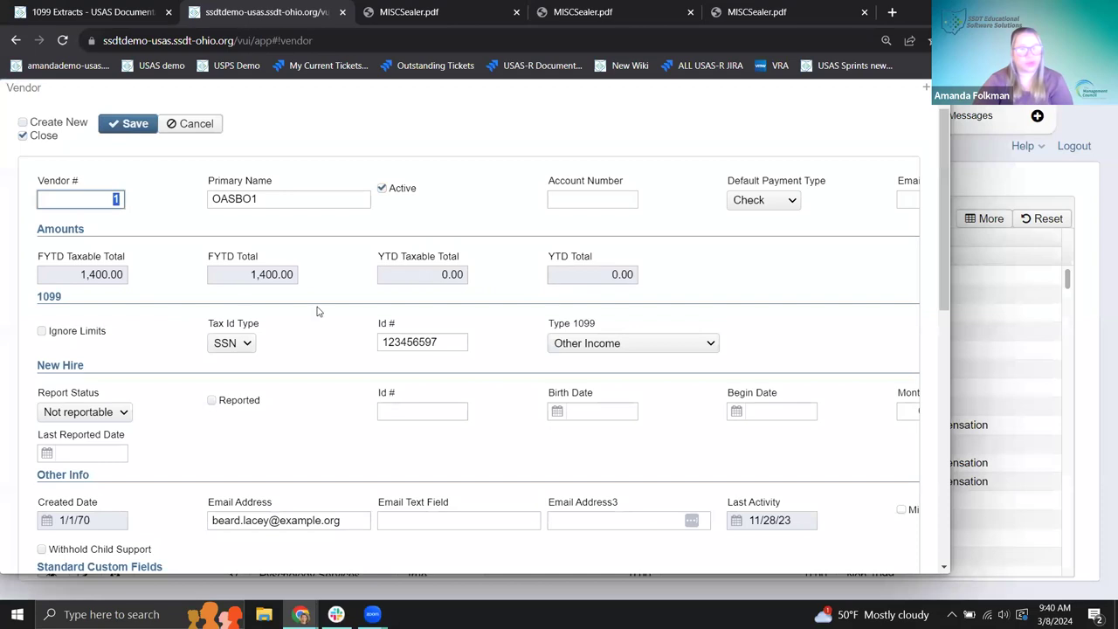
Replace the last two digits of the vendor's tax ID number in the 1099 section.
{"action": "left_click", "coordinate": [450, 346]}
{"action": "key", "text": "BackSpace"}
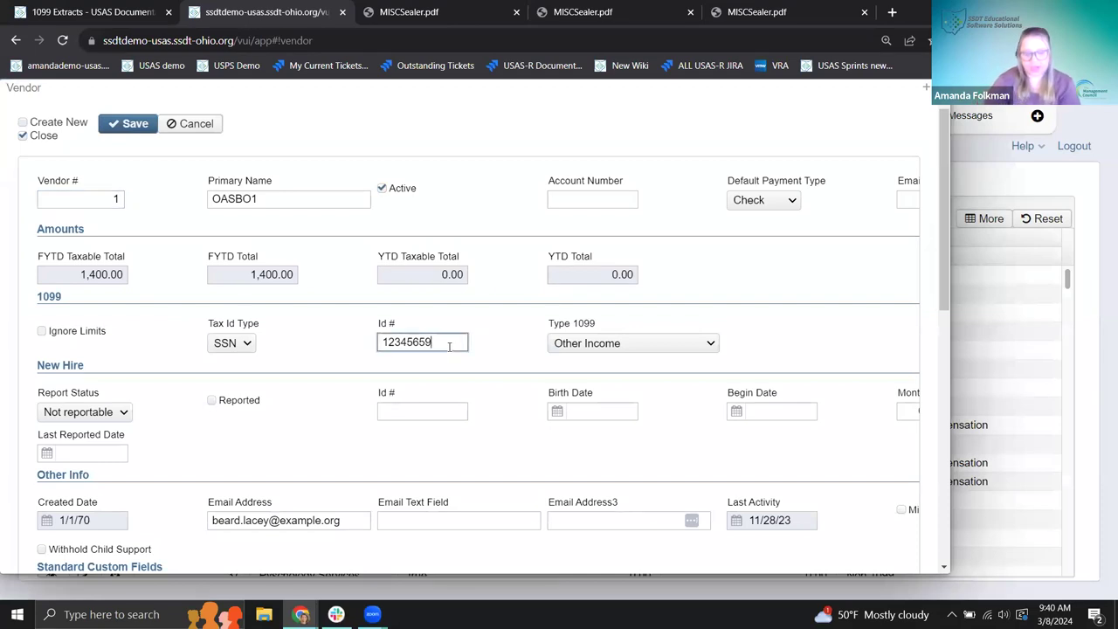
{"action": "key", "text": "BackSpace"}
{"action": "type", "text": "00"}
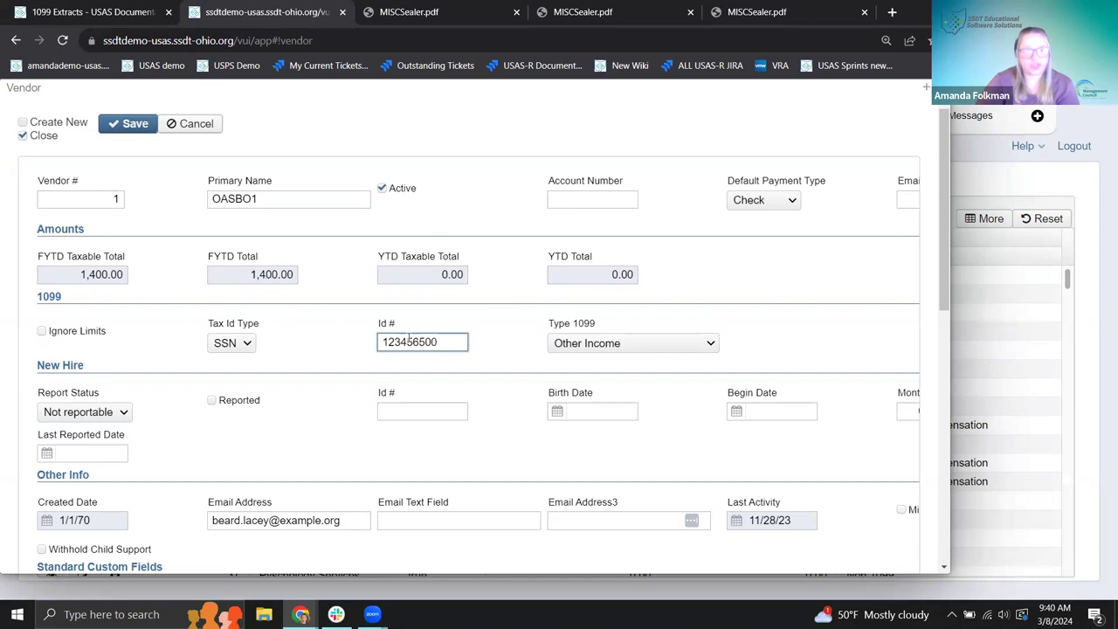
{"action": "left_click", "coordinate": [503, 325]}
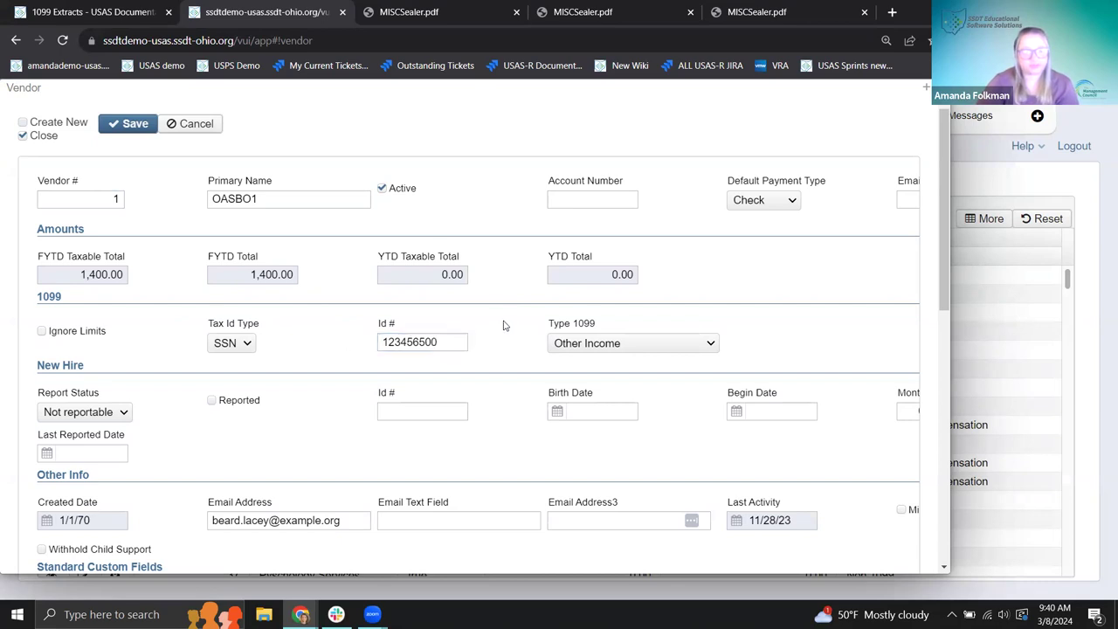
{"action": "scroll", "coordinate": [506, 341], "scroll_direction": "down", "scroll_amount": 1}
{"action": "scroll", "coordinate": [172, 137], "scroll_direction": "up", "scroll_amount": 1}
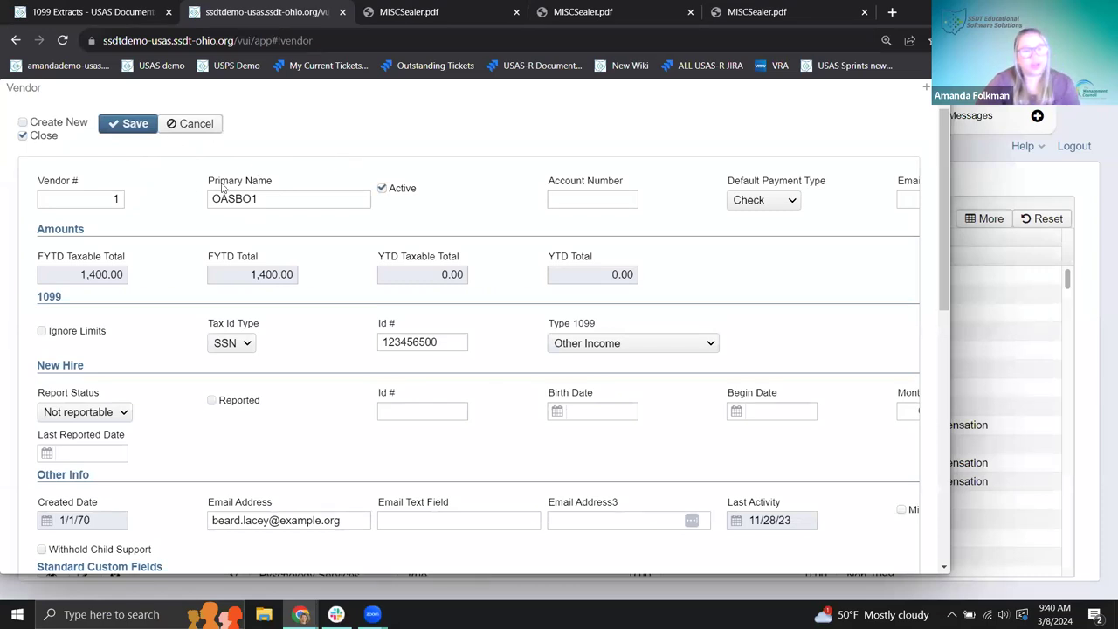
Change Name 1 of the vendor's Primary location to OASBO UPDATED and save the vendor.
{"action": "scroll", "coordinate": [281, 199], "scroll_direction": "down", "scroll_amount": 7}
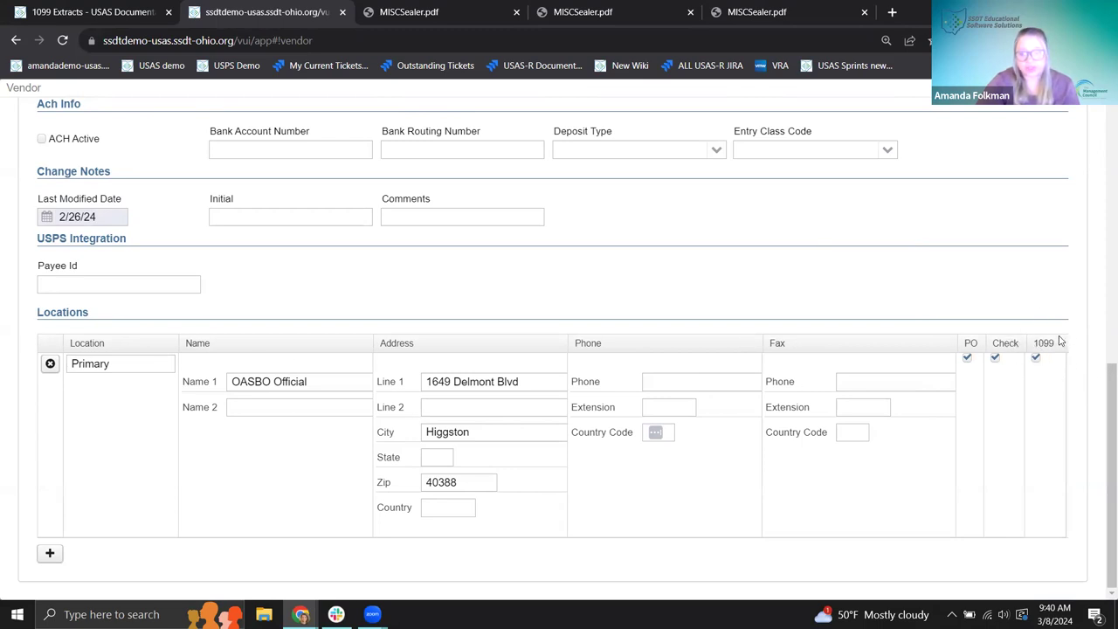
{"action": "left_click_drag", "start_coordinate": [308, 381], "coordinate": [268, 378]}
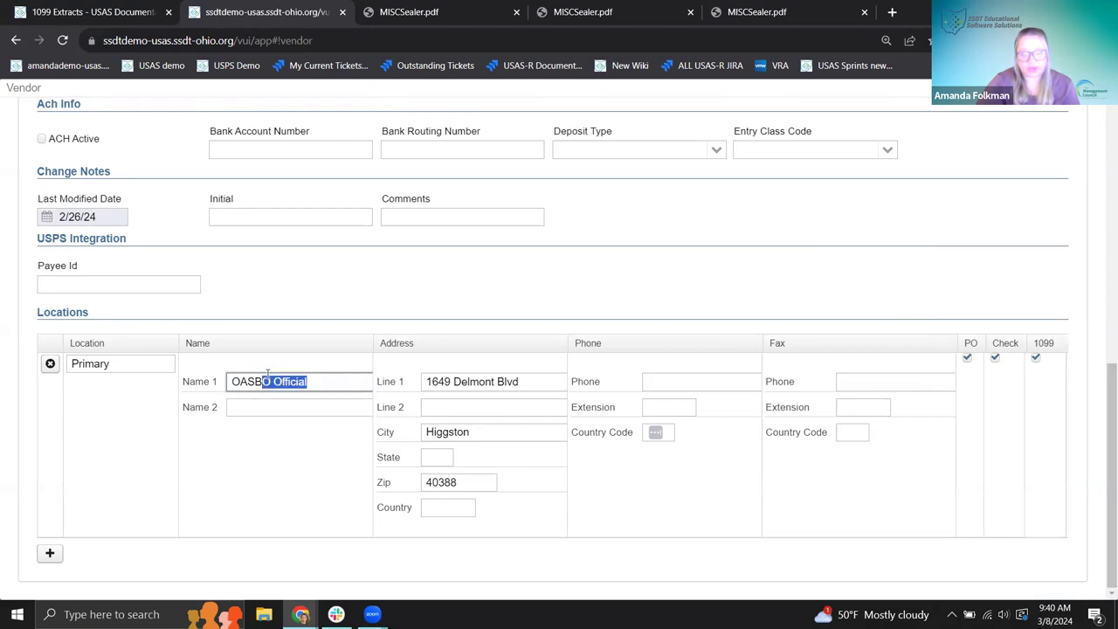
{"action": "key", "text": "BackSpace"}
{"action": "type", "text": "UPDATED"}
{"action": "left_click", "coordinate": [310, 485]}
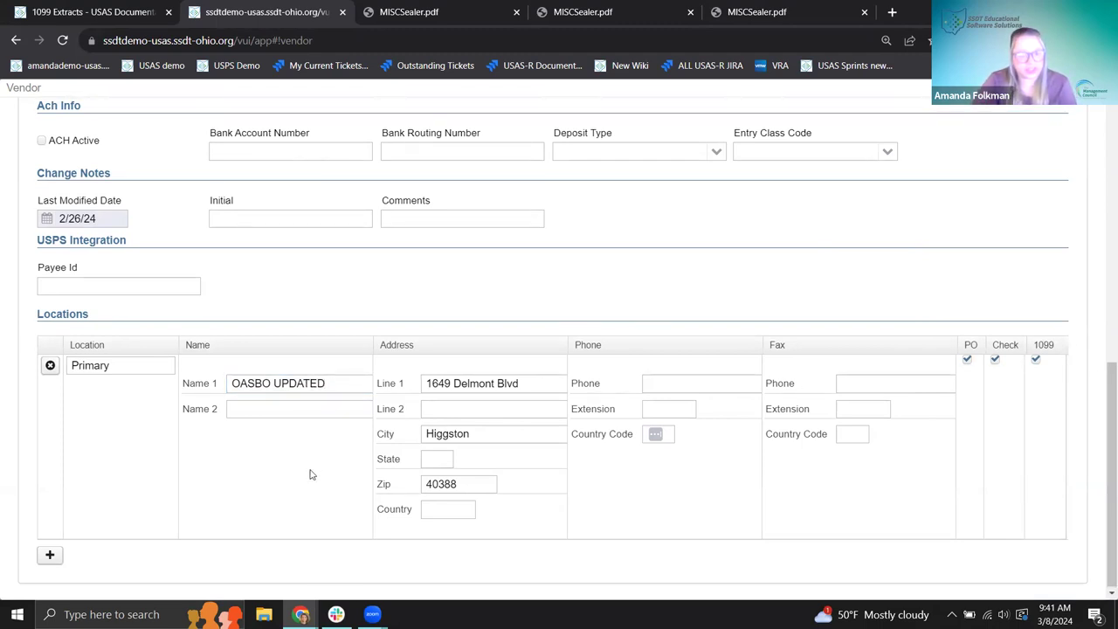
{"action": "scroll", "coordinate": [310, 474], "scroll_direction": "up", "scroll_amount": 1}
{"action": "scroll", "coordinate": [233, 394], "scroll_direction": "down", "scroll_amount": 1}
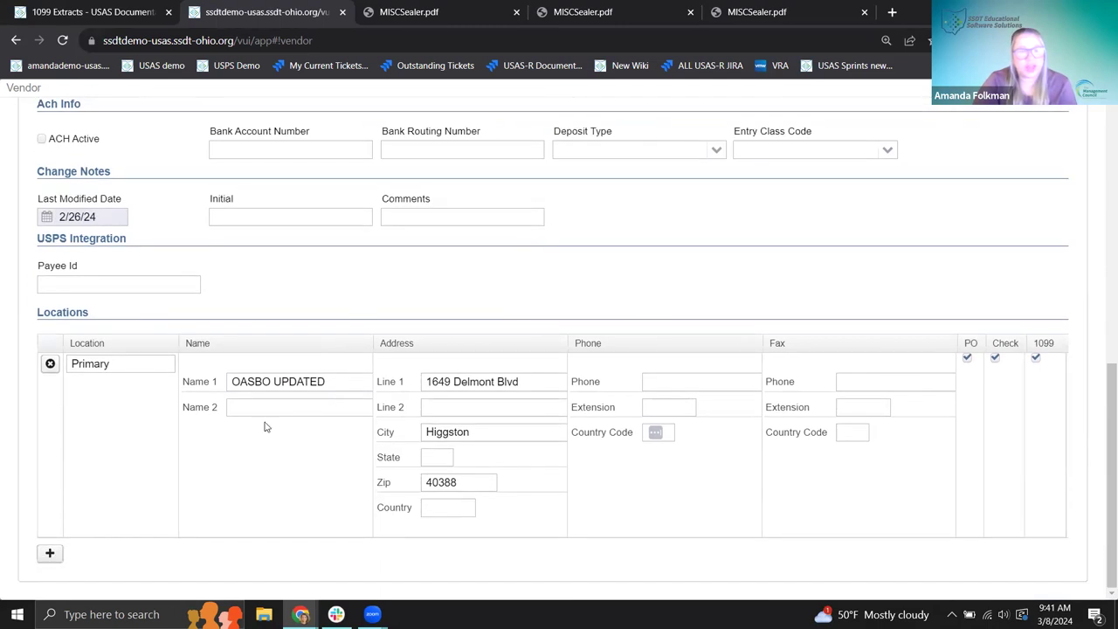
{"action": "scroll", "coordinate": [262, 411], "scroll_direction": "up", "scroll_amount": 7}
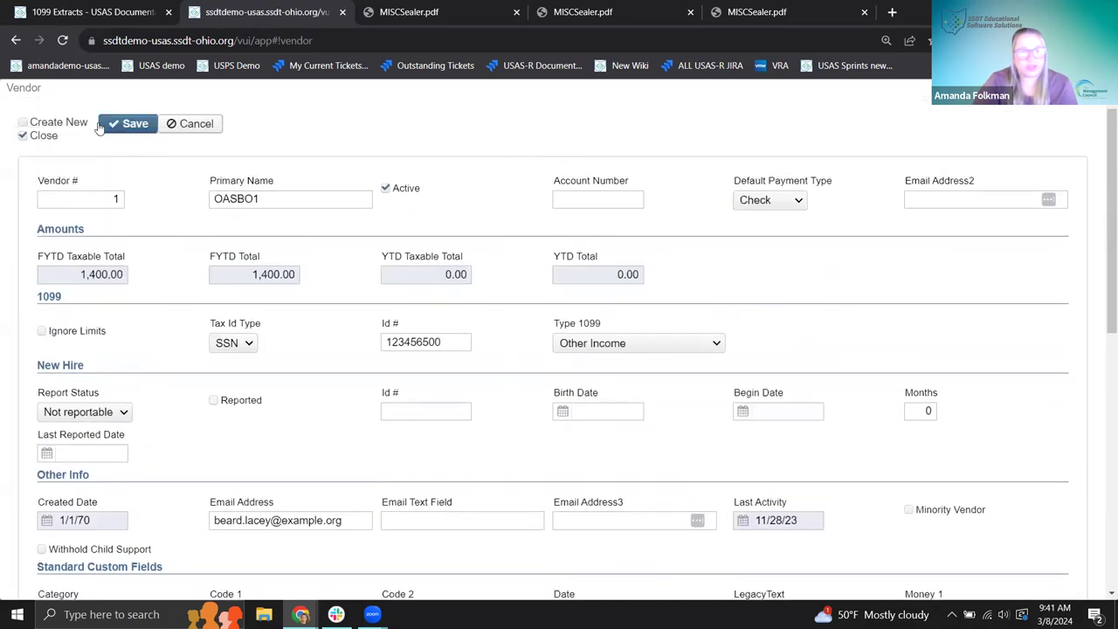
{"action": "left_click", "coordinate": [114, 127]}
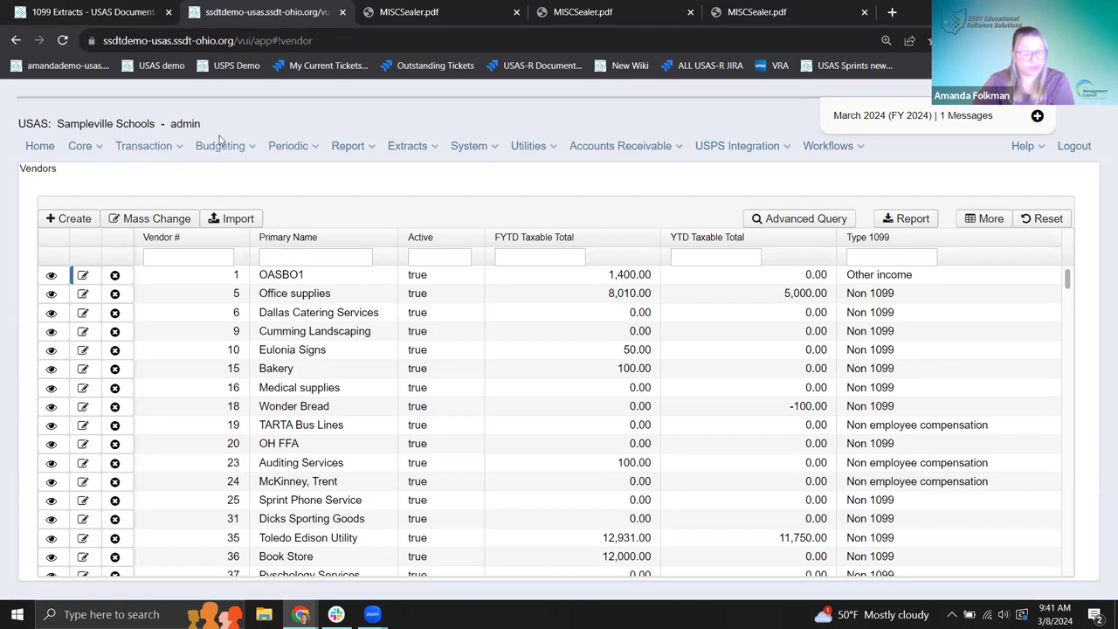
Open the 1099 Extracts page and display the available output file types.
{"action": "left_click", "coordinate": [300, 154]}
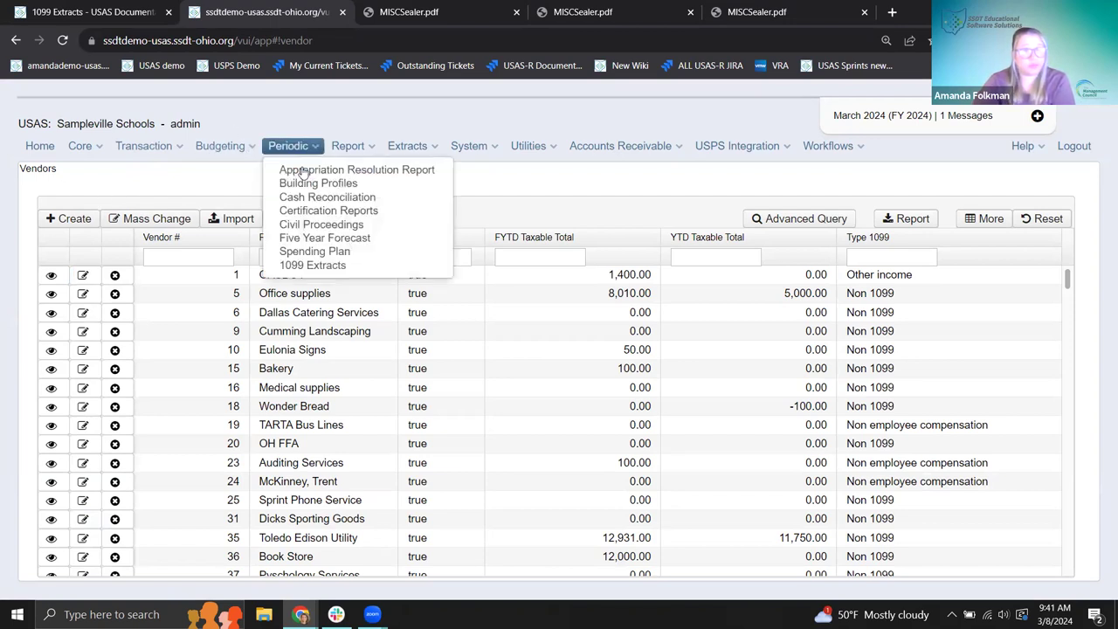
{"action": "left_click", "coordinate": [295, 265]}
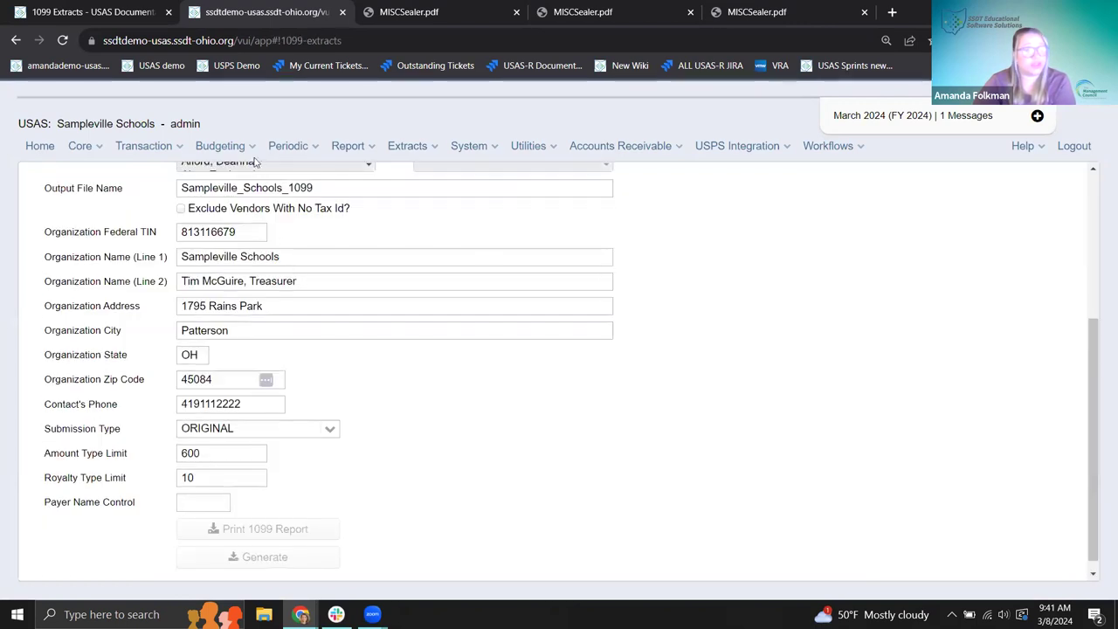
{"action": "scroll", "coordinate": [212, 280], "scroll_direction": "up", "scroll_amount": 3}
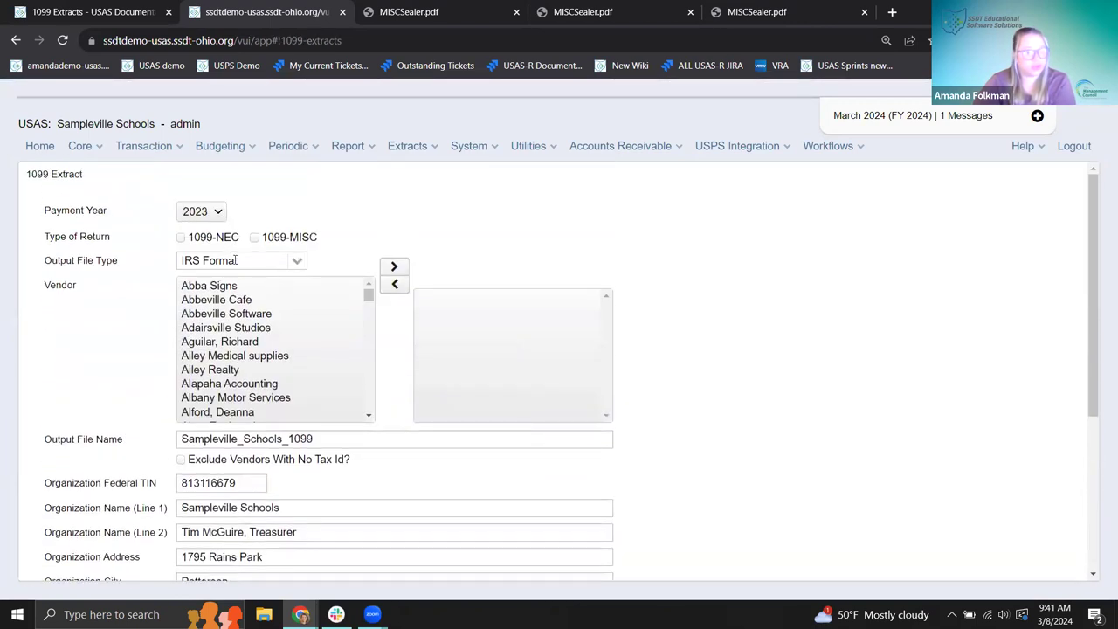
{"action": "left_click", "coordinate": [297, 260]}
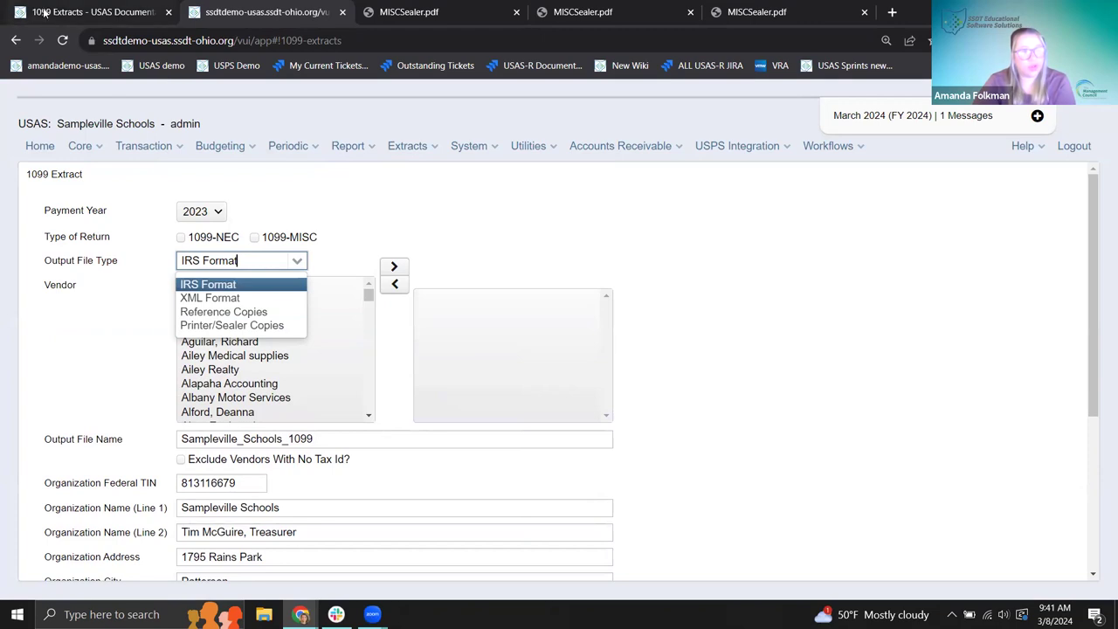
Review the wiki's steps for cancelling the first information return, including which IRS Format, Printer/Sealer and Reference copies to generate.
{"action": "left_click", "coordinate": [73, 11]}
{"action": "scroll", "coordinate": [326, 364], "scroll_direction": "up", "scroll_amount": 5}
{"action": "scroll", "coordinate": [326, 363], "scroll_direction": "up", "scroll_amount": 10}
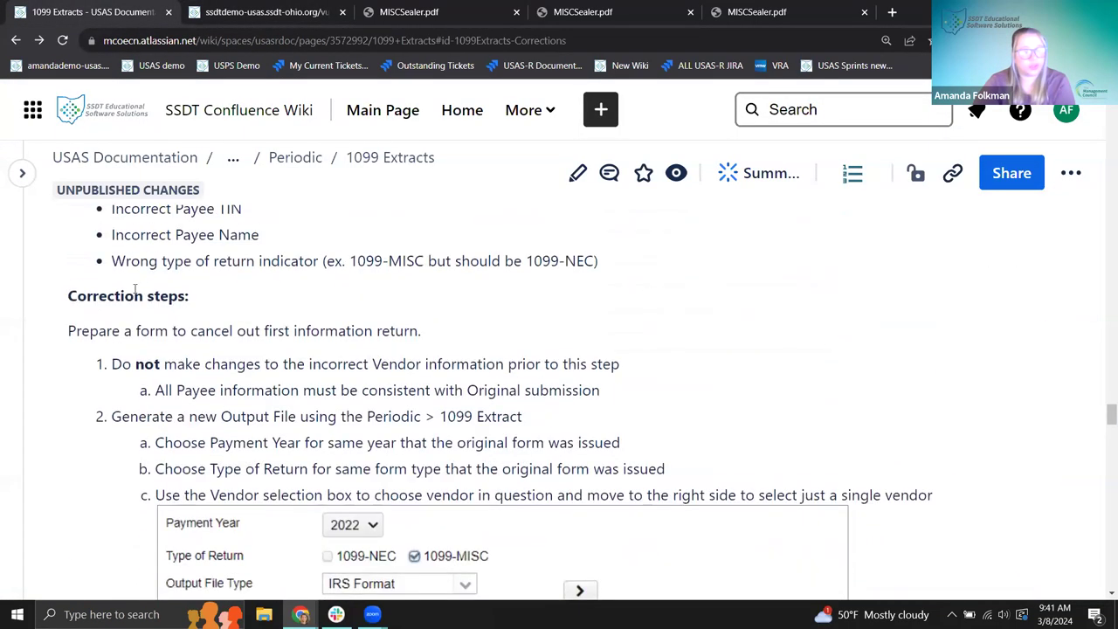
{"action": "left_click_drag", "start_coordinate": [81, 332], "coordinate": [112, 332]}
{"action": "left_click_drag", "start_coordinate": [218, 333], "coordinate": [414, 347]}
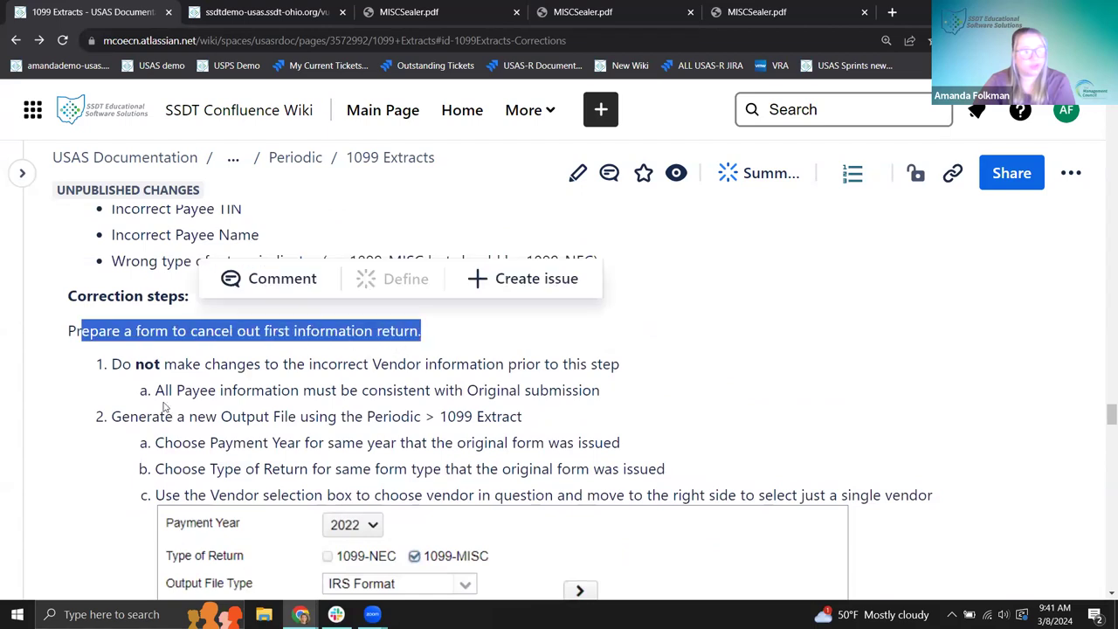
{"action": "scroll", "coordinate": [163, 273], "scroll_direction": "down", "scroll_amount": 2}
{"action": "scroll", "coordinate": [162, 272], "scroll_direction": "down", "scroll_amount": 4}
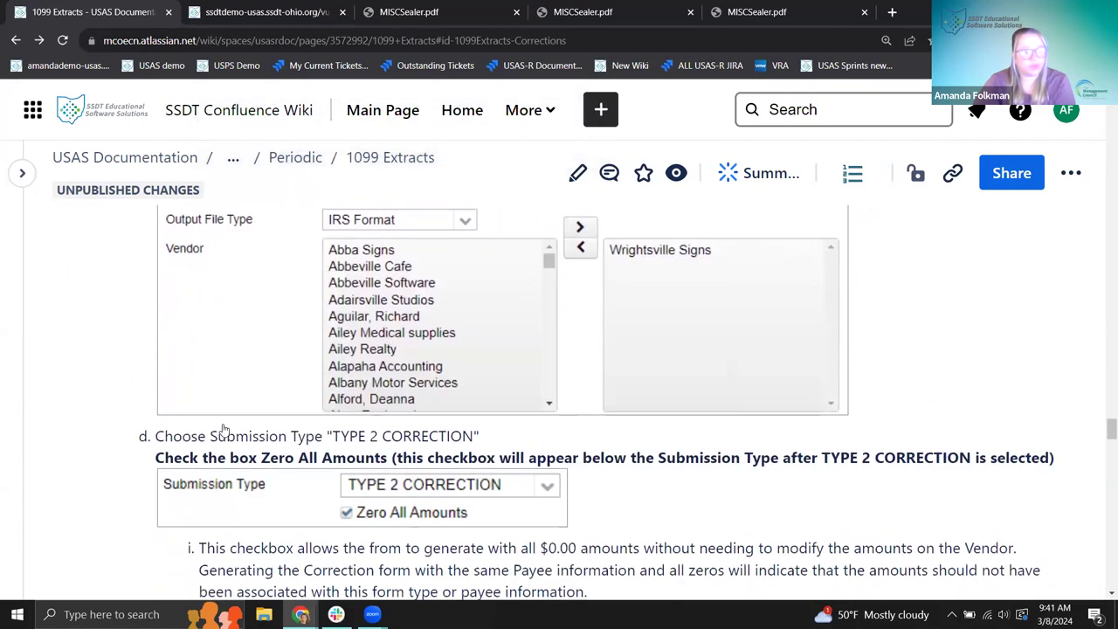
{"action": "scroll", "coordinate": [190, 505], "scroll_direction": "down", "scroll_amount": 1}
{"action": "left_click_drag", "start_coordinate": [204, 402], "coordinate": [318, 402]}
{"action": "left_click", "coordinate": [226, 420]}
{"action": "left_click_drag", "start_coordinate": [223, 425], "coordinate": [320, 426]}
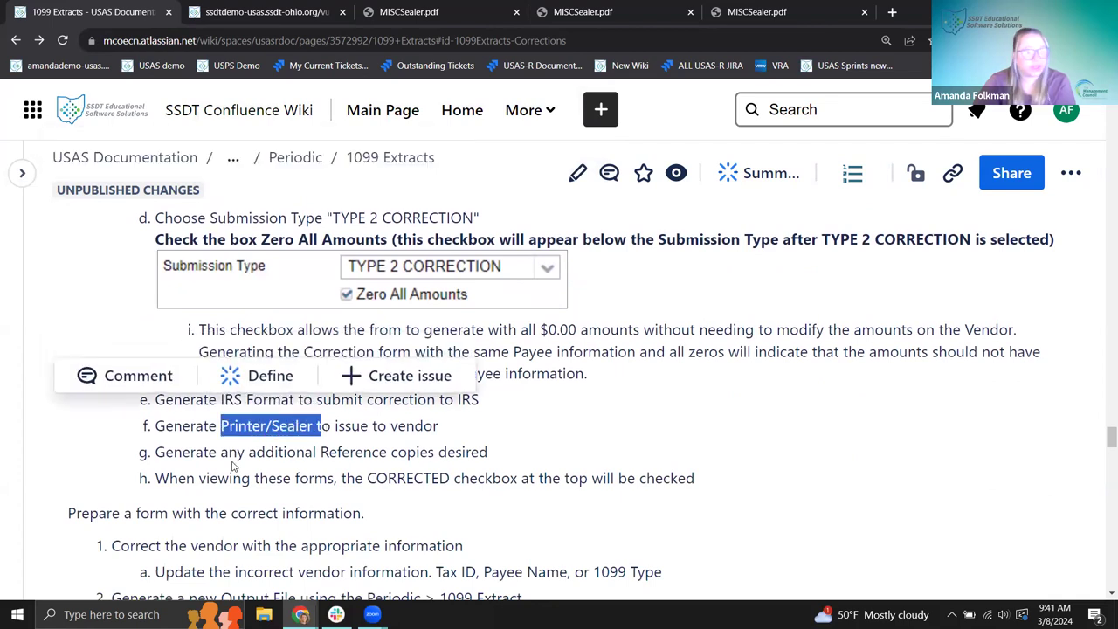
{"action": "left_click_drag", "start_coordinate": [228, 452], "coordinate": [411, 453]}
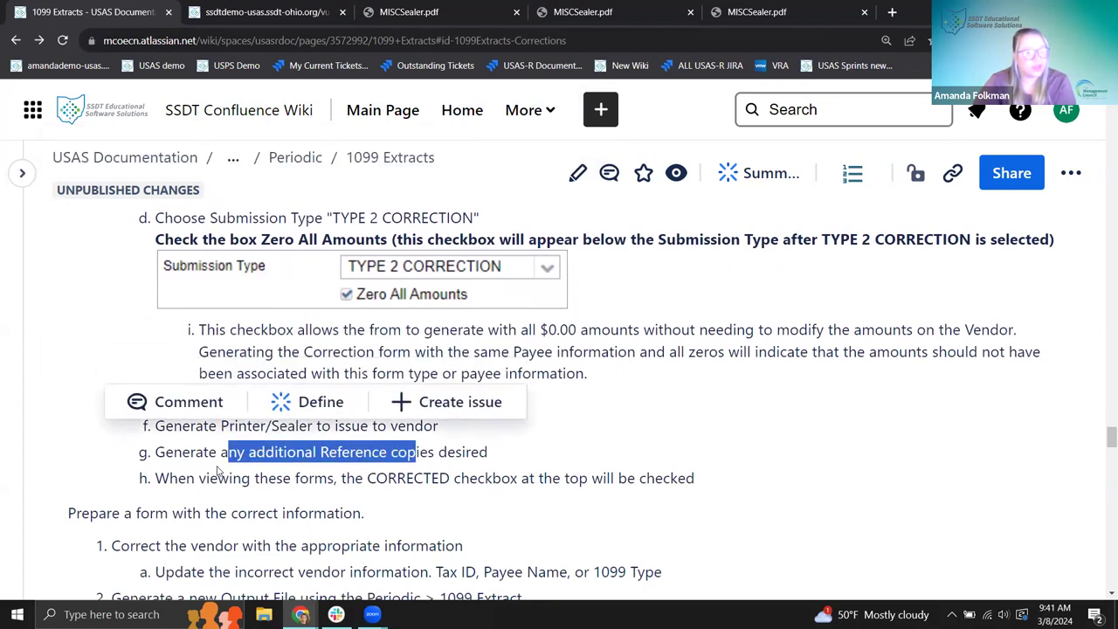
{"action": "left_click", "coordinate": [591, 459]}
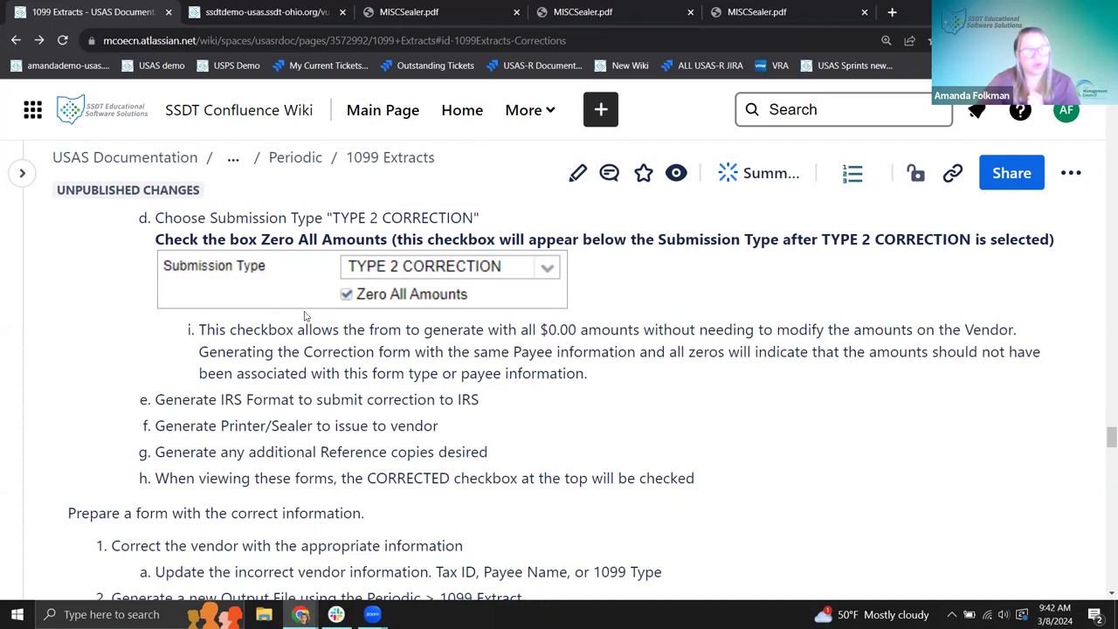
Check the wiki's steps for preparing the correct form, and set the 1099 extract to 1099-MISC with Printer/Sealer Copies output.
{"action": "scroll", "coordinate": [302, 321], "scroll_direction": "down", "scroll_amount": 1}
{"action": "scroll", "coordinate": [363, 386], "scroll_direction": "down", "scroll_amount": 1}
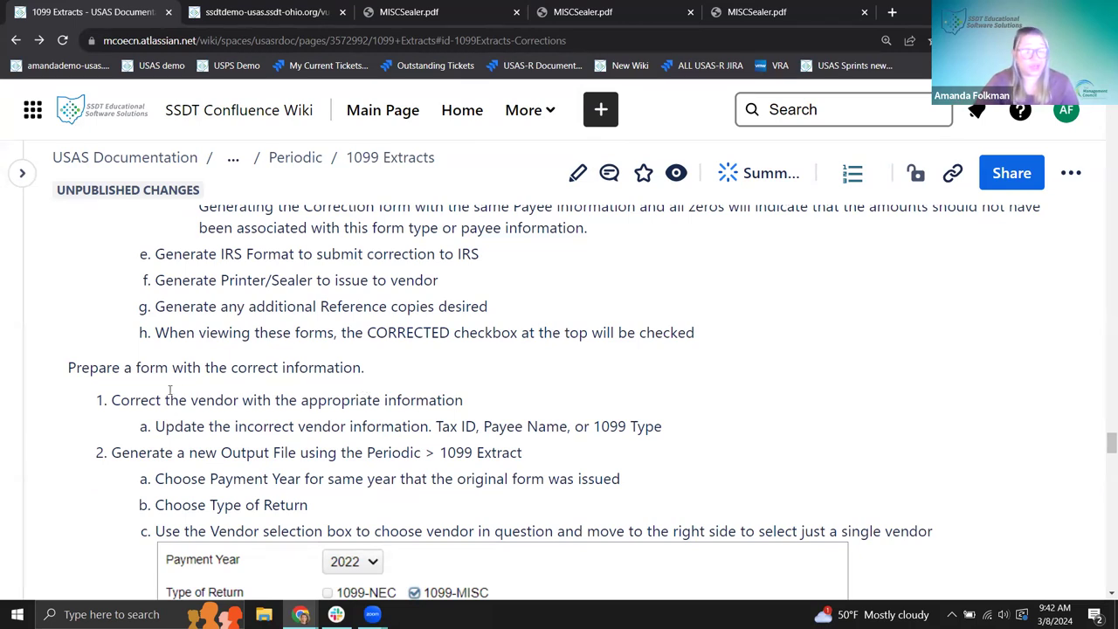
{"action": "scroll", "coordinate": [170, 392], "scroll_direction": "down", "scroll_amount": 3}
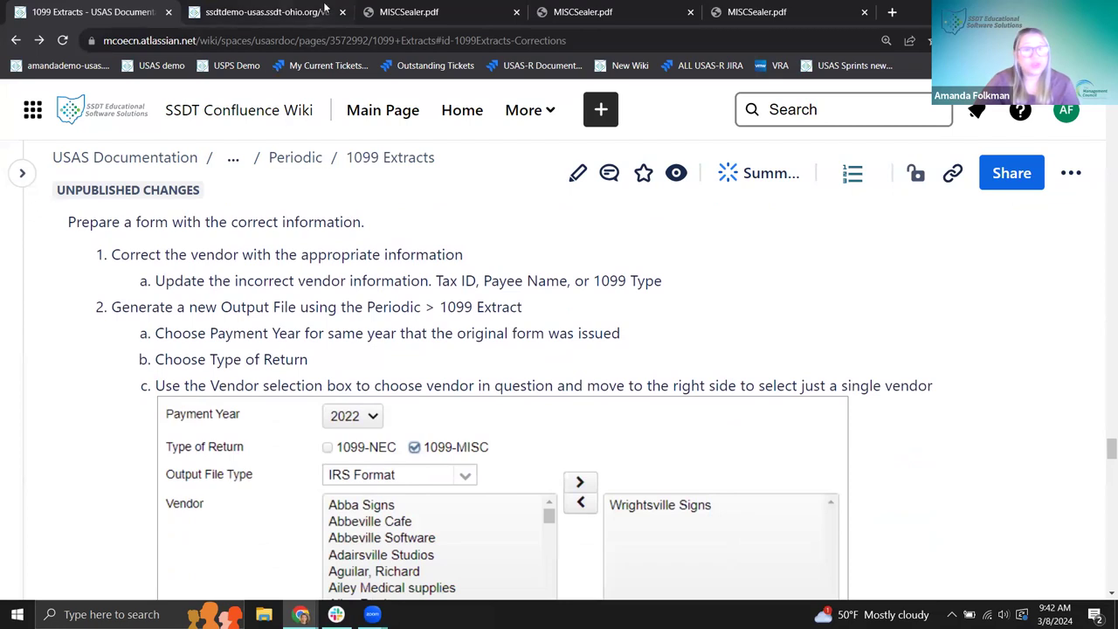
{"action": "left_click", "coordinate": [255, 12]}
{"action": "left_click", "coordinate": [254, 237]}
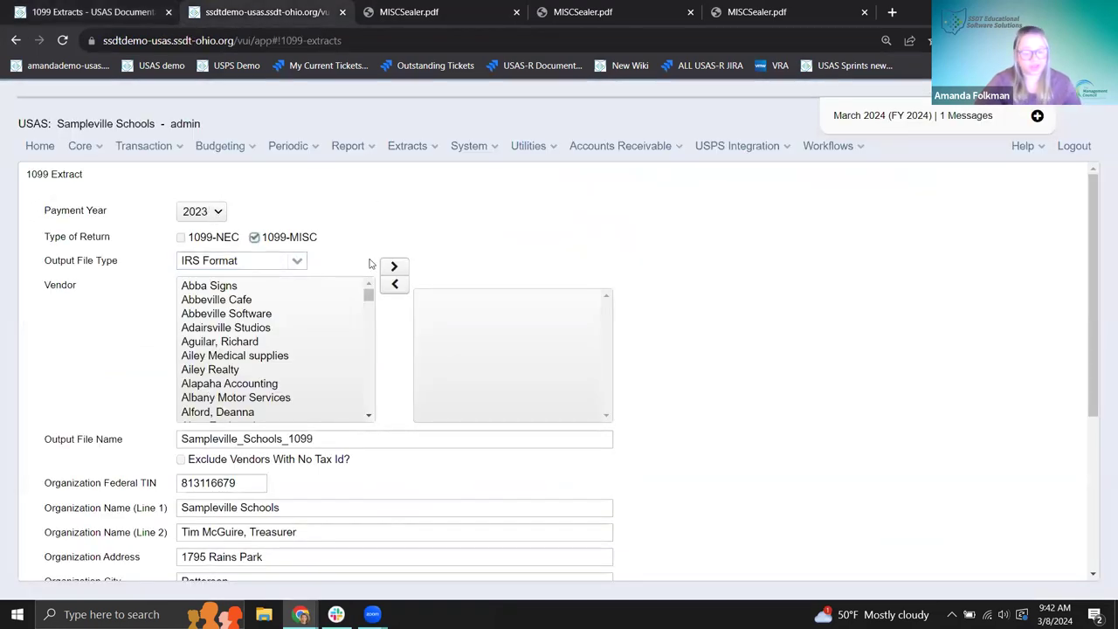
{"action": "left_click", "coordinate": [297, 261]}
{"action": "left_click", "coordinate": [232, 325]}
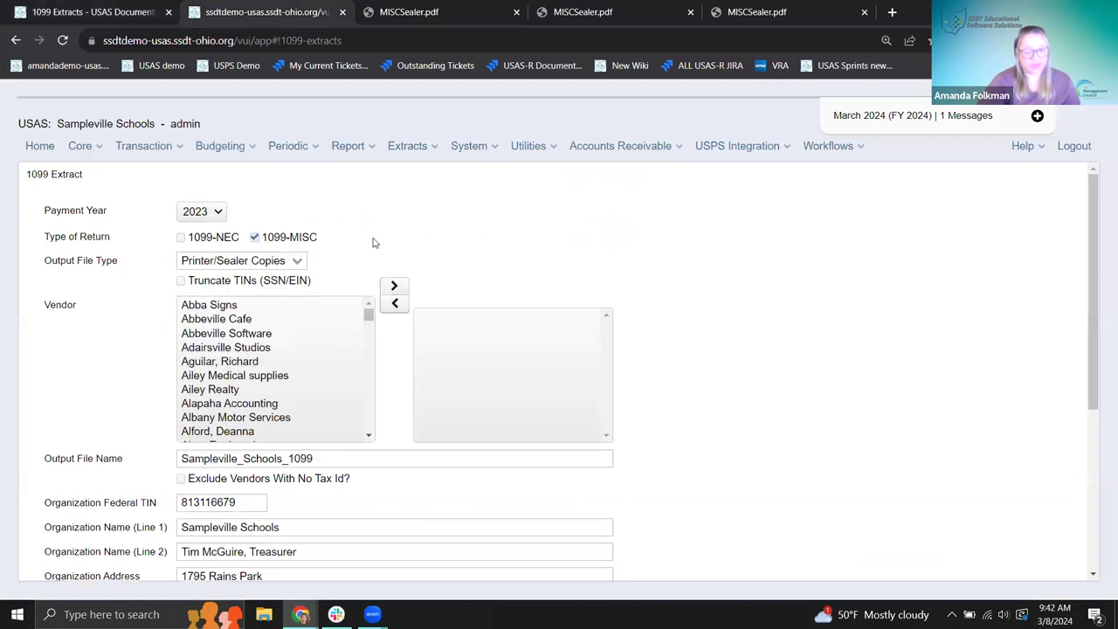
Find OASBO1 in the vendor list and add it as the selected vendor for the extract.
{"action": "key", "text": "ctrl+f"}
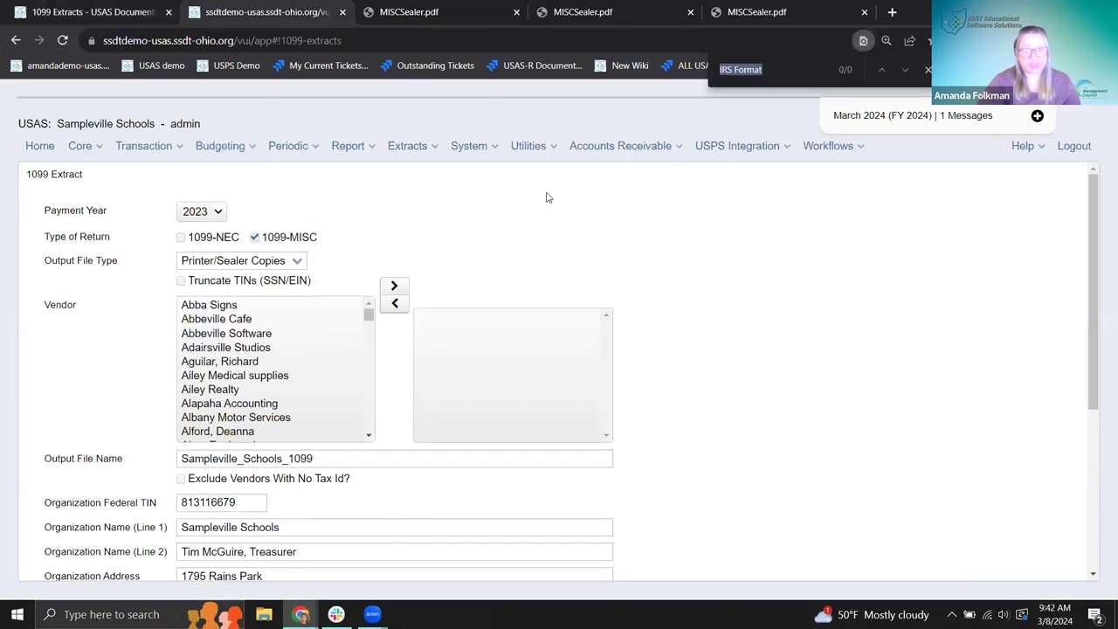
{"action": "type", "text": "oasbo"}
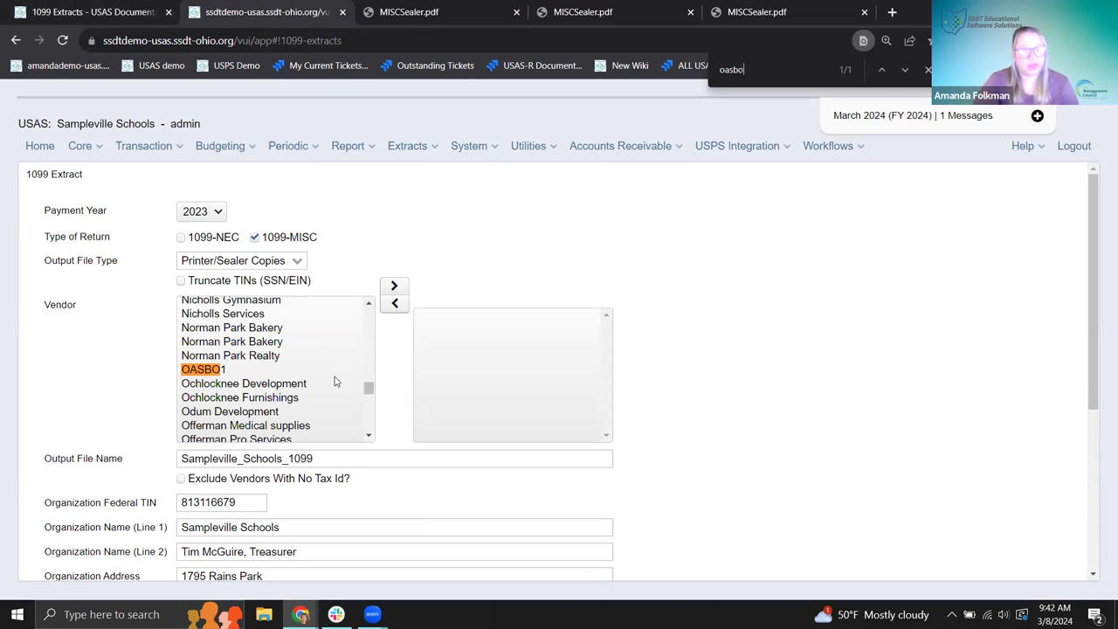
{"action": "left_click", "coordinate": [192, 373]}
{"action": "left_click", "coordinate": [392, 288]}
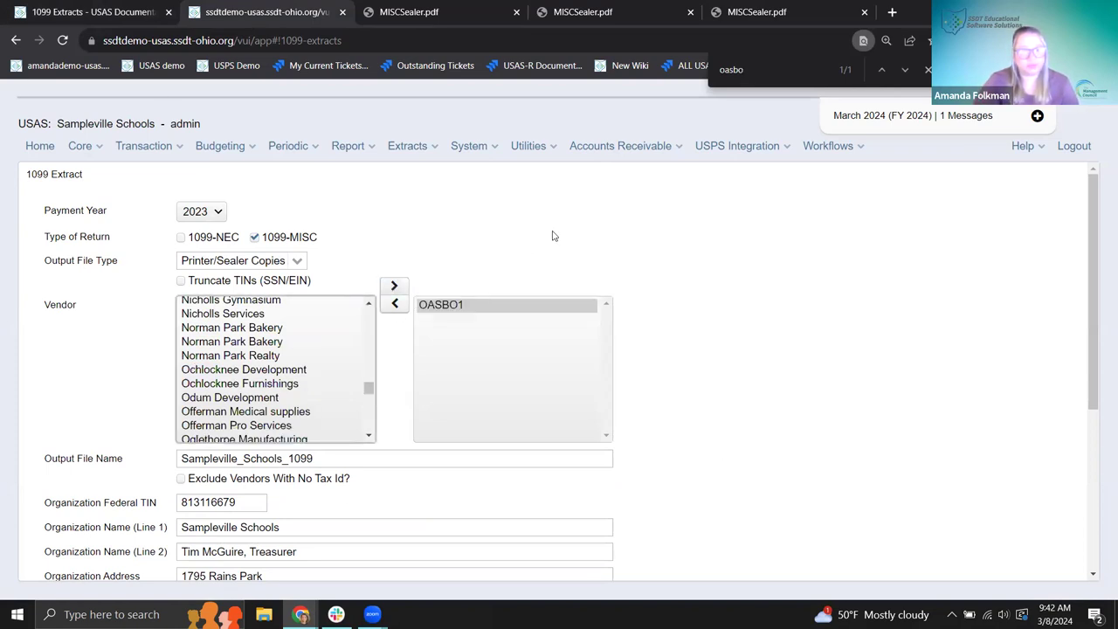
Set the submission type to TYPE 2 CORRECTION, leave Zero All Amounts unchecked, and generate the Printer/Sealer copies.
{"action": "scroll", "coordinate": [552, 240], "scroll_direction": "down", "scroll_amount": 3}
{"action": "left_click", "coordinate": [328, 481]}
{"action": "left_click", "coordinate": [230, 531]}
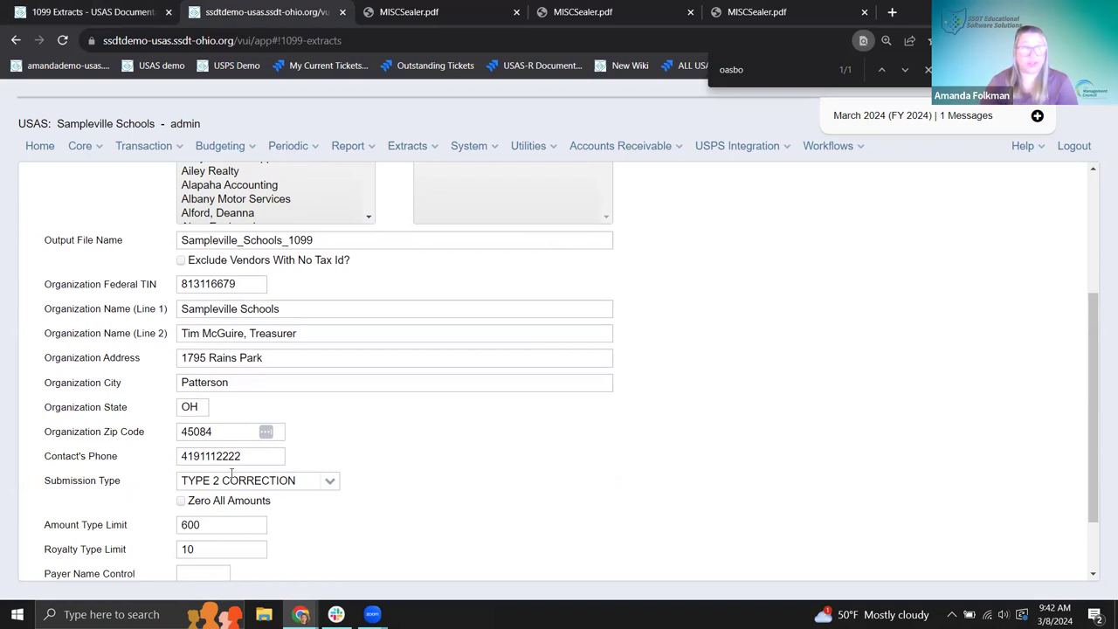
{"action": "scroll", "coordinate": [354, 467], "scroll_direction": "down", "scroll_amount": 2}
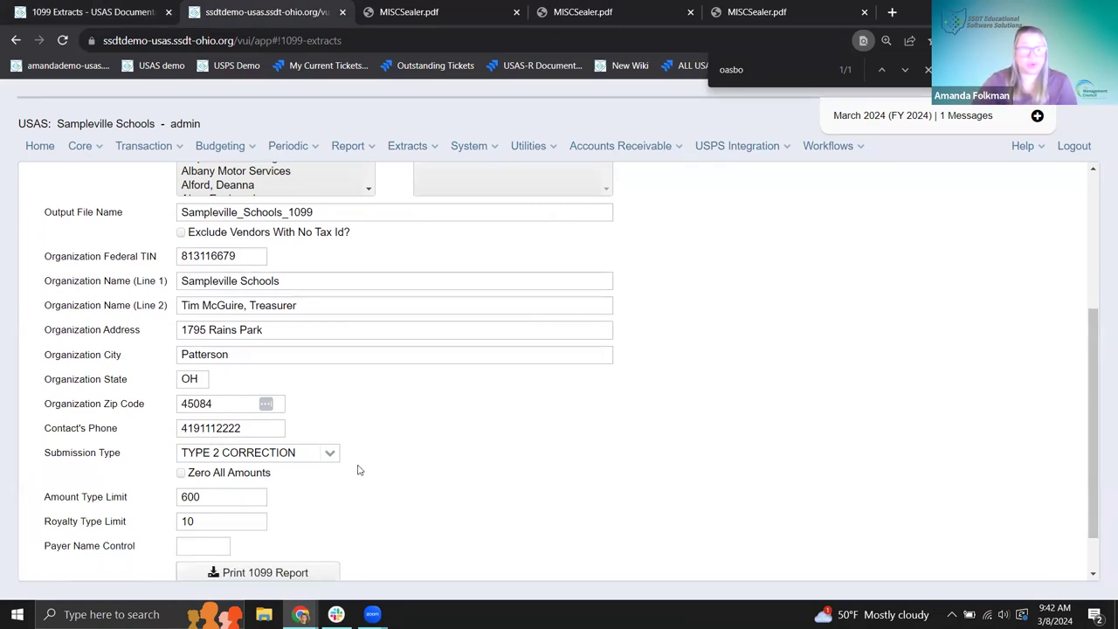
{"action": "left_click", "coordinate": [267, 558]}
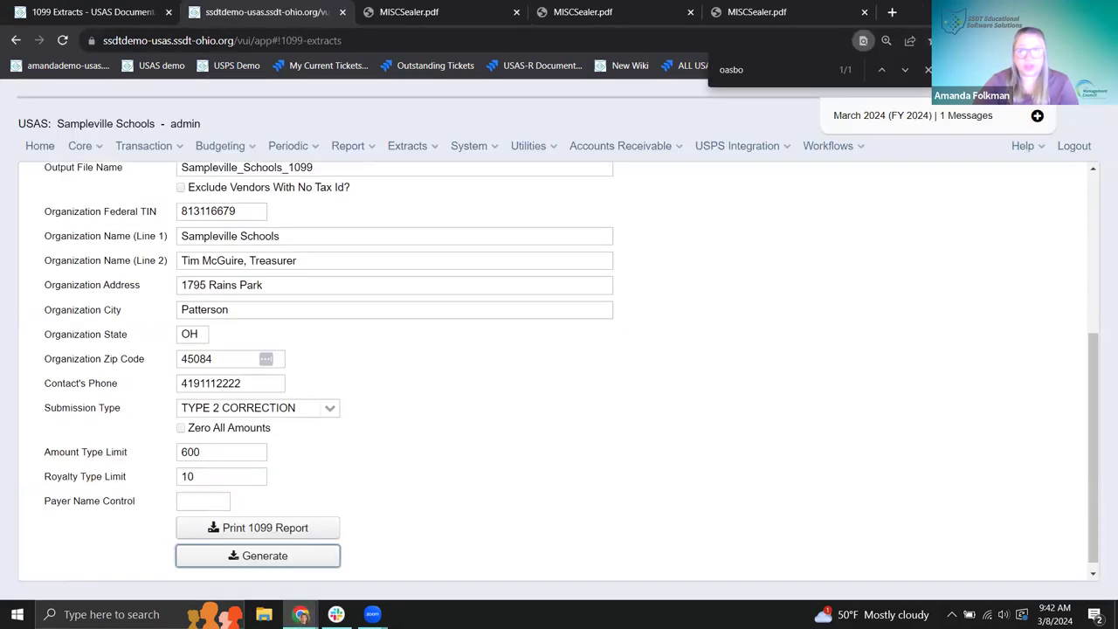
Open the generated sealer correction PDF and enlarge it to examine the CORRECTED box, recipient details and amounts.
{"action": "left_click", "coordinate": [863, 40]}
{"action": "left_click", "coordinate": [899, 103]}
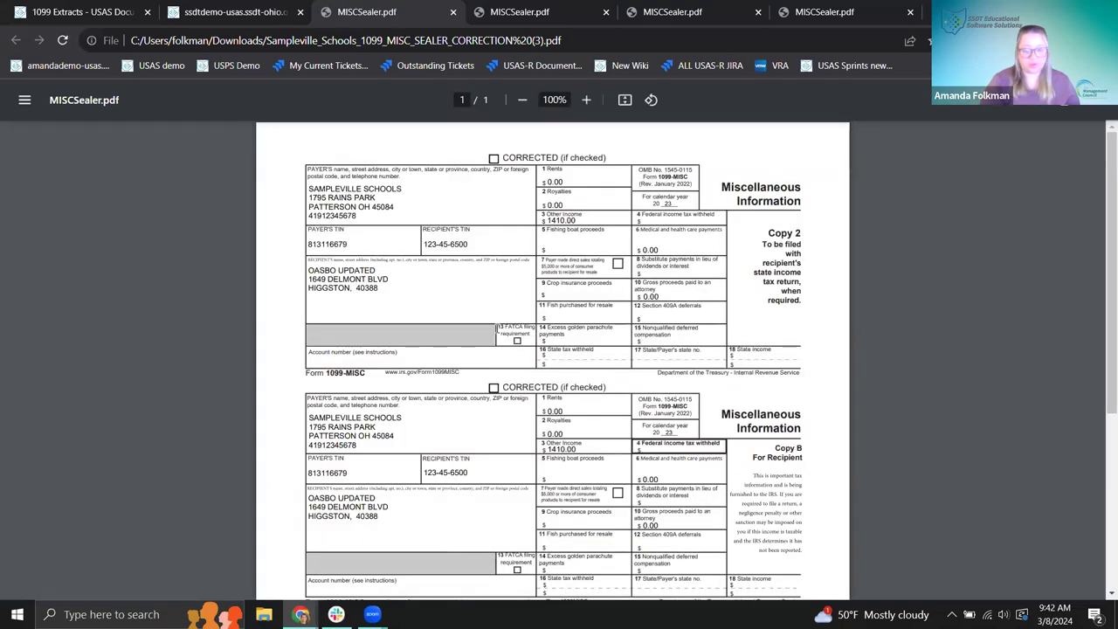
{"action": "scroll", "coordinate": [498, 328], "scroll_direction": "up", "scroll_amount": 3}
{"action": "scroll", "coordinate": [497, 328], "scroll_direction": "up", "scroll_amount": 1}
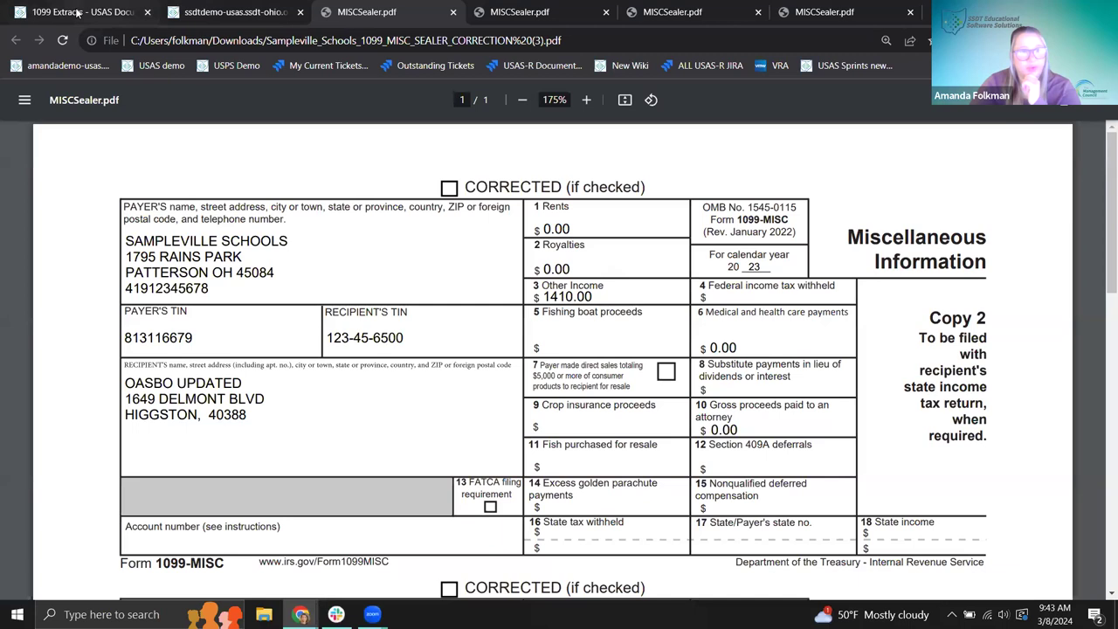
Return to the 1099 Extract page and set the output file type to IRS Format.
{"action": "left_click", "coordinate": [212, 13]}
{"action": "scroll", "coordinate": [279, 238], "scroll_direction": "up", "scroll_amount": 4}
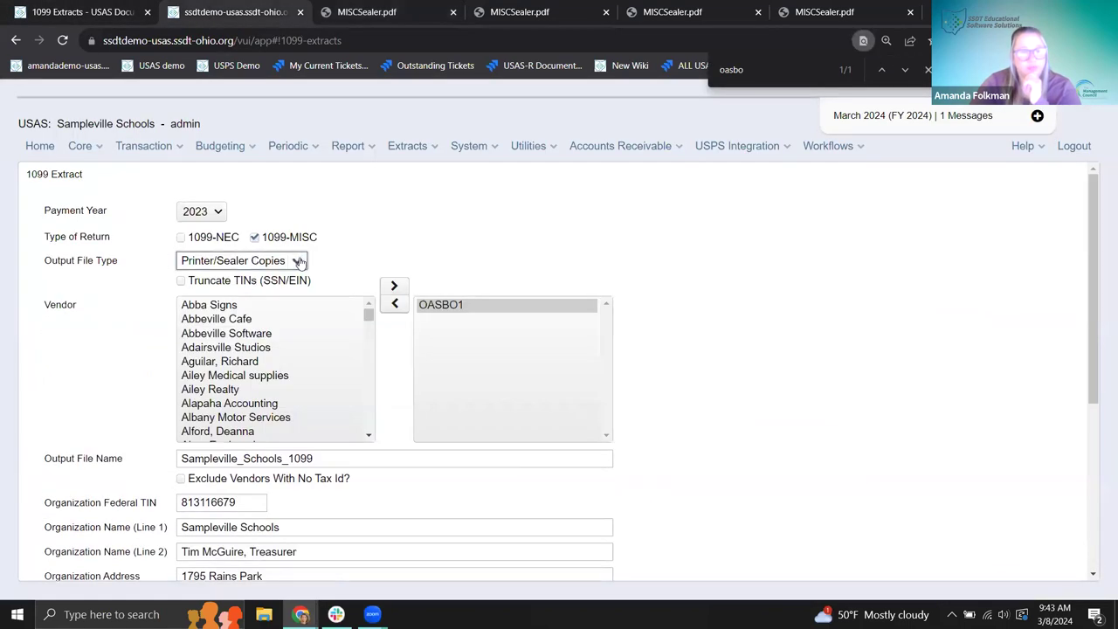
{"action": "left_click", "coordinate": [297, 260]}
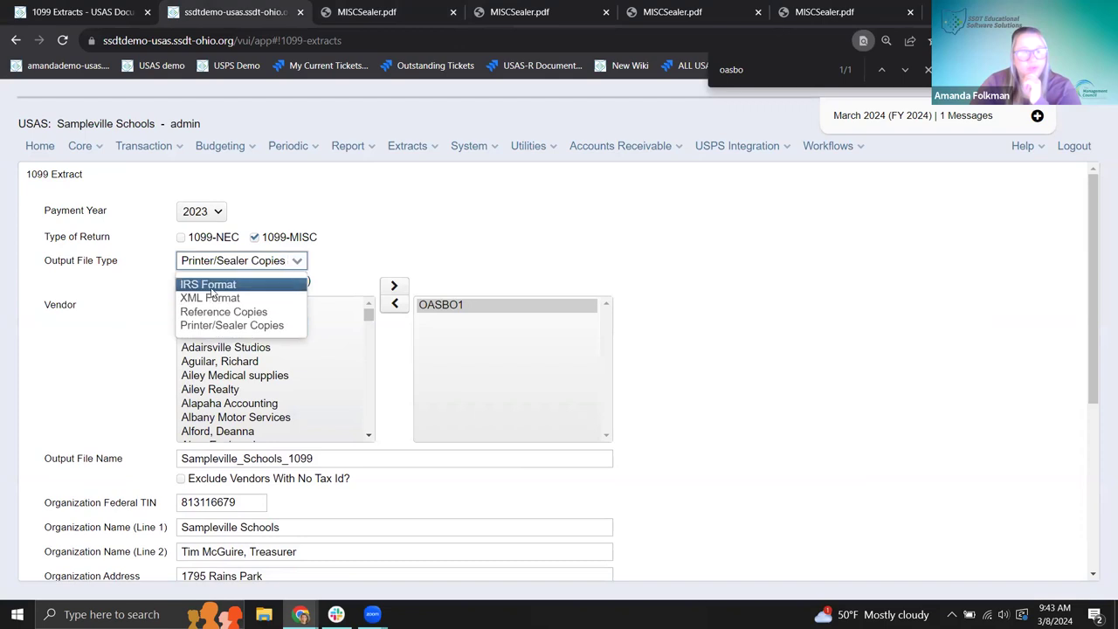
{"action": "left_click", "coordinate": [208, 284]}
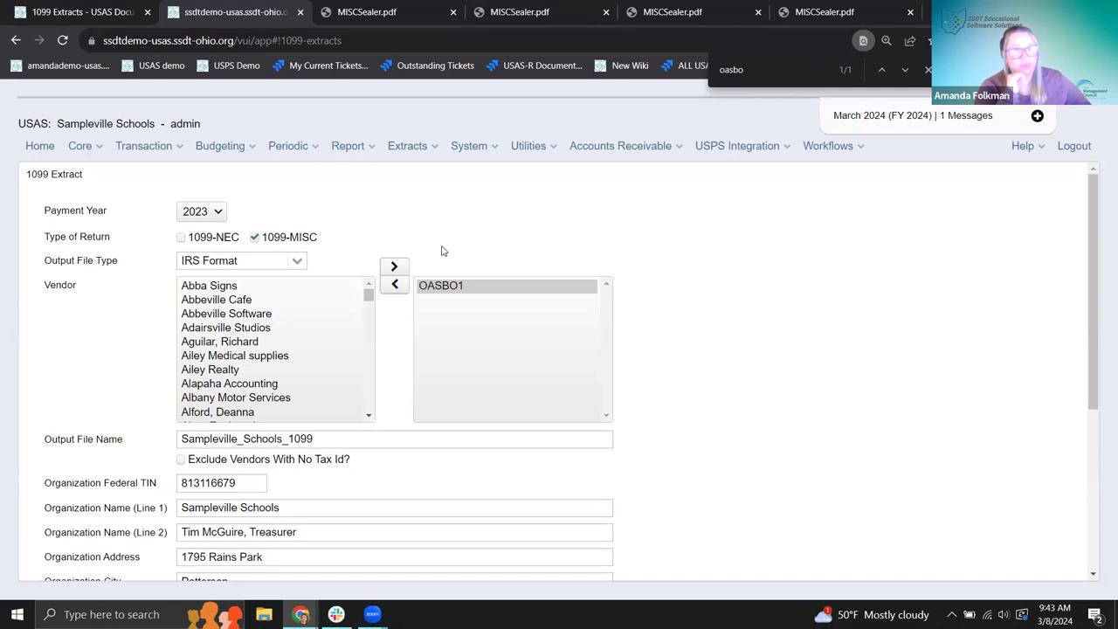
Generate the IRS Format file for OASBO1 as a TYPE 2 CORRECTION without zeroing the amounts, and open it.
{"action": "scroll", "coordinate": [441, 250], "scroll_direction": "down", "scroll_amount": 3}
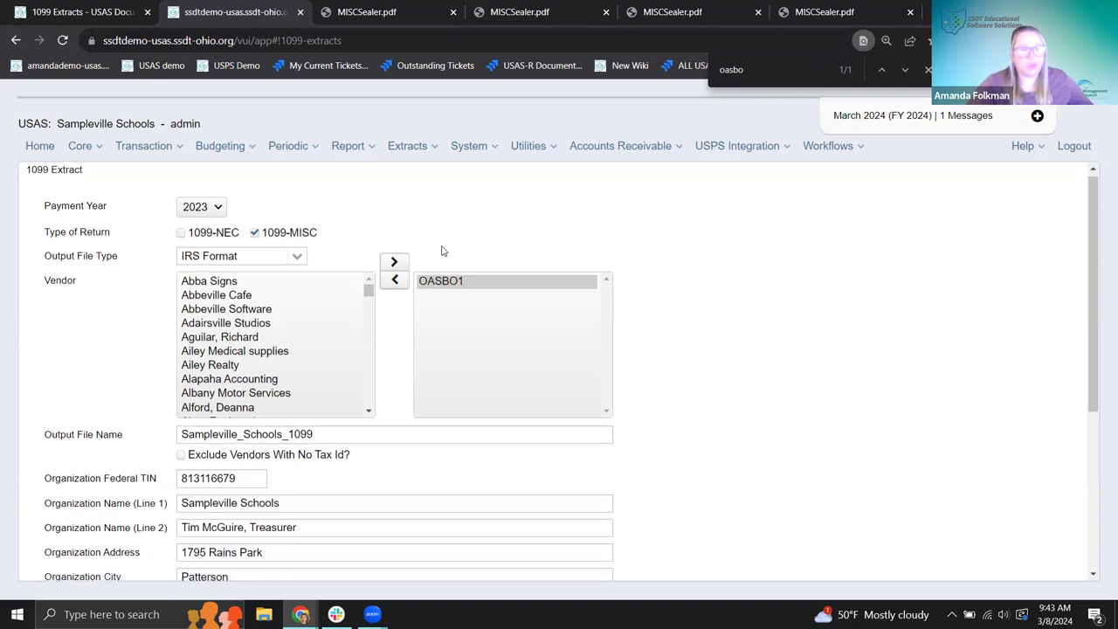
{"action": "scroll", "coordinate": [440, 250], "scroll_direction": "down", "scroll_amount": 1}
{"action": "left_click", "coordinate": [327, 397]}
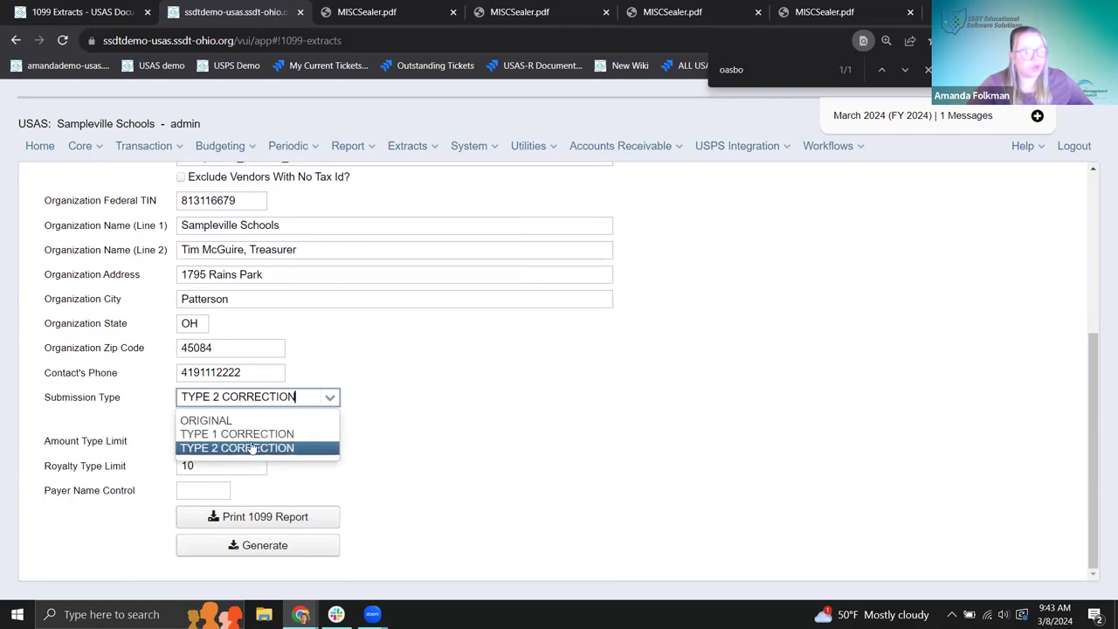
{"action": "left_click", "coordinate": [433, 471]}
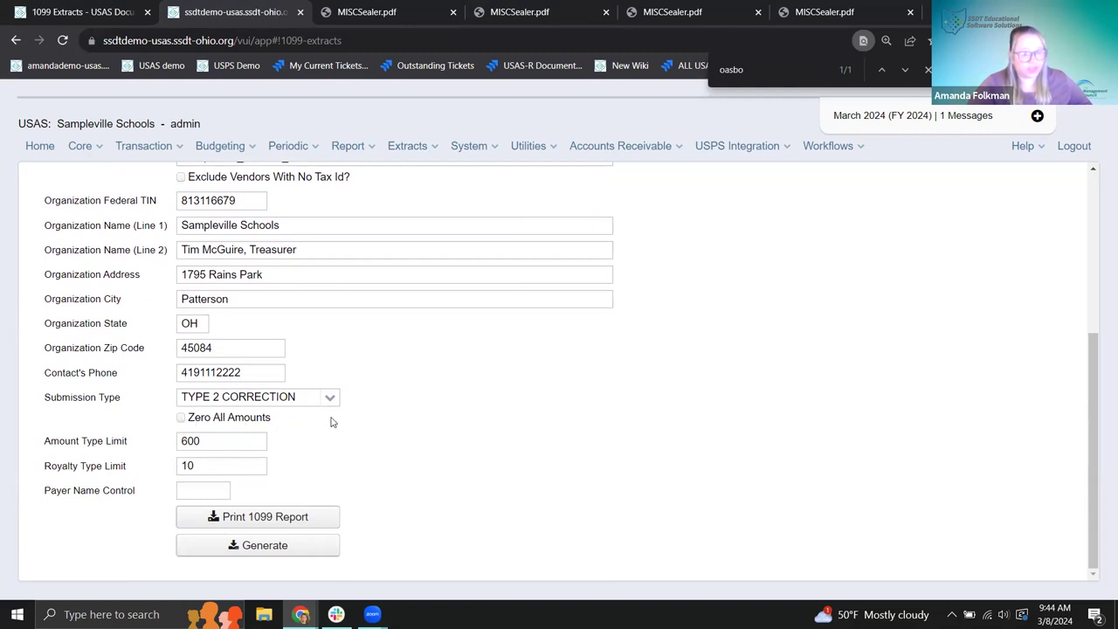
{"action": "scroll", "coordinate": [344, 356], "scroll_direction": "up", "scroll_amount": 1}
{"action": "scroll", "coordinate": [341, 349], "scroll_direction": "up", "scroll_amount": 3}
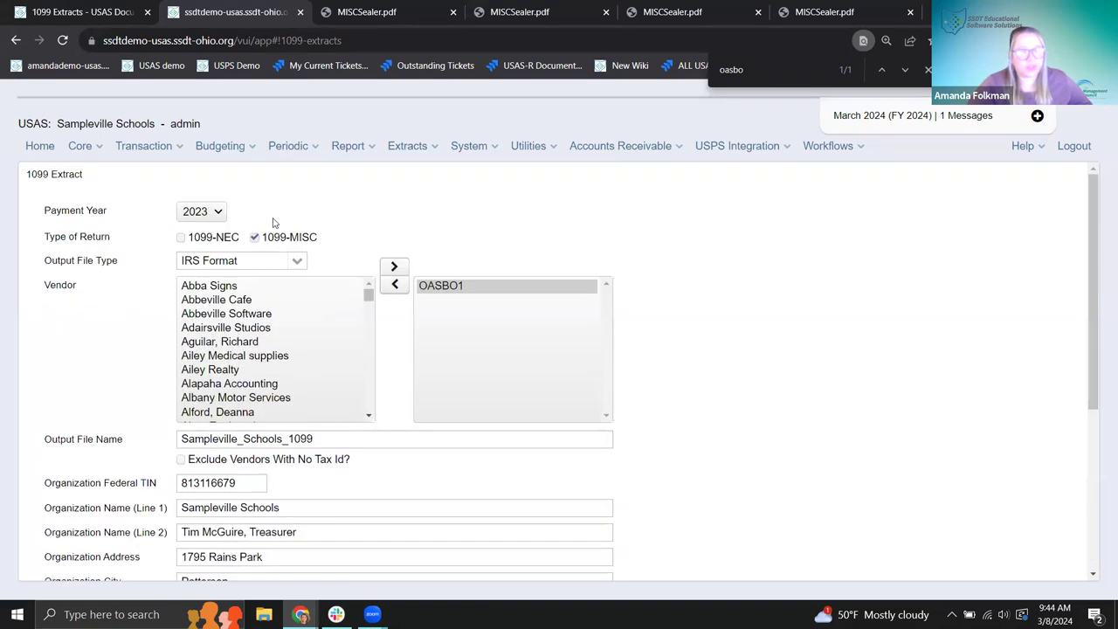
{"action": "scroll", "coordinate": [407, 429], "scroll_direction": "down", "scroll_amount": 3}
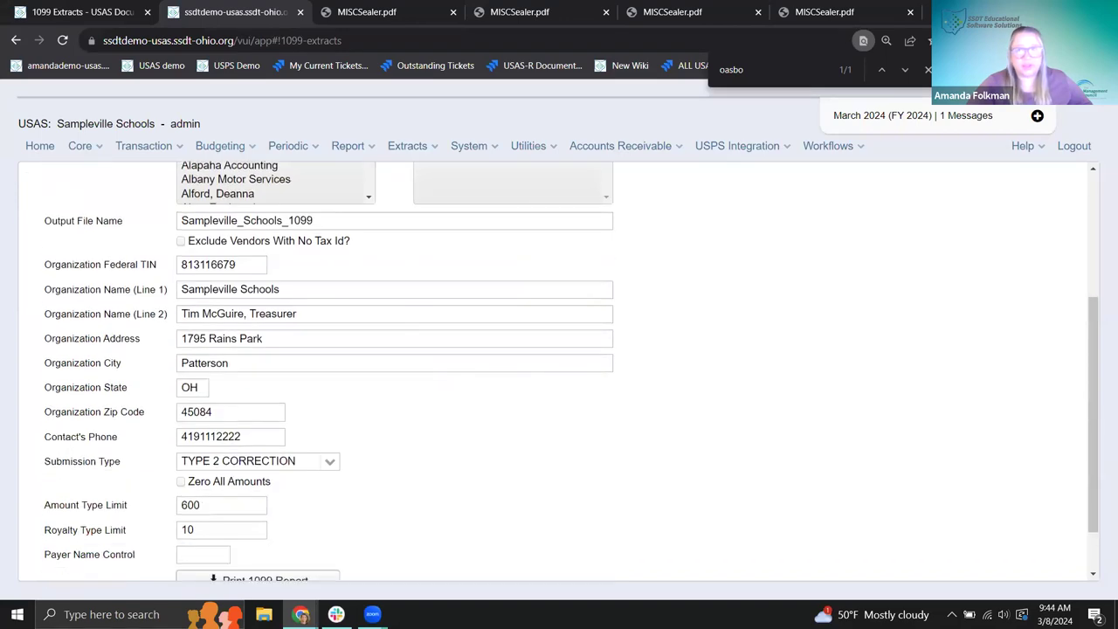
{"action": "scroll", "coordinate": [250, 550], "scroll_direction": "down", "scroll_amount": 1}
{"action": "left_click", "coordinate": [253, 545]}
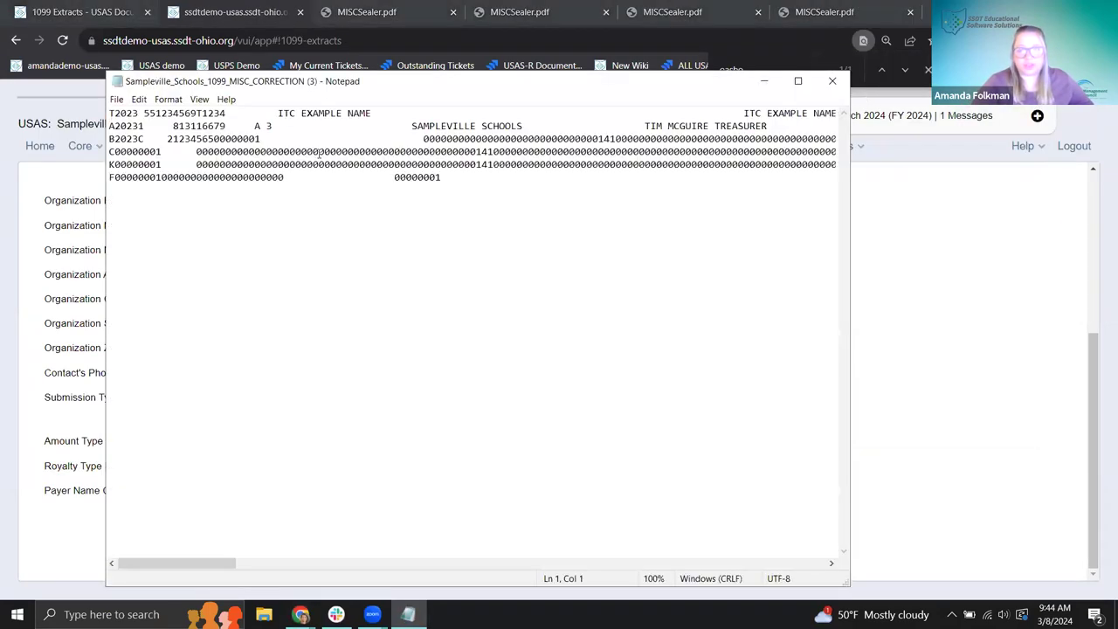
Enlarge the IRS correction file's text, examine the correction code in its B record, and close the file.
{"action": "left_click", "coordinate": [270, 294]}
{"action": "scroll", "coordinate": [270, 294], "scroll_direction": "up", "scroll_amount": 6, "text": "ctrl"}
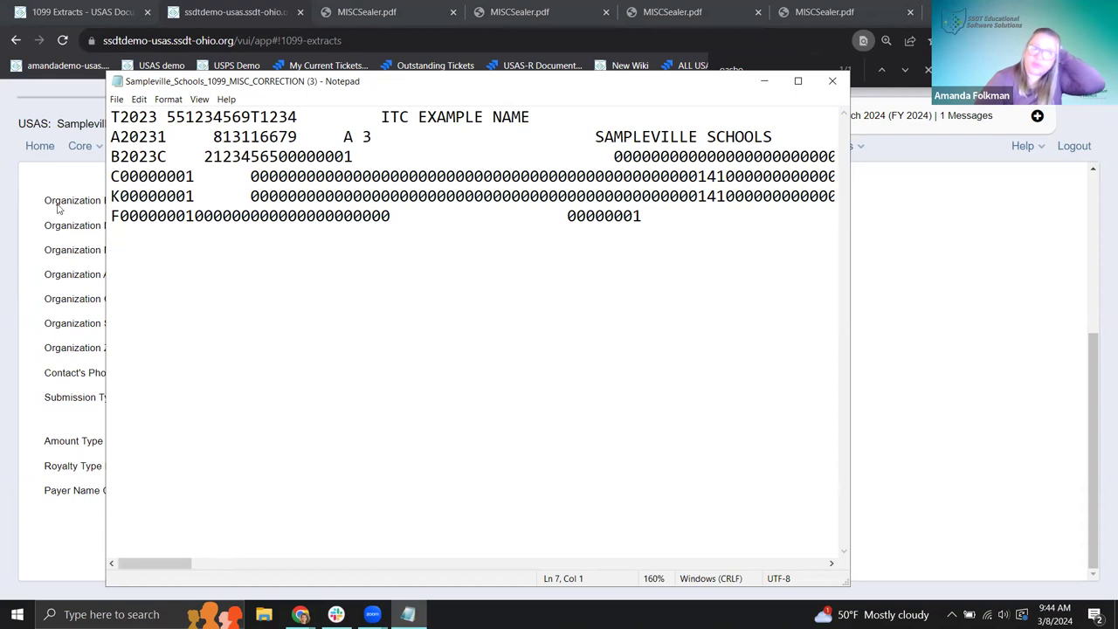
{"action": "left_click", "coordinate": [158, 157]}
{"action": "left_click_drag", "start_coordinate": [158, 156], "coordinate": [167, 157]}
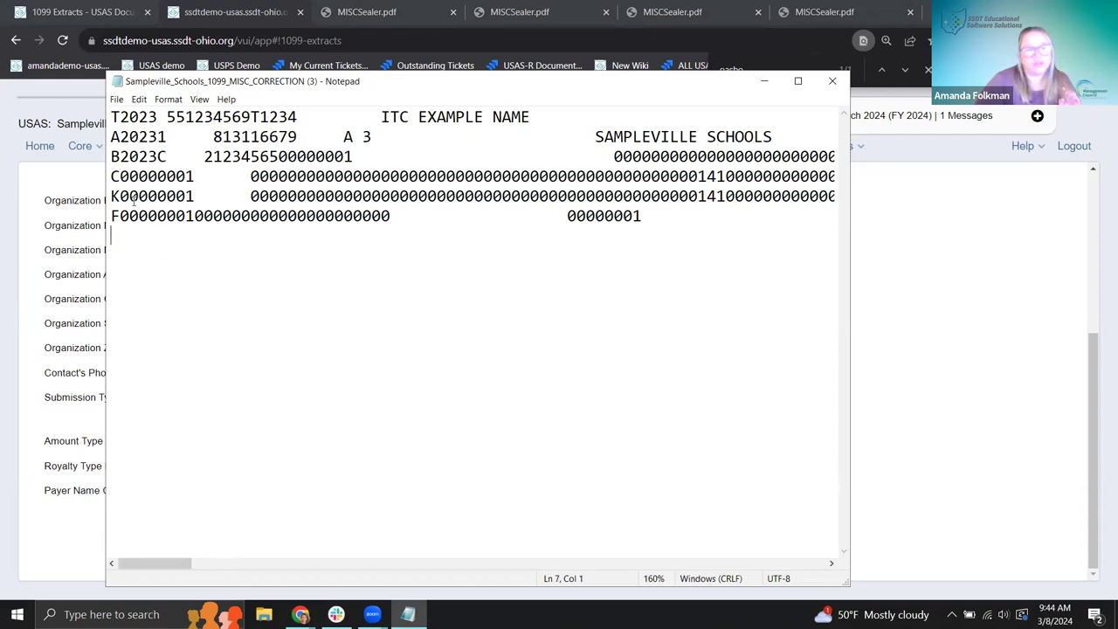
{"action": "left_click", "coordinate": [176, 294]}
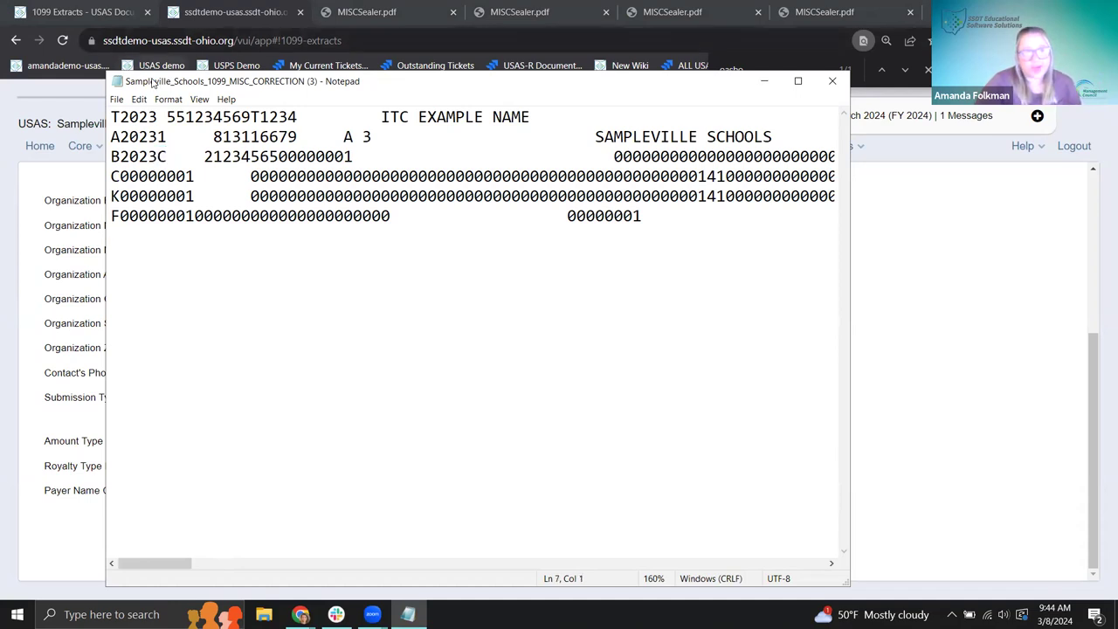
{"action": "left_click_drag", "start_coordinate": [157, 86], "coordinate": [181, 150]}
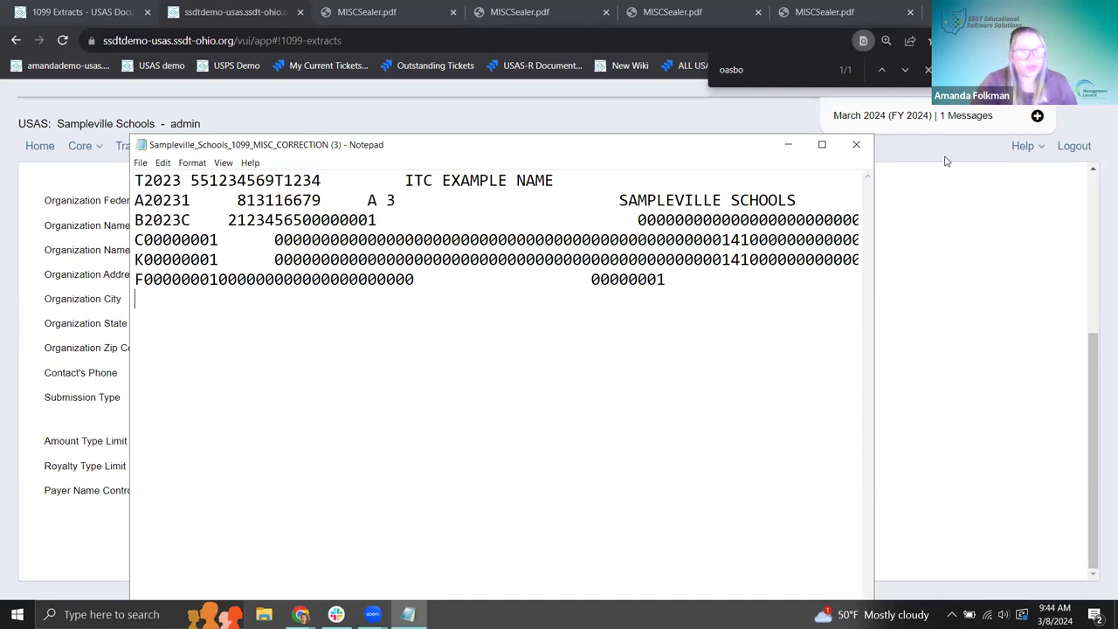
{"action": "left_click", "coordinate": [856, 145]}
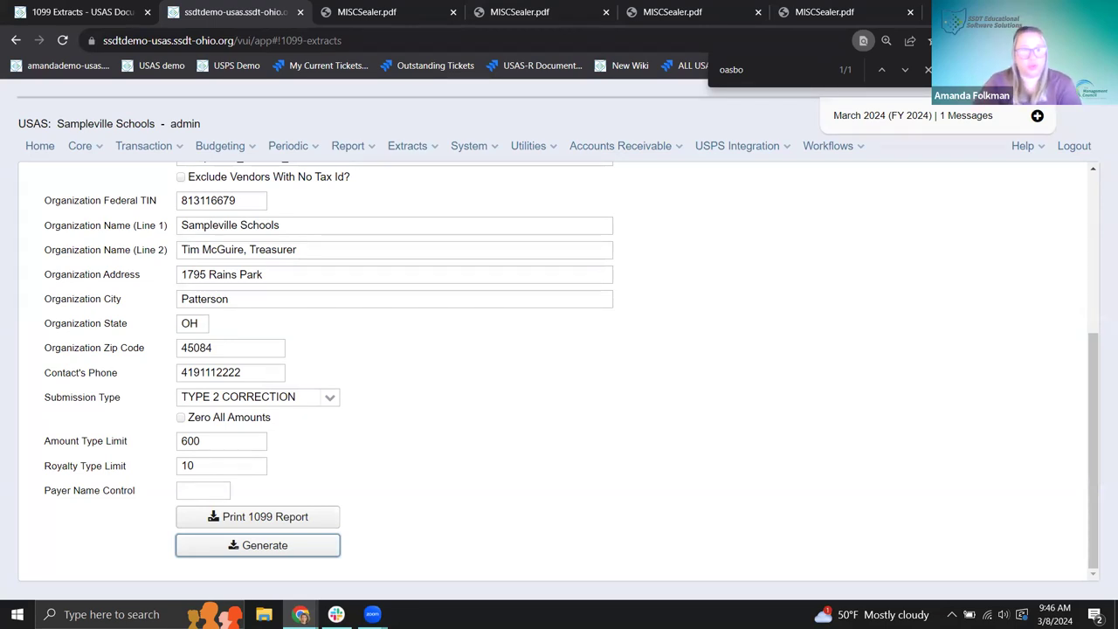
Turn on Zero All Amounts for the TYPE 2 CORRECTION submission type and clear it again.
{"action": "left_click", "coordinate": [329, 398]}
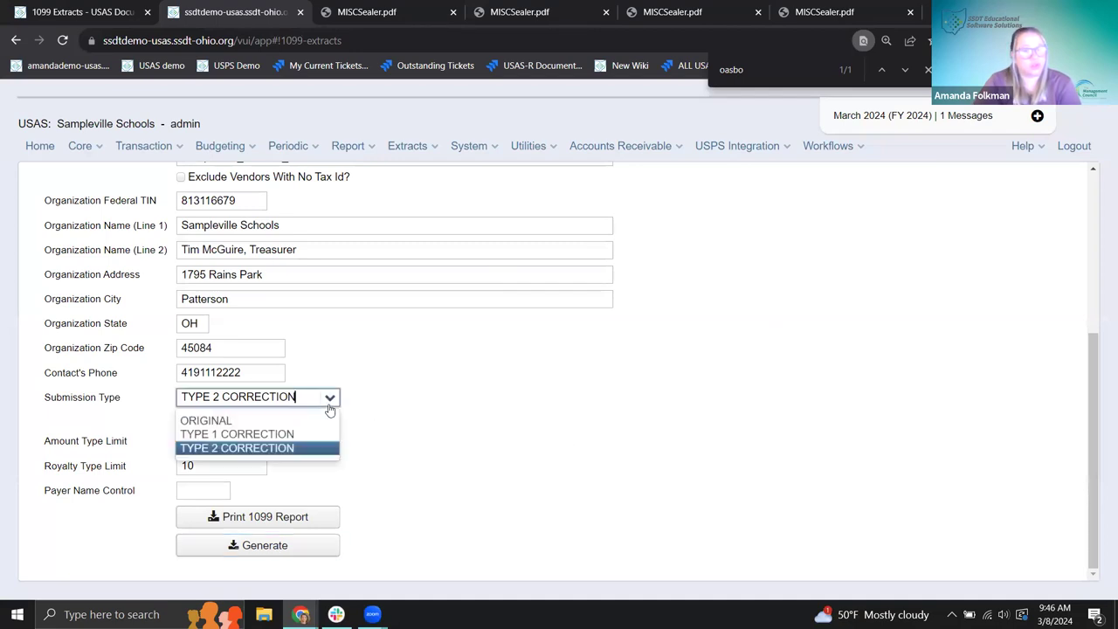
{"action": "left_click", "coordinate": [329, 401]}
{"action": "left_click", "coordinate": [222, 421]}
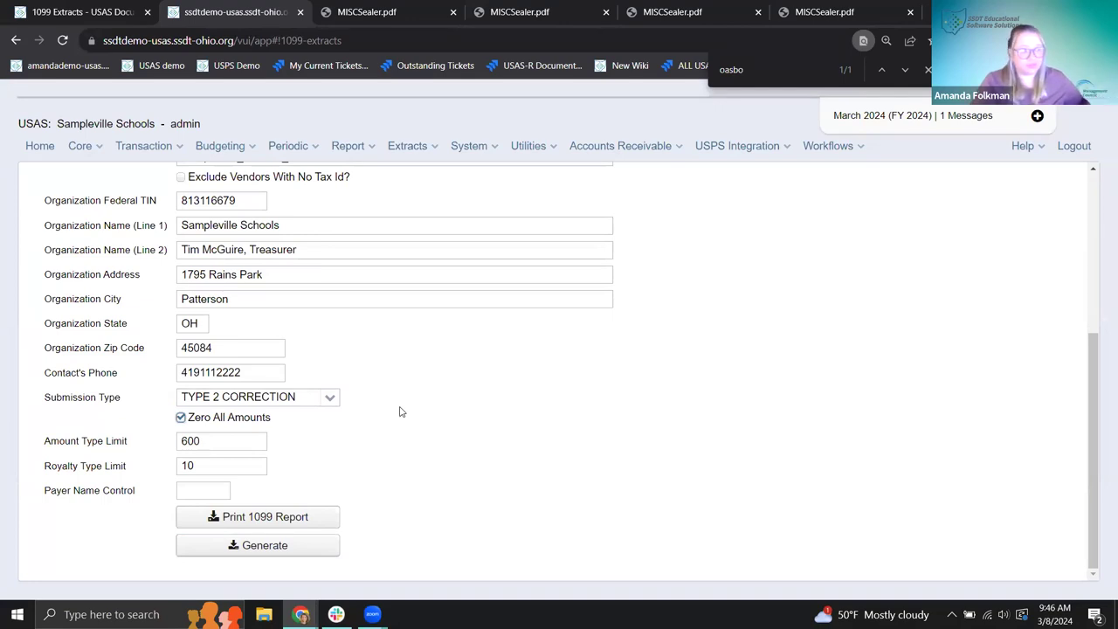
{"action": "left_click", "coordinate": [329, 399]}
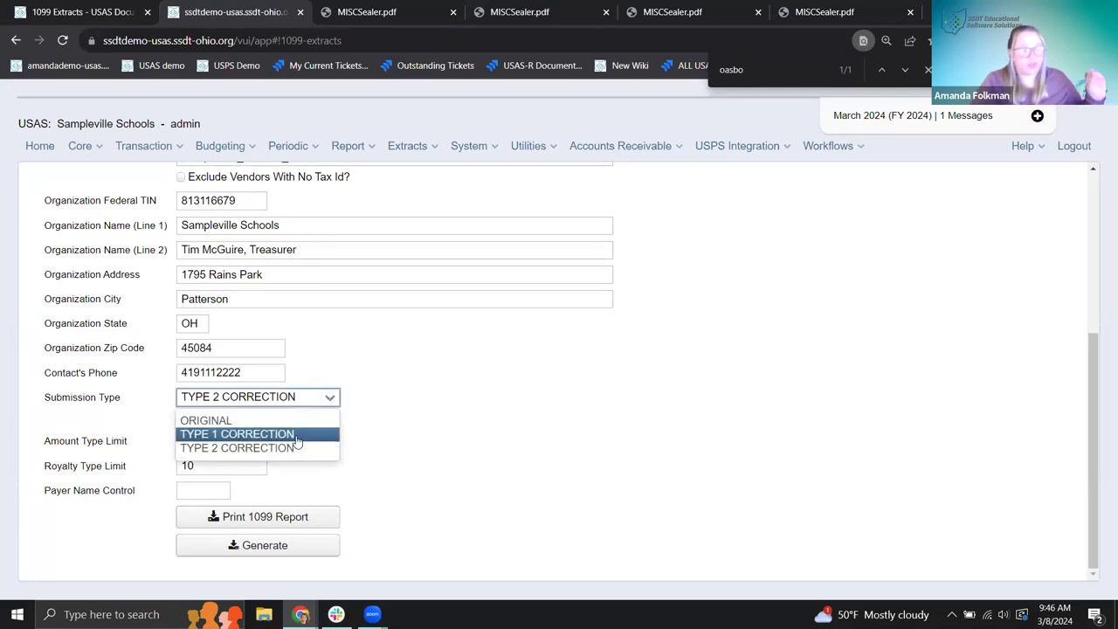
{"action": "left_click", "coordinate": [298, 449]}
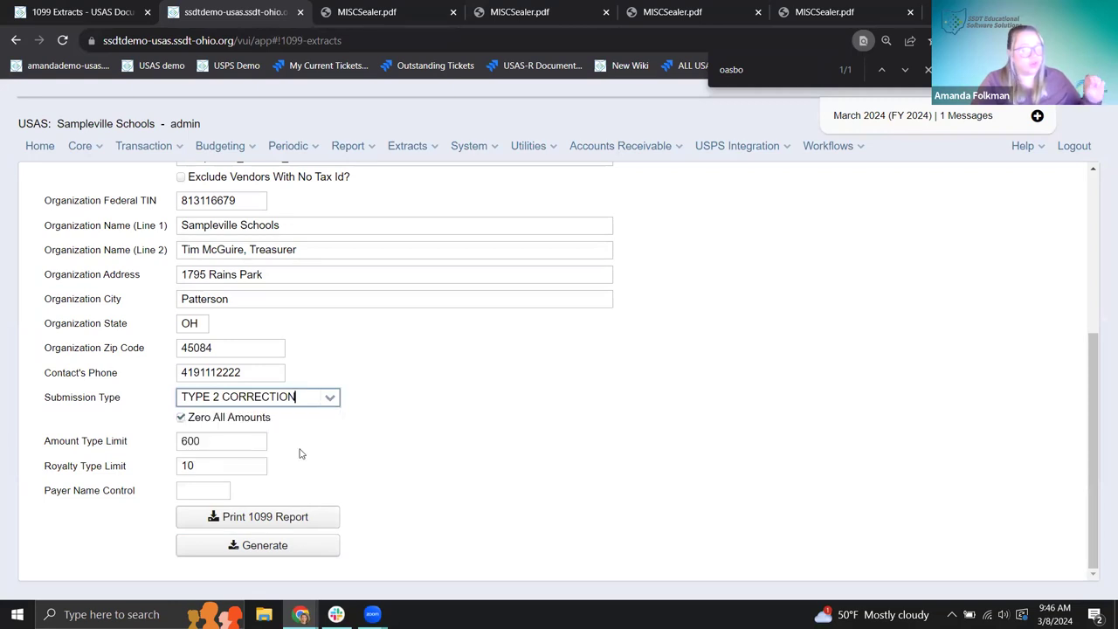
{"action": "left_click", "coordinate": [181, 418]}
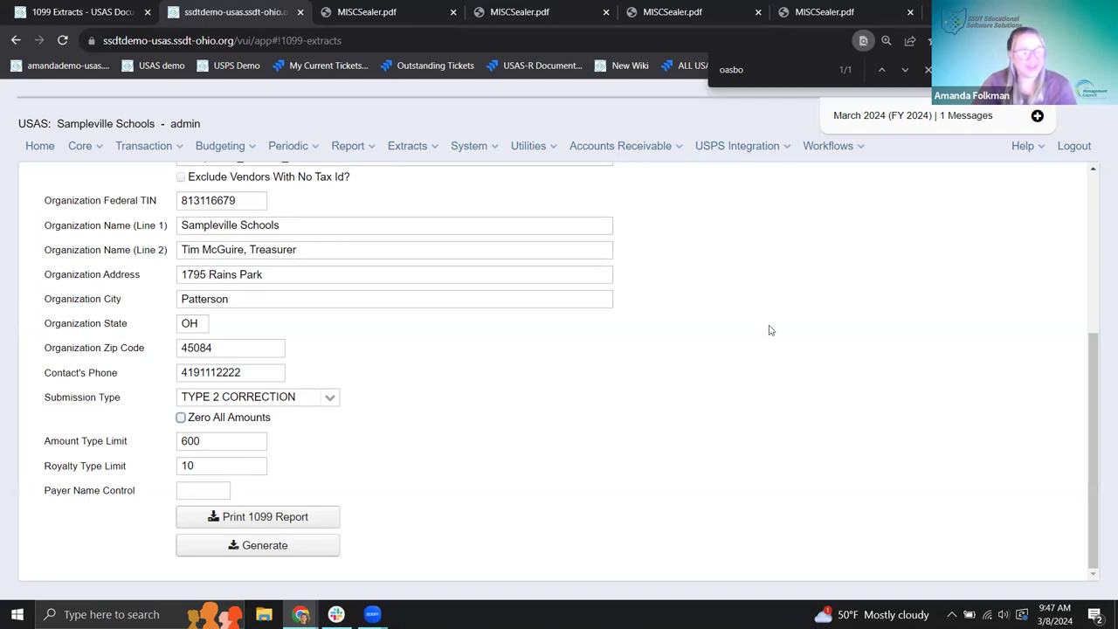
{"action": "scroll", "coordinate": [734, 331], "scroll_direction": "up", "scroll_amount": 2}
{"action": "scroll", "coordinate": [734, 331], "scroll_direction": "up", "scroll_amount": 3}
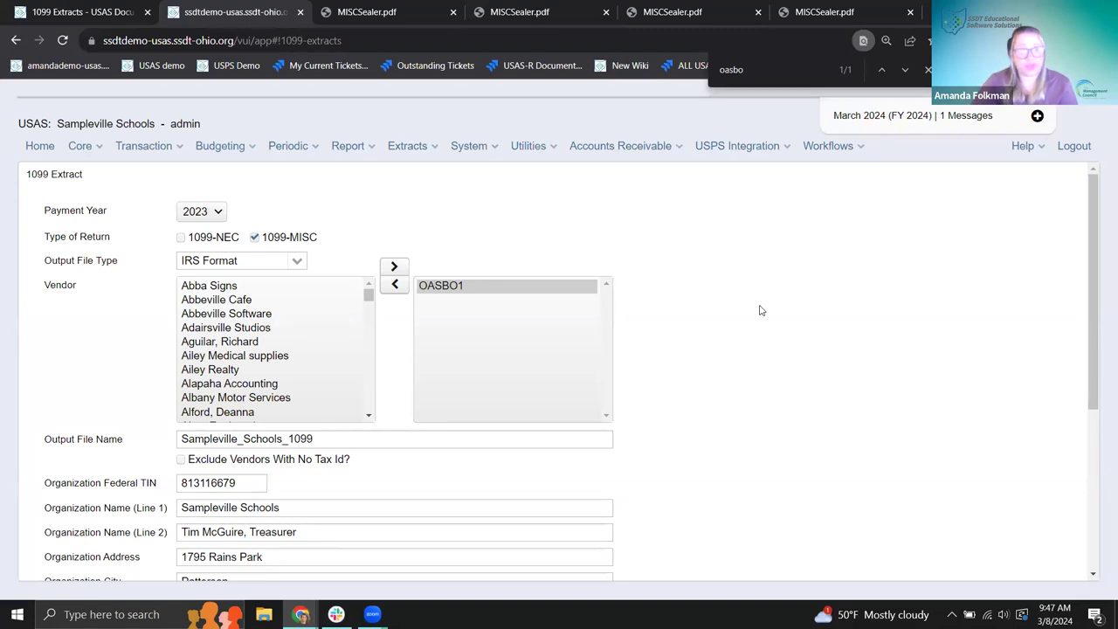
{"action": "scroll", "coordinate": [759, 307], "scroll_direction": "down", "scroll_amount": 1}
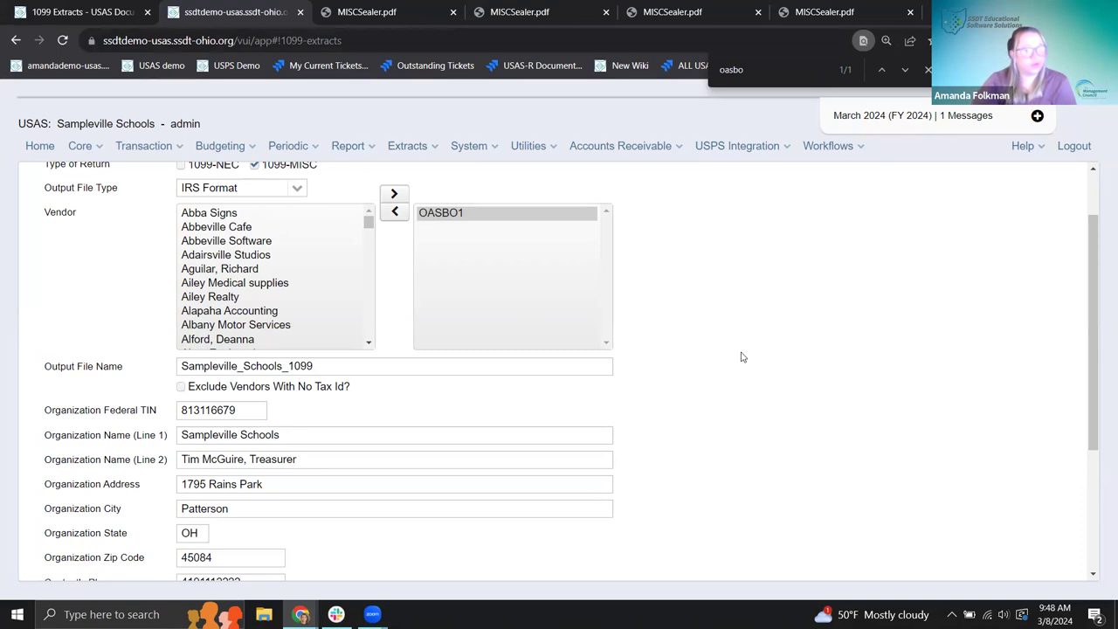
{"action": "scroll", "coordinate": [889, 376], "scroll_direction": "up", "scroll_amount": 1}
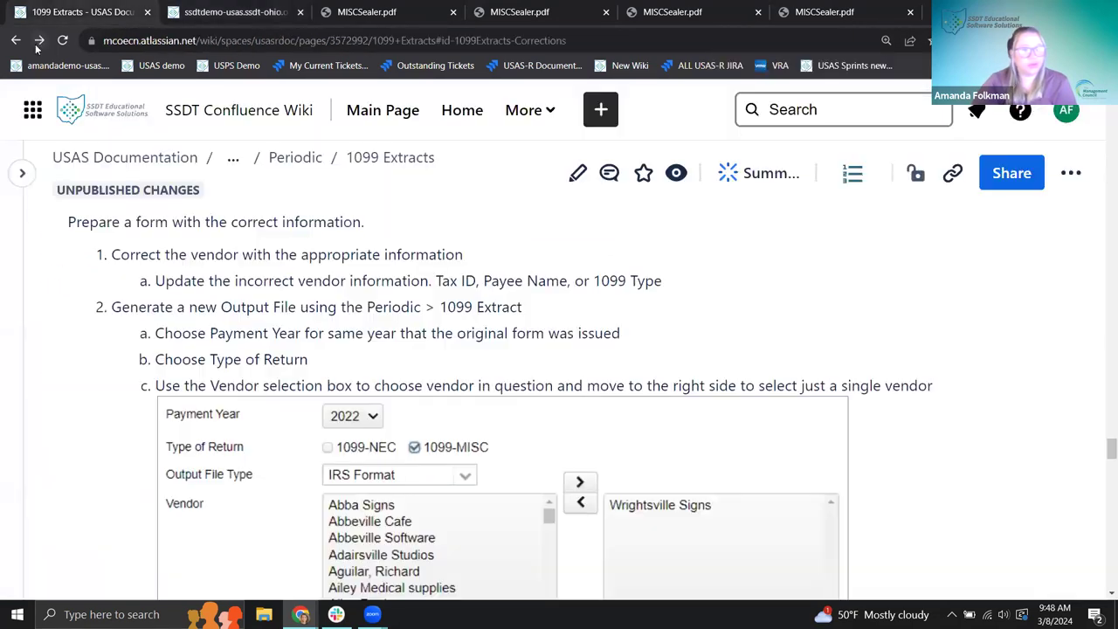
Review the wiki's remaining Type 2 correction instructions and its example corrected 1099-MISC form.
{"action": "left_click", "coordinate": [39, 13]}
{"action": "scroll", "coordinate": [479, 353], "scroll_direction": "down", "scroll_amount": 2}
{"action": "scroll", "coordinate": [479, 353], "scroll_direction": "down", "scroll_amount": 4}
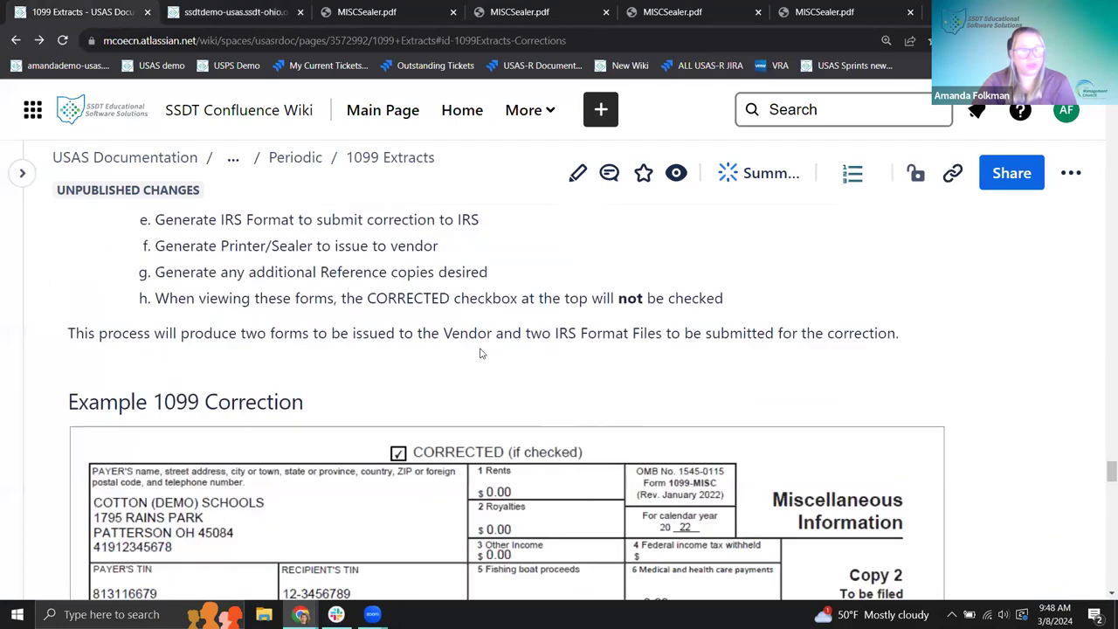
{"action": "scroll", "coordinate": [479, 353], "scroll_direction": "down", "scroll_amount": 1}
{"action": "scroll", "coordinate": [490, 377], "scroll_direction": "down", "scroll_amount": 1}
{"action": "scroll", "coordinate": [490, 378], "scroll_direction": "down", "scroll_amount": 8}
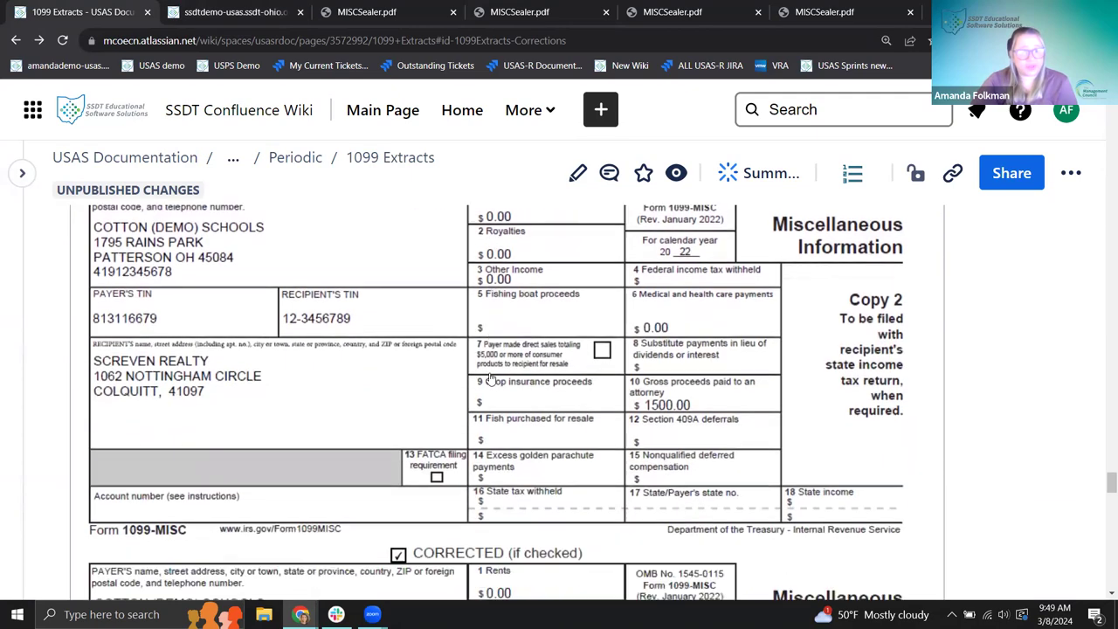
{"action": "scroll", "coordinate": [490, 378], "scroll_direction": "up", "scroll_amount": 8}
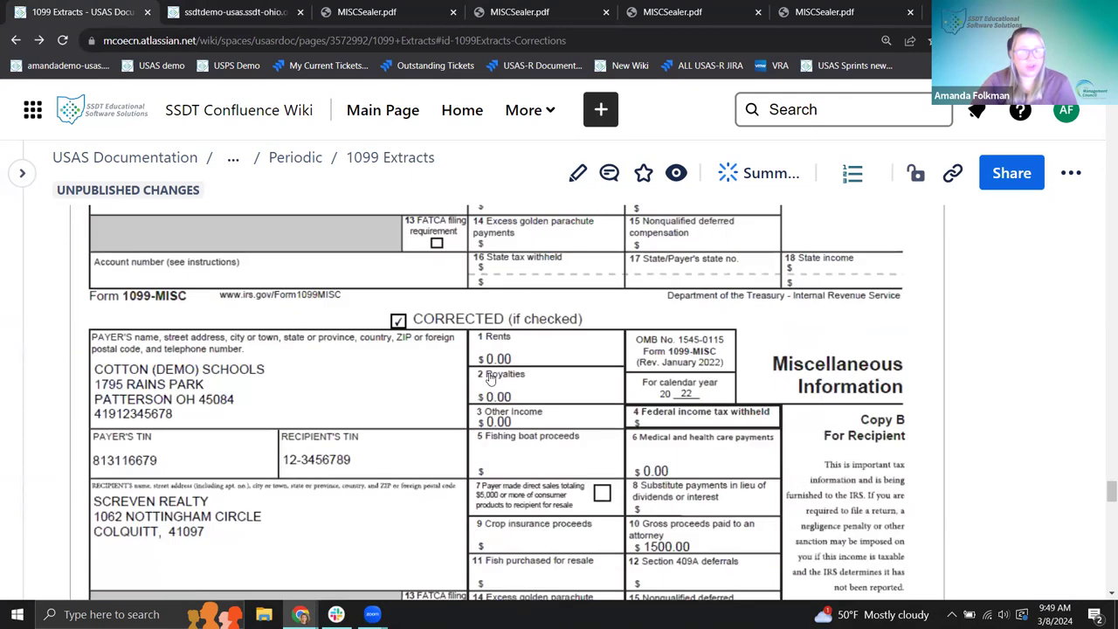
{"action": "scroll", "coordinate": [490, 378], "scroll_direction": "up", "scroll_amount": 10}
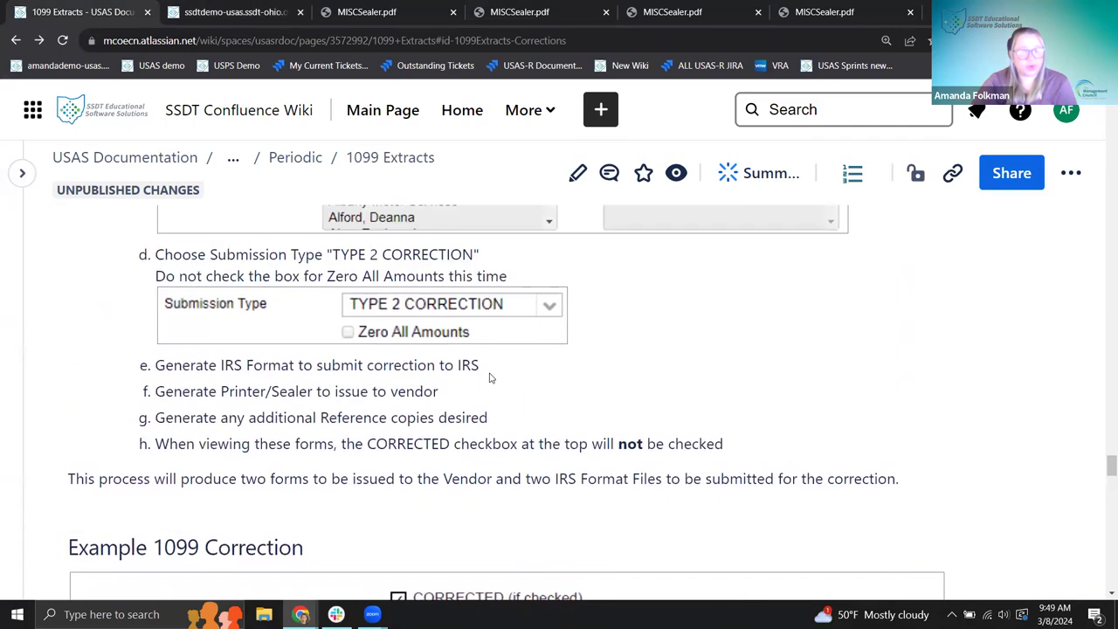
{"action": "scroll", "coordinate": [490, 378], "scroll_direction": "up", "scroll_amount": 15}
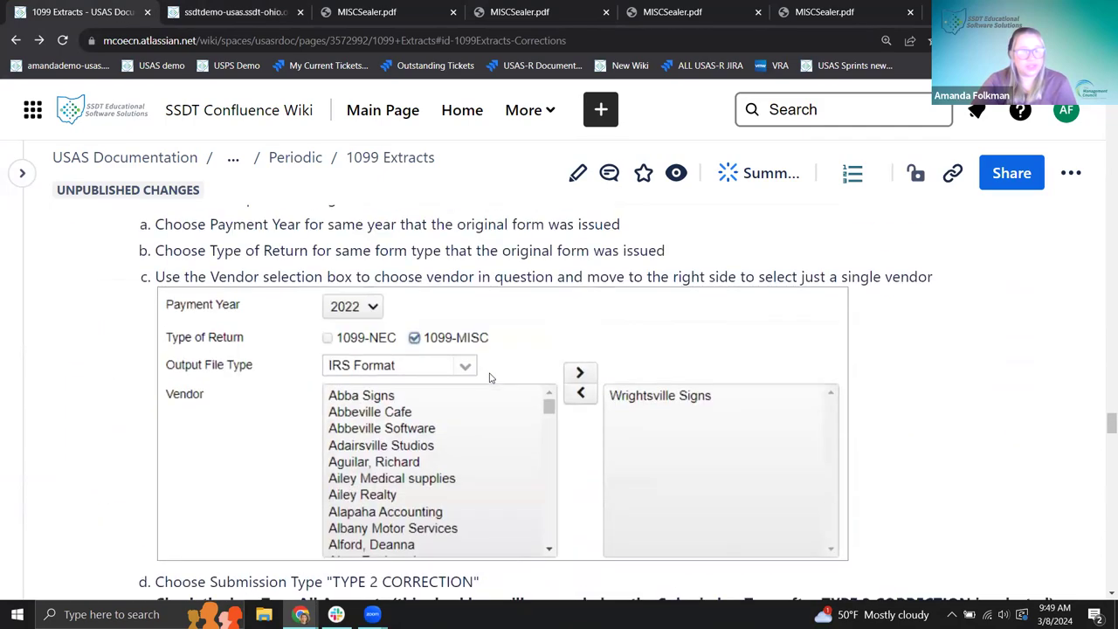
Close the four open MISCSealer PDFs and return to the 1099 Extract page.
{"action": "left_click", "coordinate": [456, 12]}
{"action": "left_click", "coordinate": [456, 13]}
{"action": "left_click", "coordinate": [456, 13]}
{"action": "left_click", "coordinate": [455, 13]}
{"action": "left_click", "coordinate": [270, 13]}
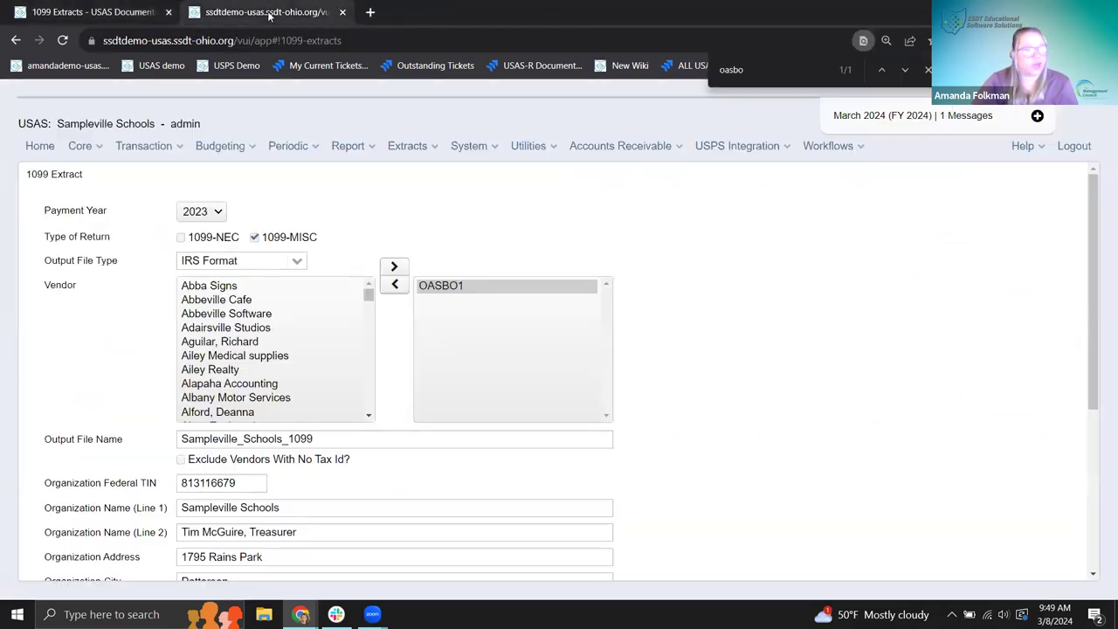